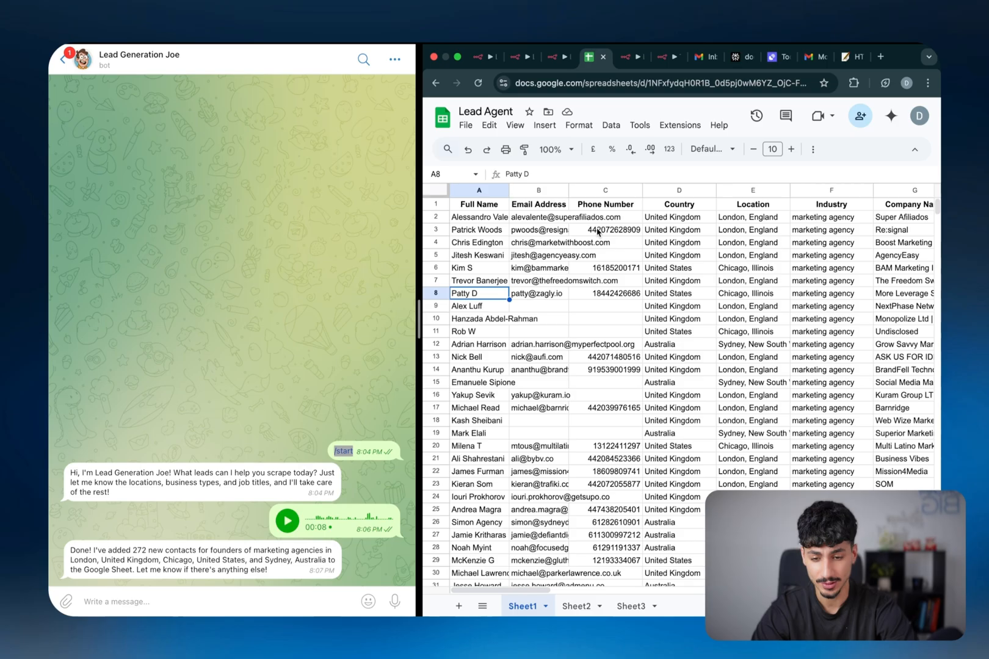
# Copy the LinkedIn profile URL of the lead in row 22 (cell K22)
pyautogui.scroll(-20, 598, 231)
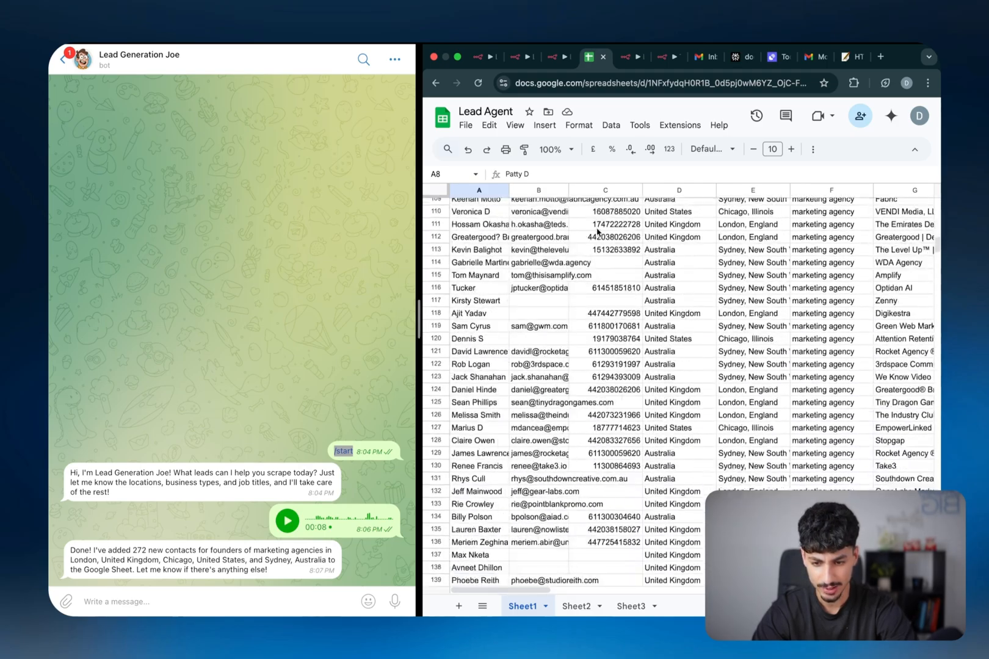
pyautogui.scroll(-20, 597, 231)
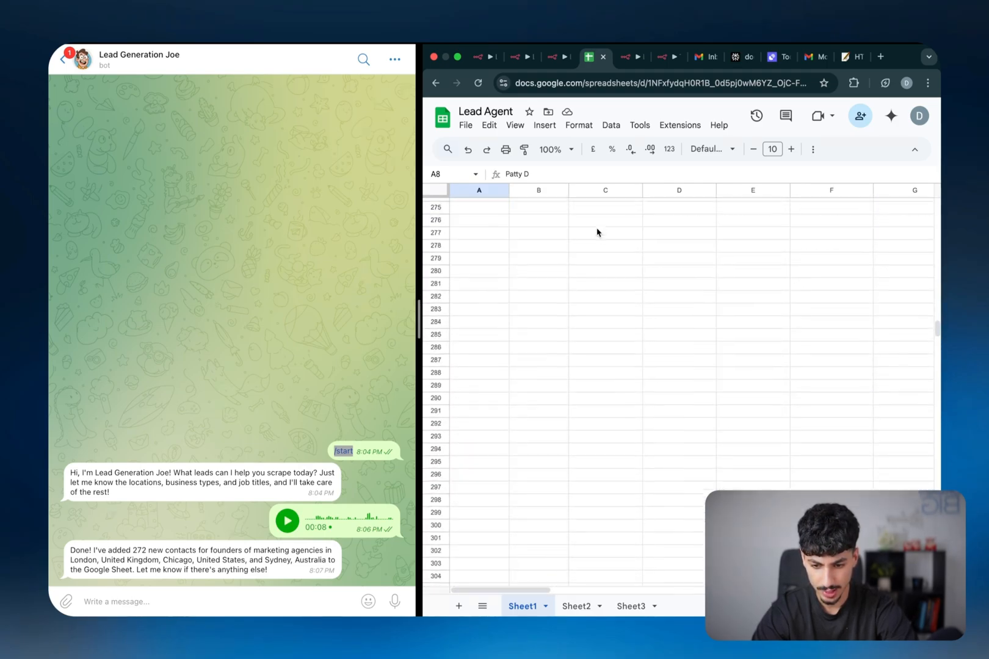
pyautogui.scroll(10, 597, 230)
pyautogui.hscroll(3, 597, 231)
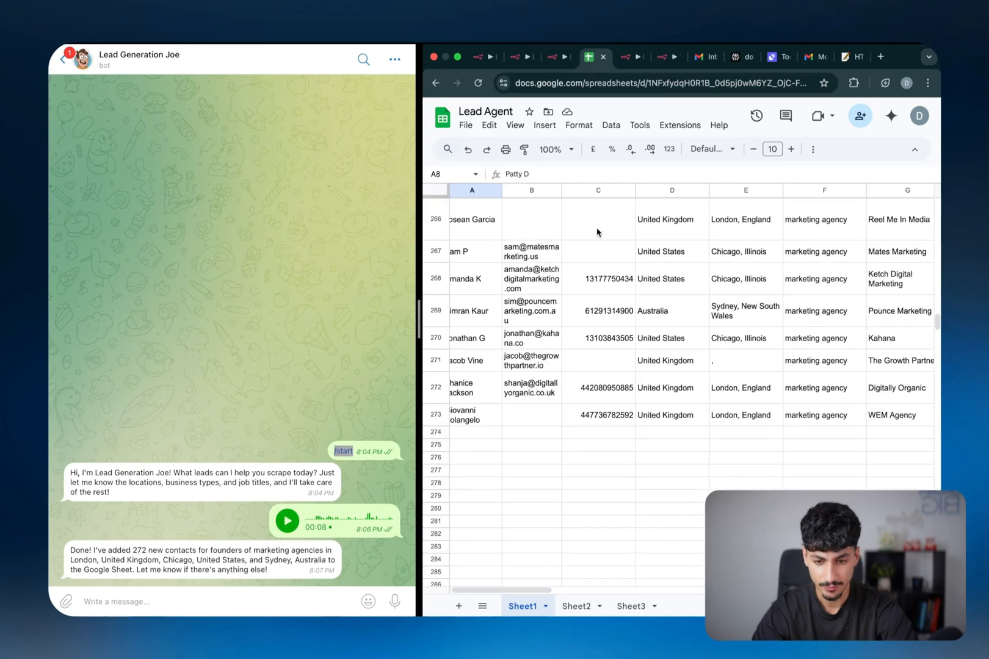
pyautogui.scroll(5, 597, 231)
pyautogui.scroll(20, 597, 231)
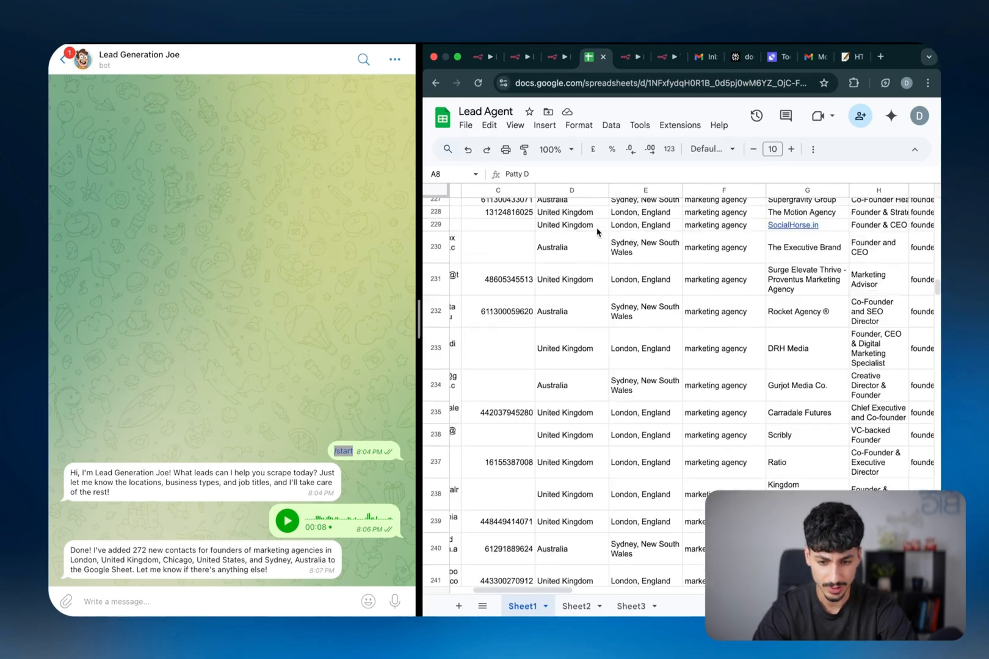
pyautogui.hscroll(-1, 597, 231)
pyautogui.scroll(20, 597, 231)
pyautogui.hscroll(-1, 597, 230)
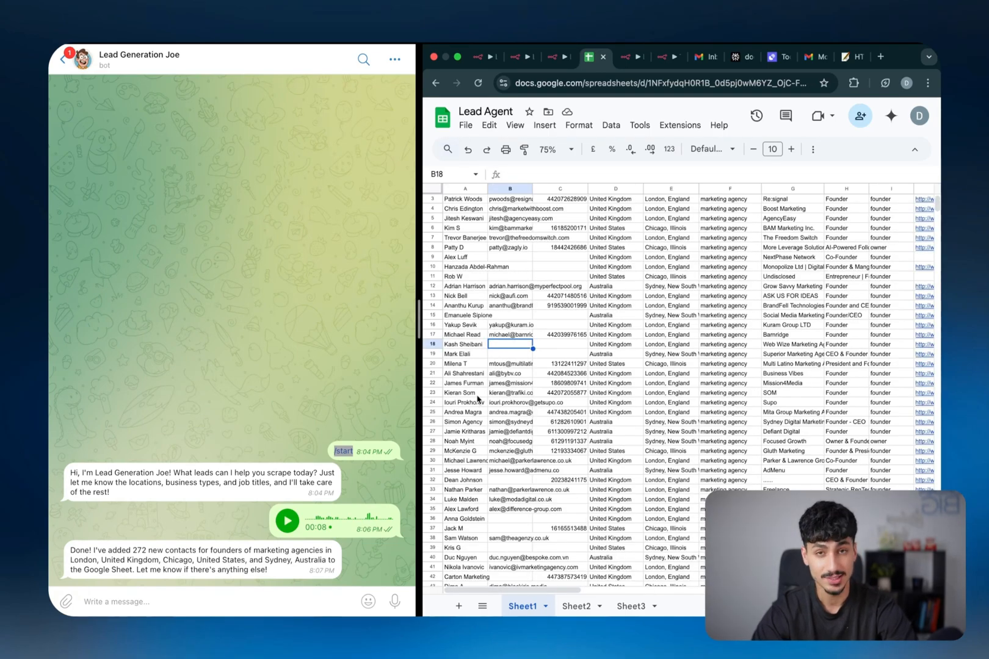
pyautogui.scroll(1, 470, 403)
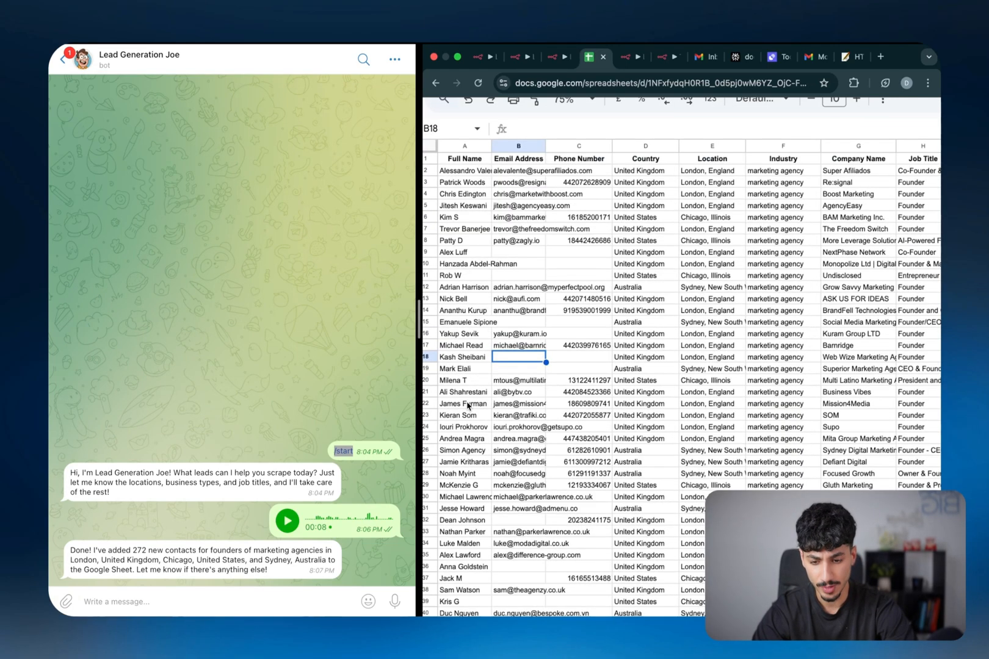
pyautogui.scroll(3, 468, 404)
pyautogui.click(472, 409)
pyautogui.press('Right')
pyautogui.press('Right')
pyautogui.press('Right')
pyautogui.press('Right')
pyautogui.press('Right')
pyautogui.press('Right')
pyautogui.press('Right')
pyautogui.press('Right')
pyautogui.press('Right')
pyautogui.press('Right')
pyautogui.press('Right')
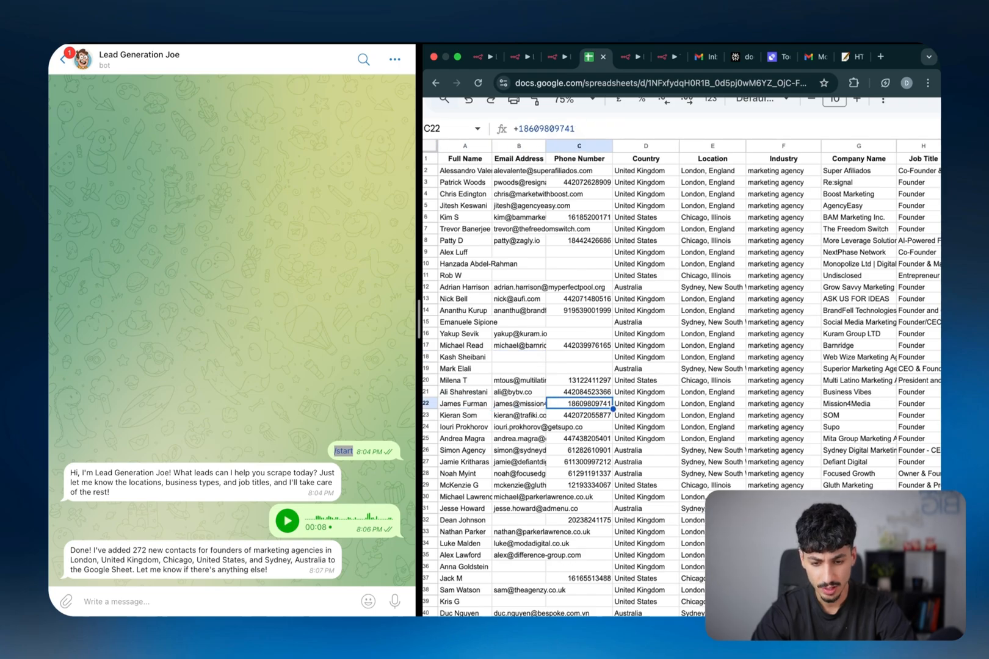
pyautogui.press('Left')
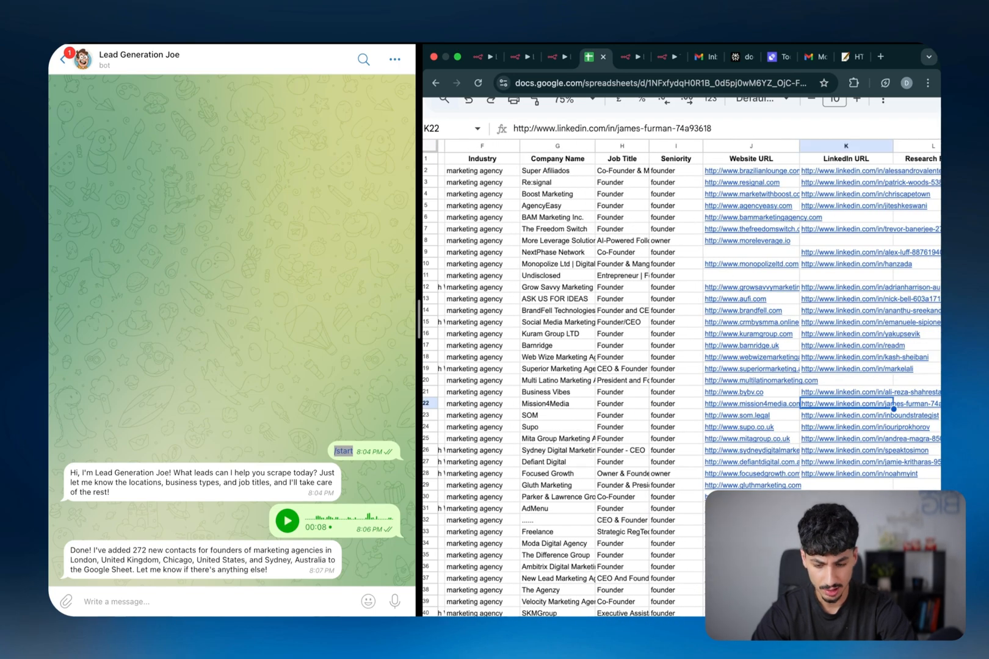
pyautogui.press('super+c')
# Send the bot 'Research this lead:' with the pasted LinkedIn URL on a new line
pyautogui.click(210, 605)
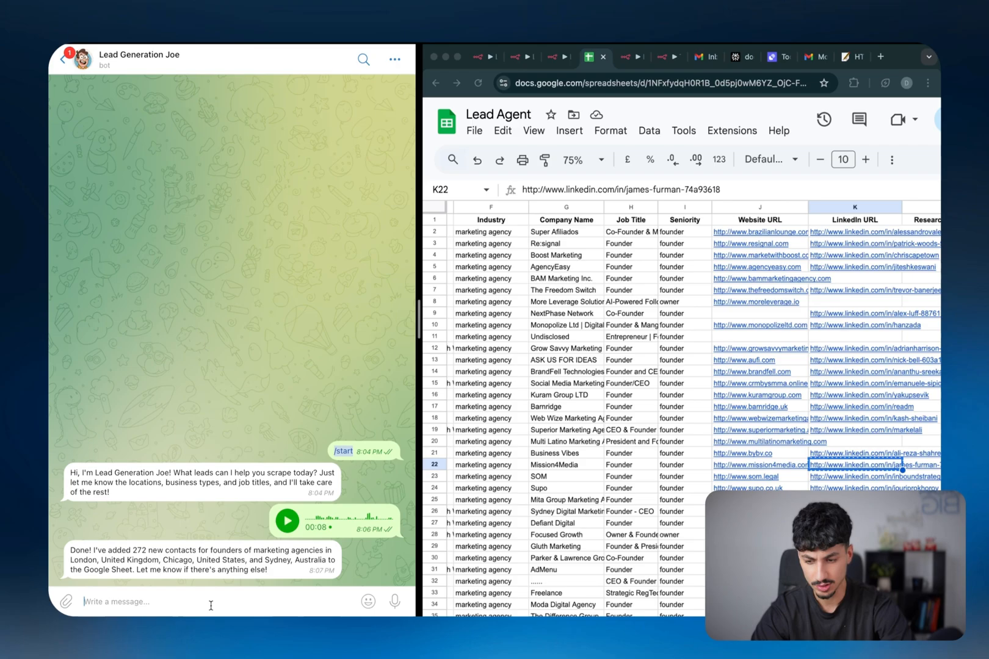
pyautogui.write('Research this lead:')
pyautogui.hotkey('shift', 'Return')
pyautogui.hotkey('shift', 'Return')
pyautogui.press('super+v')
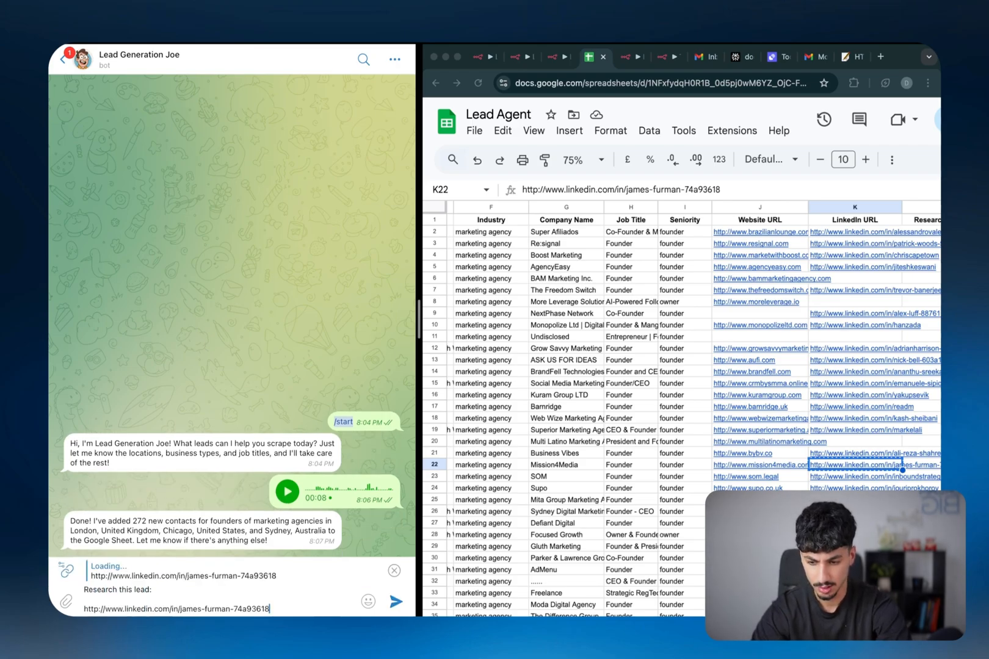
pyautogui.press('Return')
pyautogui.click(478, 56)
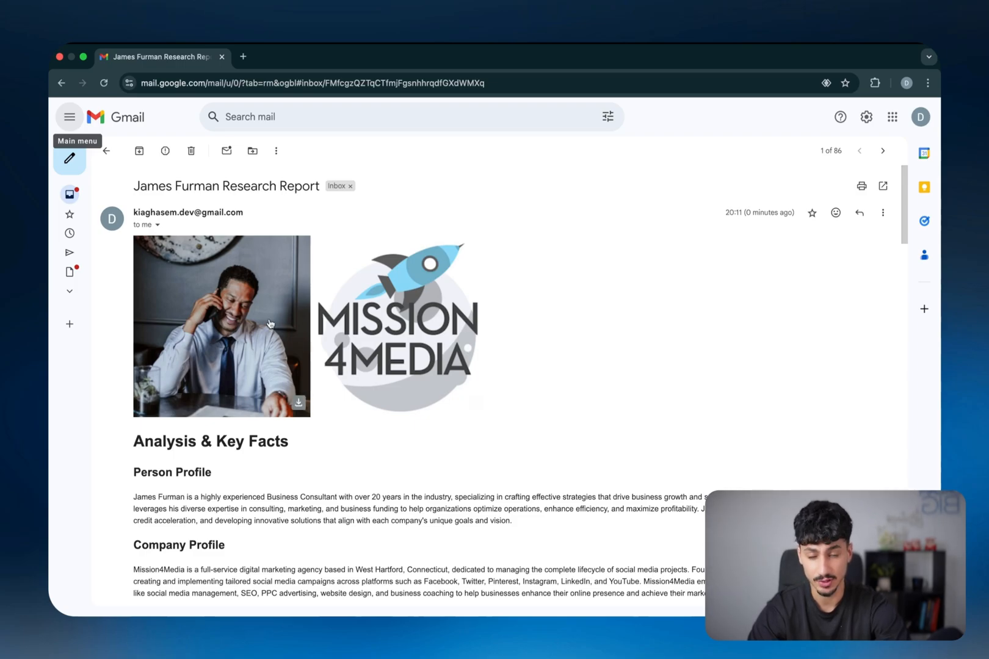
# Scroll through the Research Report email's profile, pain points, automation opportunities and research sections
pyautogui.scroll(-5, 406, 346)
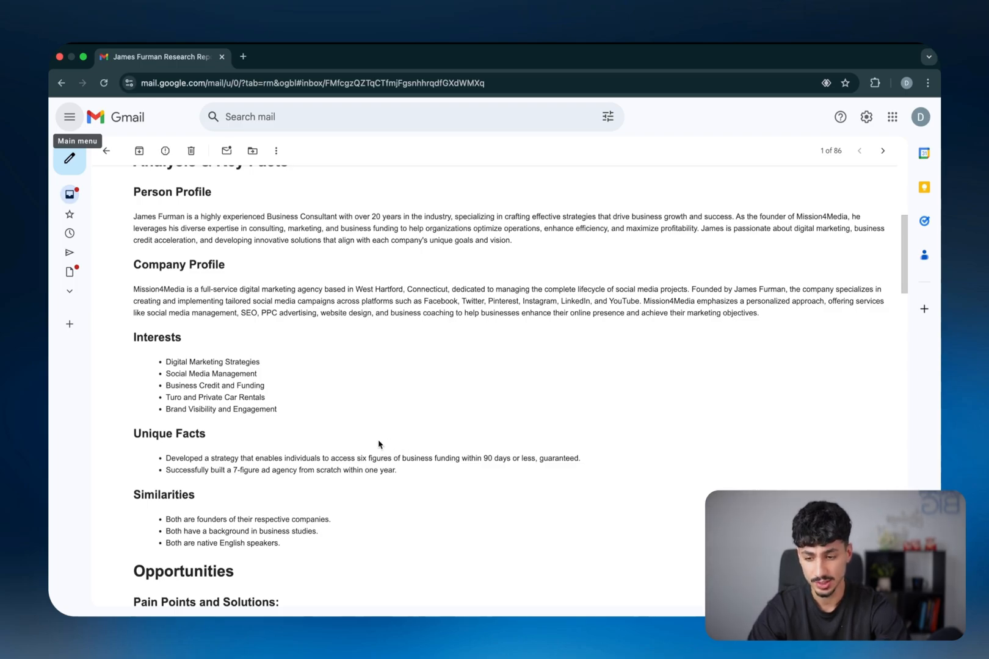
pyautogui.scroll(-1, 379, 444)
pyautogui.scroll(-4, 378, 444)
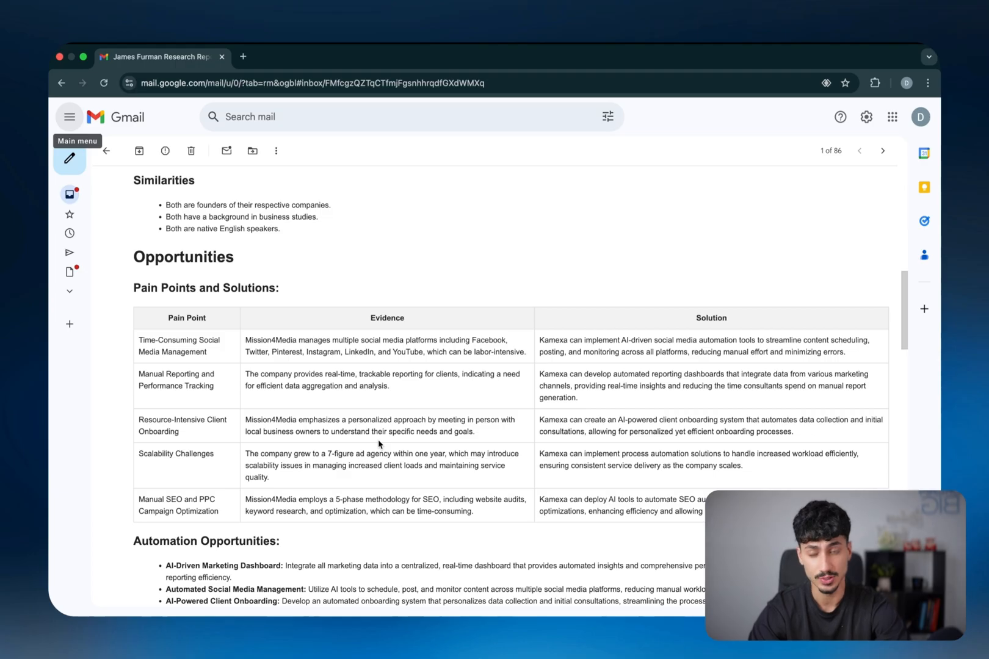
pyautogui.scroll(-20, 379, 444)
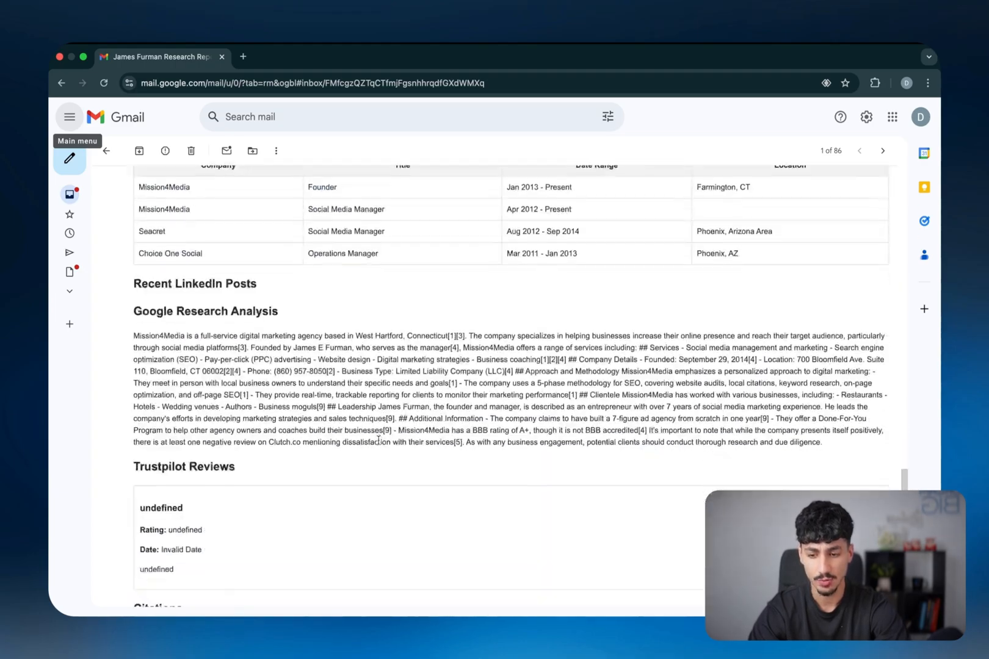
pyautogui.scroll(-5, 379, 441)
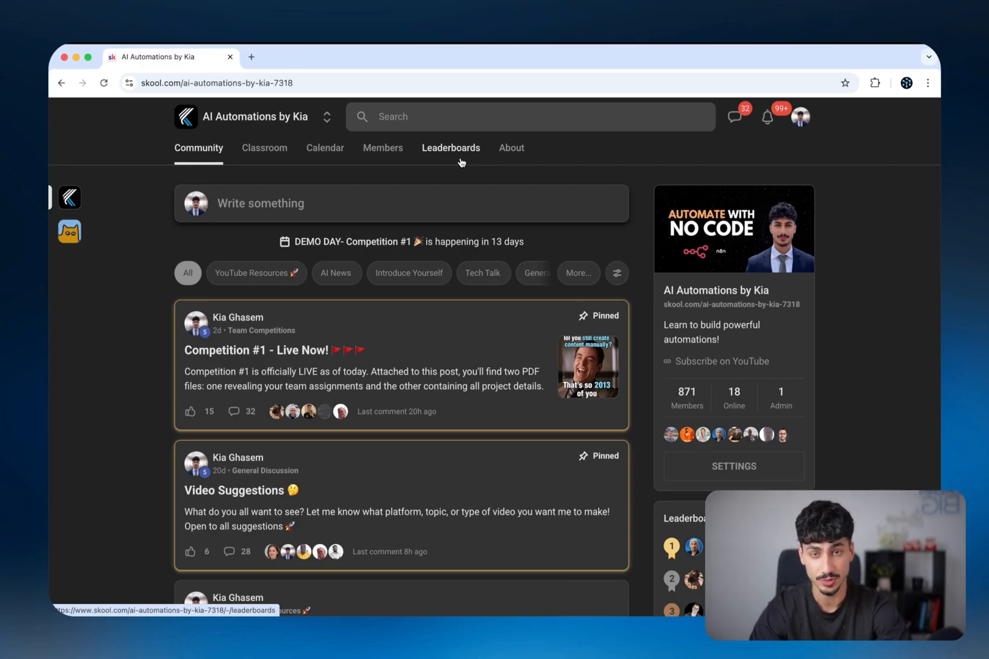
# Filter the Skool community feed to the 'YouTube Resources' category
pyautogui.click(282, 271)
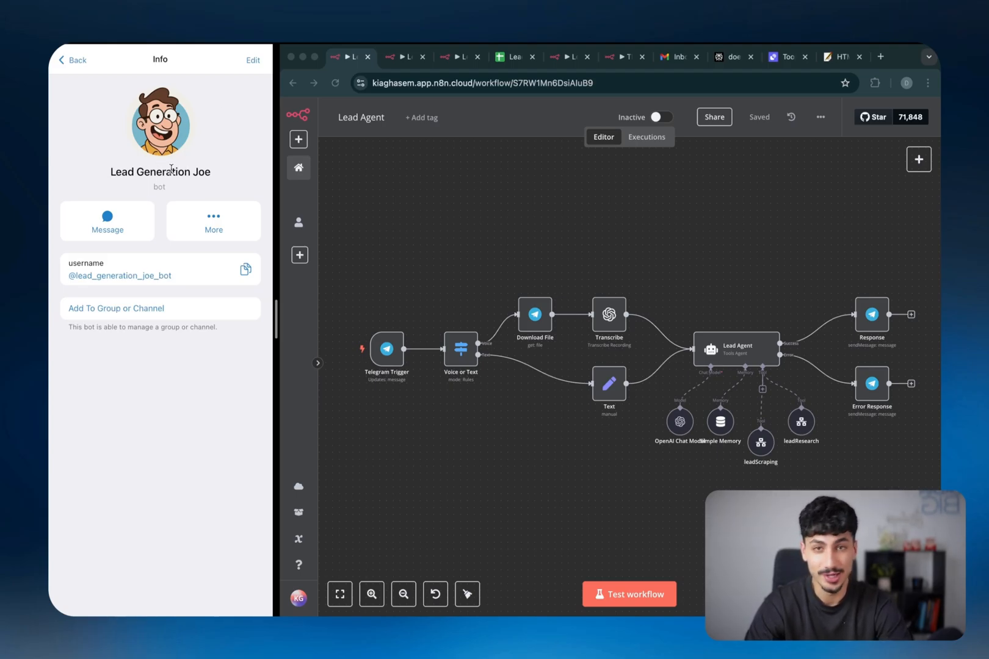
# Greet the lead bot with 'Hi' and send the IT consultant lead request
pyautogui.click(108, 220)
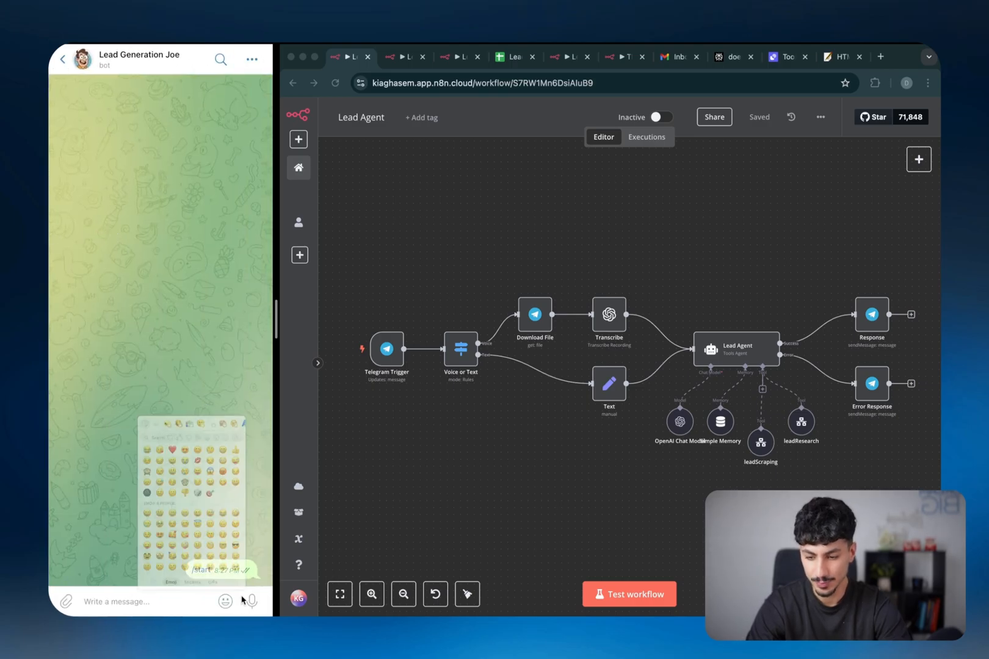
pyautogui.write('Hi')
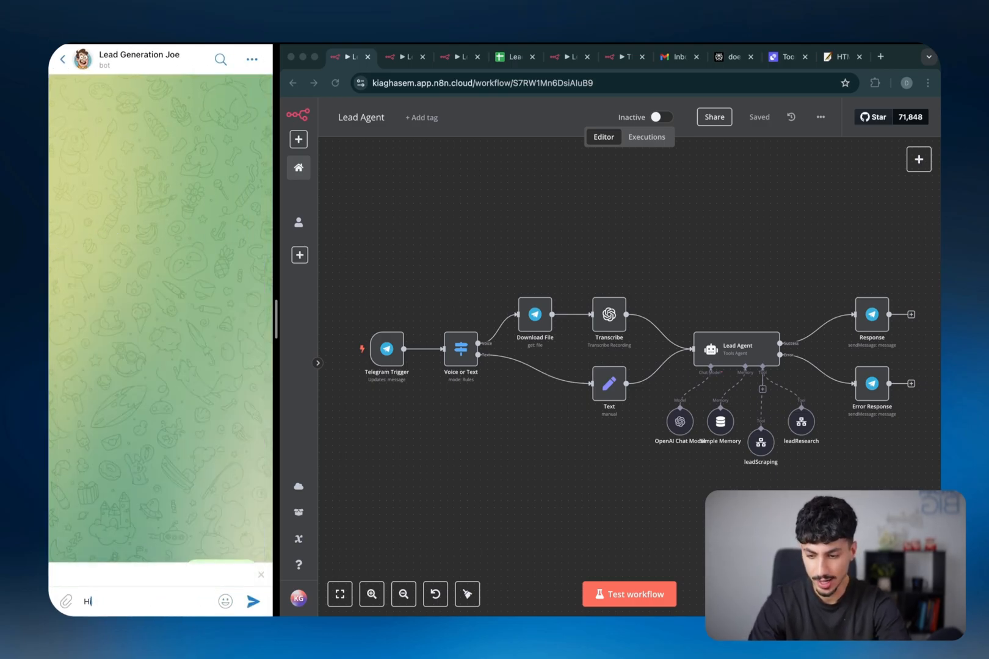
pyautogui.press('Return')
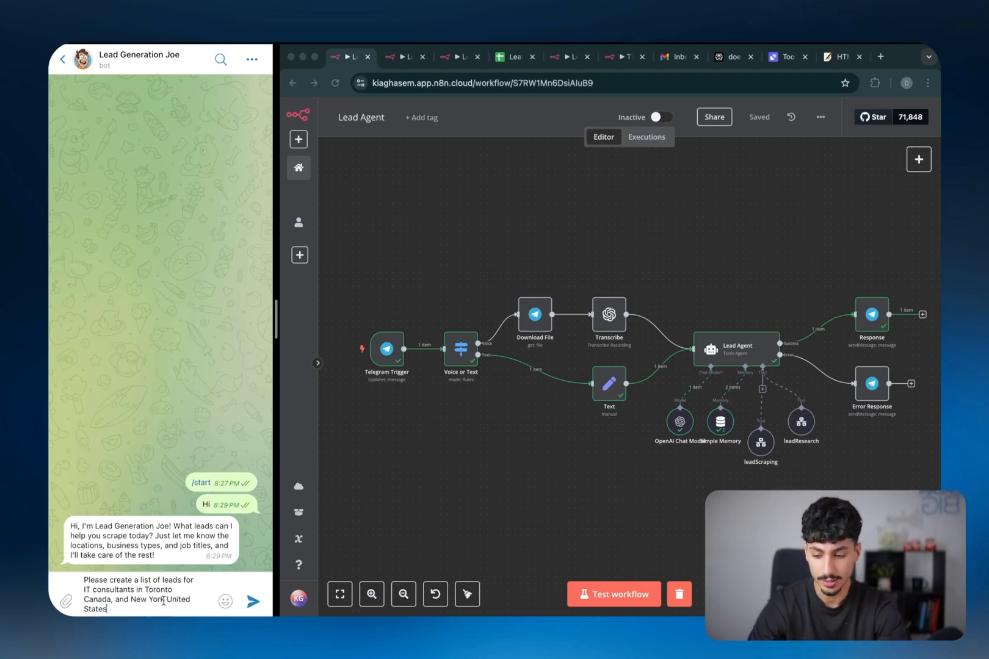
pyautogui.press('Return')
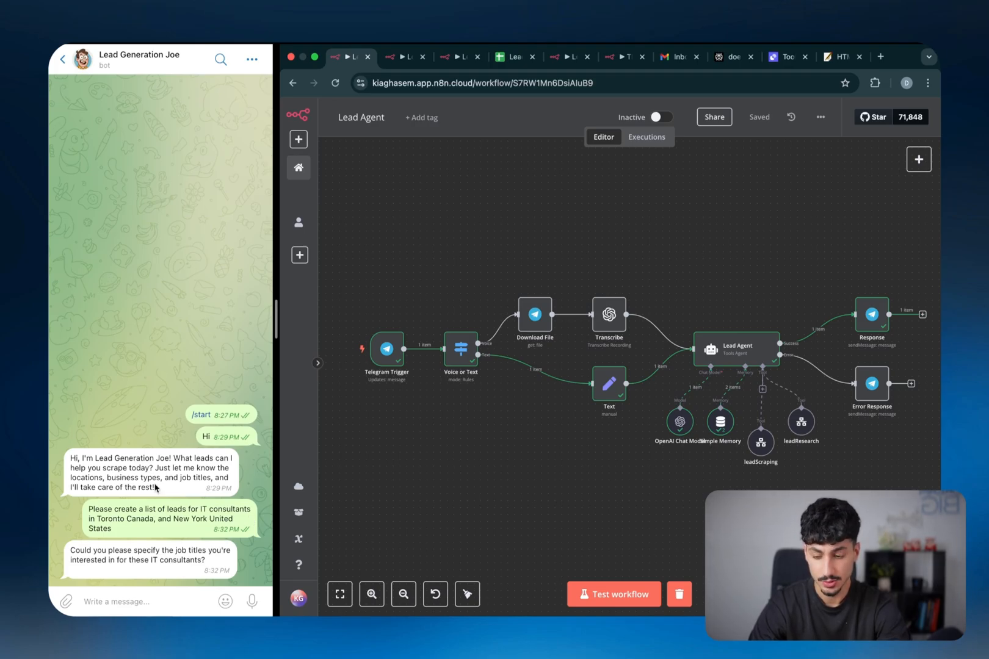
# Check the bot's question about locations and business types, then run the Lead Agent workflow
pyautogui.click(81, 481)
pyautogui.moveTo(81, 481); pyautogui.dragTo(199, 480)
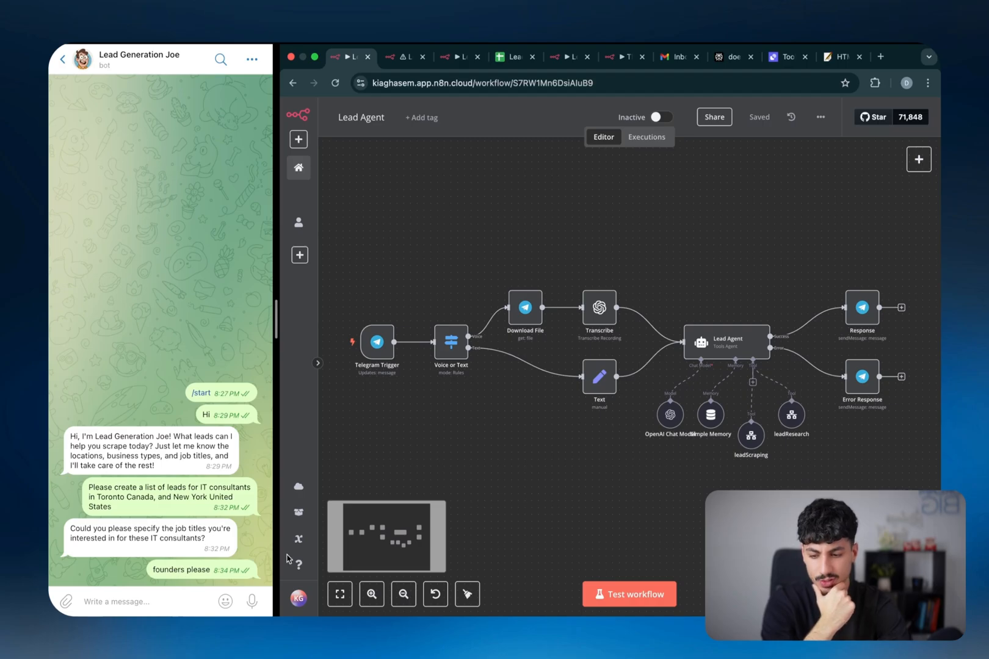
pyautogui.click(631, 592)
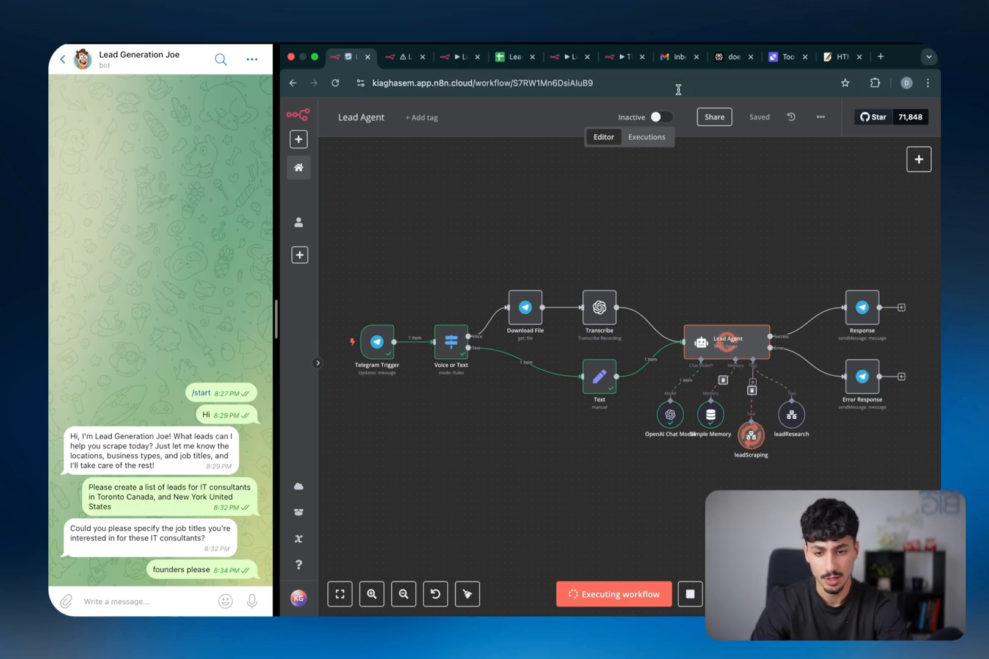
pyautogui.click(511, 62)
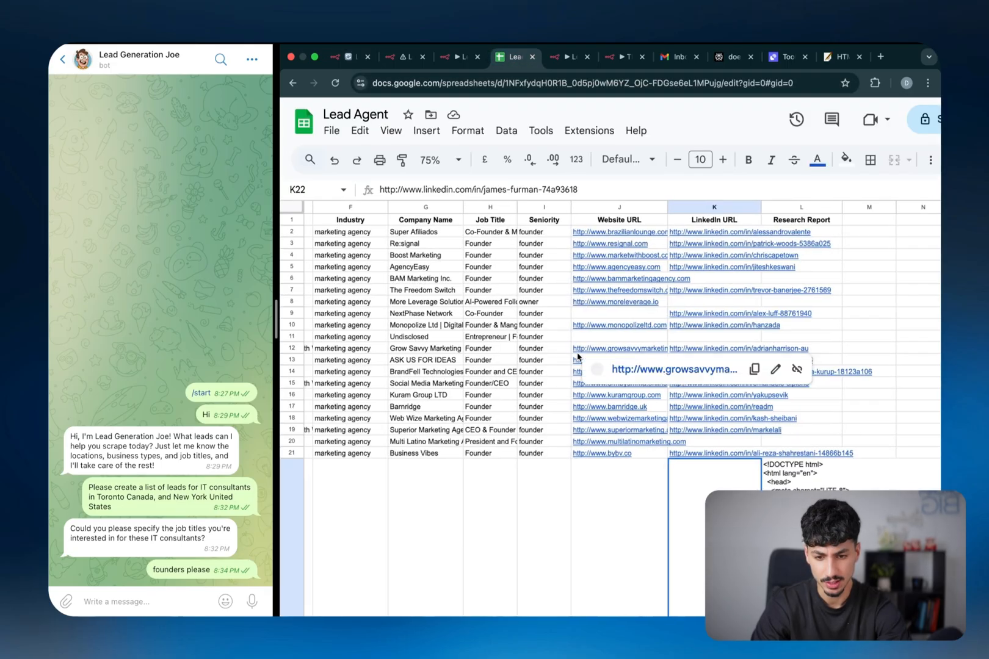
# Scroll through the new lead rows in the Lead Agent sheet, then switch to Lead Scraping
pyautogui.scroll(-20, 578, 357)
pyautogui.hscroll(-4, 578, 357)
pyautogui.scroll(-20, 579, 357)
pyautogui.hscroll(-2, 578, 357)
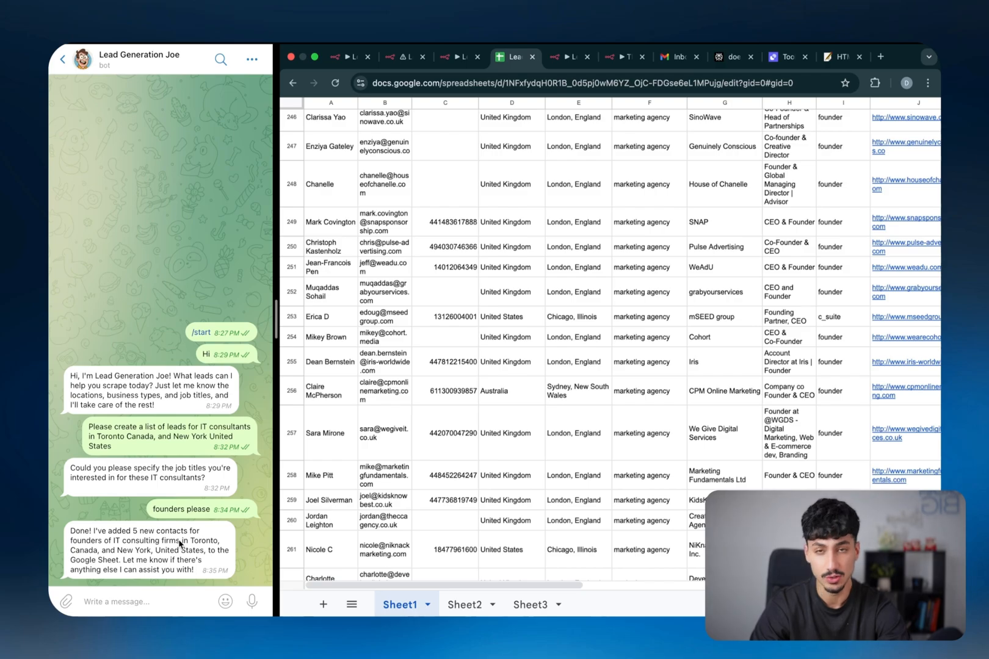
pyautogui.click(405, 57)
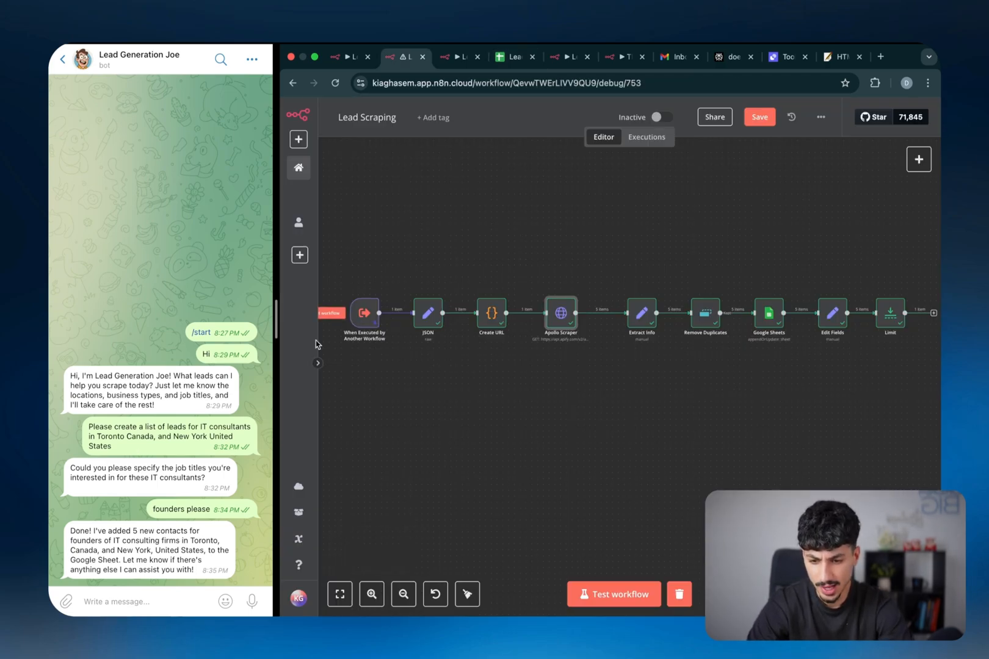
# Inspect the trigger's pinned query and the JSON step's parsed output, including New York
pyautogui.click(374, 319)
pyautogui.doubleClick(378, 314)
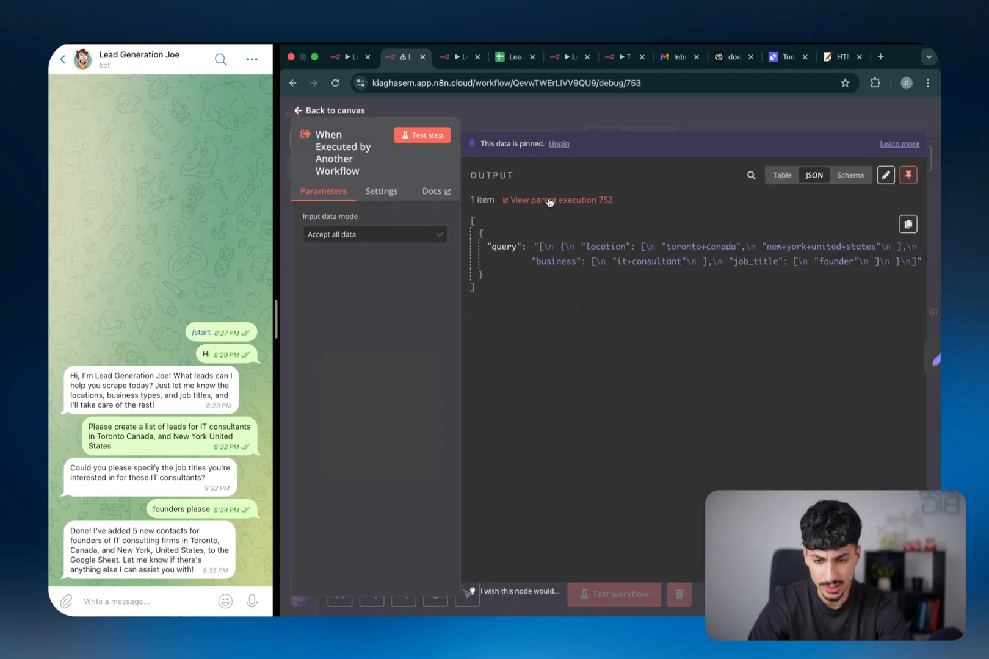
pyautogui.click(608, 119)
pyautogui.doubleClick(431, 314)
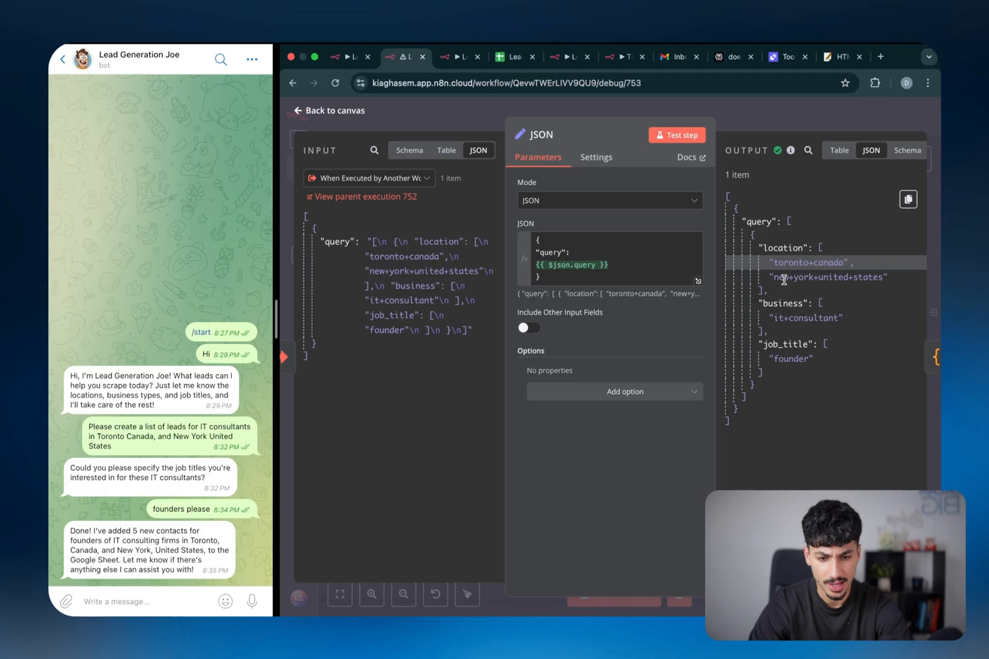
pyautogui.moveTo(784, 280); pyautogui.dragTo(837, 280)
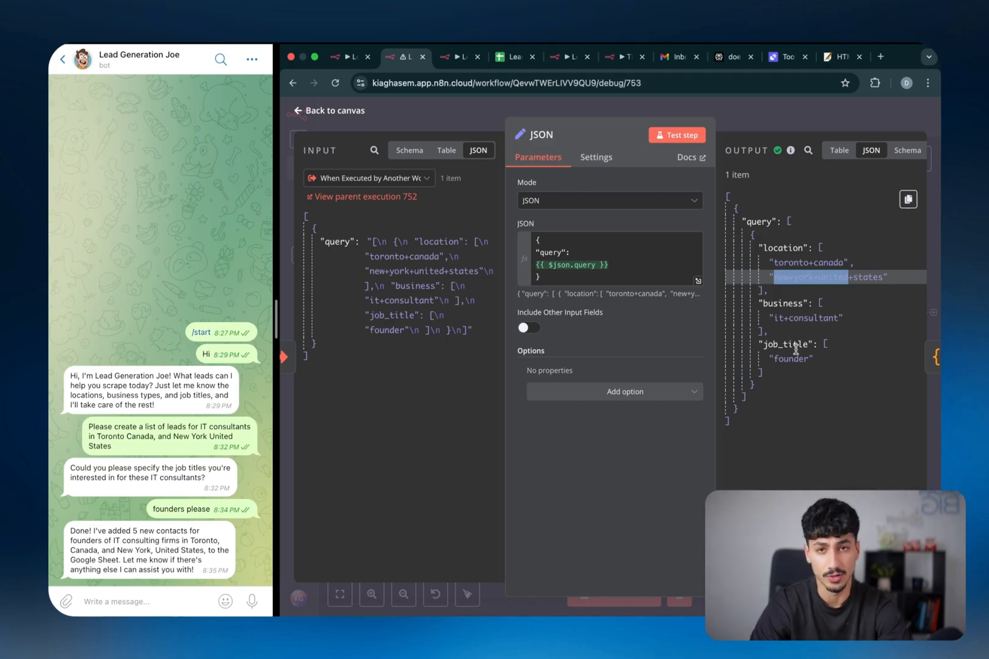
pyautogui.press('Escape')
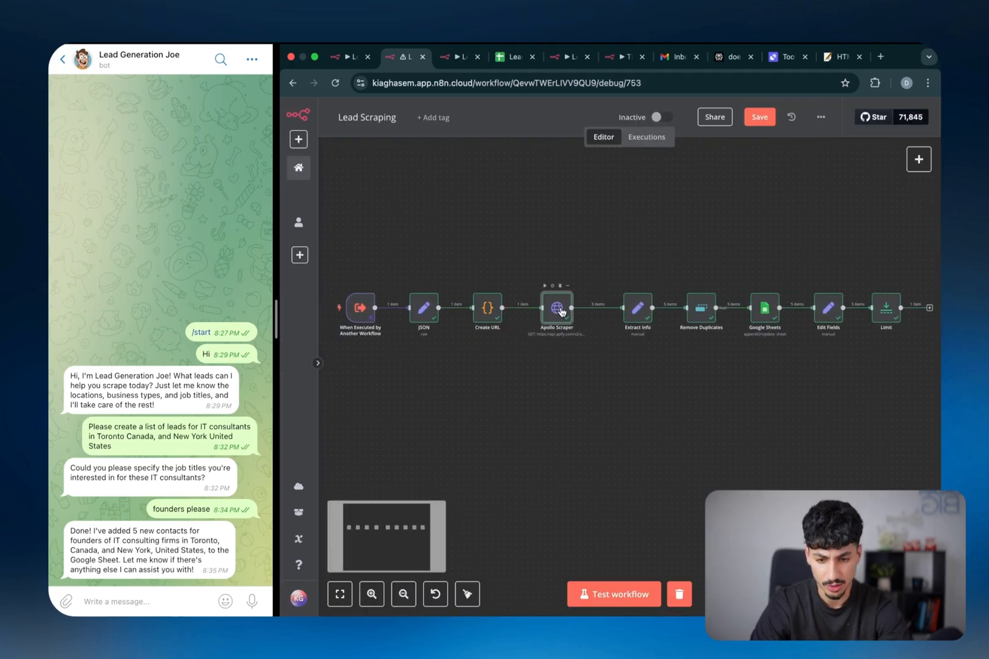
# Review the Apollo Scraper settings, then open the Google Sheets step that appends the leads
pyautogui.doubleClick(558, 308)
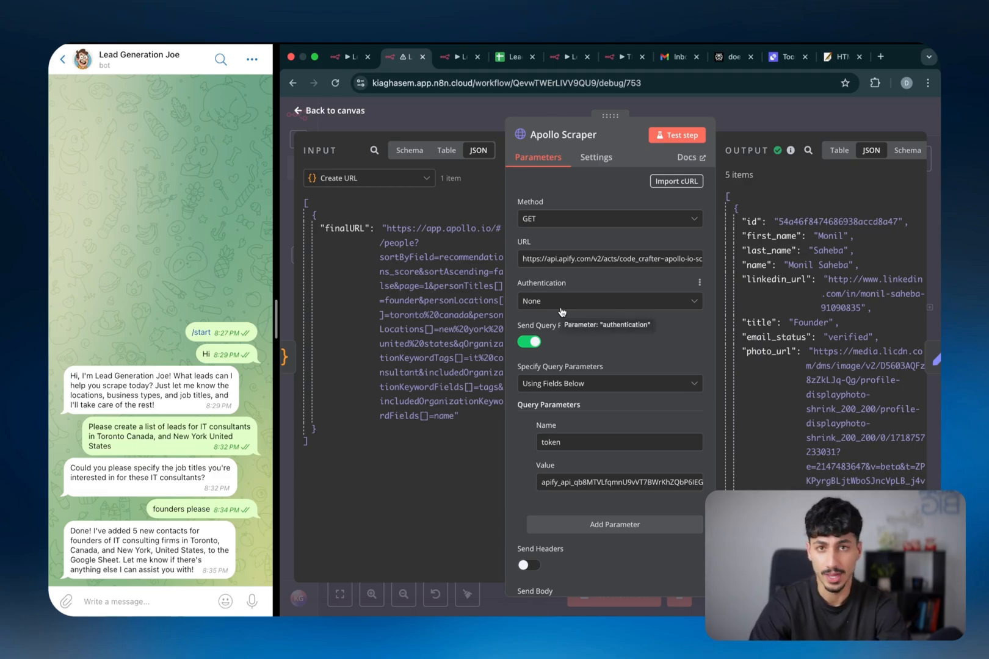
pyautogui.scroll(-10, 803, 261)
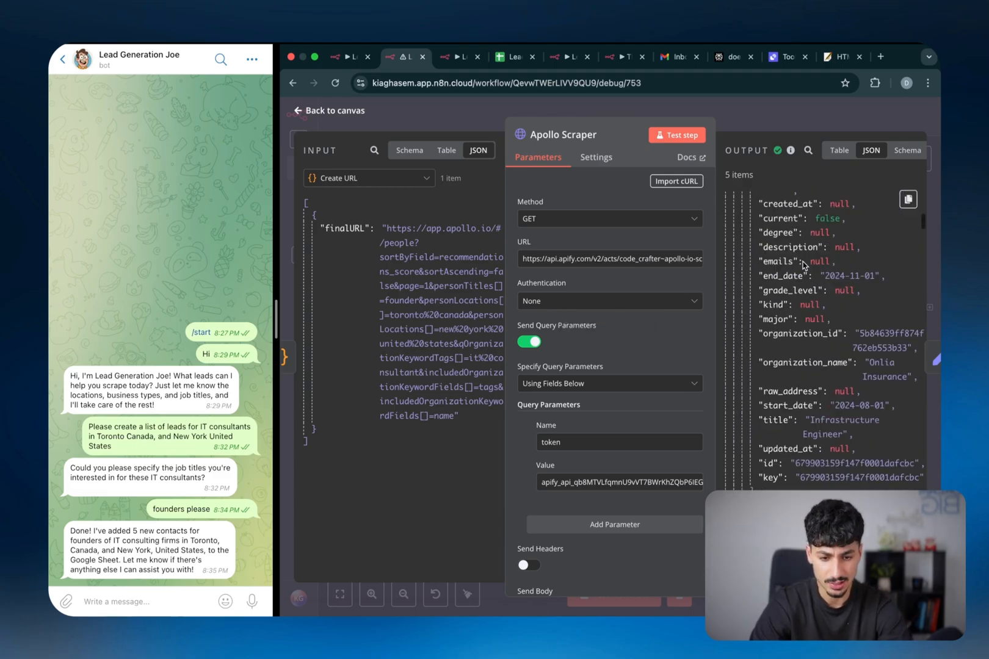
pyautogui.scroll(10, 803, 261)
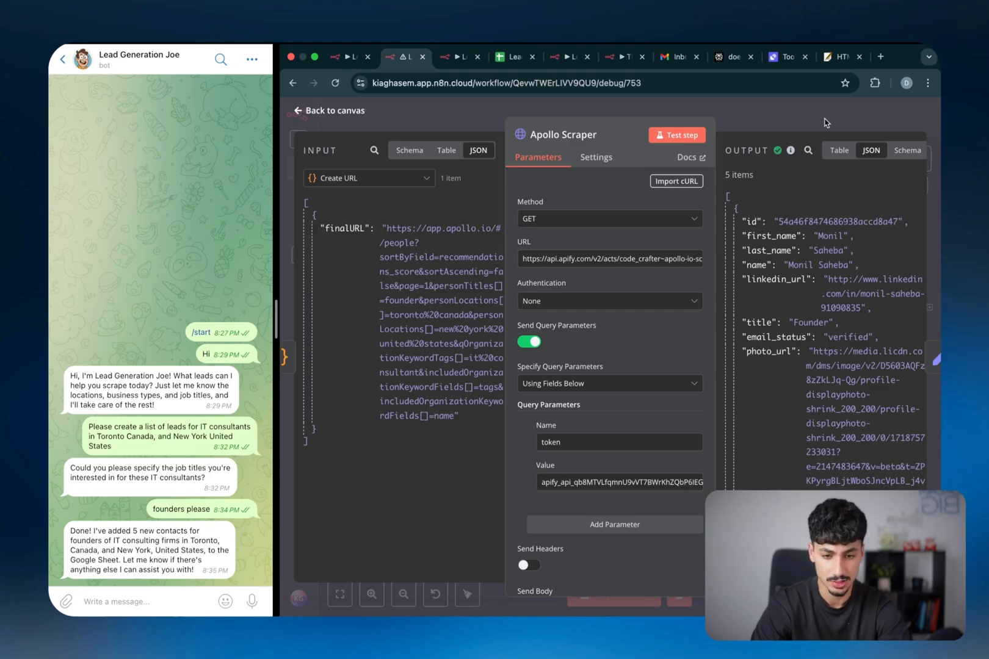
pyautogui.click(825, 119)
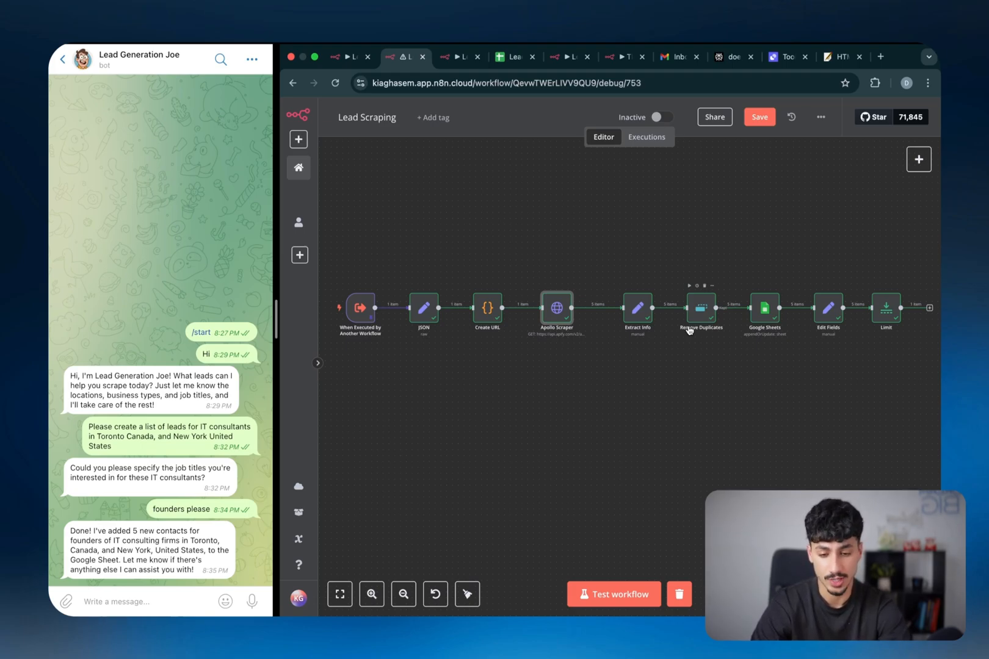
pyautogui.scroll(3, 606, 327)
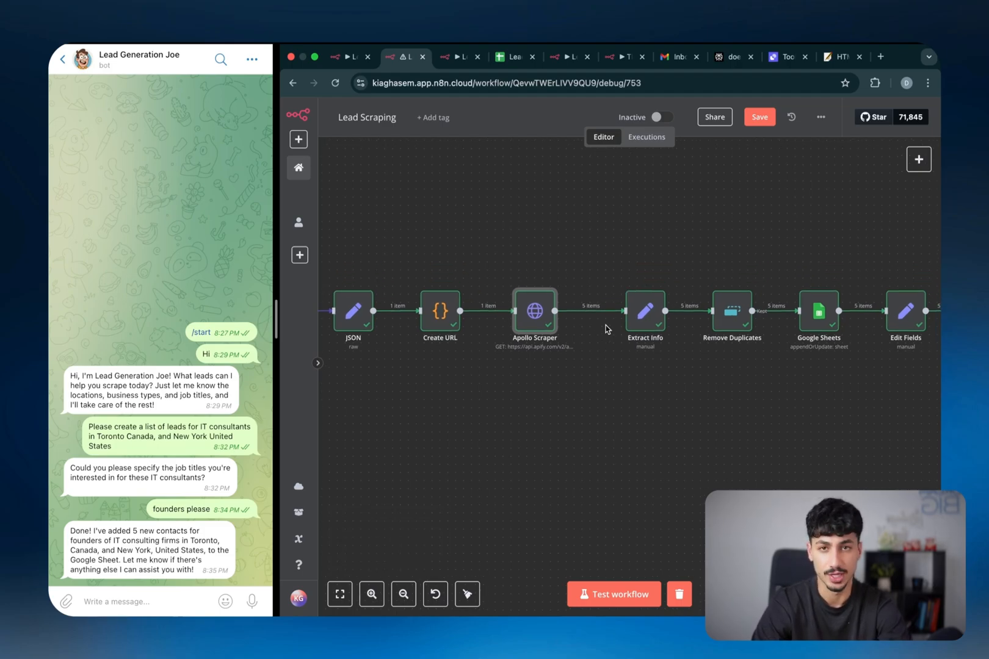
pyautogui.hscroll(5, 605, 330)
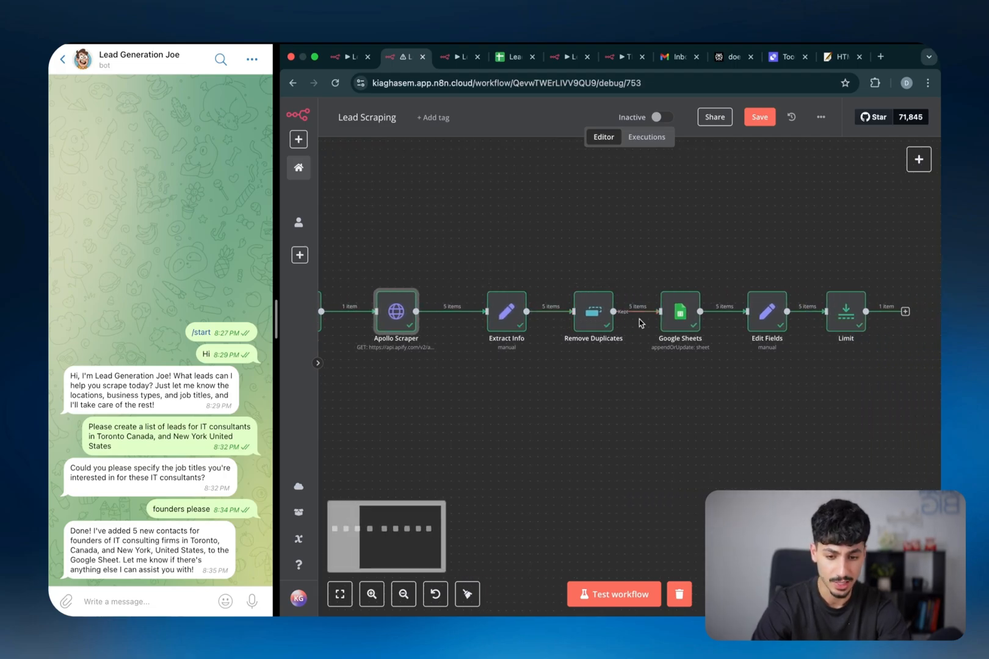
pyautogui.hscroll(5, 549, 327)
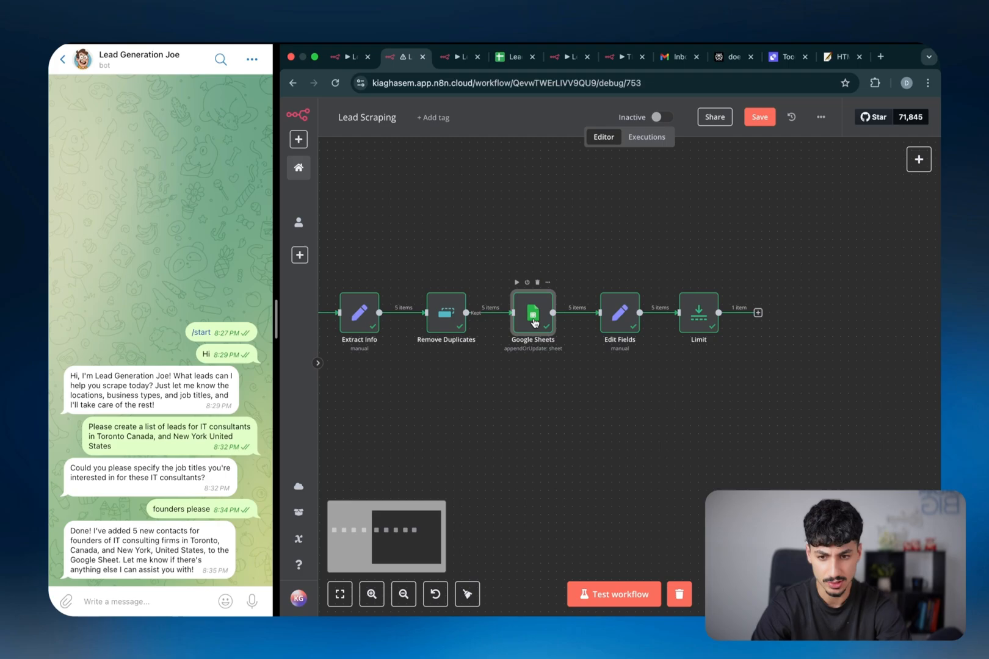
pyautogui.doubleClick(533, 322)
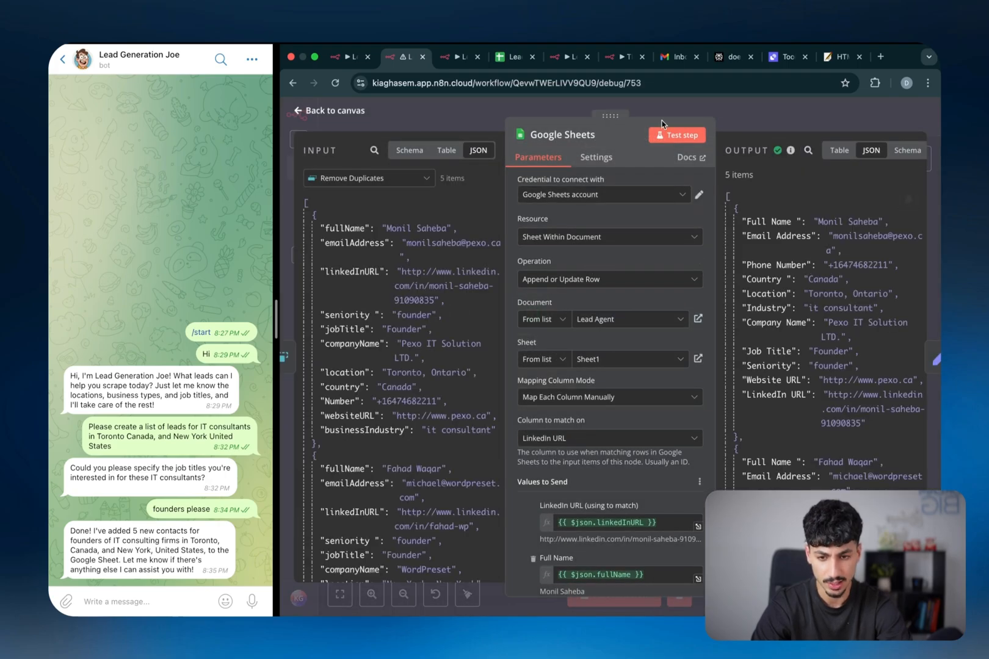
# Inspect the five new IT consultant leads in rows 274–278, including locations and LinkedIn URLs
pyautogui.click(512, 56)
pyautogui.scroll(-10, 577, 337)
pyautogui.scroll(5, 577, 338)
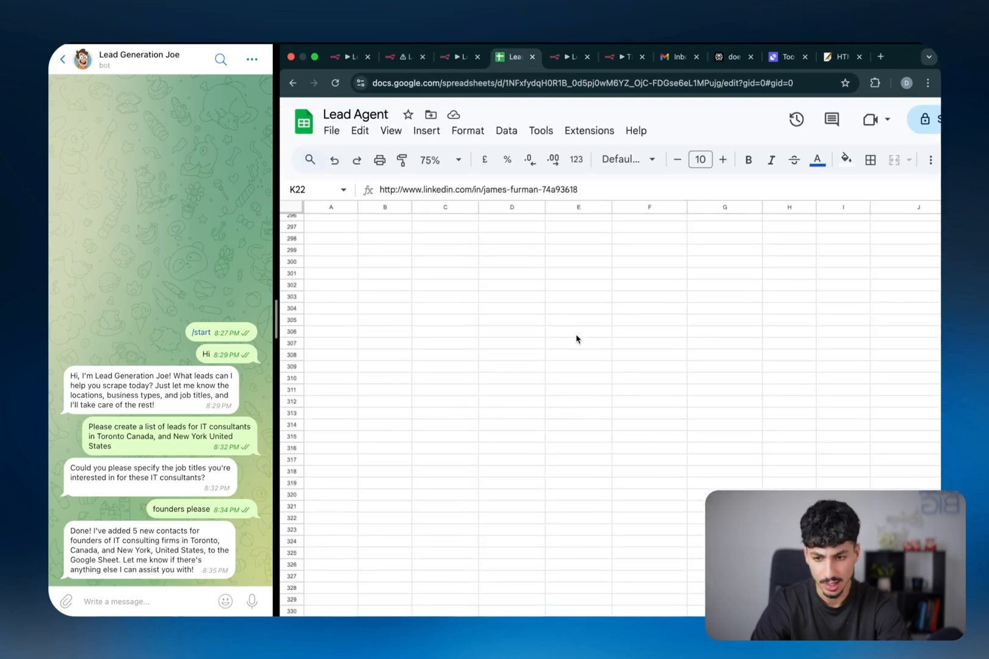
pyautogui.scroll(1, 577, 339)
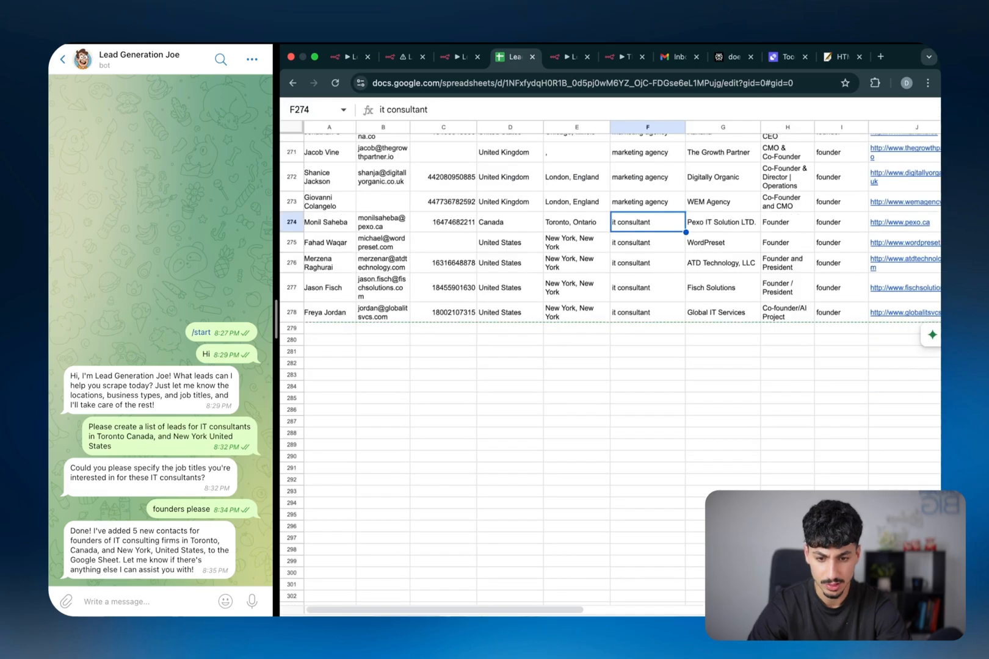
pyautogui.press('Down')
pyautogui.press('Down')
pyautogui.press('Down')
pyautogui.press('Down')
pyautogui.press('Down')
pyautogui.press('Up')
pyautogui.press('Up')
pyautogui.press('Up')
pyautogui.press('Up')
pyautogui.press('Up')
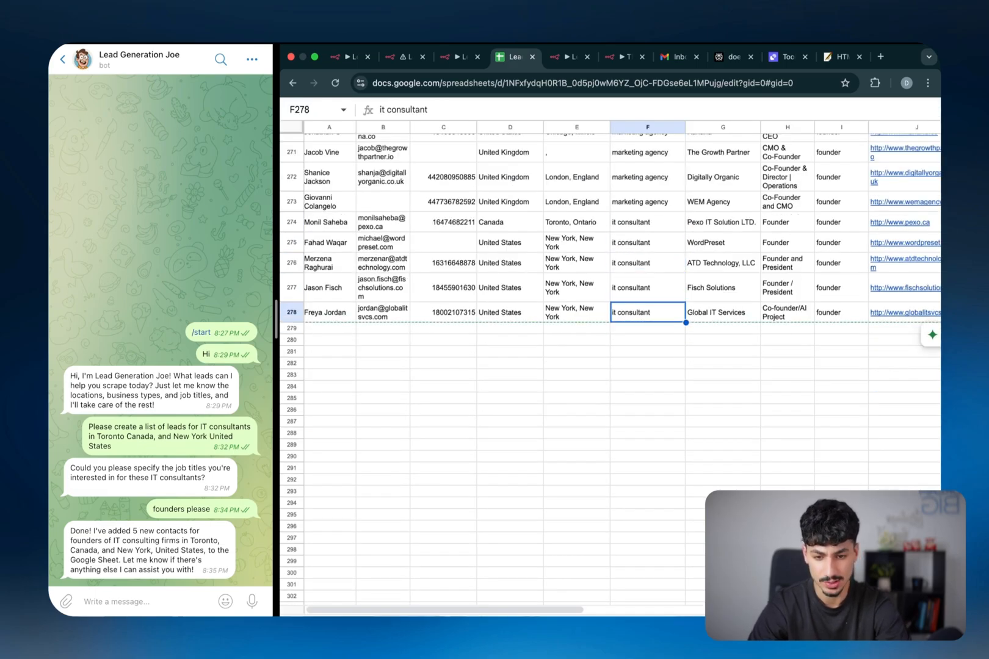
pyautogui.press('Left')
pyautogui.press('Left')
pyautogui.press('Left')
pyautogui.press('Left')
pyautogui.press('Left')
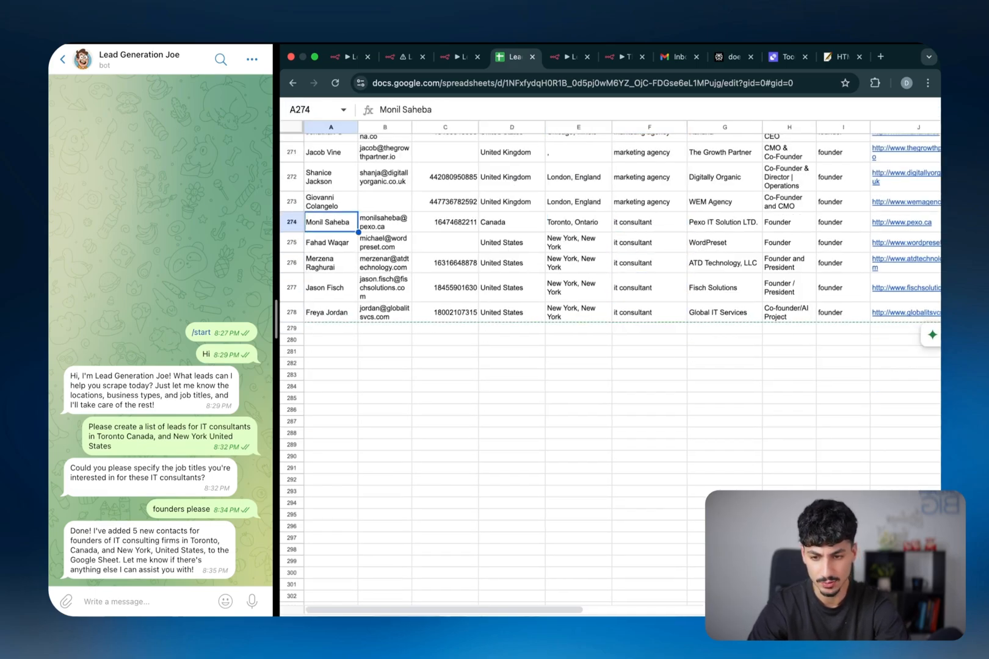
pyautogui.press('Right')
pyautogui.press('Right')
pyautogui.press('Right')
pyautogui.press('Right')
pyautogui.press('Right')
pyautogui.press('Right')
pyautogui.press('Right')
pyautogui.press('Right')
pyautogui.press('Right')
pyautogui.press('Right')
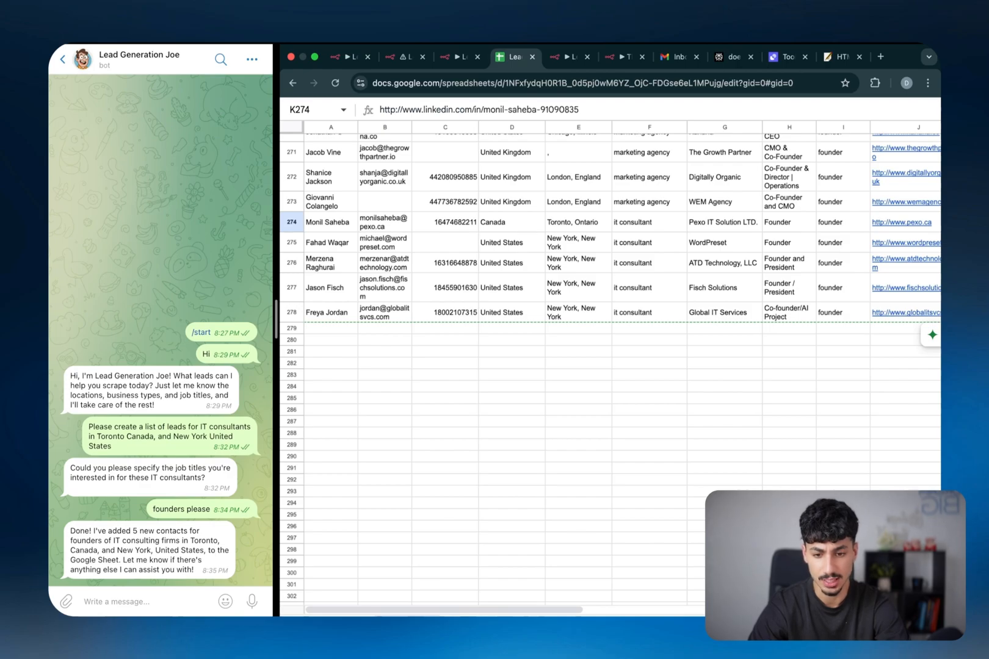
# Send the bot 'Please research this lead and send me an email with the report:' plus the LinkedIn URL
pyautogui.press('super+1')
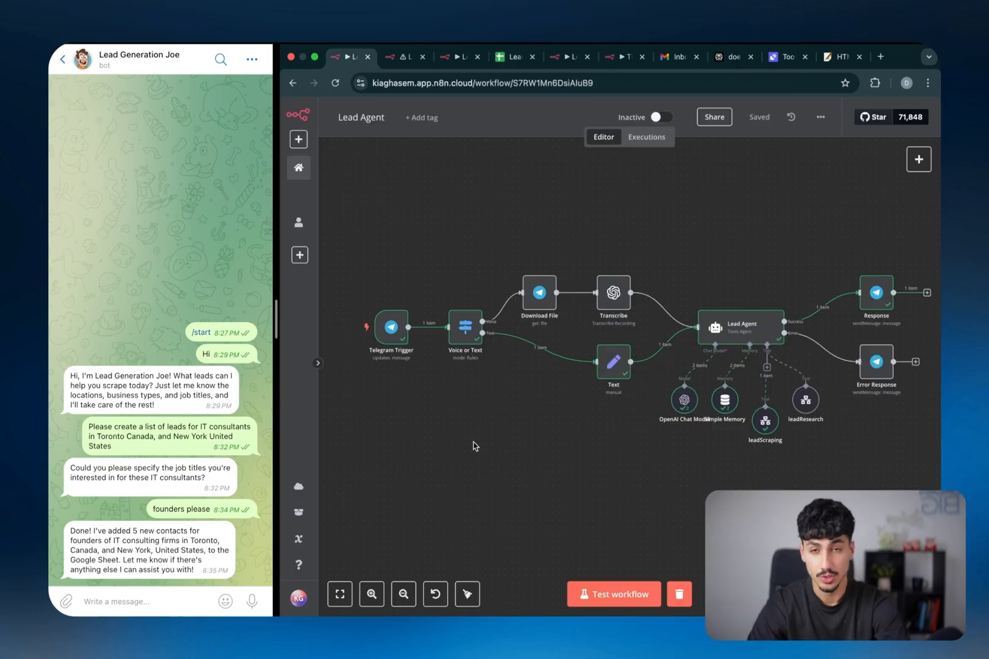
pyautogui.click(153, 603)
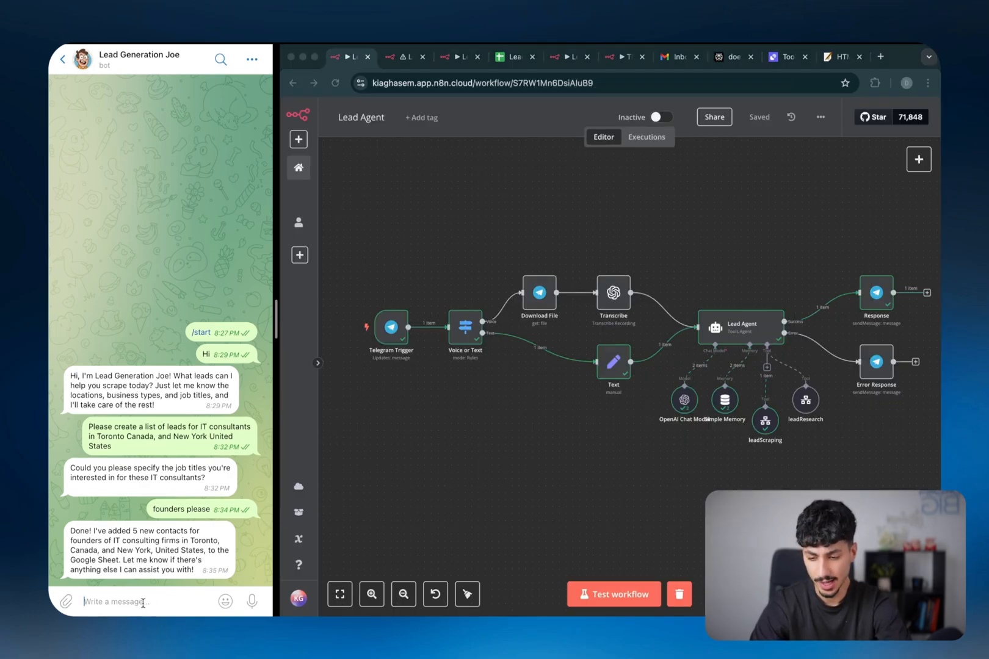
pyautogui.write('Please research this elad')
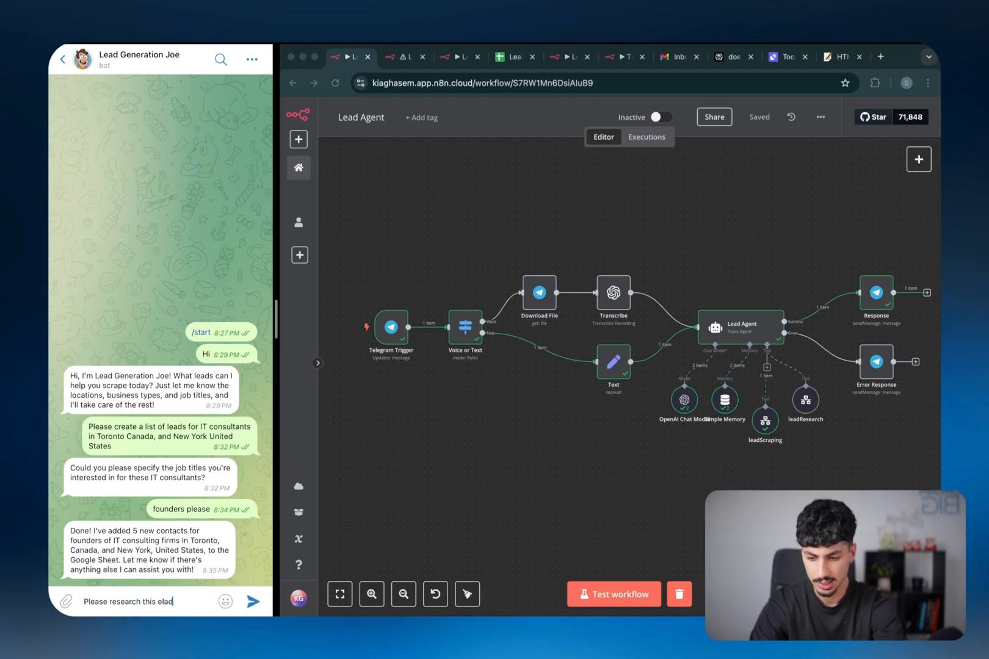
pyautogui.press('BackSpace')
pyautogui.press('BackSpace')
pyautogui.press('BackSpace')
pyautogui.press('BackSpace')
pyautogui.write('lead and send me and')
pyautogui.press('BackSpace')
pyautogui.write('e')
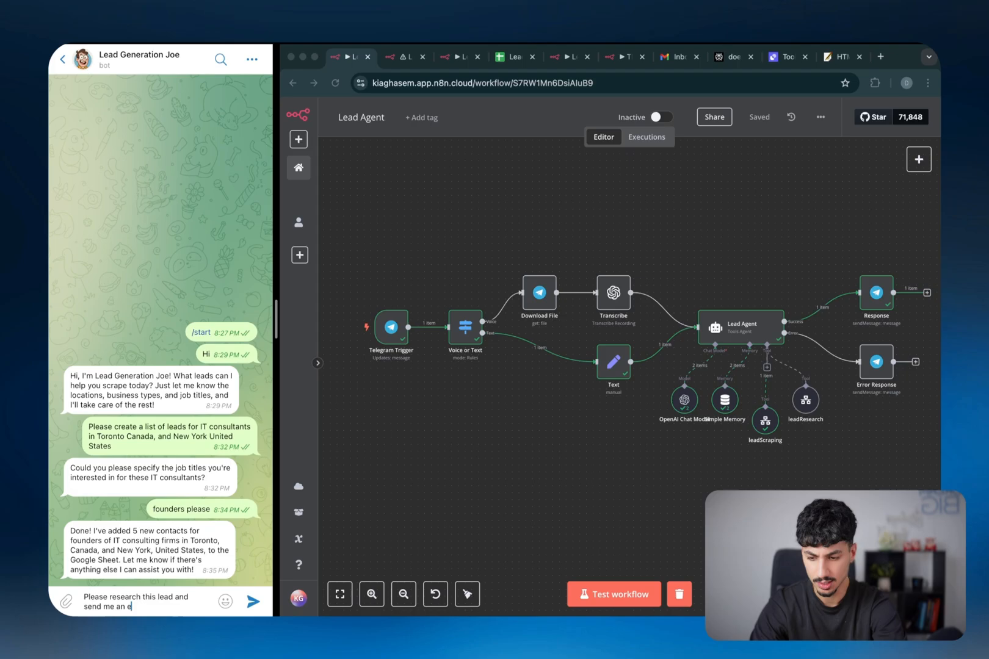
pyautogui.write('mail with the report:')
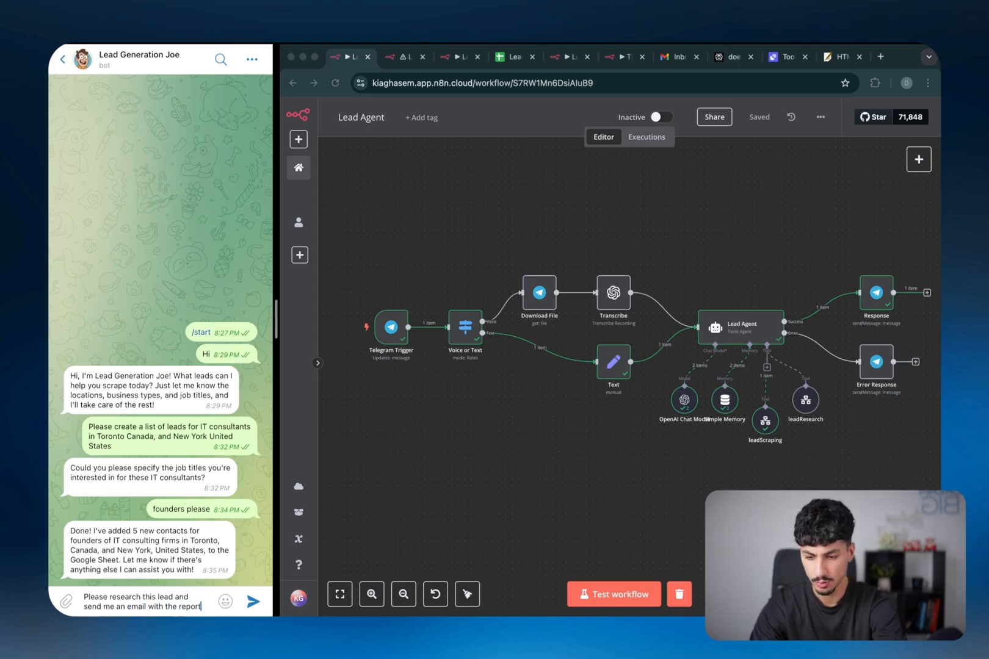
pyautogui.hotkey('shift', 'Return')
pyautogui.hotkey('shift', 'Return')
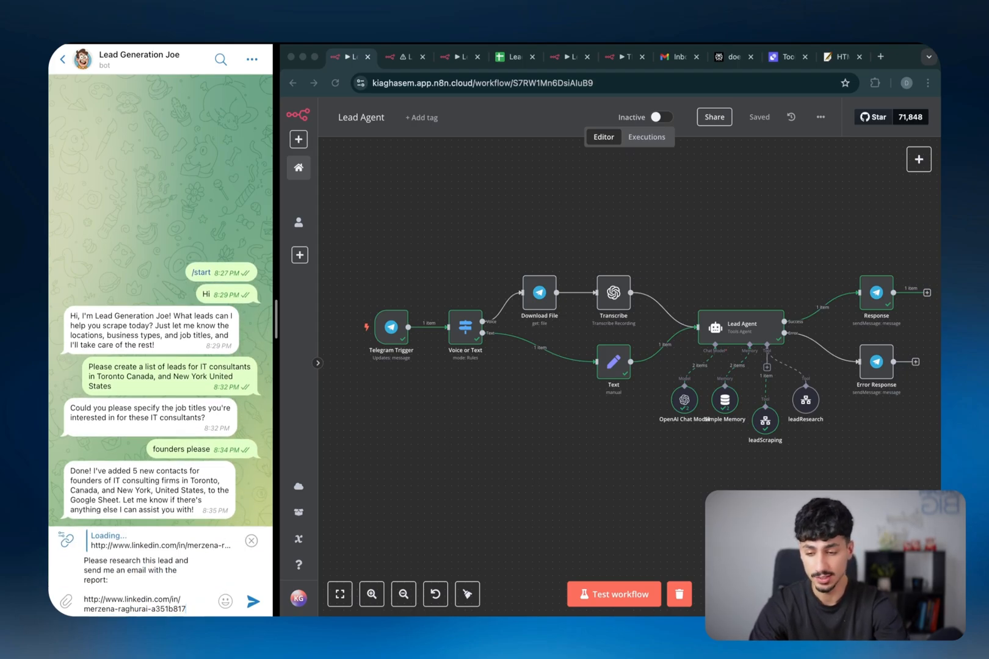
pyautogui.hotkey('shift', 'Return')
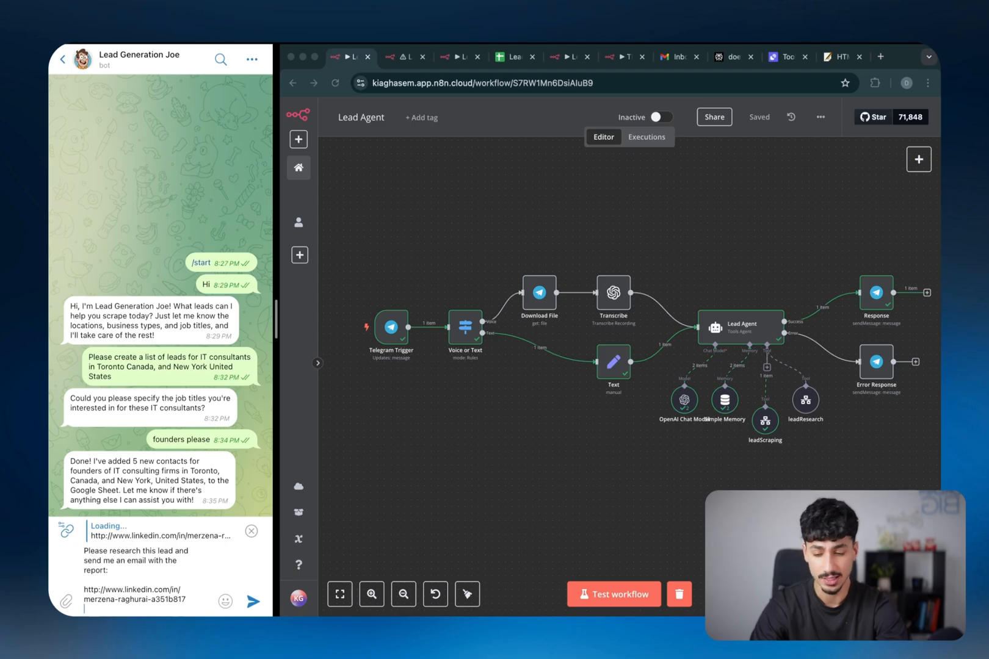
pyautogui.press('Return')
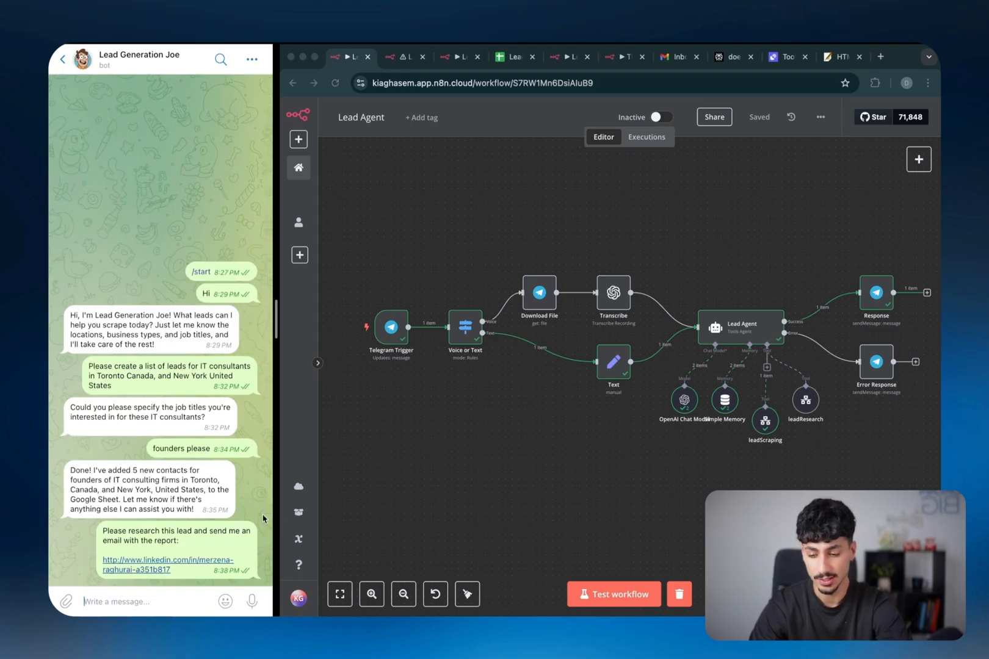
# Check the bot's reply naming the researched lead, then open the Lead Research workflow
pyautogui.click(615, 593)
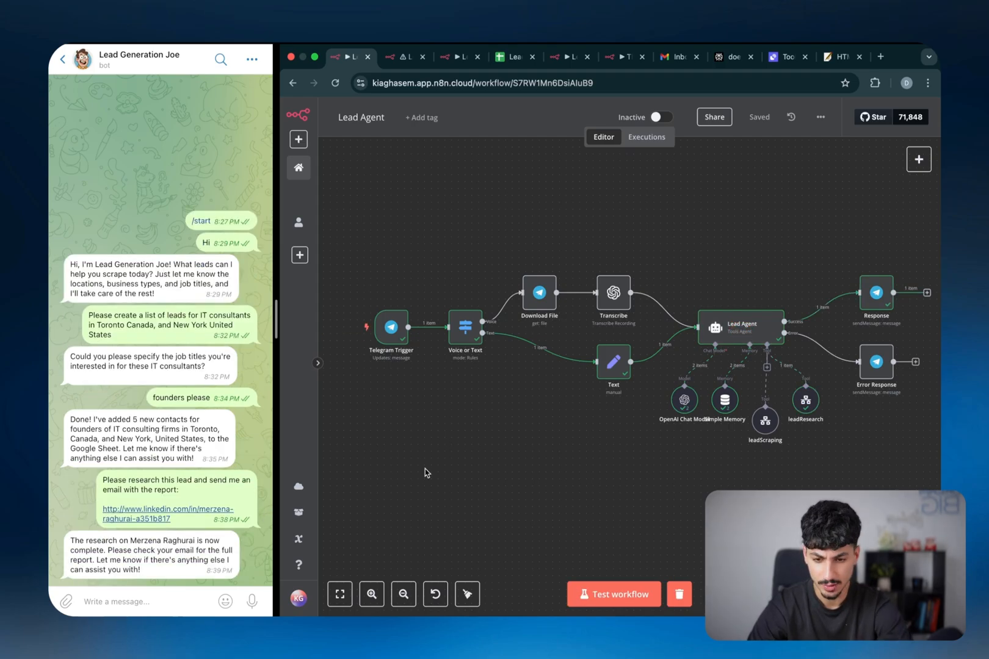
pyautogui.click(131, 539)
pyautogui.moveTo(137, 539); pyautogui.dragTo(202, 541)
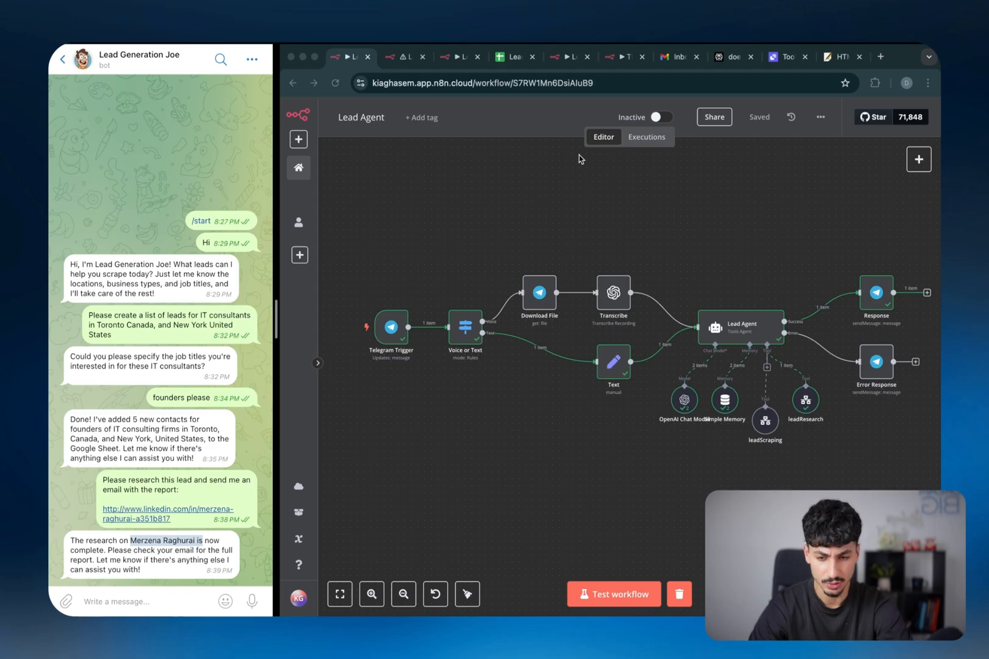
pyautogui.click(454, 57)
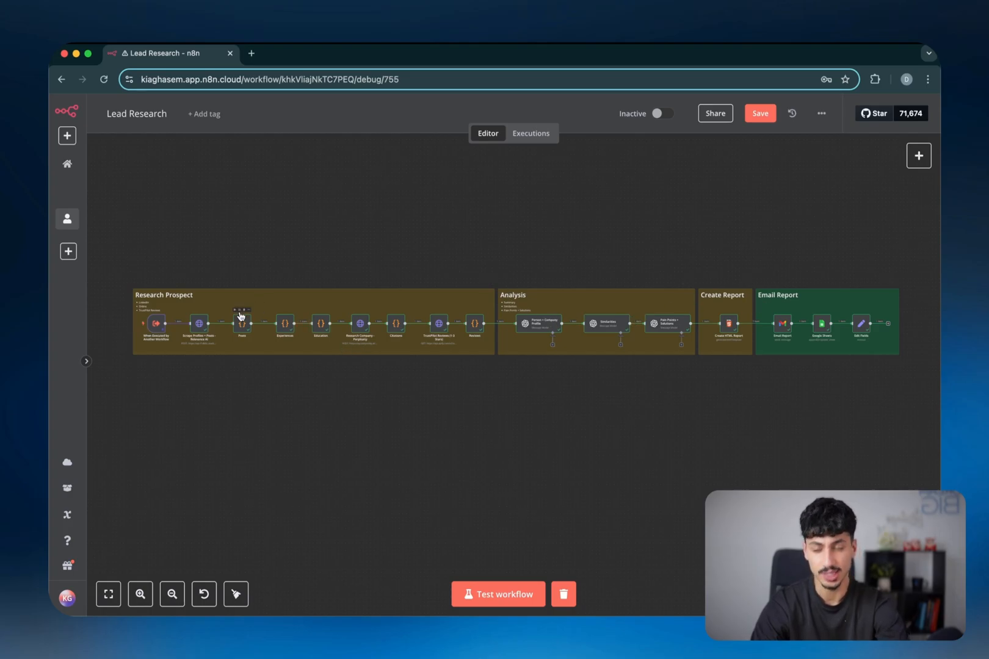
pyautogui.scroll(3, 184, 305)
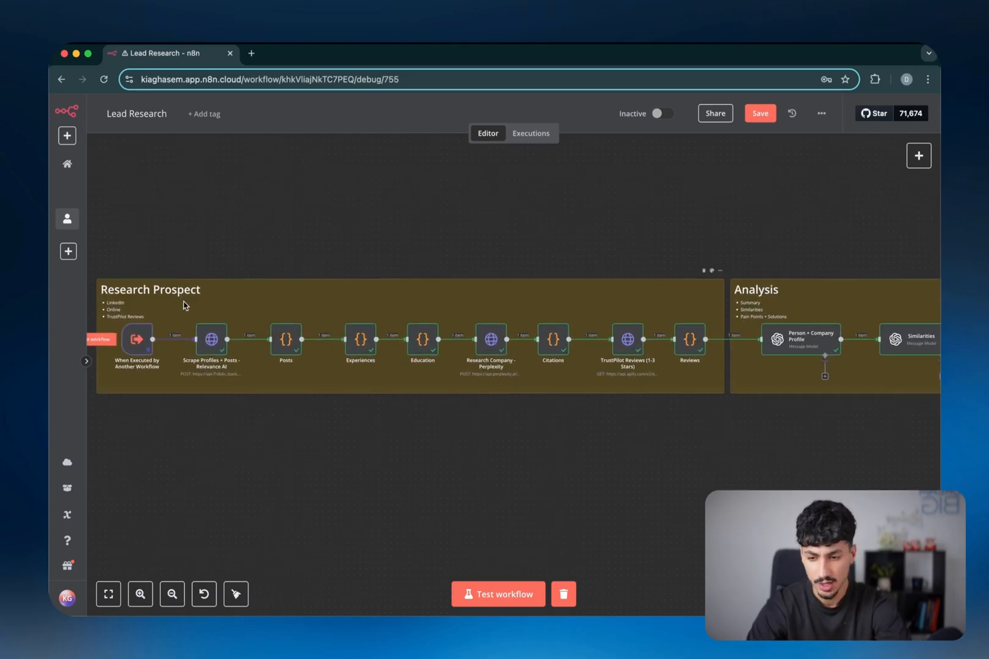
pyautogui.hscroll(-1, 184, 306)
pyautogui.scroll(3, 255, 332)
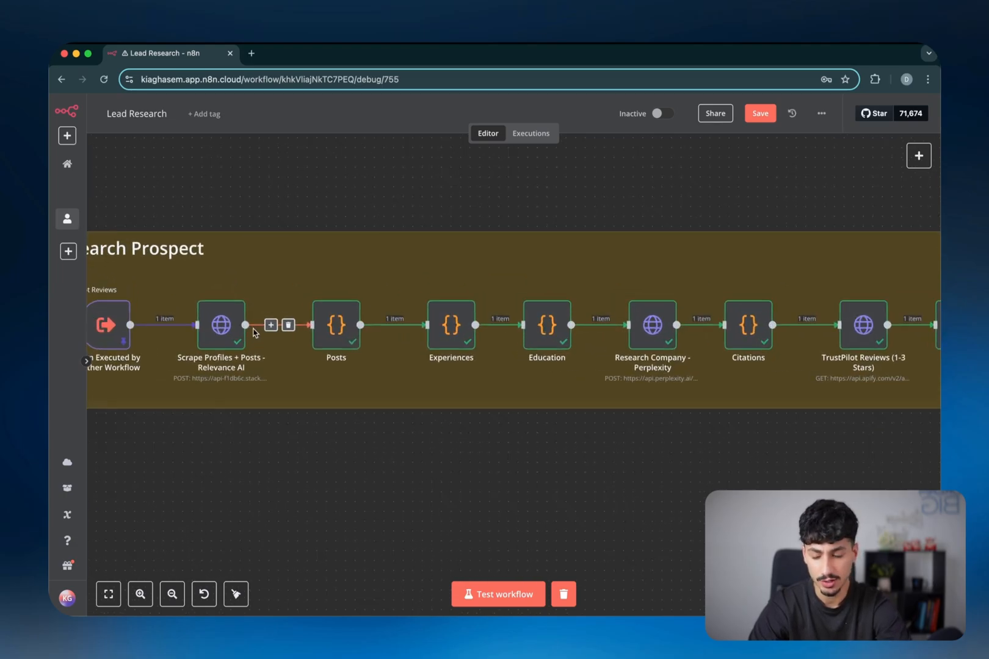
pyautogui.scroll(-1, 304, 343)
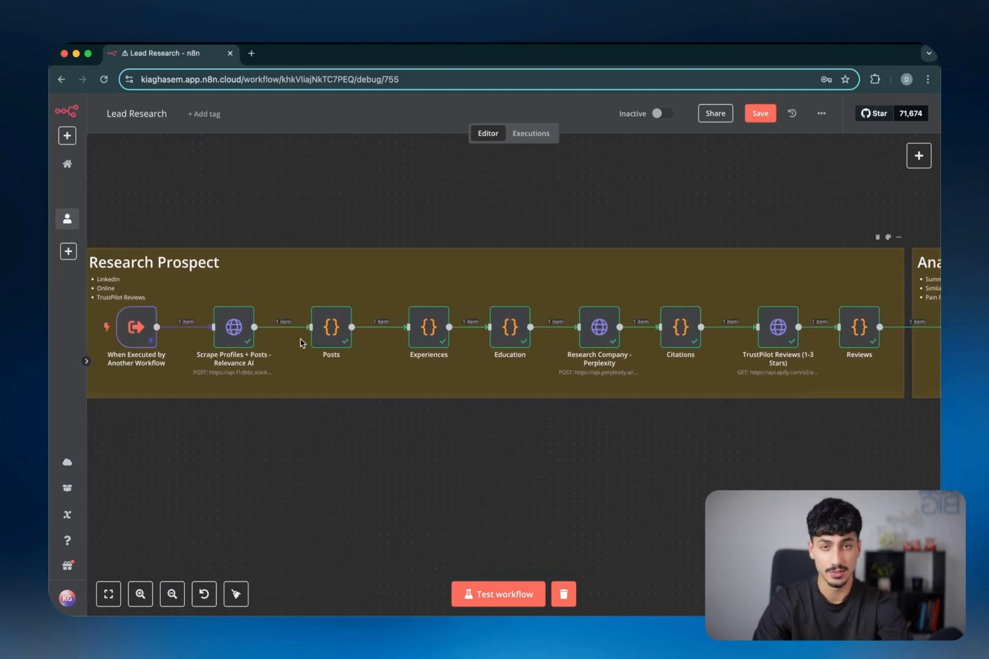
pyautogui.scroll(2, 229, 337)
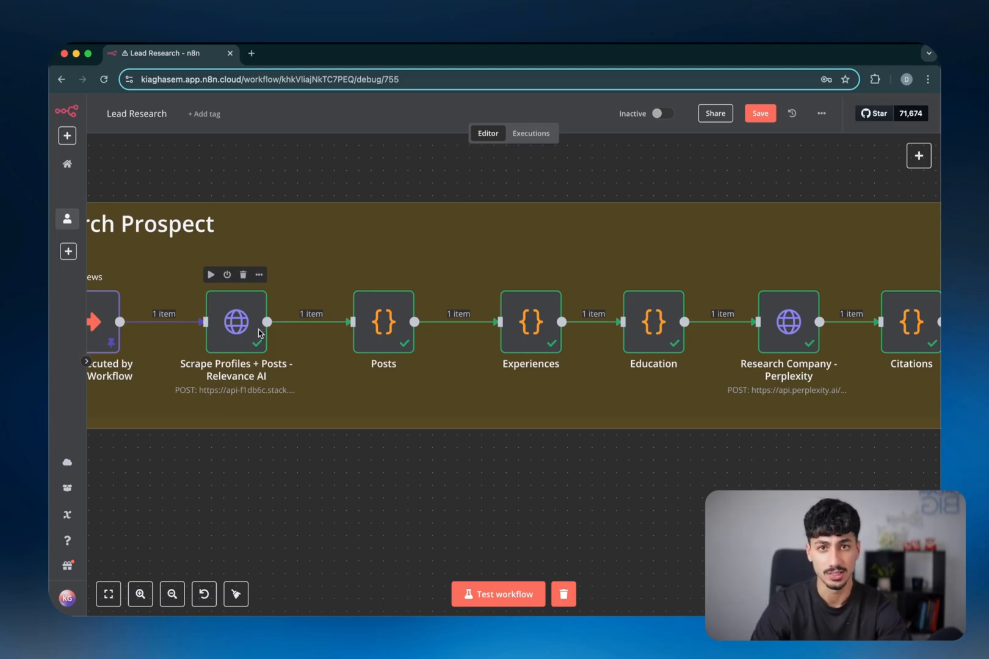
pyautogui.scroll(-2, 414, 362)
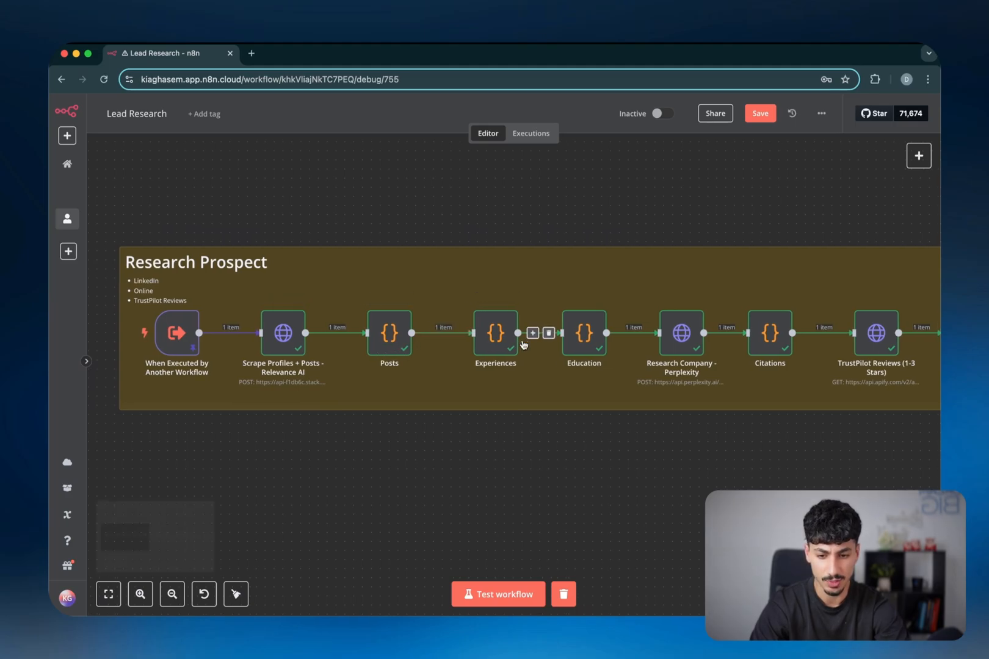
pyautogui.hscroll(2, 537, 345)
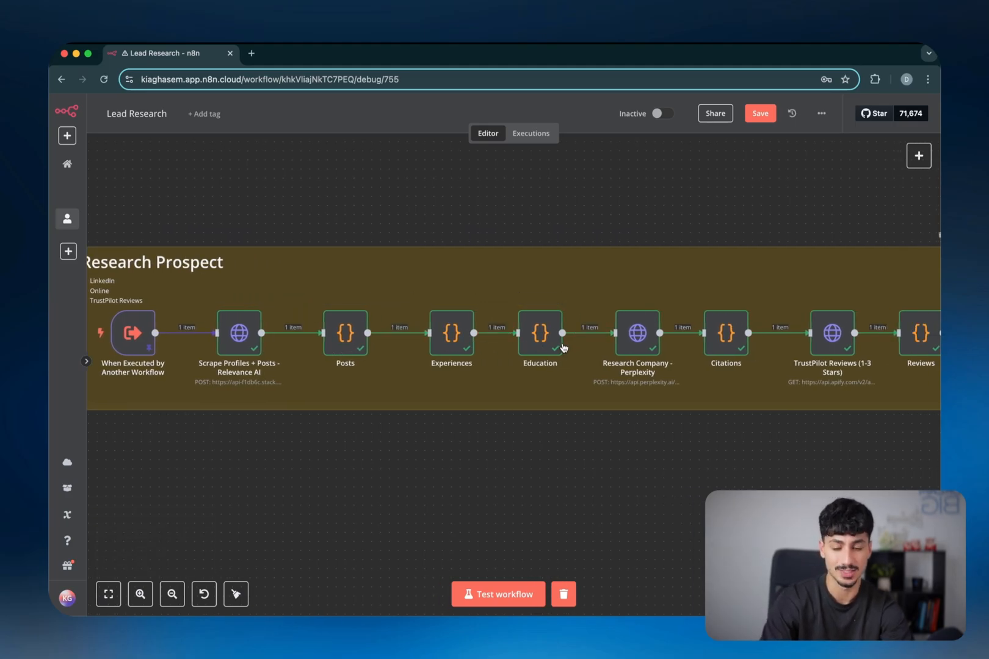
pyautogui.hscroll(3, 561, 346)
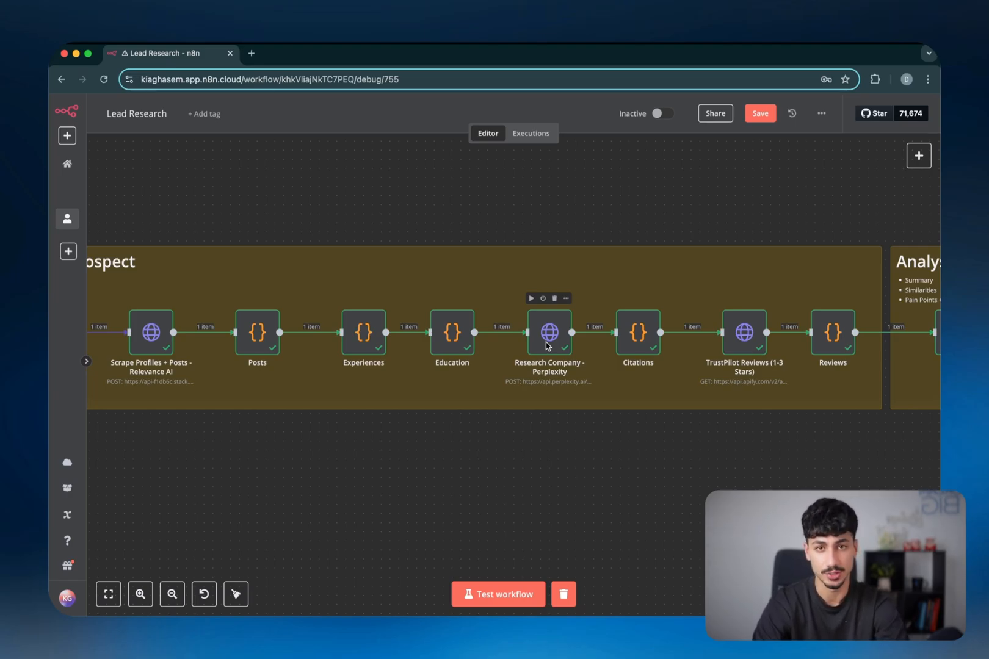
pyautogui.hscroll(3, 547, 346)
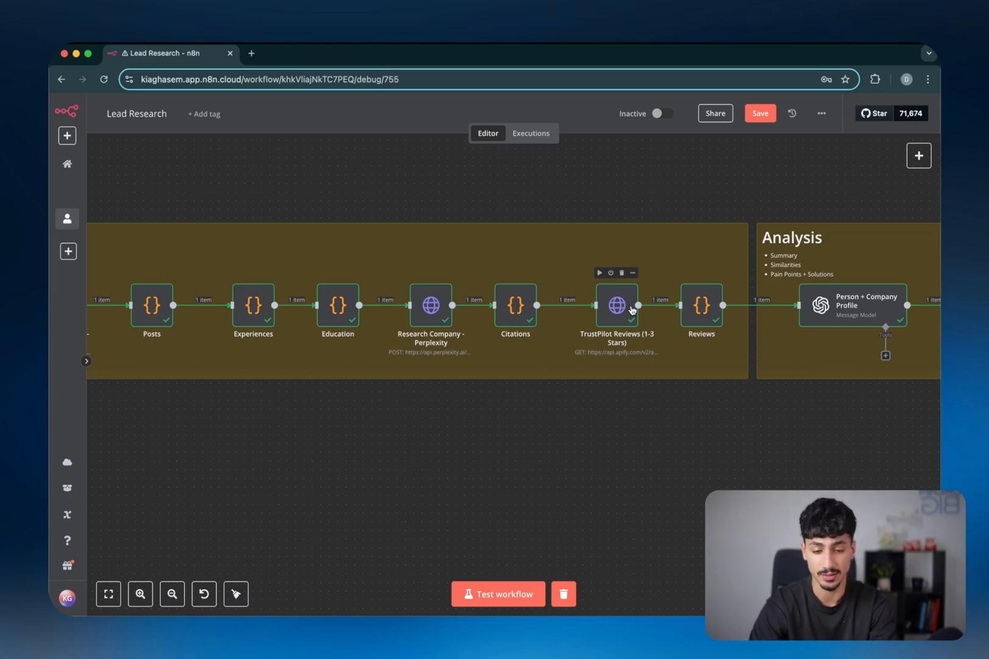
pyautogui.hscroll(5, 632, 310)
pyautogui.scroll(-3, 632, 310)
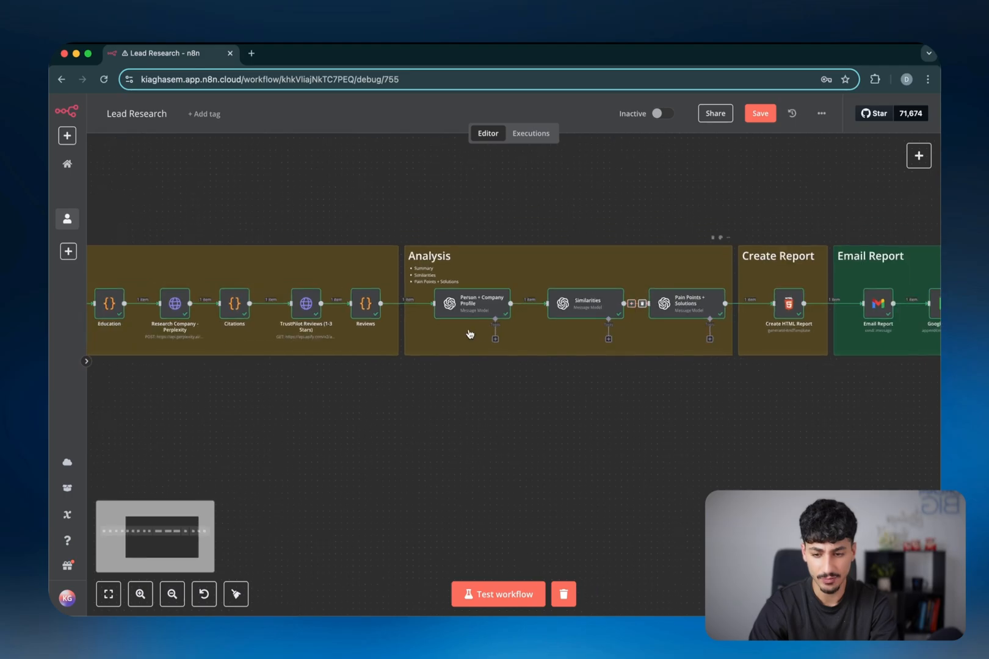
pyautogui.hscroll(1, 469, 334)
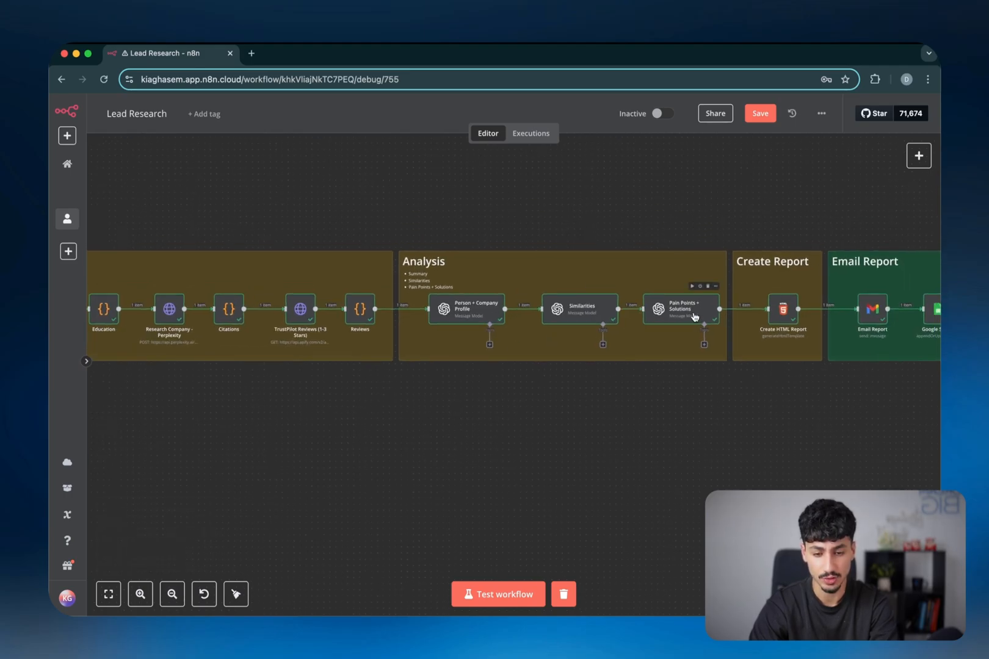
pyautogui.hscroll(1, 695, 316)
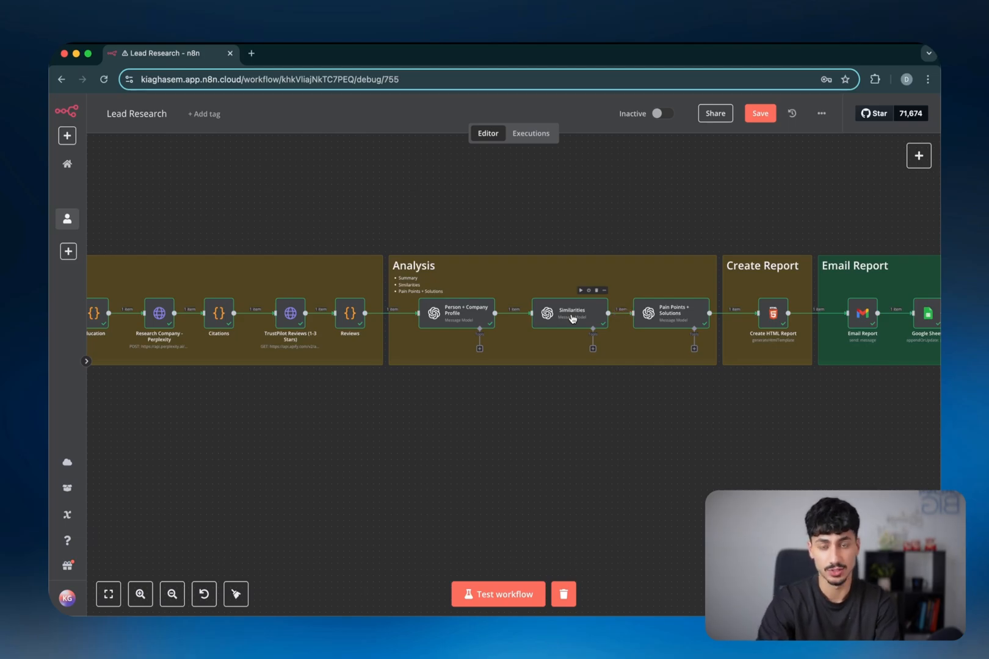
pyautogui.scroll(3, 490, 319)
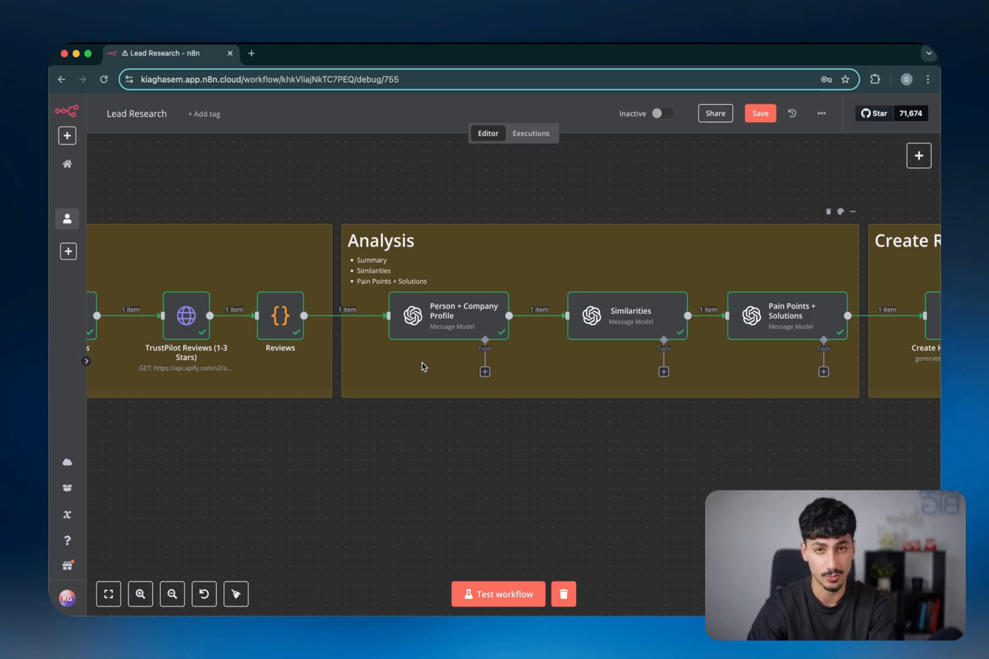
pyautogui.hscroll(5, 535, 378)
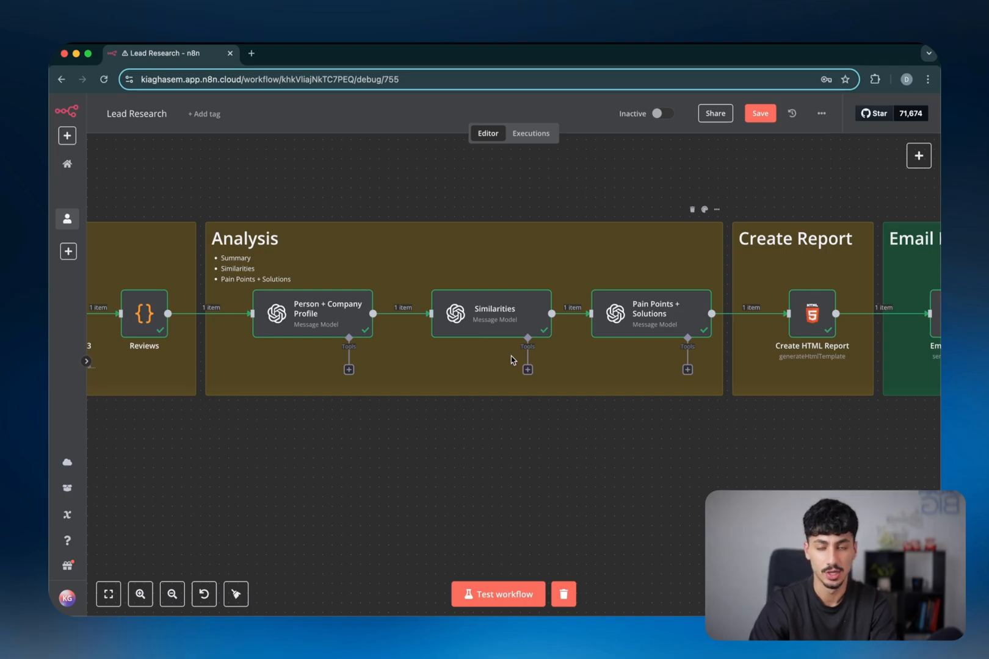
pyautogui.hscroll(5, 511, 356)
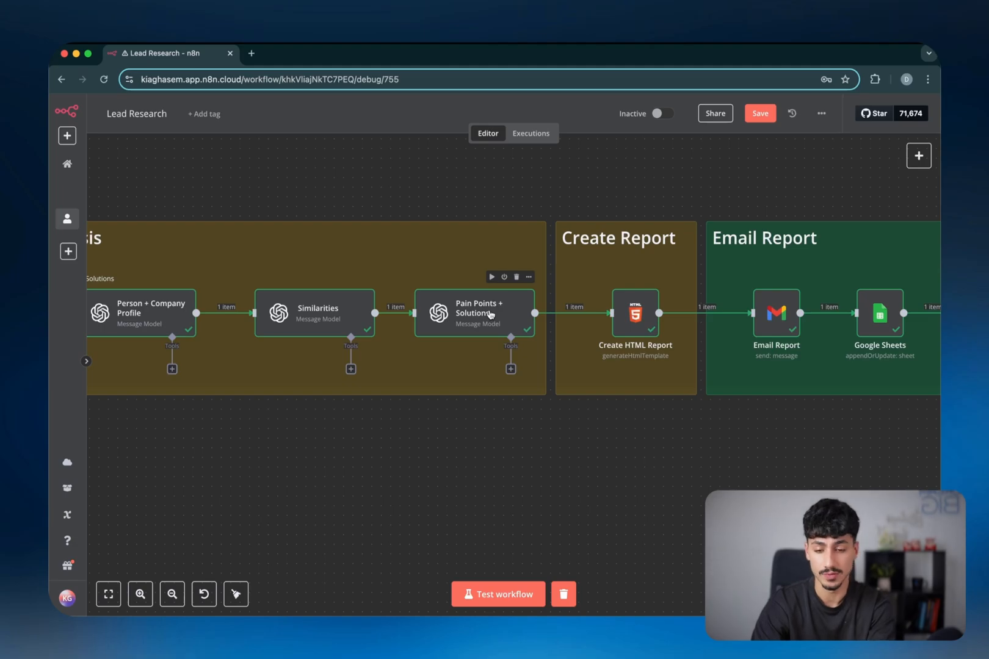
pyautogui.scroll(-2, 163, 192)
pyautogui.moveTo(163, 189); pyautogui.dragTo(571, 540)
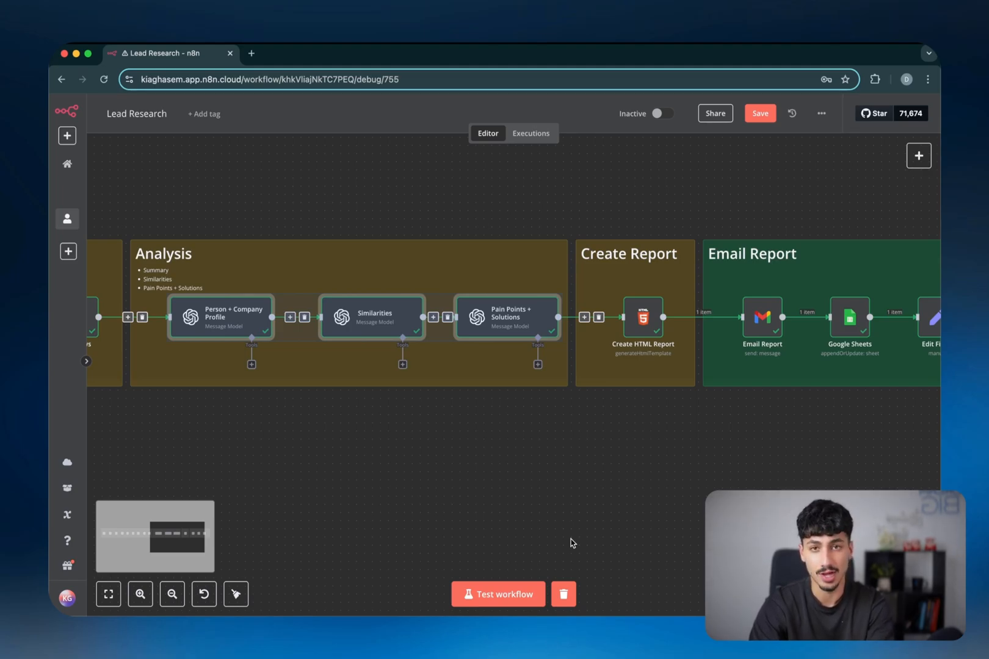
pyautogui.click(677, 488)
pyautogui.hscroll(5, 678, 488)
pyautogui.scroll(2, 484, 324)
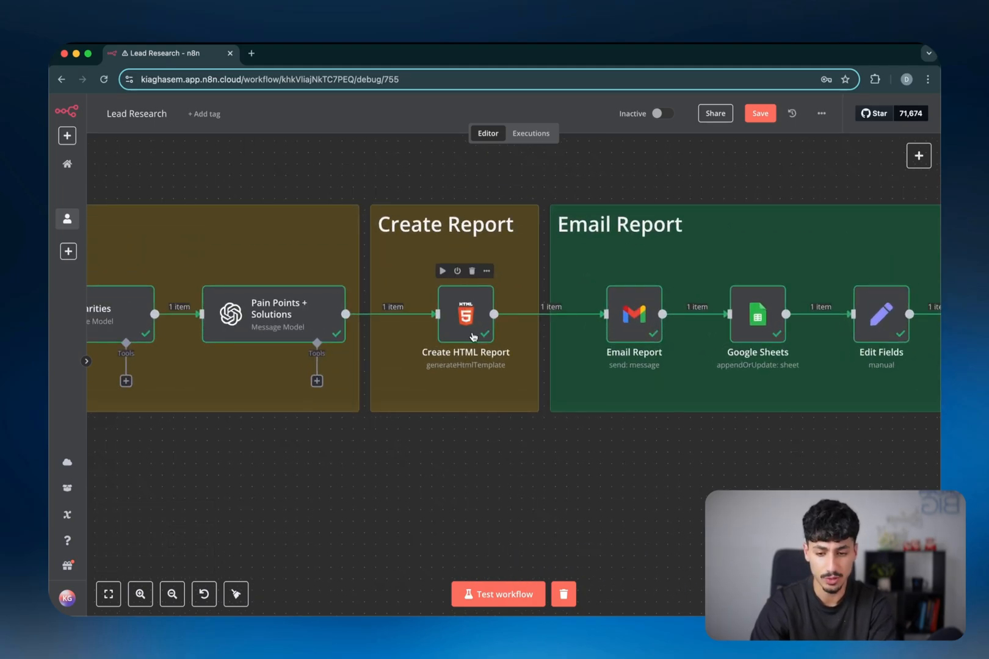
# Review the Create HTML Report node's HTML template, then return to the workflow canvas
pyautogui.doubleClick(470, 330)
pyautogui.scroll(-20, 534, 343)
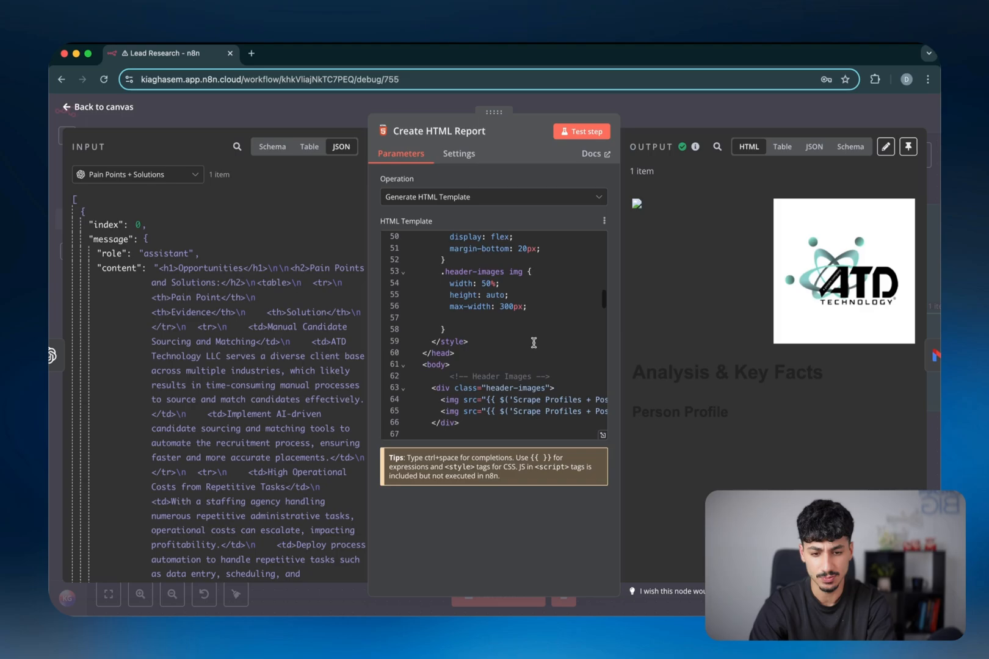
pyautogui.click(704, 118)
pyautogui.hscroll(2, 346, 315)
pyautogui.moveTo(423, 316)
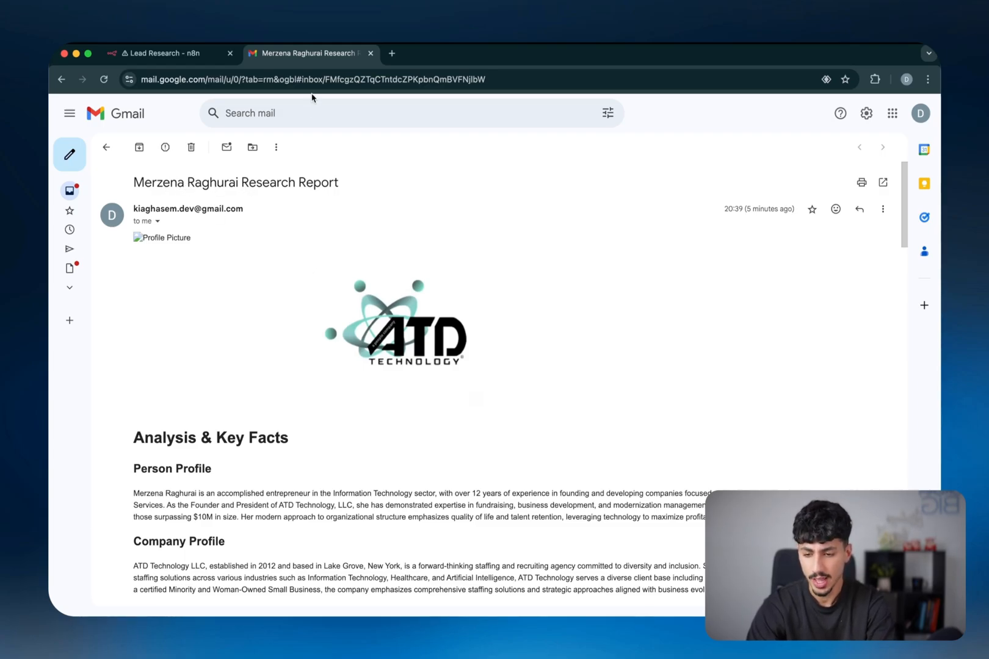
pyautogui.scroll(-5, 365, 276)
pyautogui.scroll(-7, 366, 276)
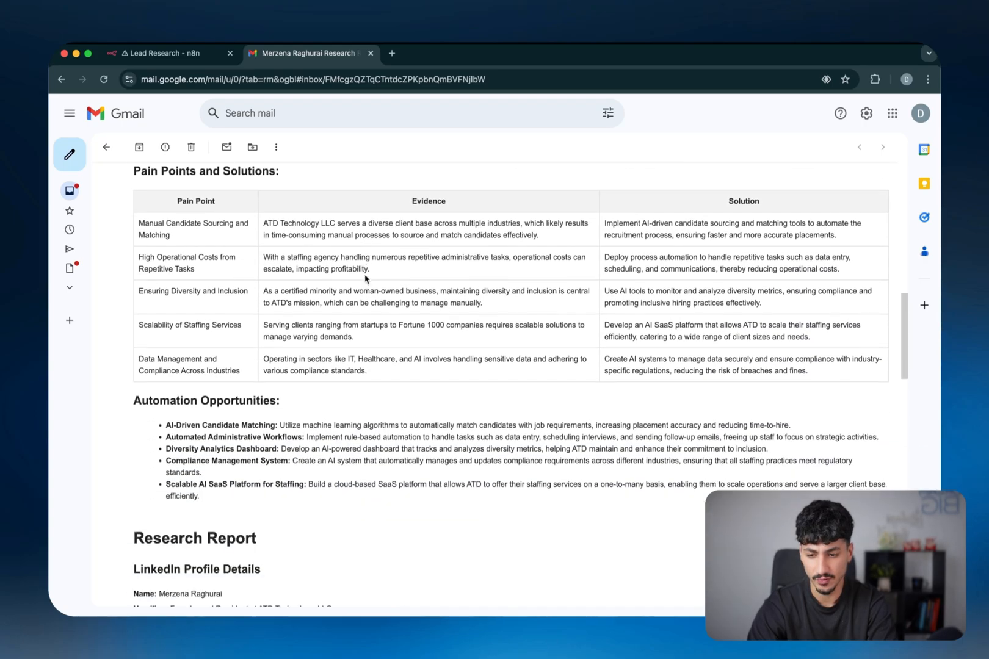
pyautogui.scroll(9, 366, 278)
pyautogui.scroll(-1, 366, 279)
pyautogui.scroll(-1, 366, 280)
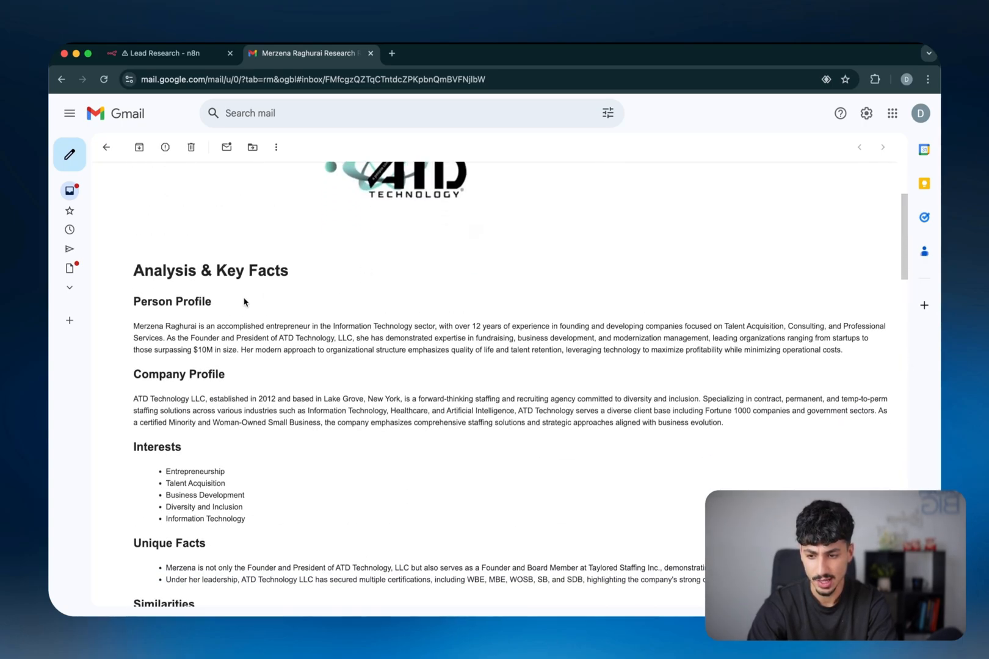
pyautogui.tripleClick(143, 330)
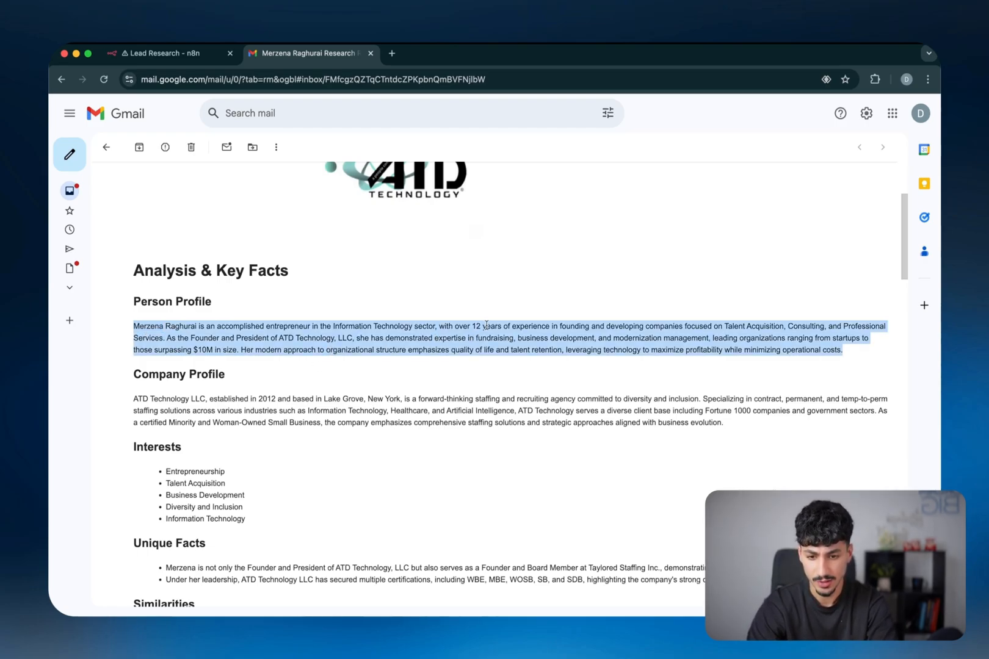
pyautogui.moveTo(472, 327); pyautogui.dragTo(647, 338)
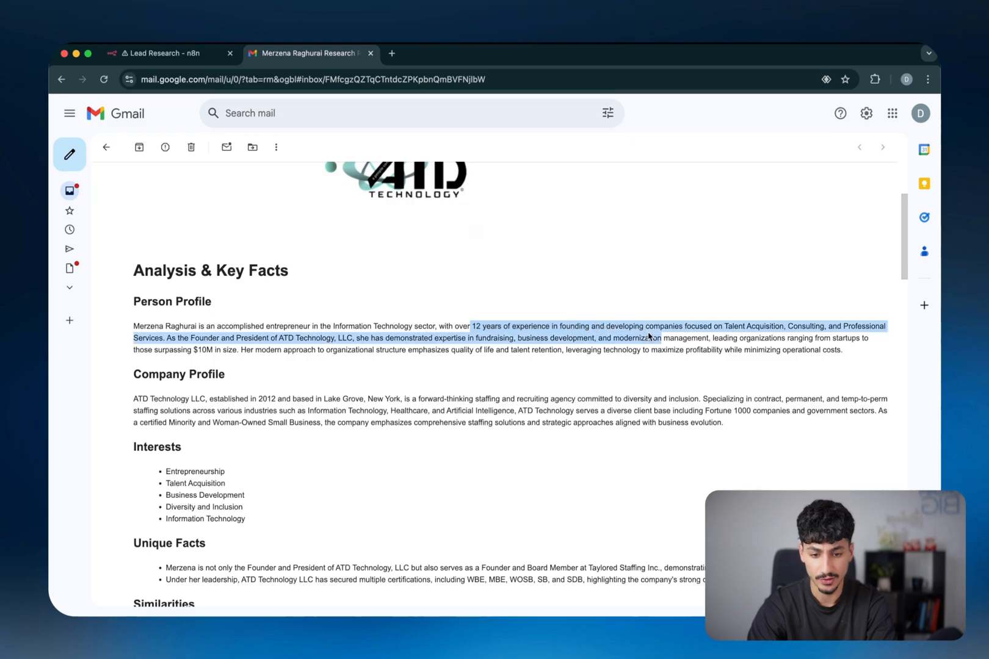
pyautogui.click(694, 330)
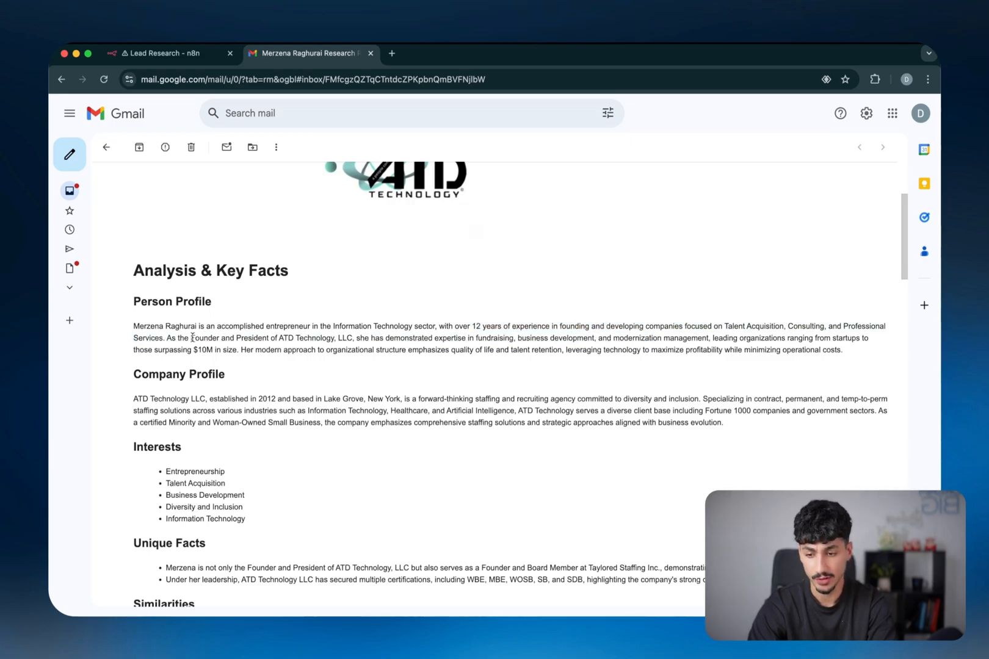
pyautogui.moveTo(177, 338); pyautogui.dragTo(334, 339)
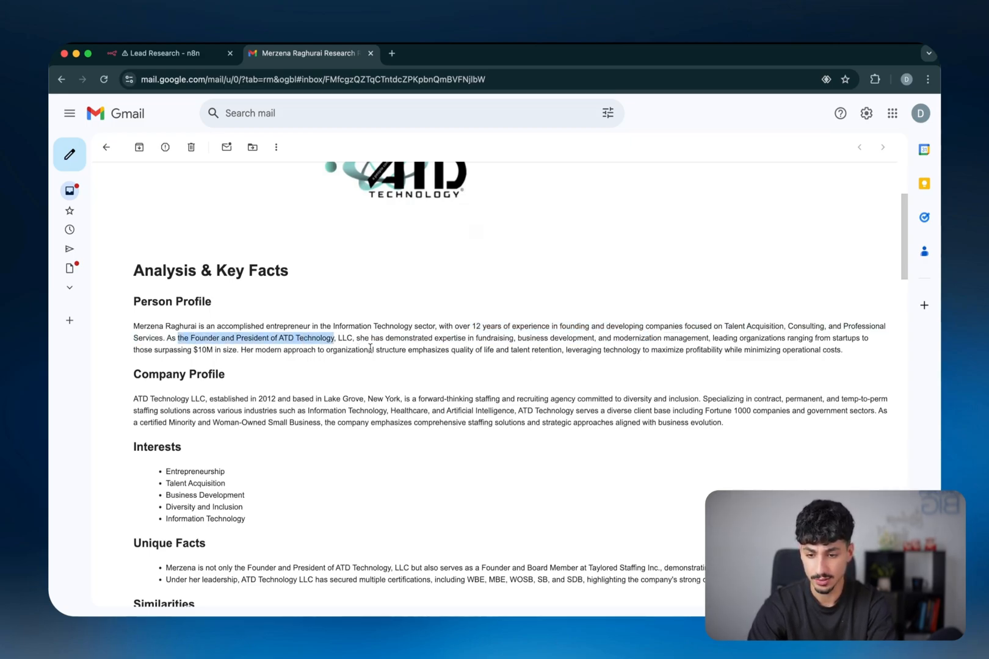
pyautogui.moveTo(433, 339); pyautogui.dragTo(603, 339)
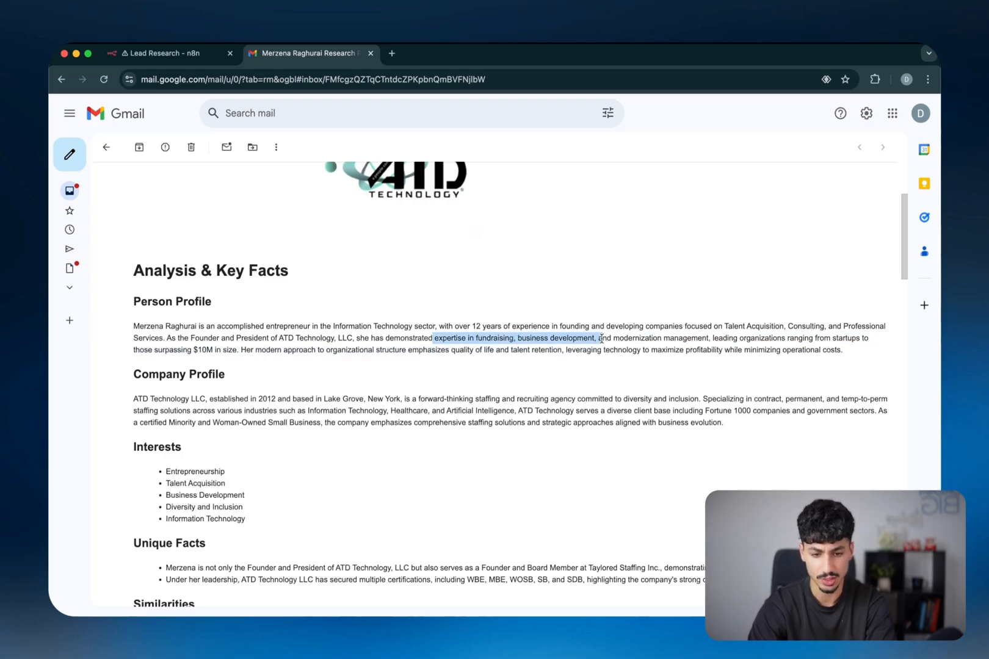
pyautogui.scroll(-2, 611, 341)
pyautogui.moveTo(601, 297); pyautogui.dragTo(282, 297)
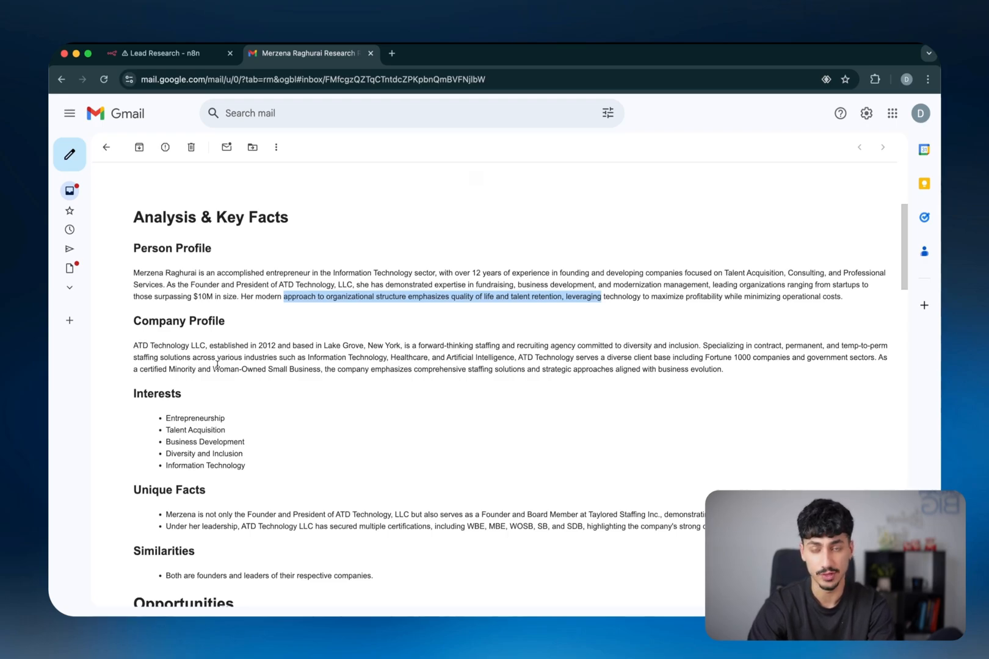
pyautogui.moveTo(135, 346); pyautogui.dragTo(274, 346)
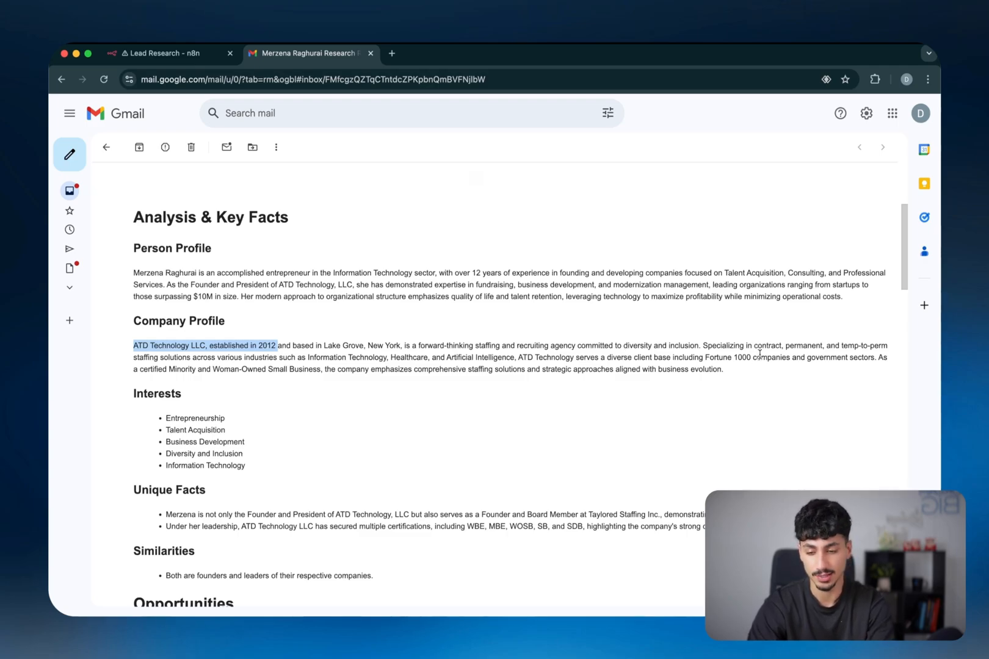
pyautogui.scroll(-2, 577, 408)
pyautogui.moveTo(167, 353); pyautogui.dragTo(241, 397)
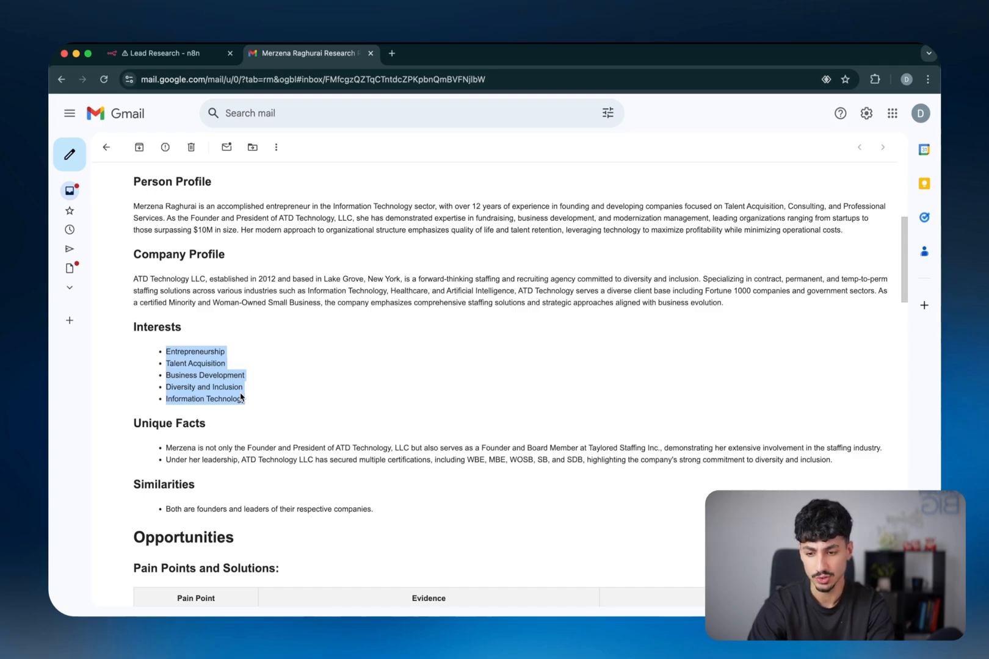
pyautogui.scroll(-3, 243, 394)
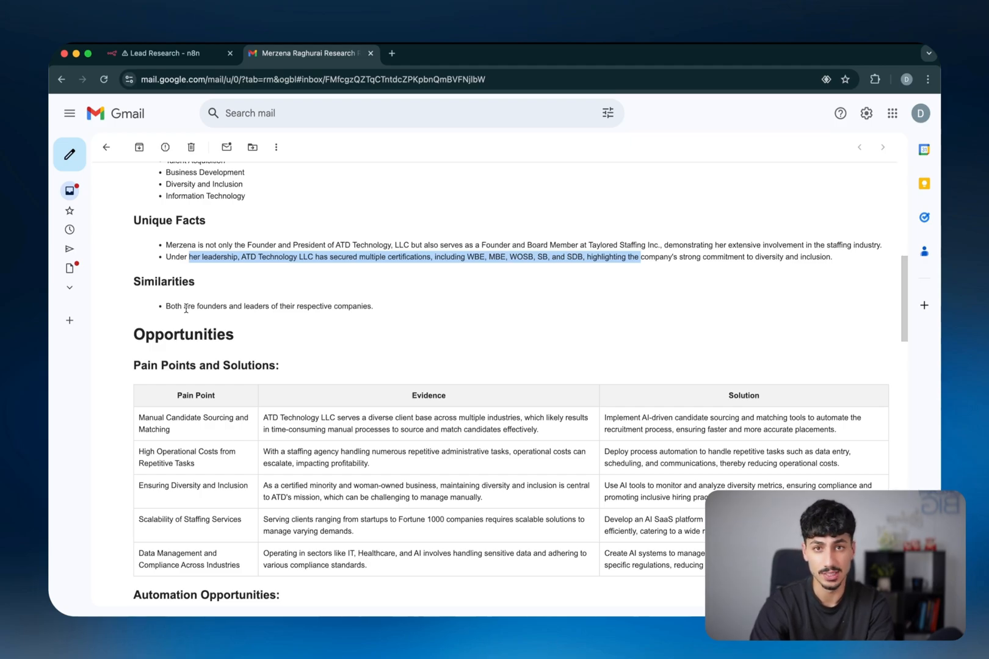
pyautogui.scroll(-3, 195, 281)
pyautogui.doubleClick(227, 236)
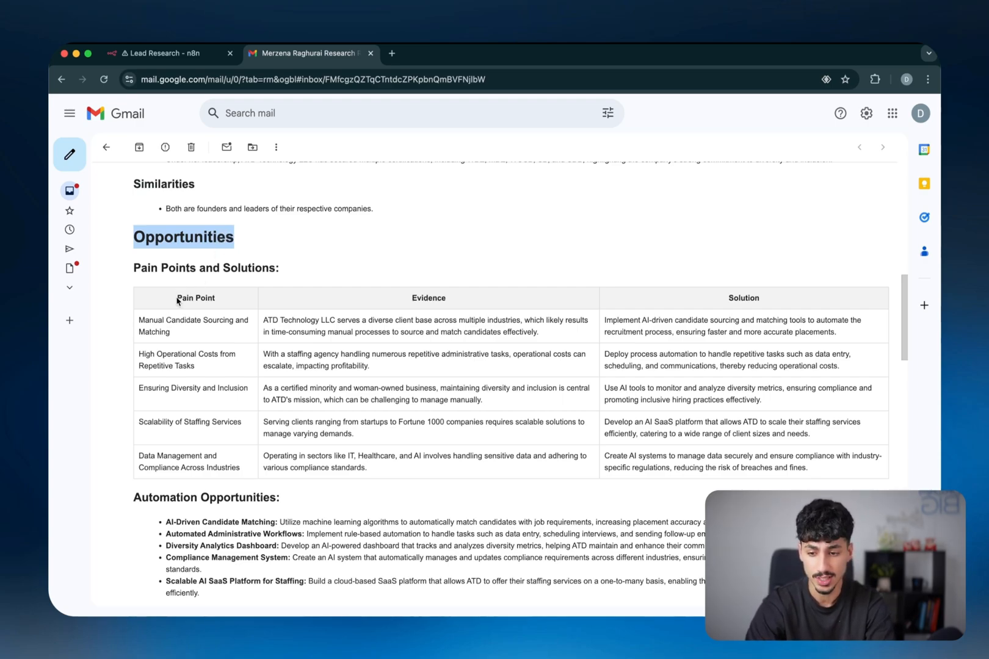
pyautogui.moveTo(177, 300); pyautogui.dragTo(205, 373)
pyautogui.click(219, 387)
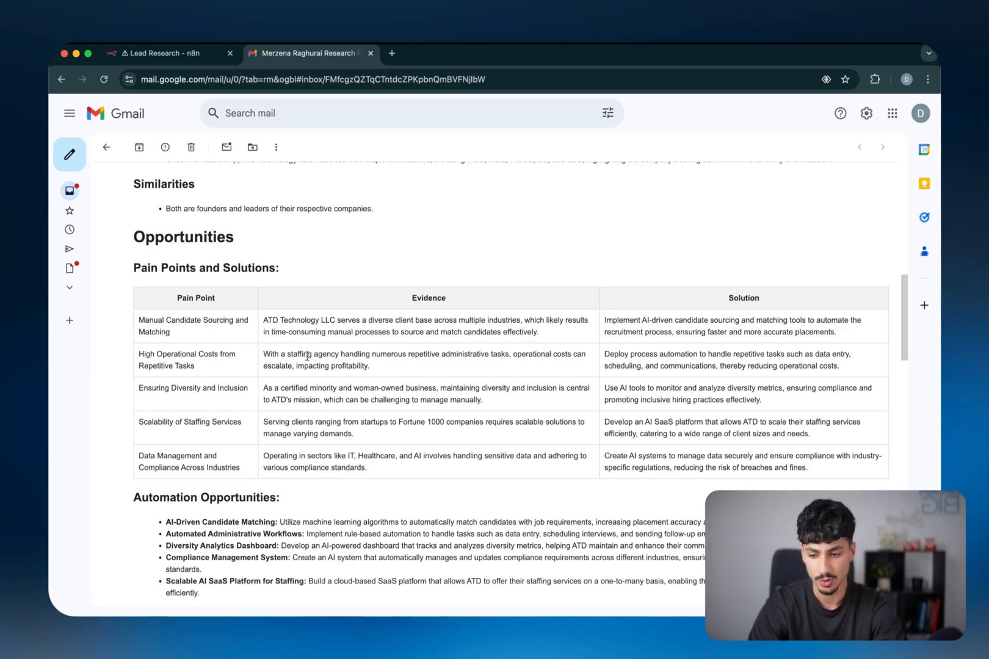
pyautogui.doubleClick(415, 299)
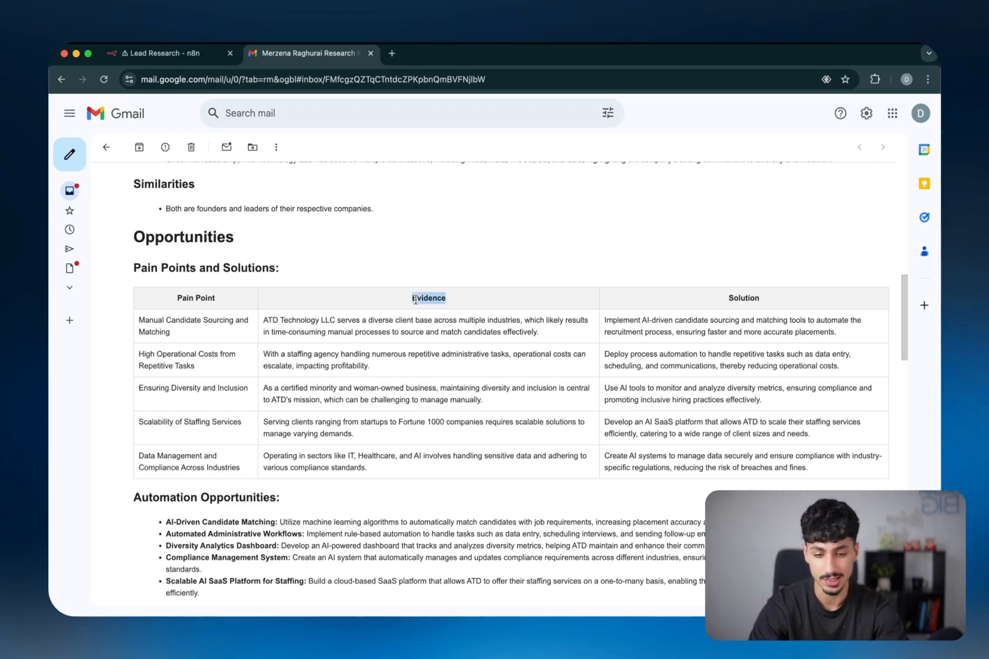
pyautogui.doubleClick(735, 297)
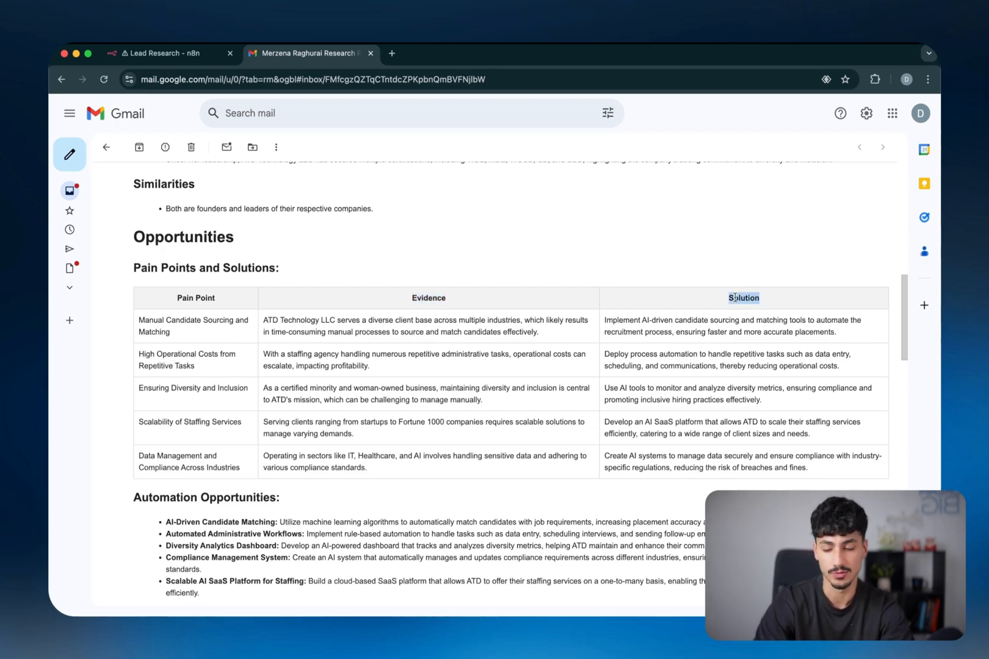
pyautogui.scroll(-3, 409, 458)
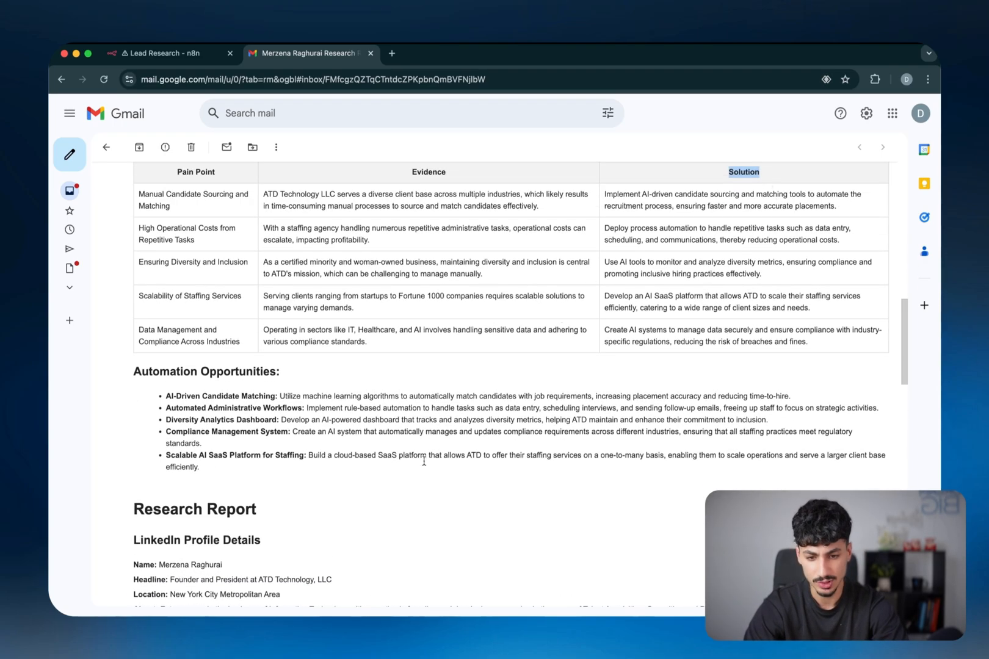
pyautogui.doubleClick(154, 371)
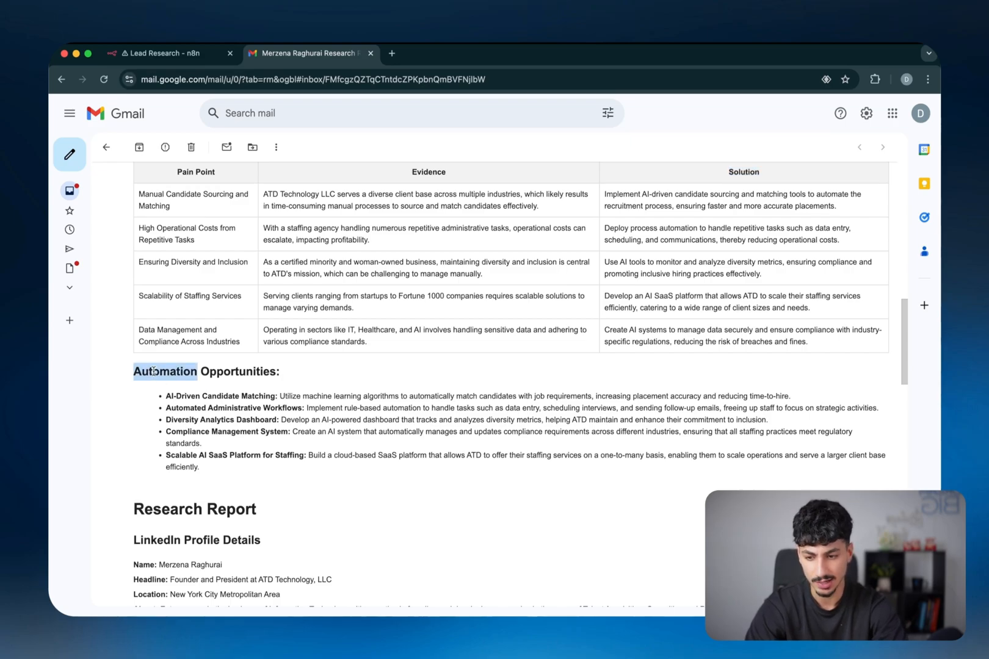
pyautogui.moveTo(153, 372); pyautogui.dragTo(234, 373)
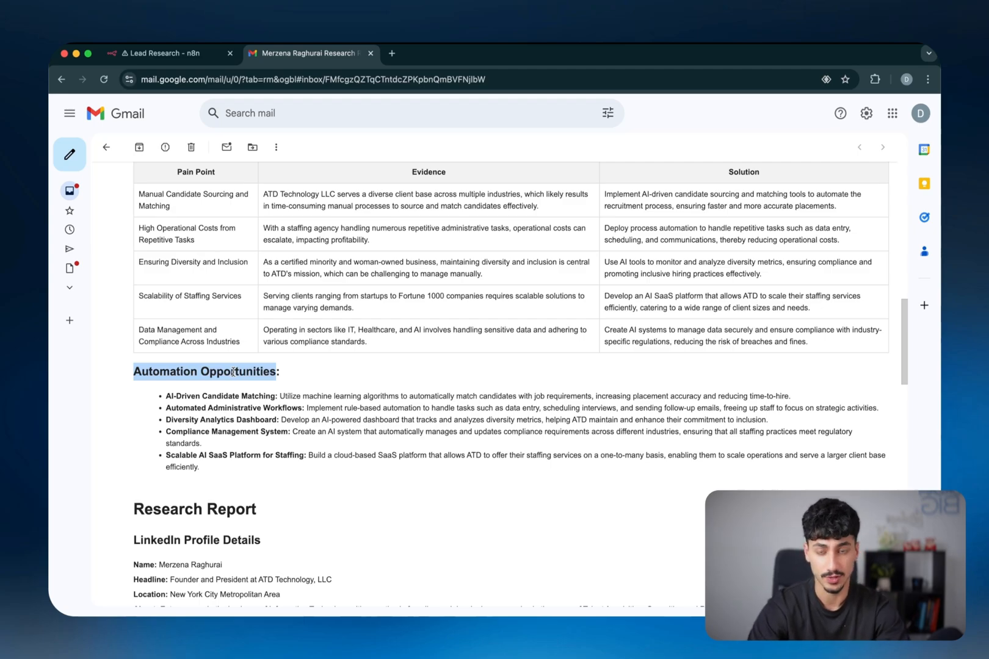
pyautogui.scroll(-5, 234, 373)
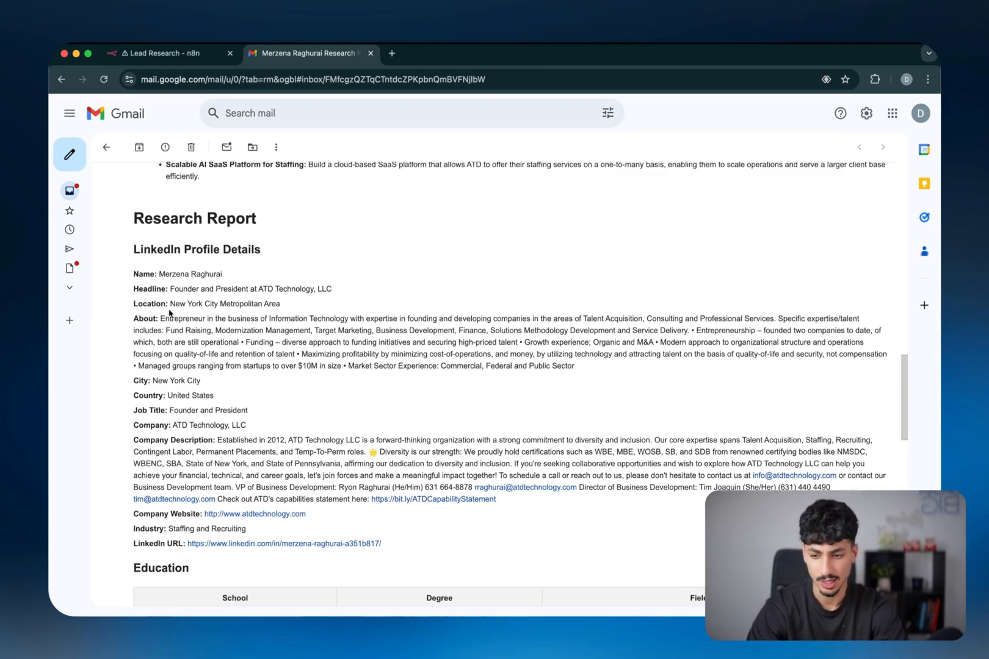
# Scroll through the ATD Technology research report's person and company profiles
pyautogui.scroll(-1, 186, 366)
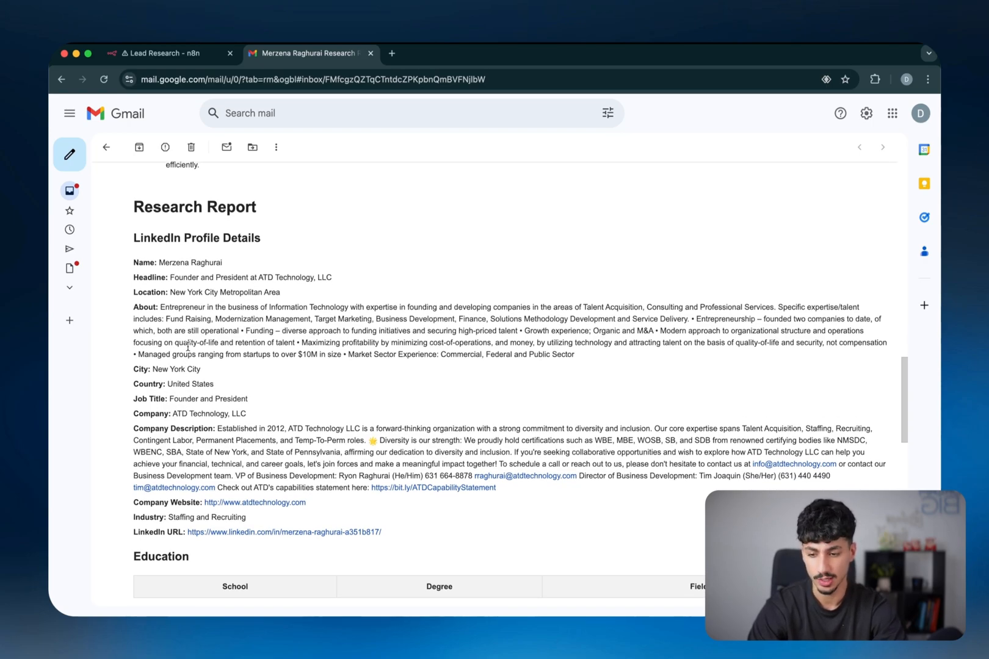
pyautogui.scroll(-7, 188, 347)
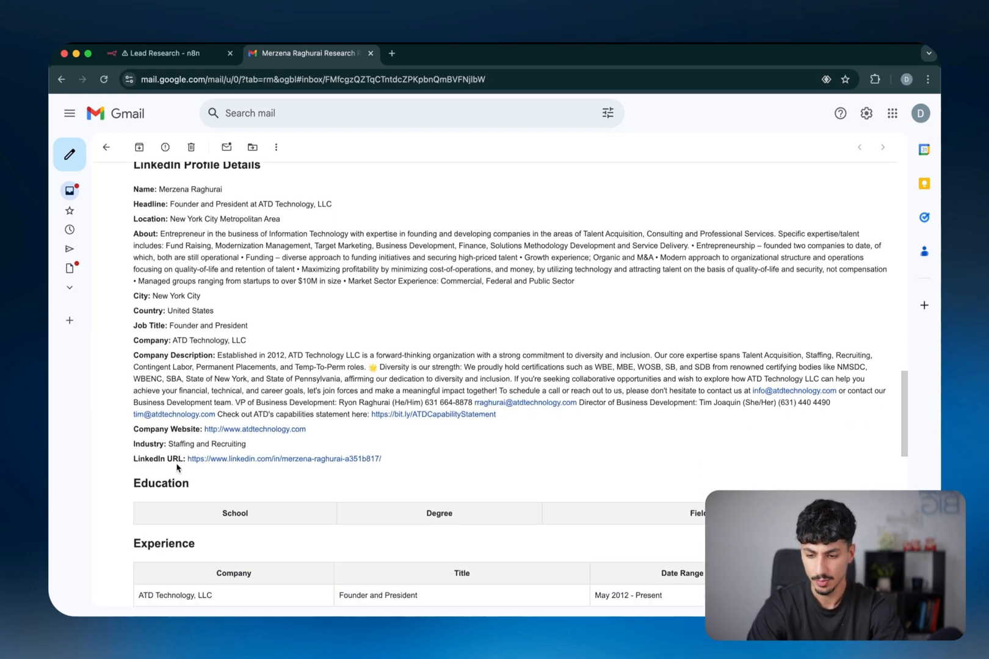
pyautogui.scroll(-3, 177, 464)
pyautogui.moveTo(131, 232); pyautogui.dragTo(287, 276)
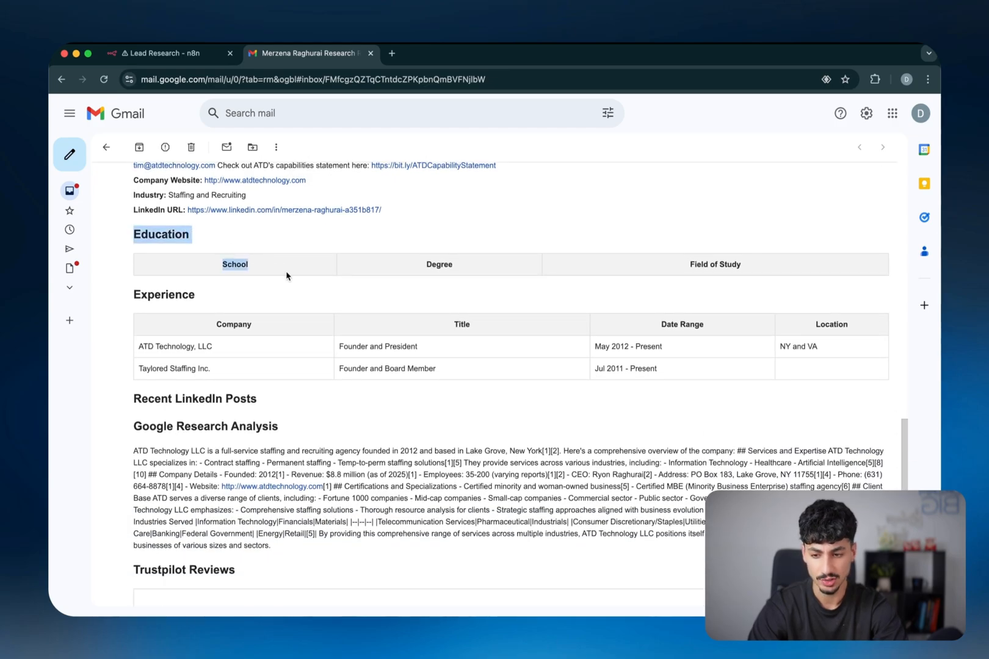
pyautogui.scroll(3, 287, 276)
pyautogui.scroll(-1, 287, 276)
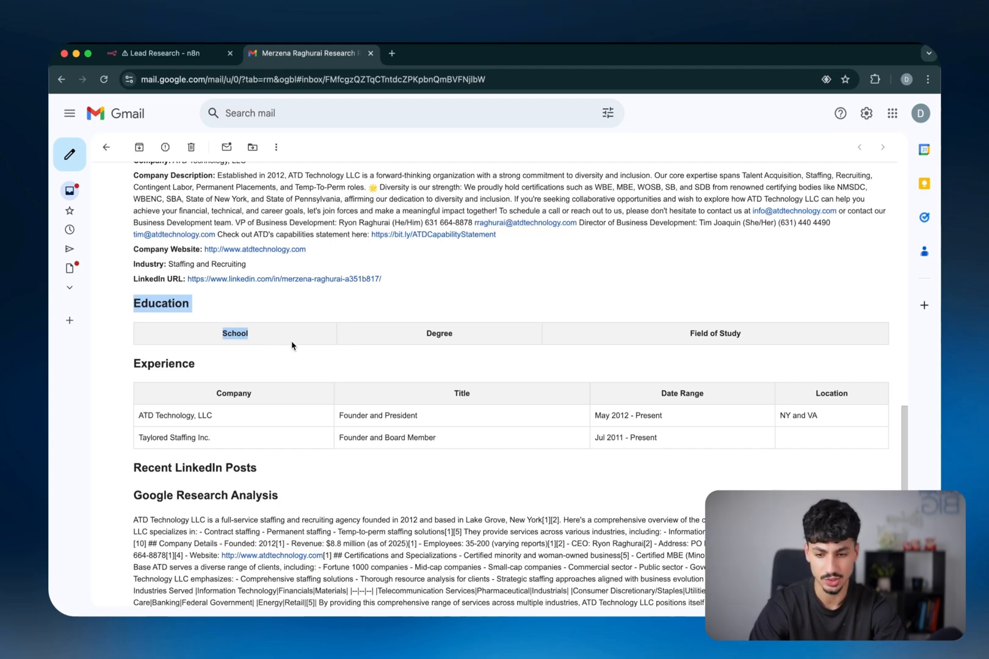
pyautogui.scroll(1, 304, 347)
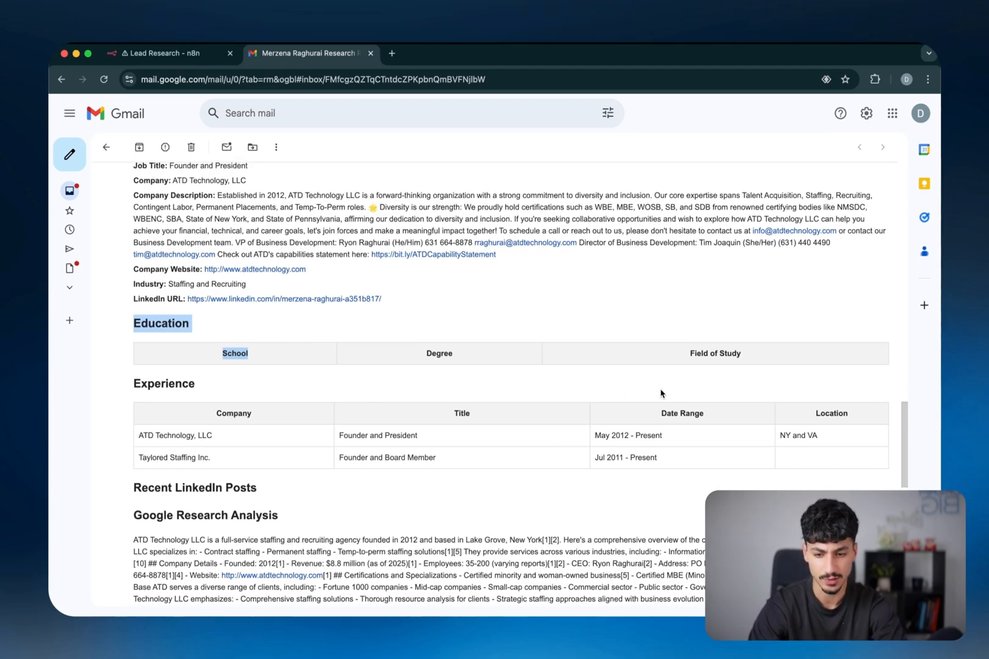
pyautogui.scroll(-2, 462, 454)
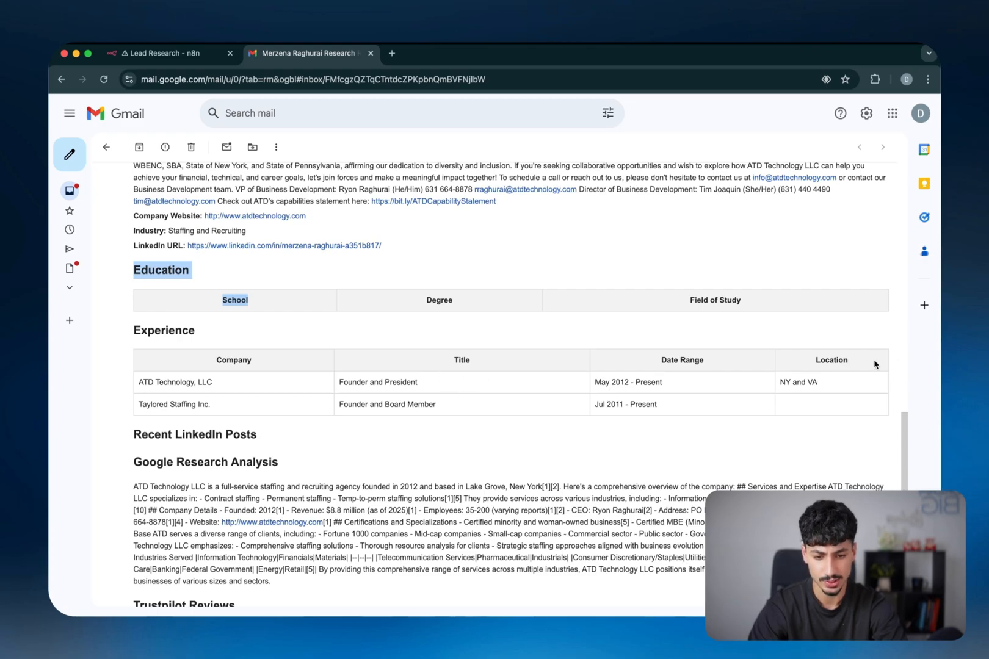
# Highlight the report's Experience table and the empty Recent LinkedIn Posts section
pyautogui.scroll(-1, 466, 416)
pyautogui.moveTo(194, 389); pyautogui.dragTo(357, 391)
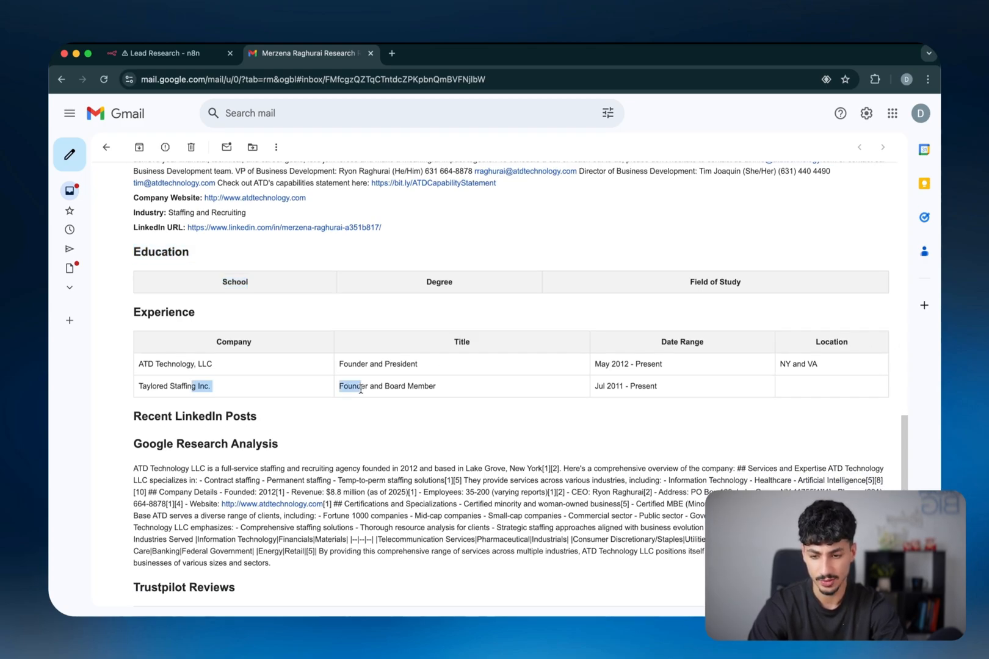
pyautogui.scroll(-3, 340, 433)
pyautogui.click(140, 323)
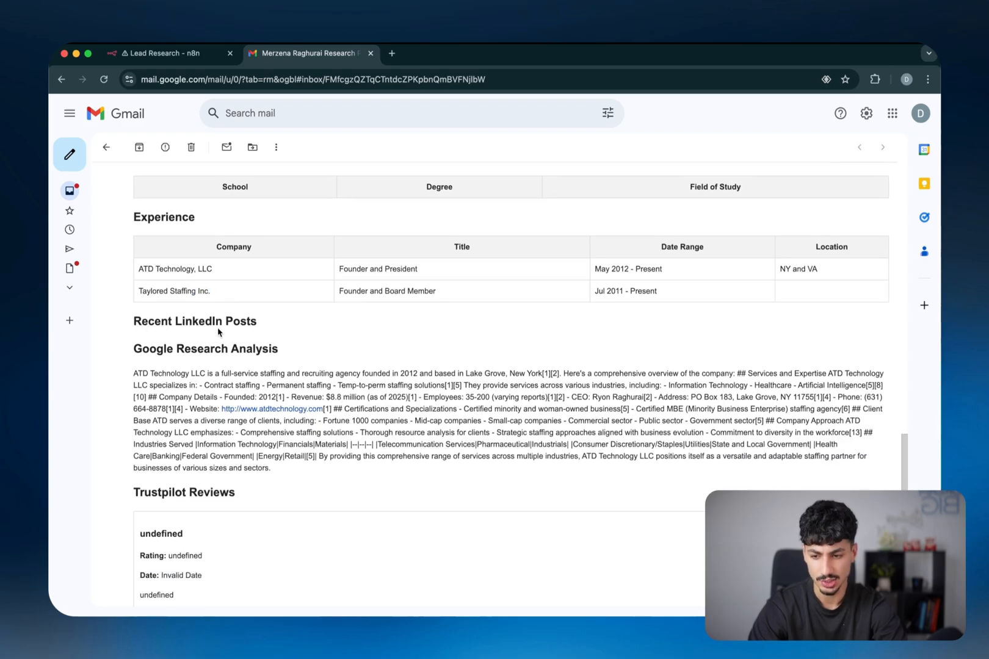
pyautogui.moveTo(134, 321); pyautogui.dragTo(264, 329)
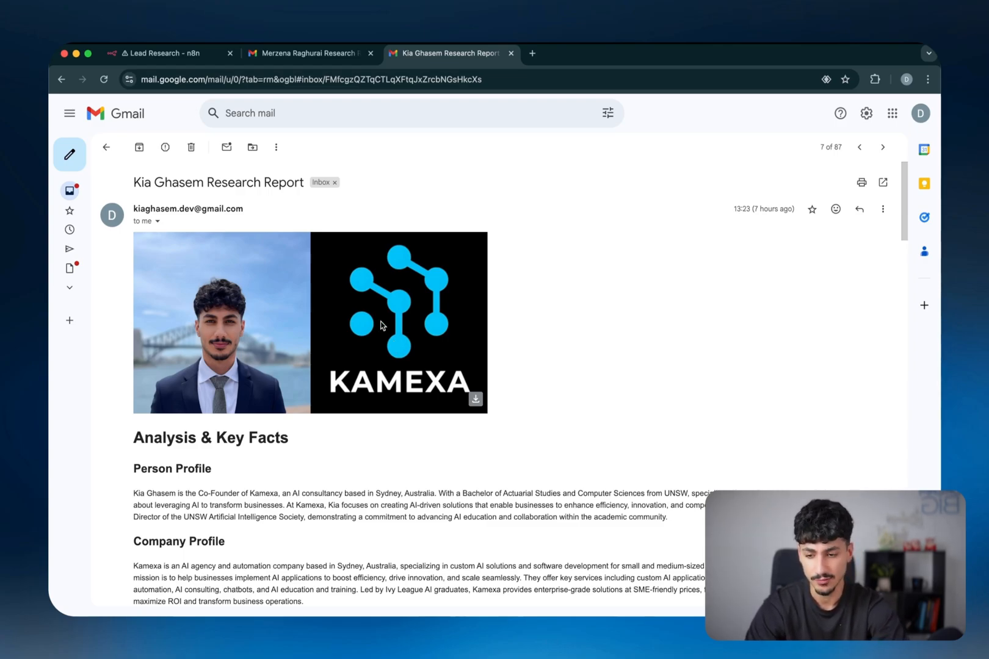
# Scroll the Kamexa report down and highlight its two Recent LinkedIn Posts
pyautogui.scroll(-1, 426, 285)
pyautogui.scroll(-20, 426, 285)
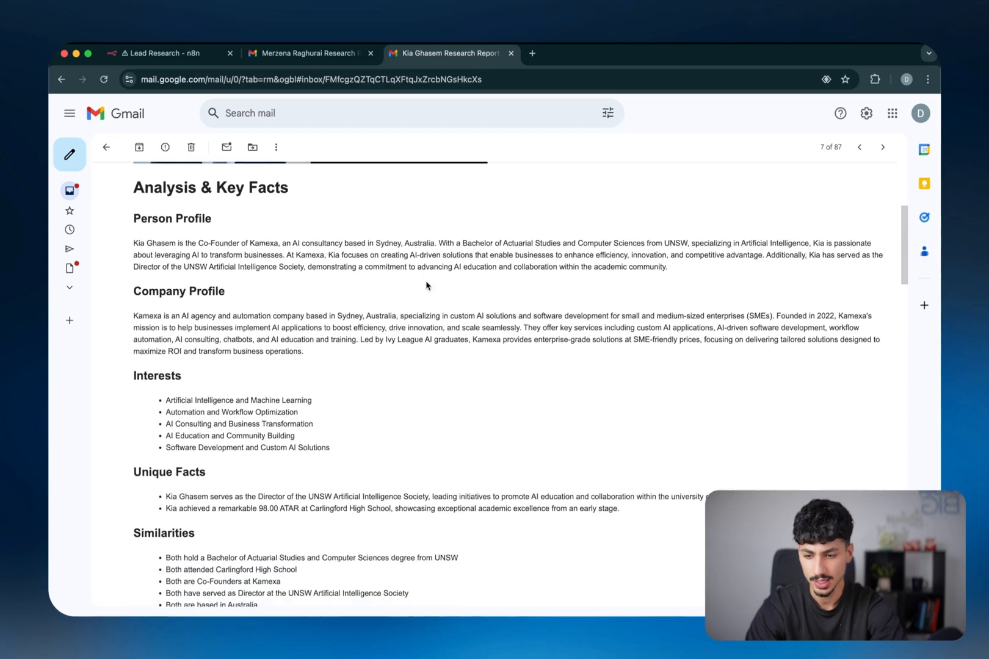
pyautogui.scroll(-10, 426, 282)
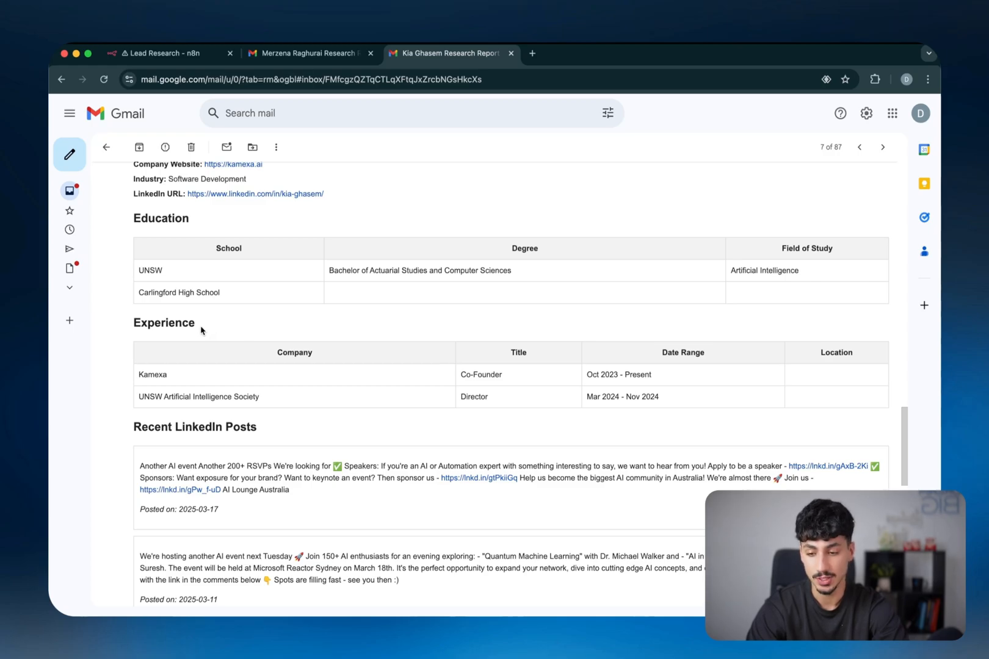
pyautogui.scroll(-5, 201, 330)
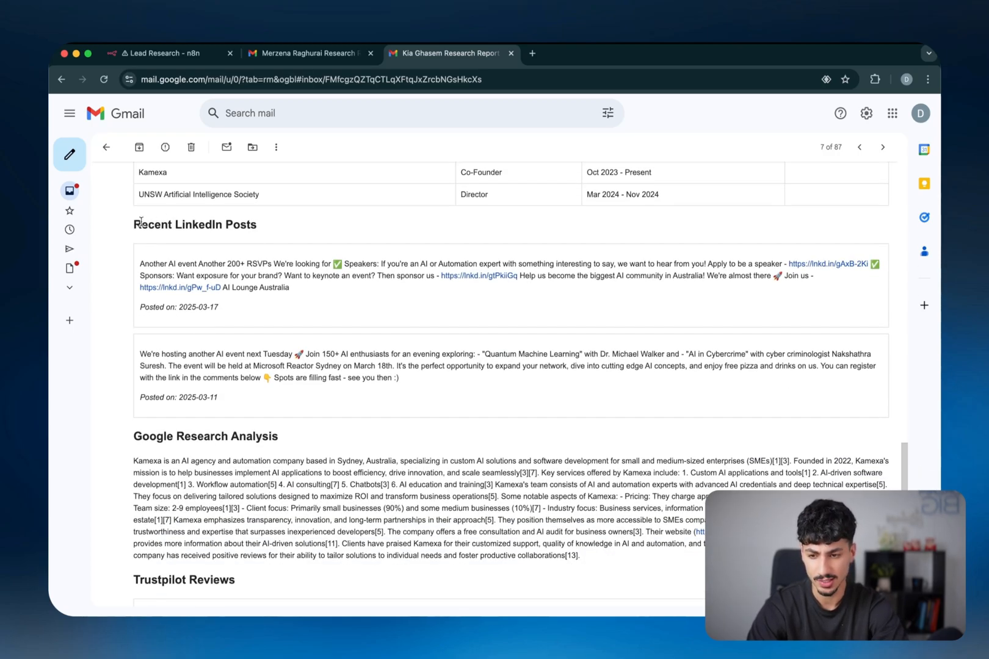
pyautogui.moveTo(134, 223); pyautogui.dragTo(408, 408)
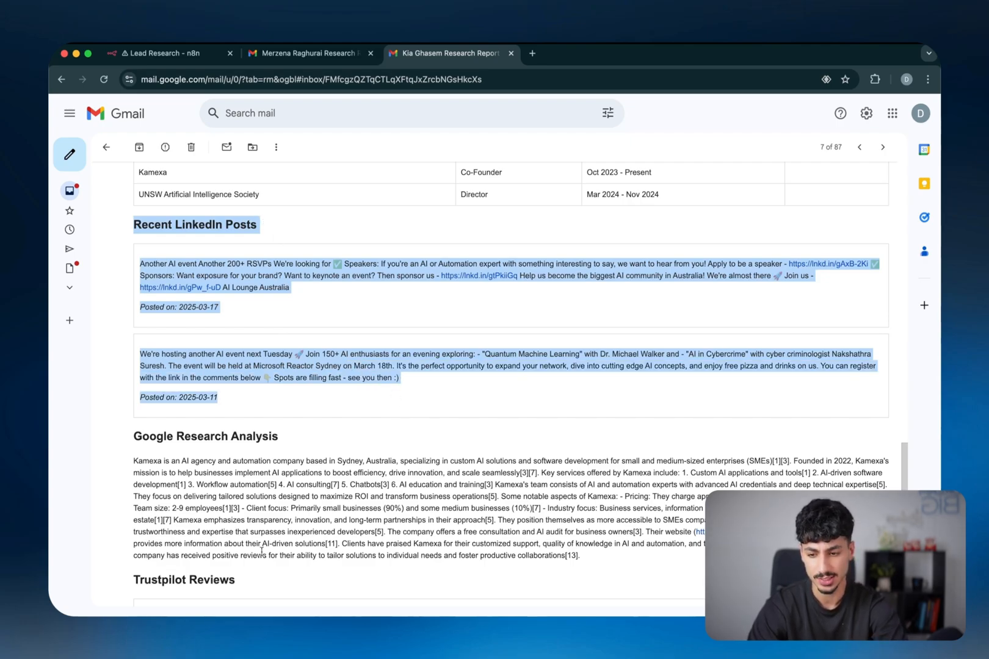
pyautogui.scroll(-2, 263, 545)
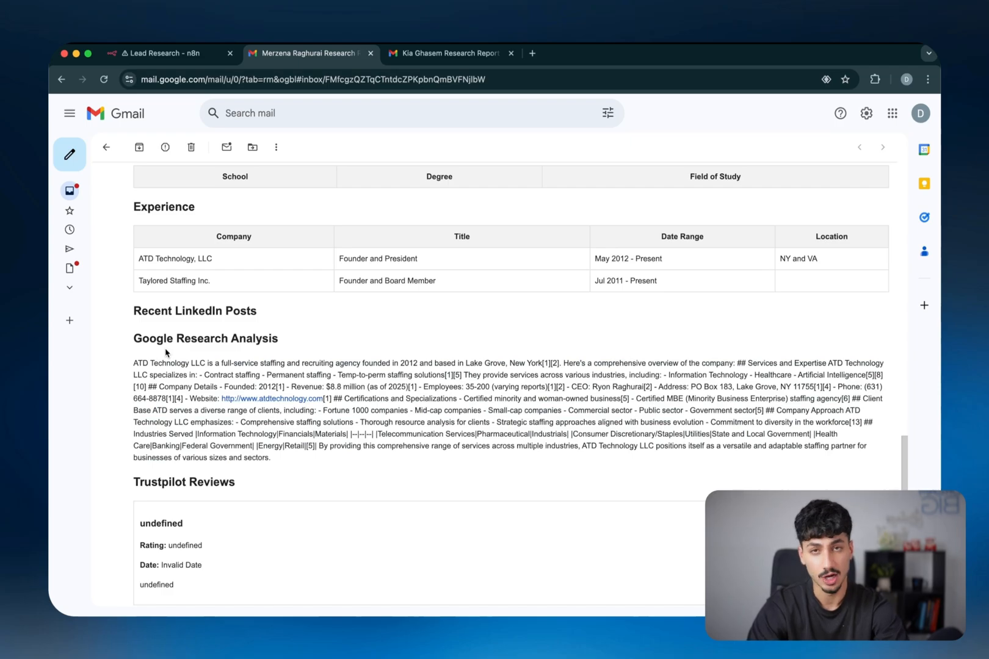
# Highlight the ATD report's Google Research Analysis heading and its undefined Trustpilot Reviews entries
pyautogui.tripleClick(152, 337)
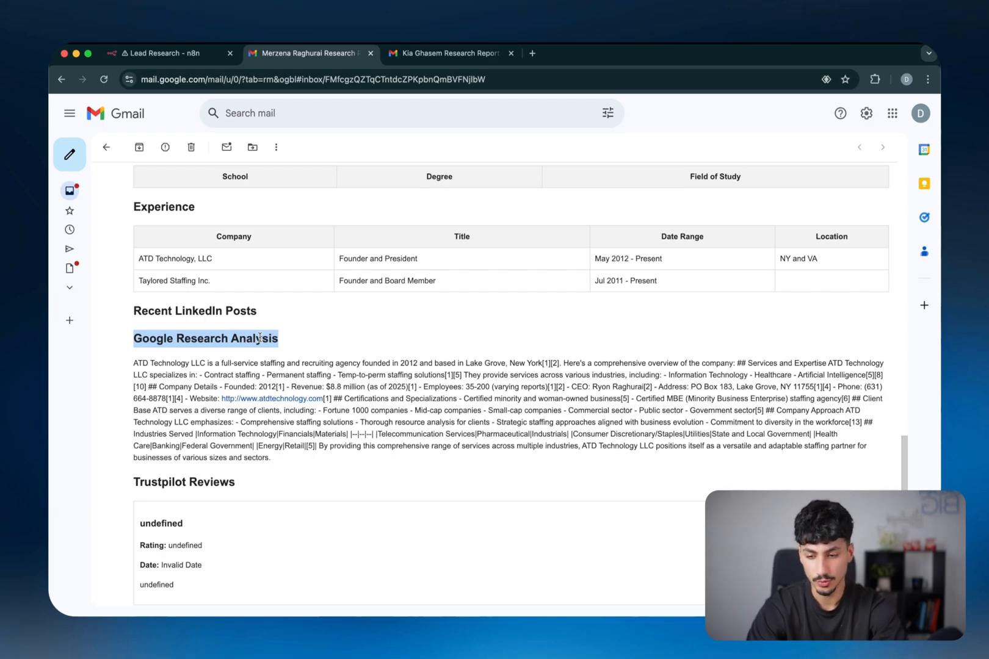
pyautogui.moveTo(292, 338); pyautogui.dragTo(144, 334)
pyautogui.click(165, 383)
pyautogui.scroll(-3, 244, 378)
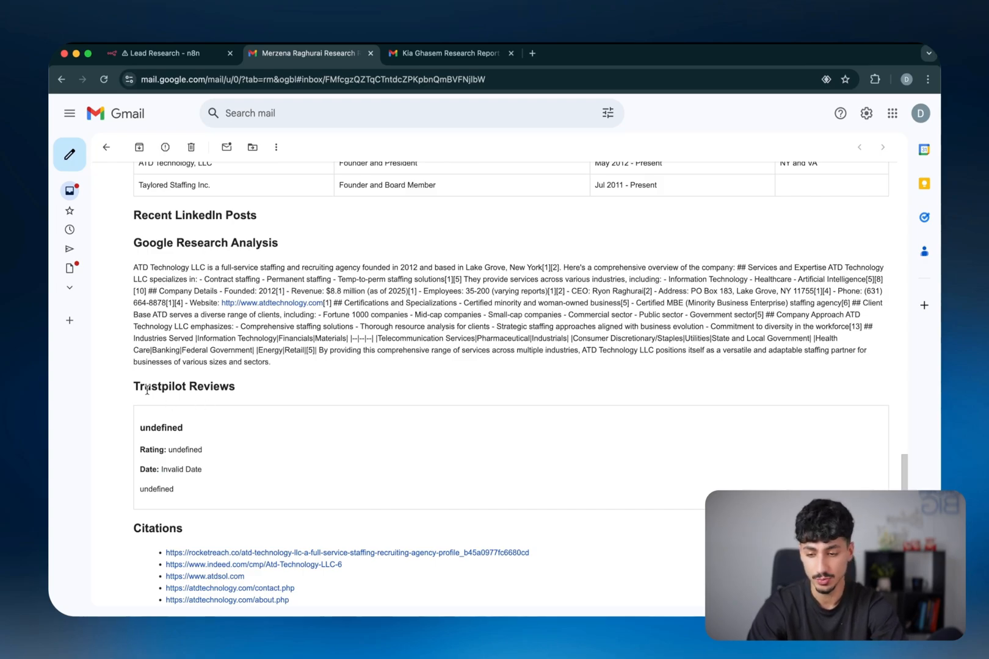
pyautogui.moveTo(134, 386); pyautogui.dragTo(187, 483)
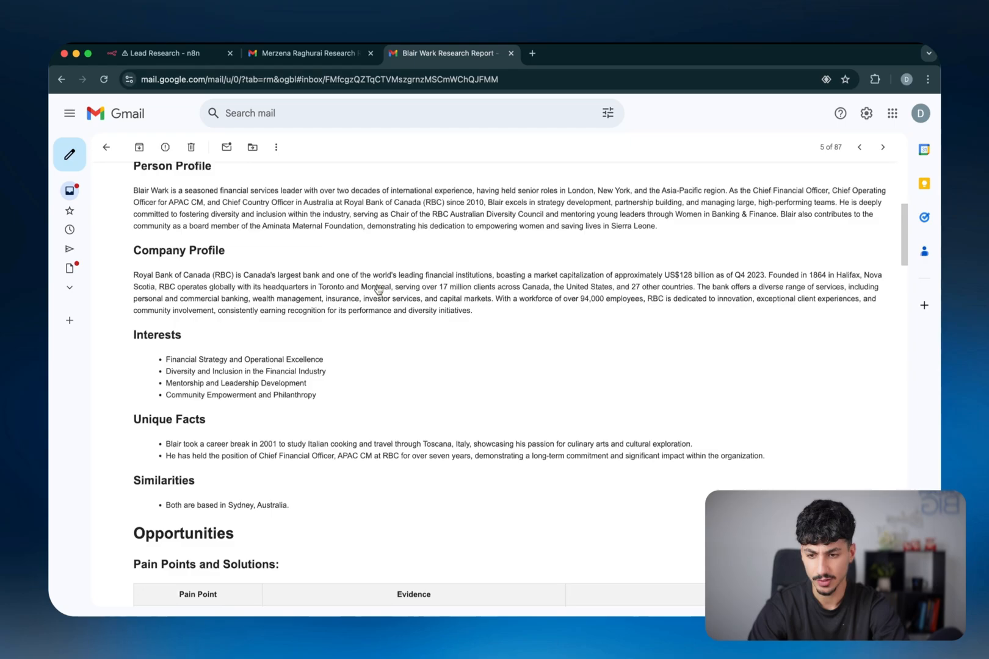
# Read through the RBC report's Trustpilot review cards, highlighting the dates 3/5/2025 and 2/26/2025
pyautogui.scroll(-20, 378, 289)
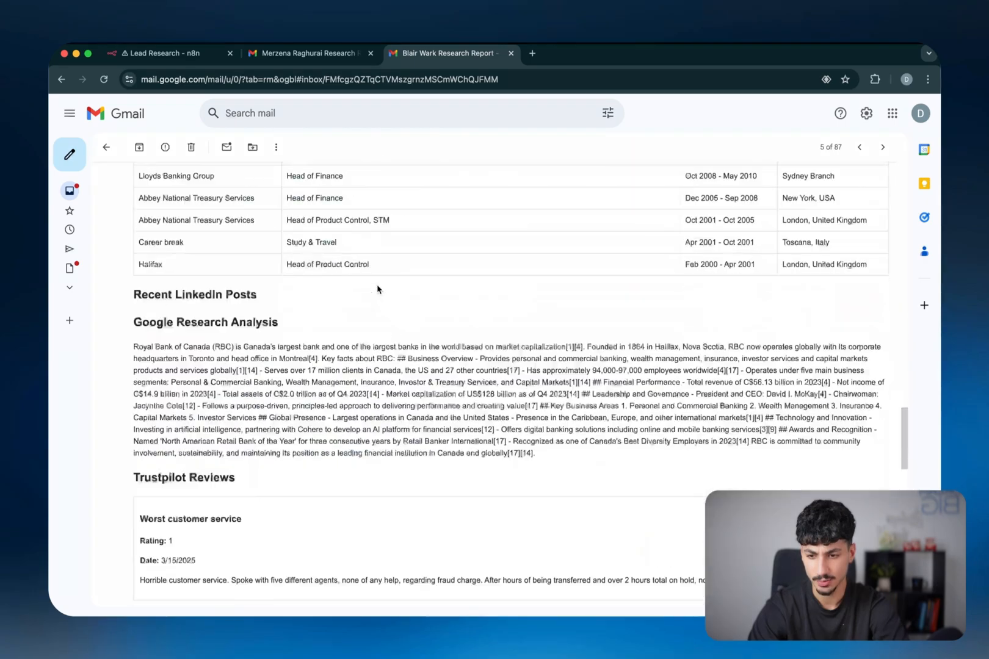
pyautogui.scroll(-3, 377, 289)
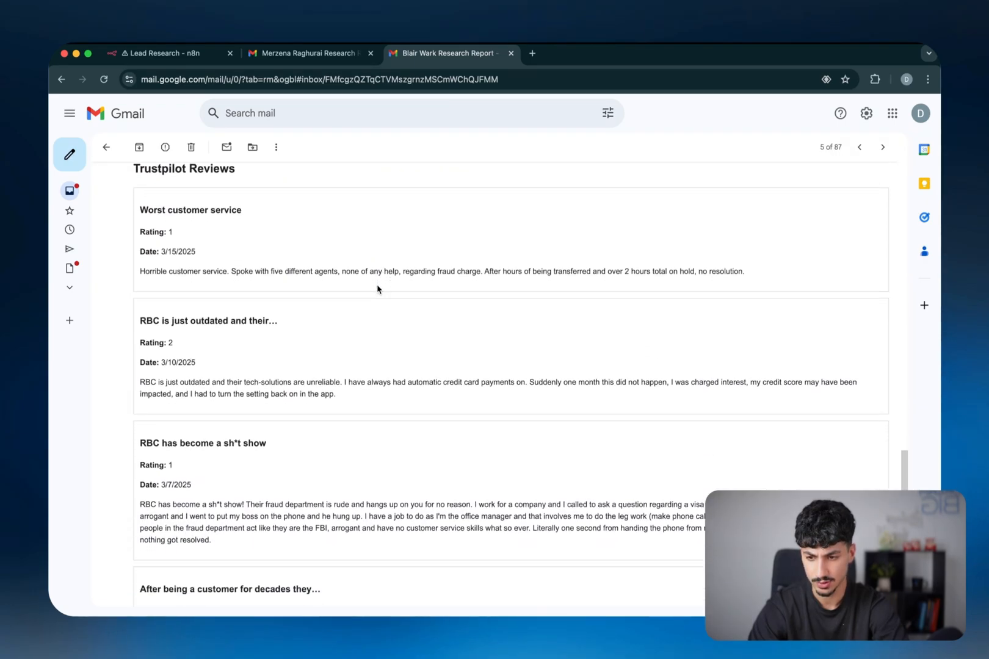
pyautogui.scroll(-5, 376, 292)
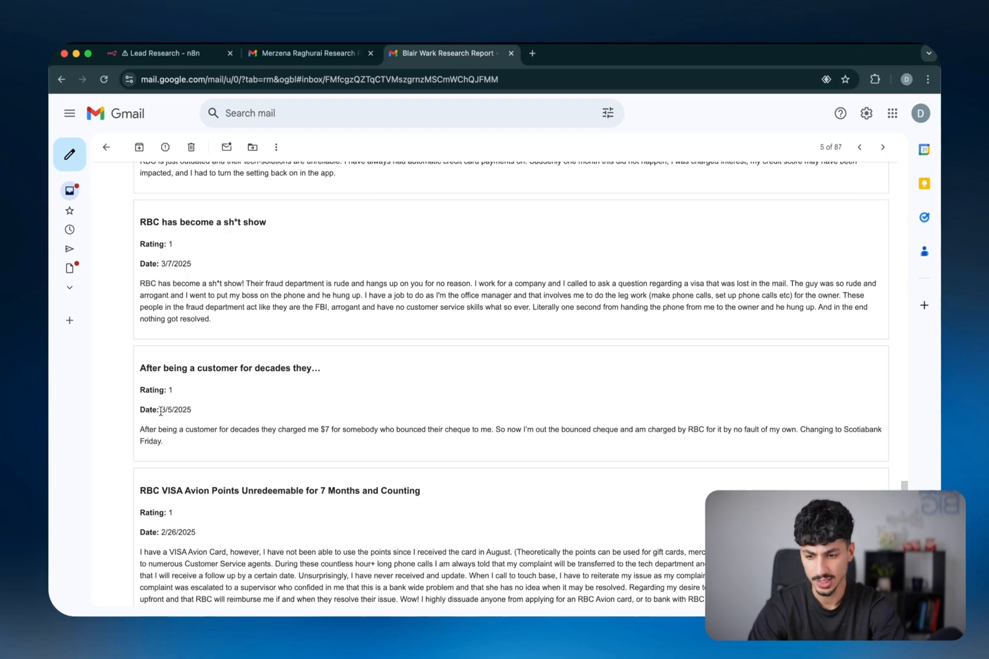
pyautogui.tripleClick(161, 409)
pyautogui.tripleClick(172, 534)
pyautogui.scroll(-3, 171, 537)
pyautogui.scroll(-1, 171, 539)
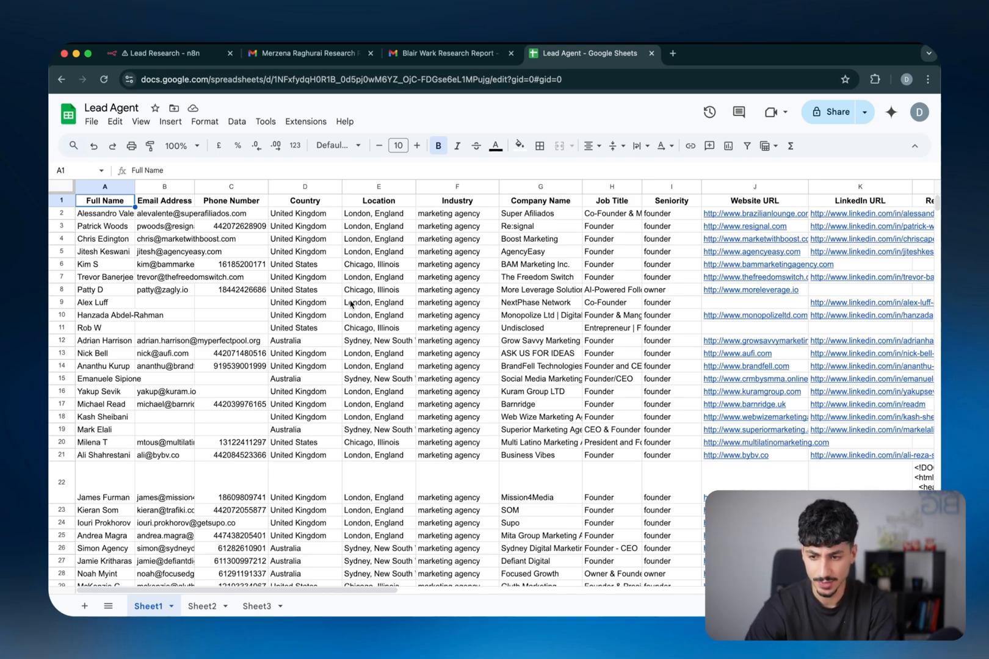
# Check the Country, Location and Industry columns, then the first lead's company, job title and seniority
pyautogui.press('Right')
pyautogui.press('Right')
pyautogui.press('Right')
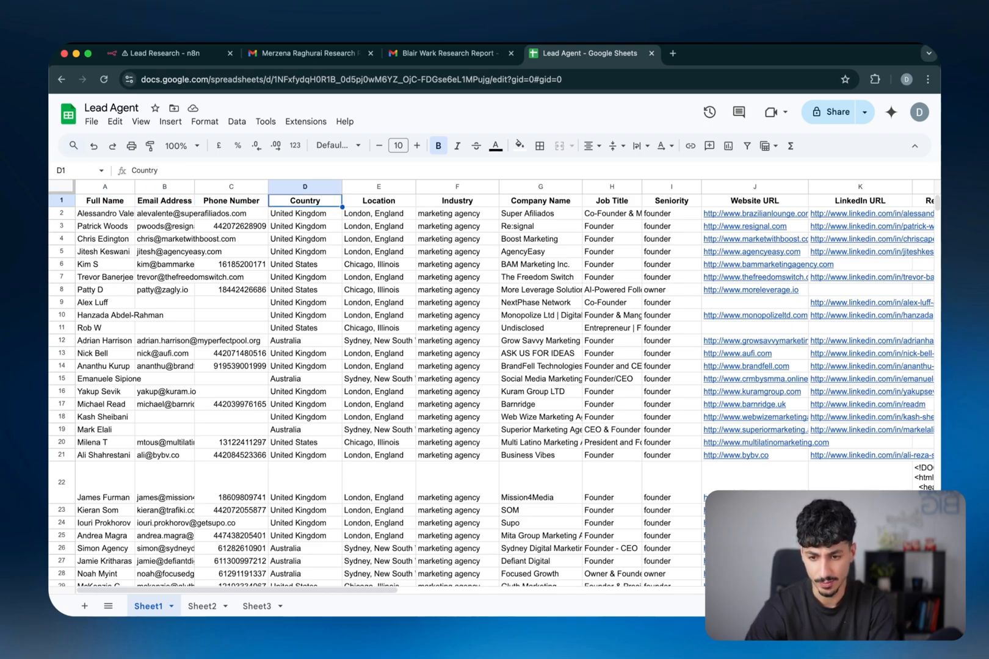
pyautogui.press('Right')
pyautogui.press('Down')
pyautogui.press('Down')
pyautogui.press('Down')
pyautogui.press('Down')
pyautogui.press('Down')
pyautogui.press('Down')
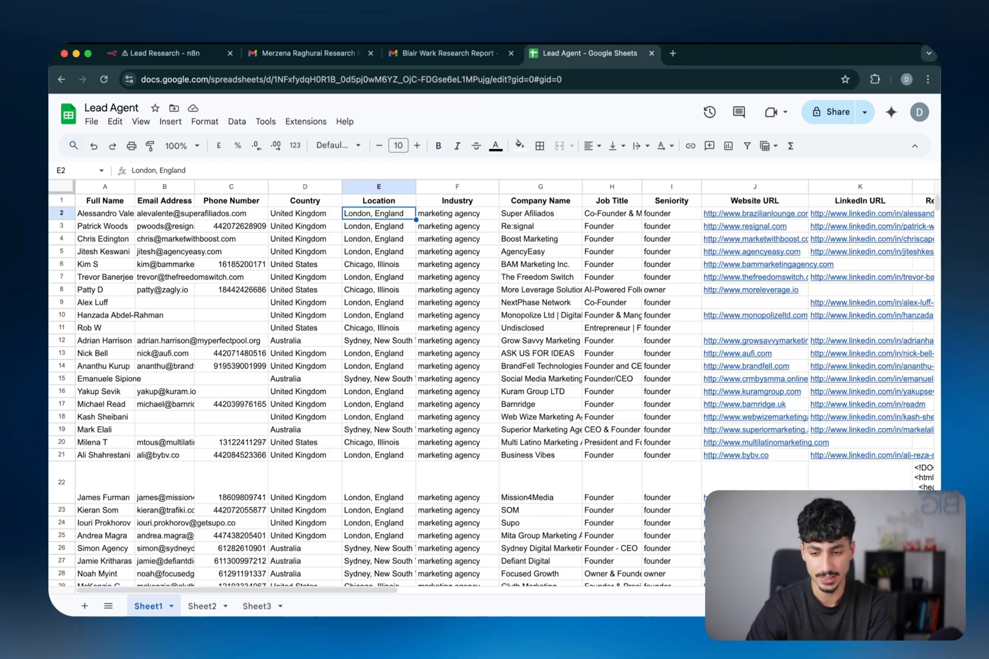
pyautogui.press('Up')
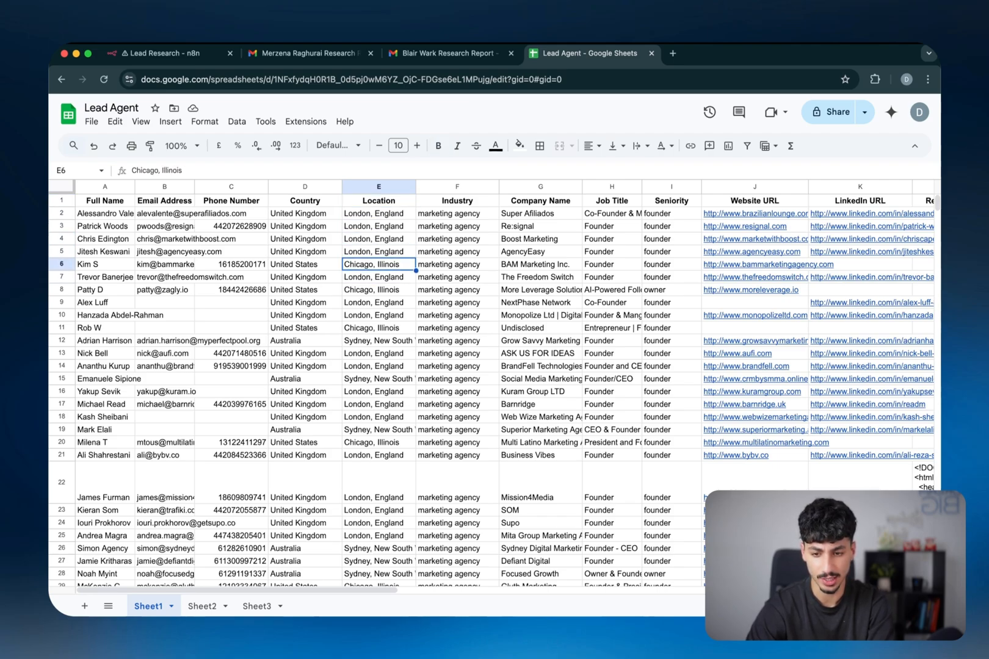
pyautogui.press('Up')
pyautogui.press('Up')
pyautogui.press('Up')
pyautogui.press('Up')
pyautogui.press('Up')
pyautogui.press('Right')
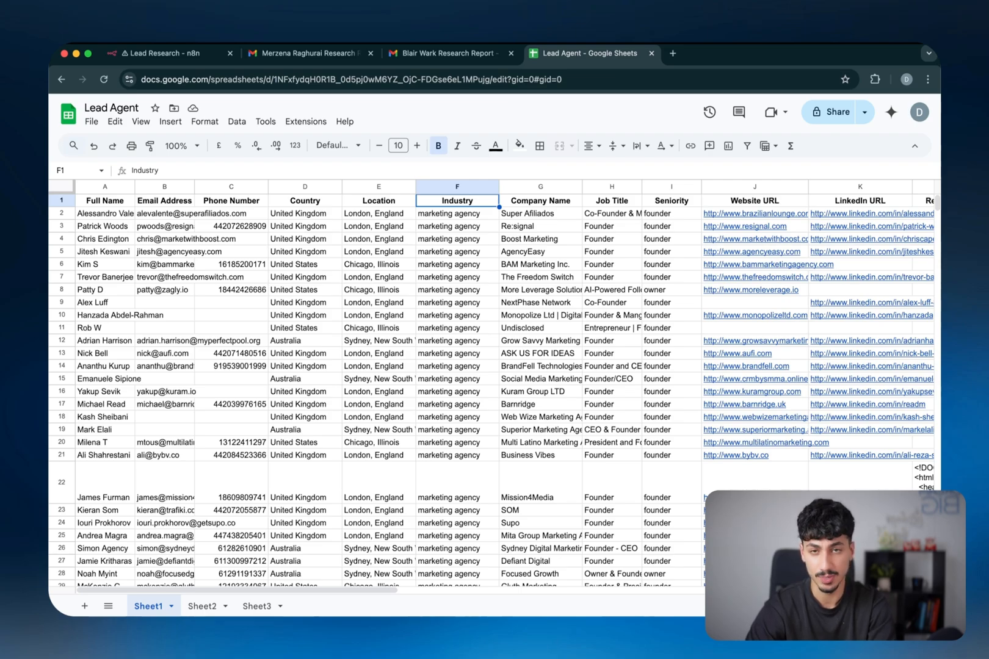
pyautogui.press('Right')
pyautogui.press('Down')
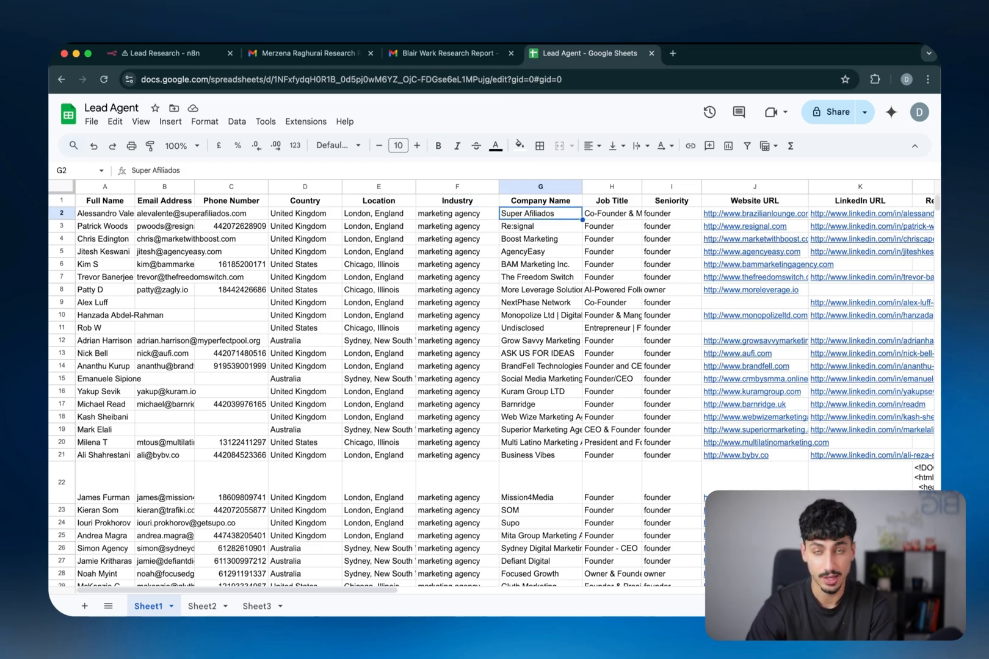
pyautogui.press('Right')
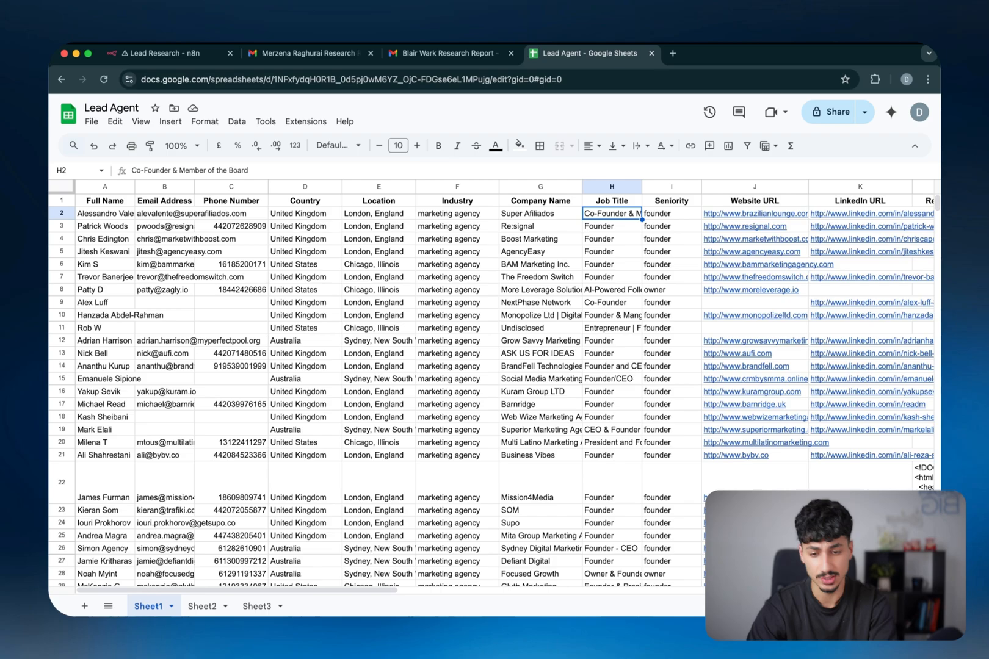
pyautogui.press('Right')
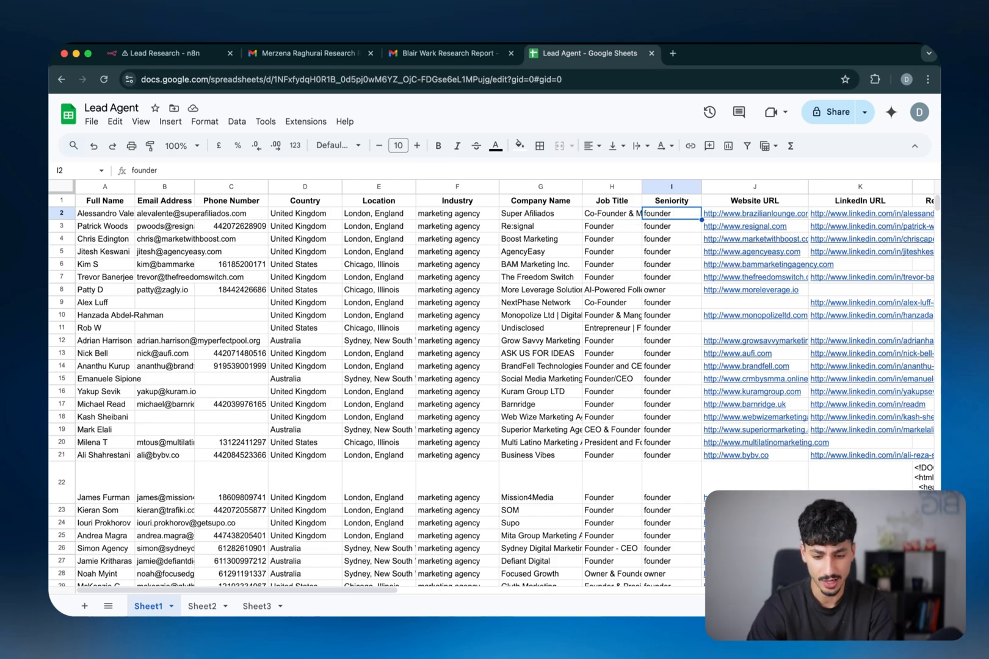
# Inspect the last Seniority values around row 197 and the Website URL column
pyautogui.press('super+Down')
pyautogui.press('Down')
pyautogui.press('Down')
pyautogui.press('Down')
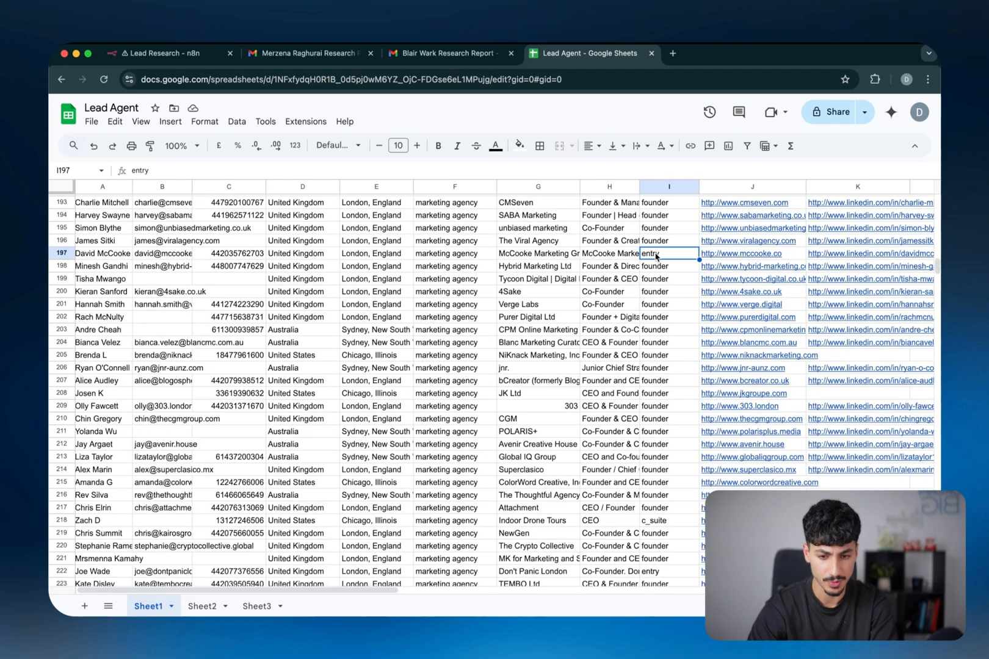
pyautogui.press('super+shift+Left')
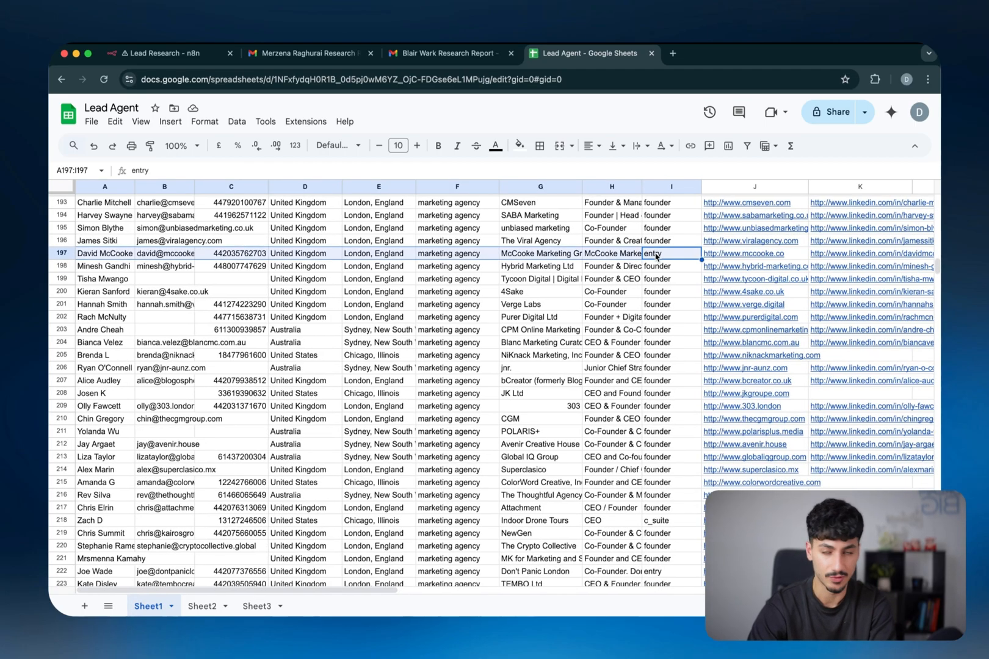
pyautogui.press('Right')
pyautogui.press('super+Up')
pyautogui.press('super+Up')
pyautogui.press('super+Up')
pyautogui.press('super+Up')
pyautogui.press('super+Up')
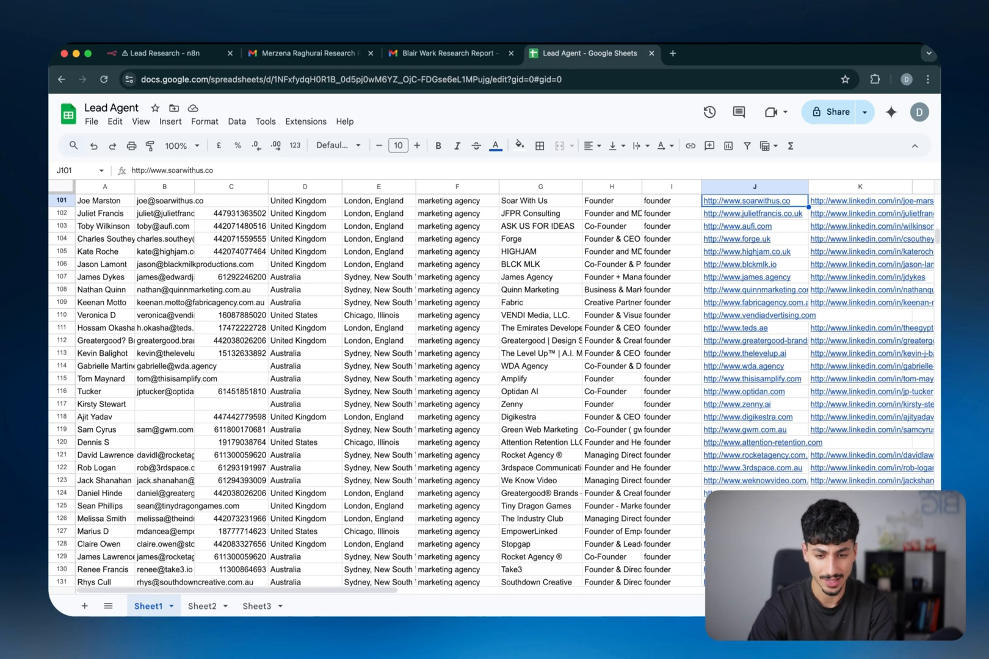
pyautogui.scroll(20, 692, 236)
# Auto-fit column K so the full LinkedIn URLs are visible
pyautogui.hscroll(1, 692, 236)
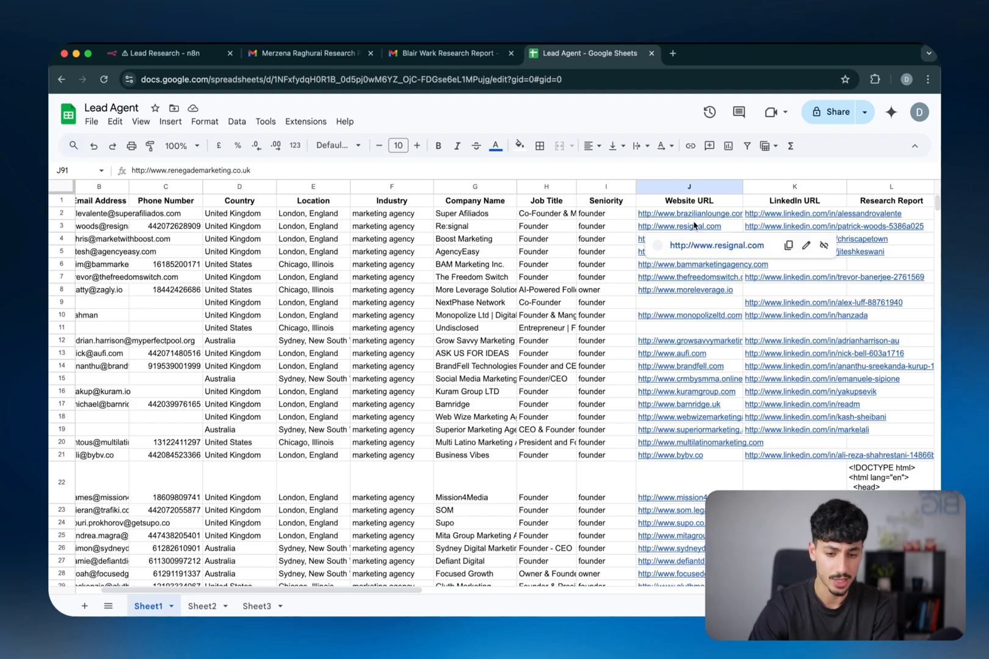
pyautogui.hscroll(2, 789, 215)
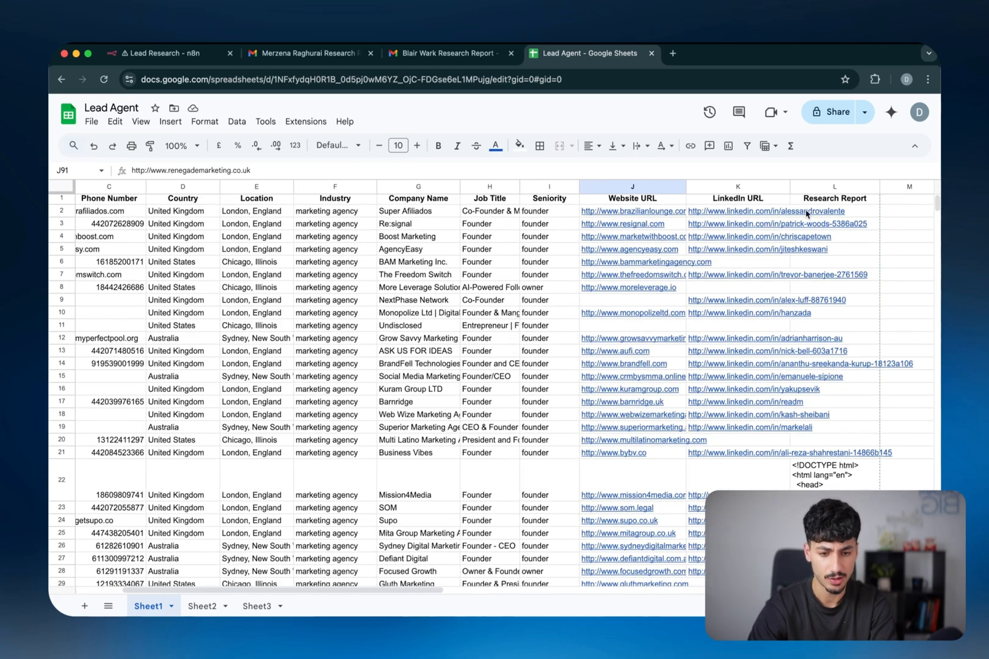
pyautogui.doubleClick(788, 187)
pyautogui.hscroll(10, 793, 279)
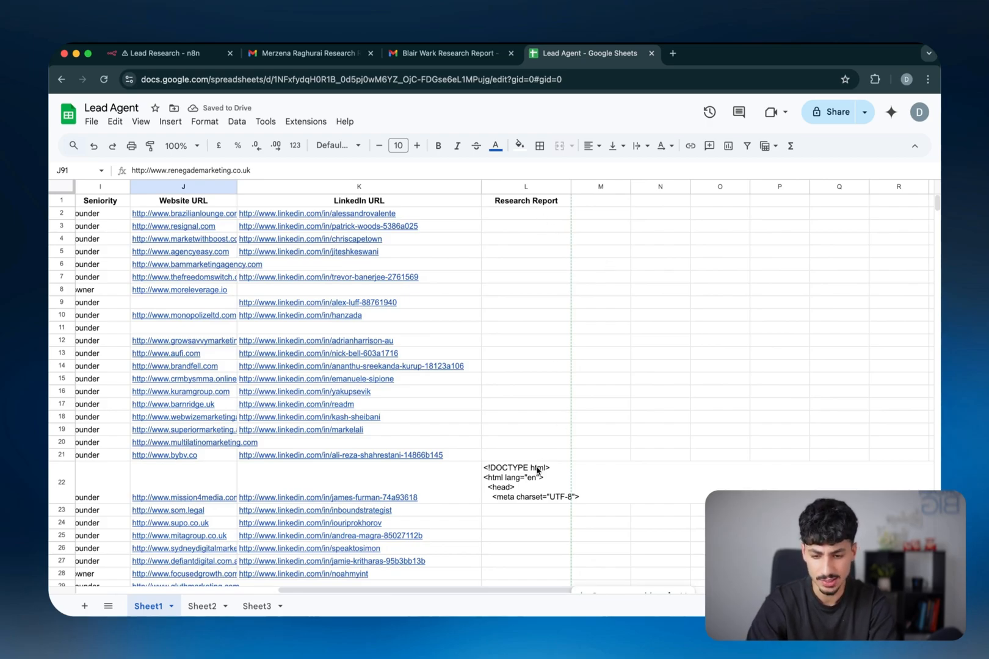
pyautogui.hscroll(-10, 537, 470)
# Select the row 22 lead and open its HTML research report in cell L22
pyautogui.click(133, 476)
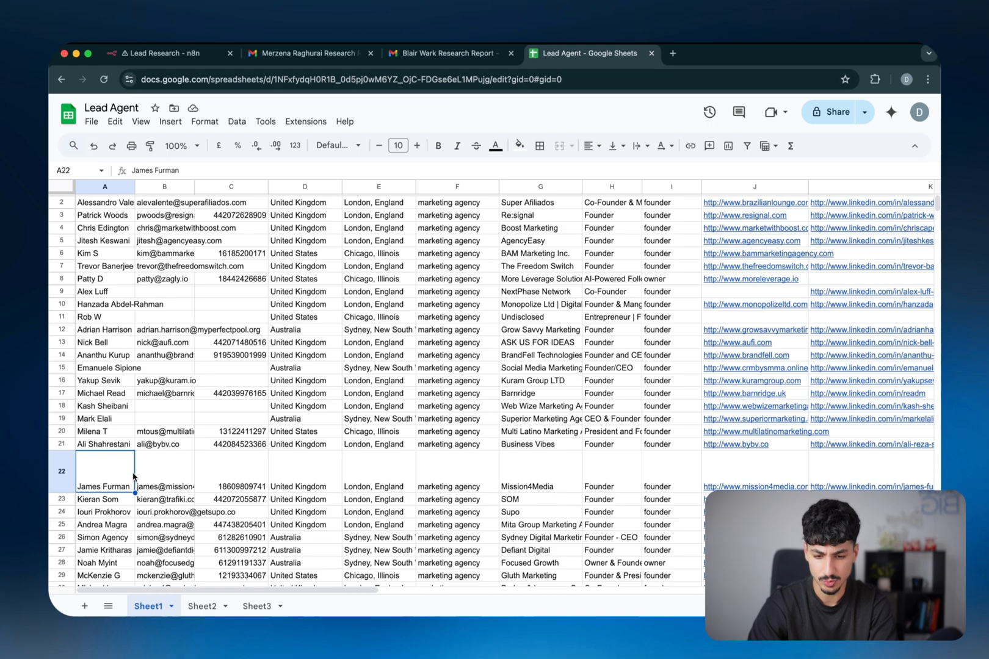
pyautogui.press('shift+super+Right')
pyautogui.press('Right')
pyautogui.press('super+Right')
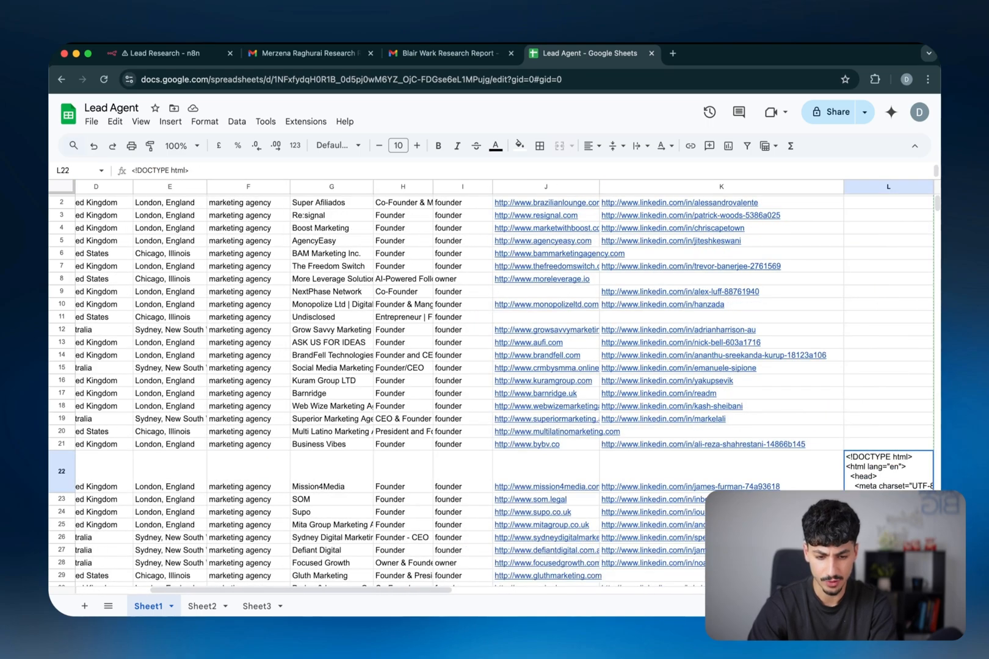
pyautogui.doubleClick(895, 474)
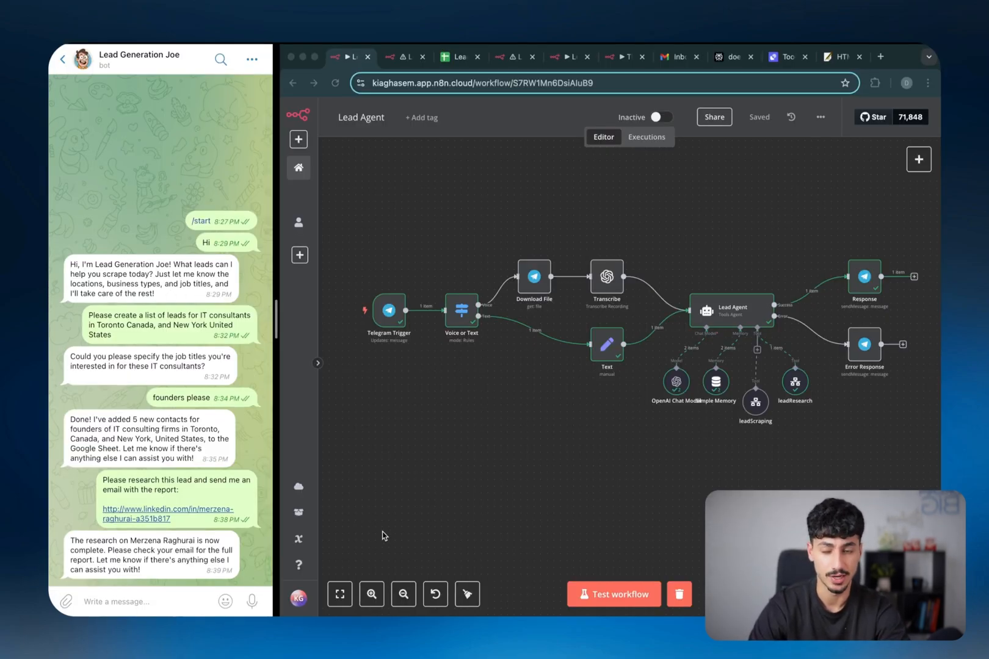
# Record a spoken lead request for the Telegram bot and start a test run of the Lead Agent workflow
pyautogui.moveTo(251, 602); pyautogui.dragTo(257, 601)
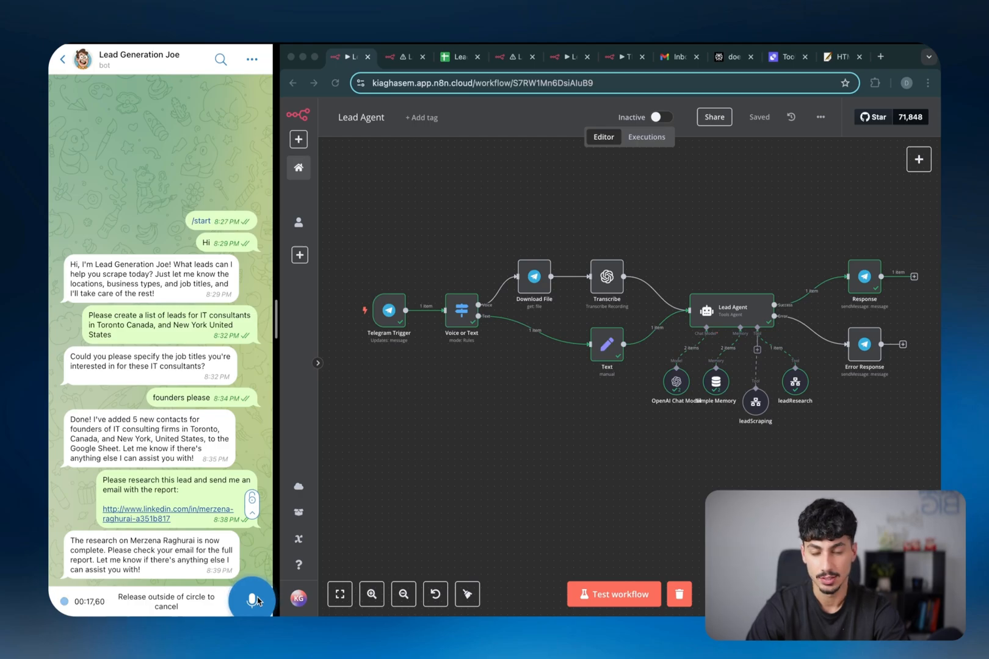
pyautogui.moveTo(257, 601); pyautogui.dragTo(258, 601)
pyautogui.click(639, 592)
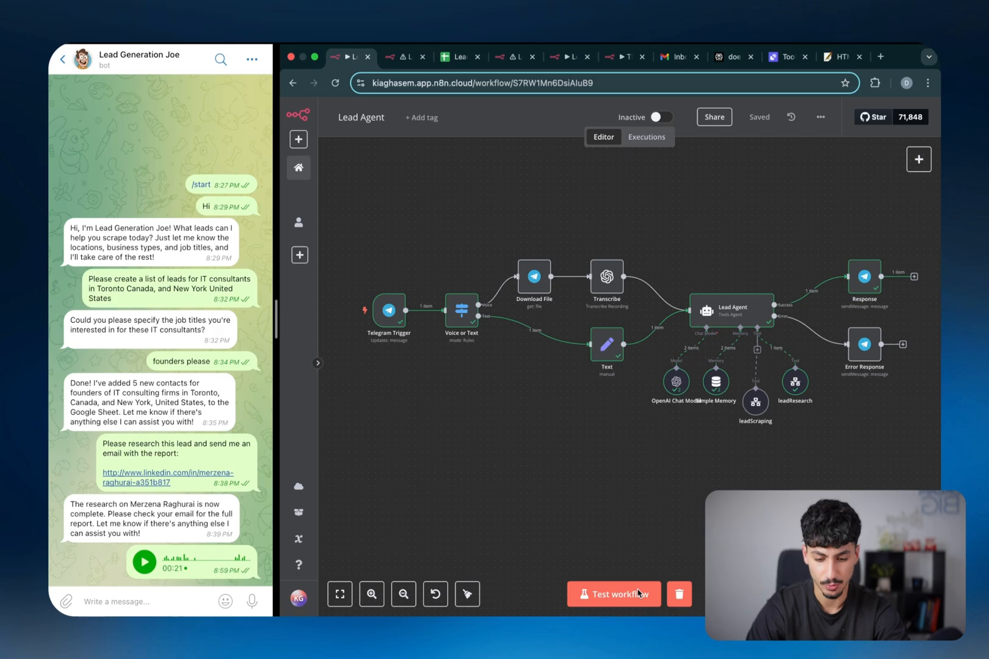
pyautogui.click(639, 592)
# Follow the nodes executing until the bot reports adding 28 real estate agency owners
pyautogui.scroll(3, 515, 337)
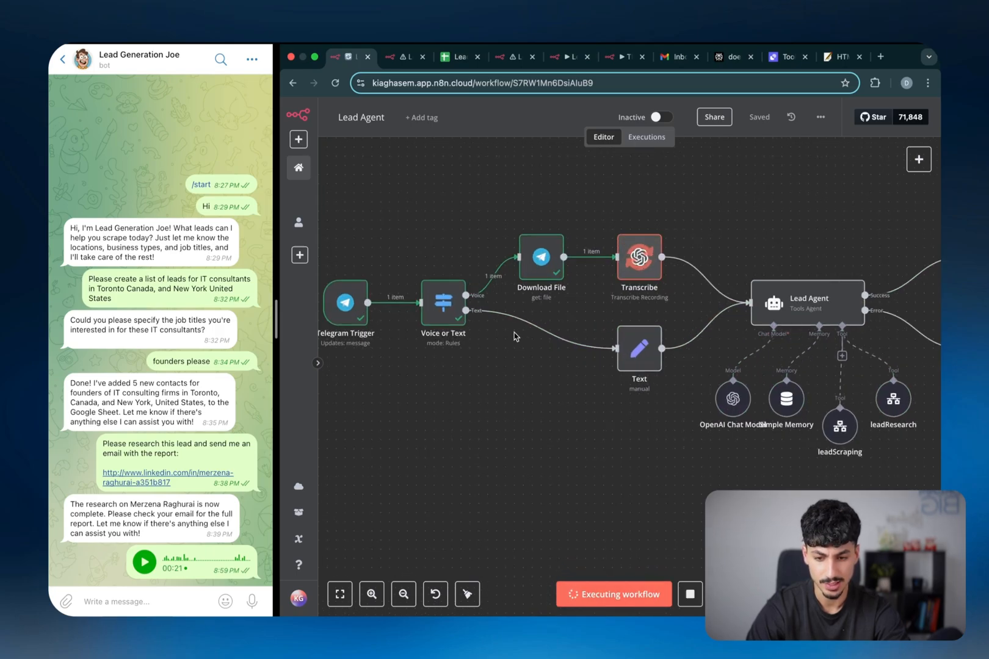
pyautogui.hscroll(-1, 515, 337)
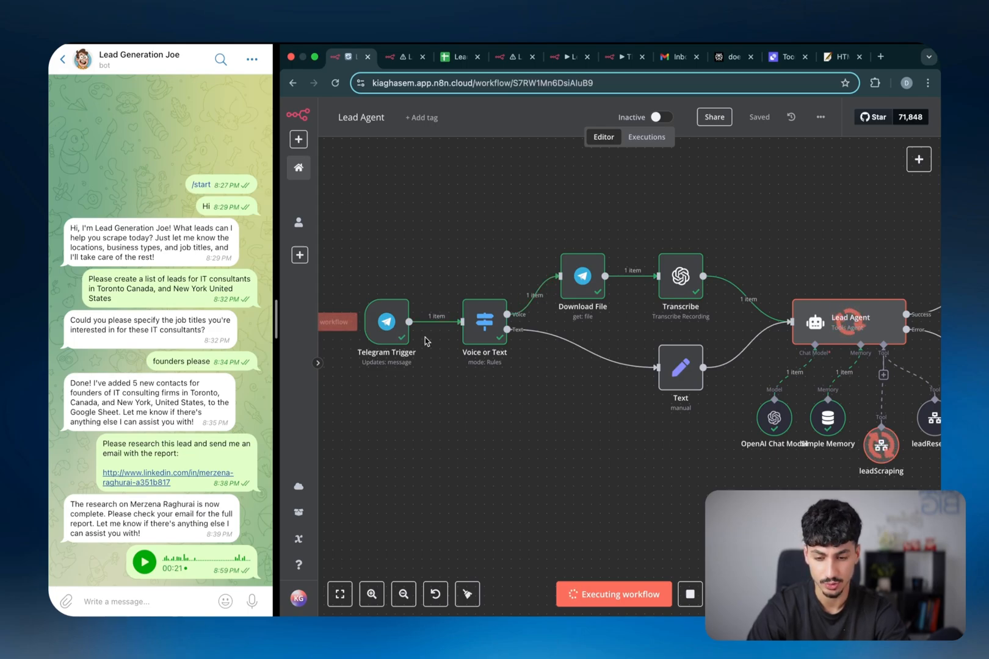
pyautogui.scroll(2, 419, 322)
pyautogui.scroll(1, 552, 346)
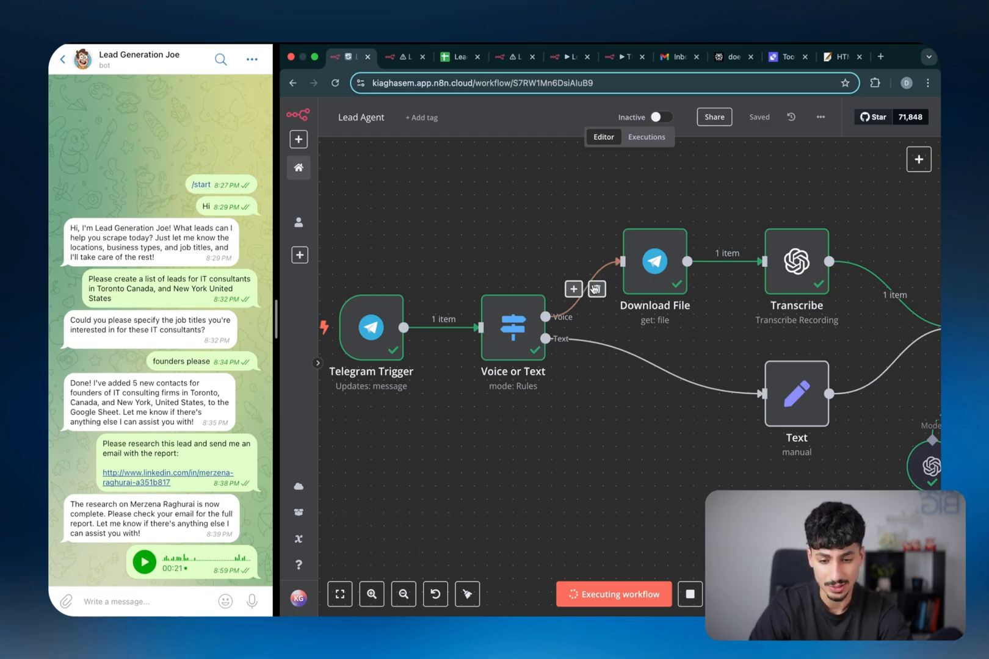
pyautogui.hscroll(1, 642, 268)
pyautogui.hscroll(2, 642, 268)
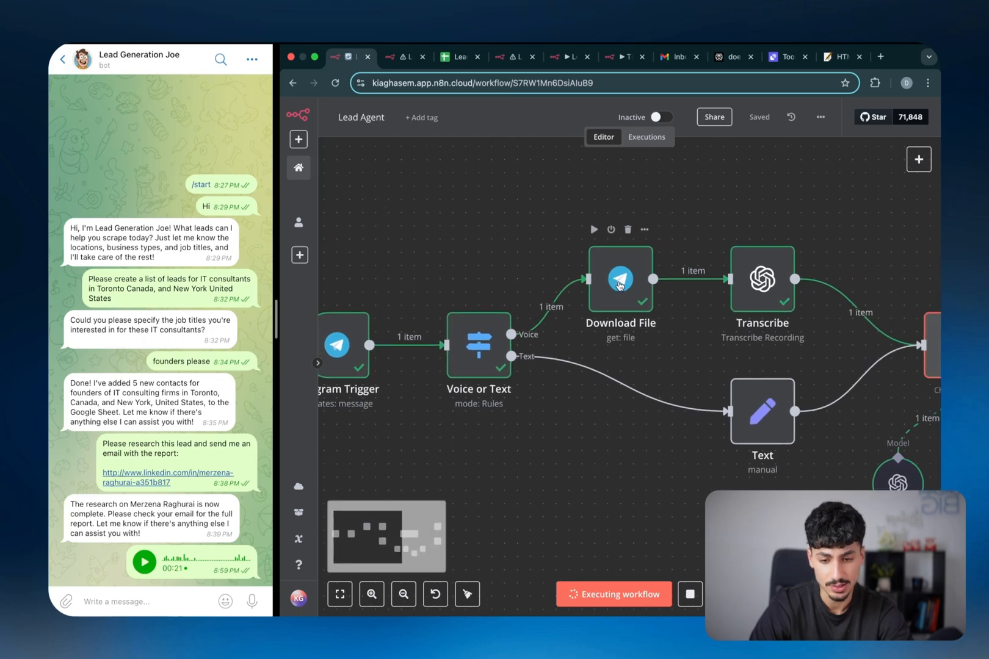
pyautogui.hscroll(1, 586, 275)
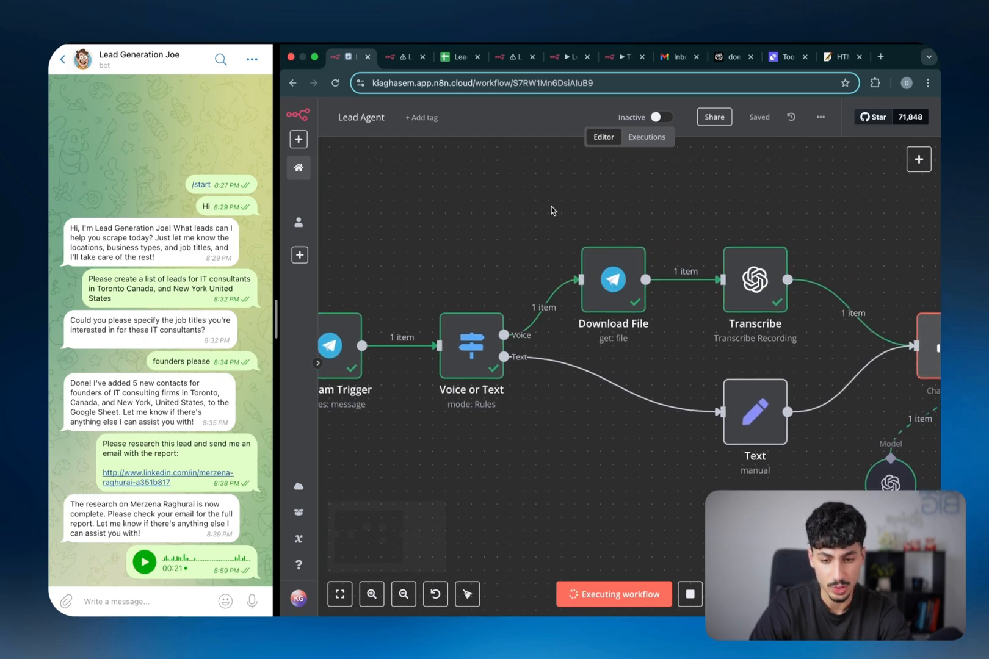
pyautogui.hscroll(1, 651, 311)
pyautogui.hscroll(5, 650, 310)
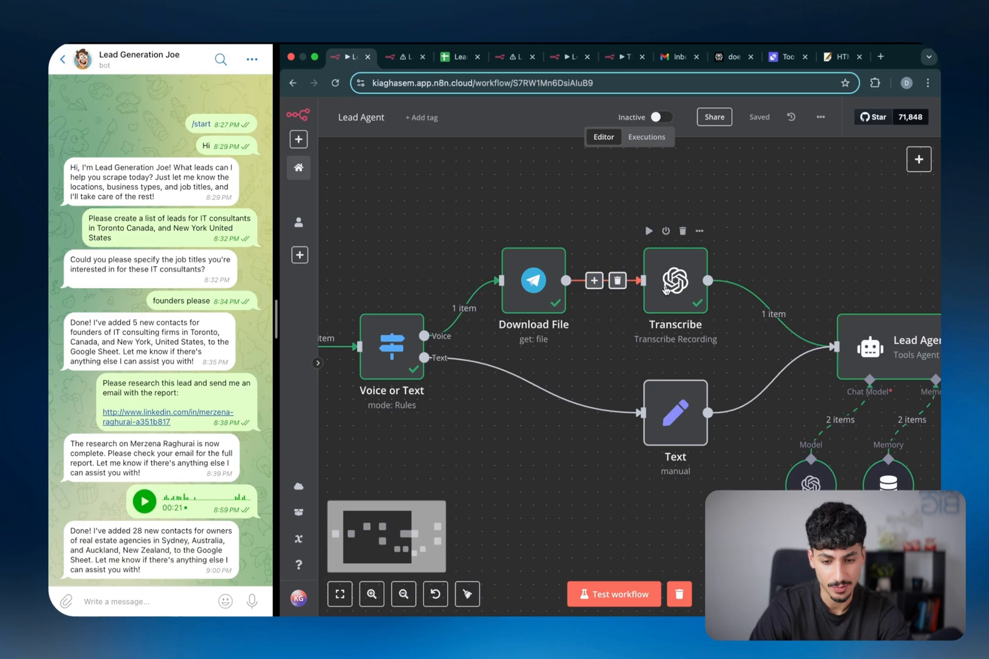
pyautogui.hscroll(1, 678, 295)
pyautogui.hscroll(6, 682, 296)
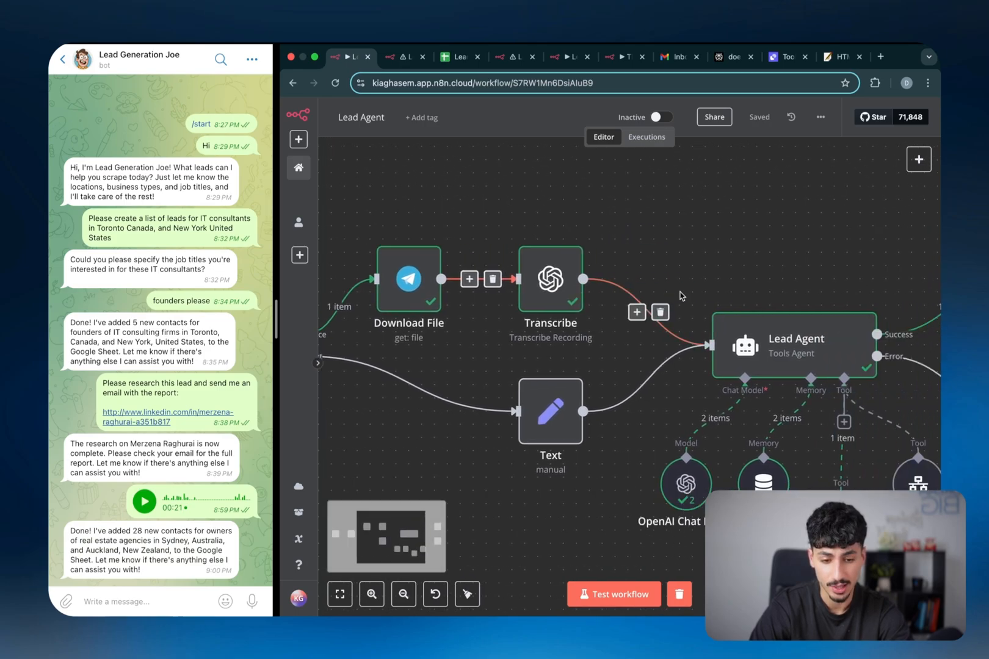
pyautogui.hscroll(1, 737, 336)
pyautogui.scroll(-1, 737, 335)
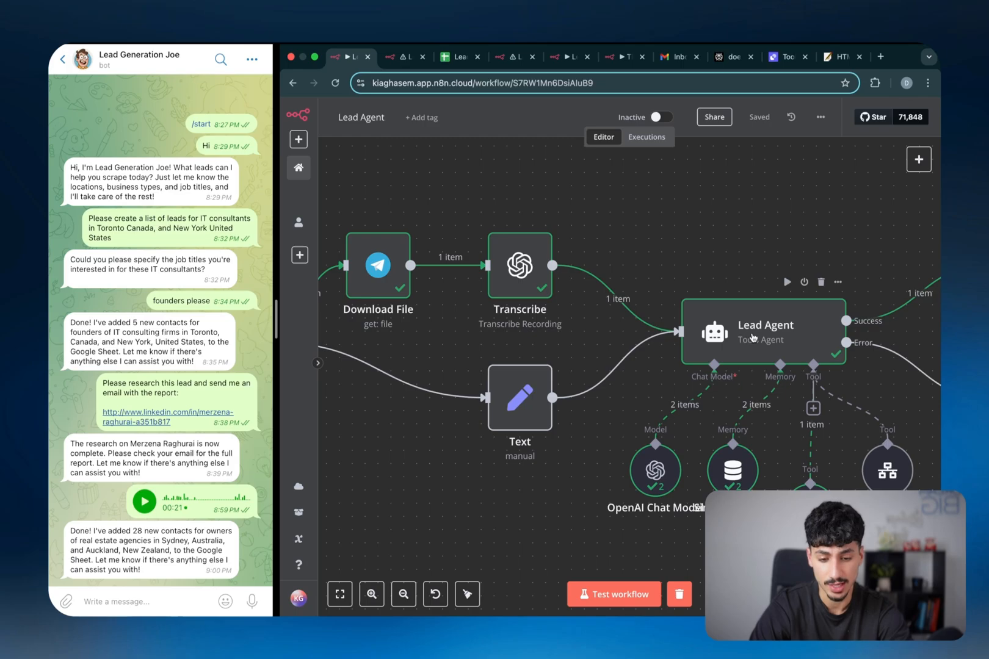
pyautogui.moveTo(706, 392)
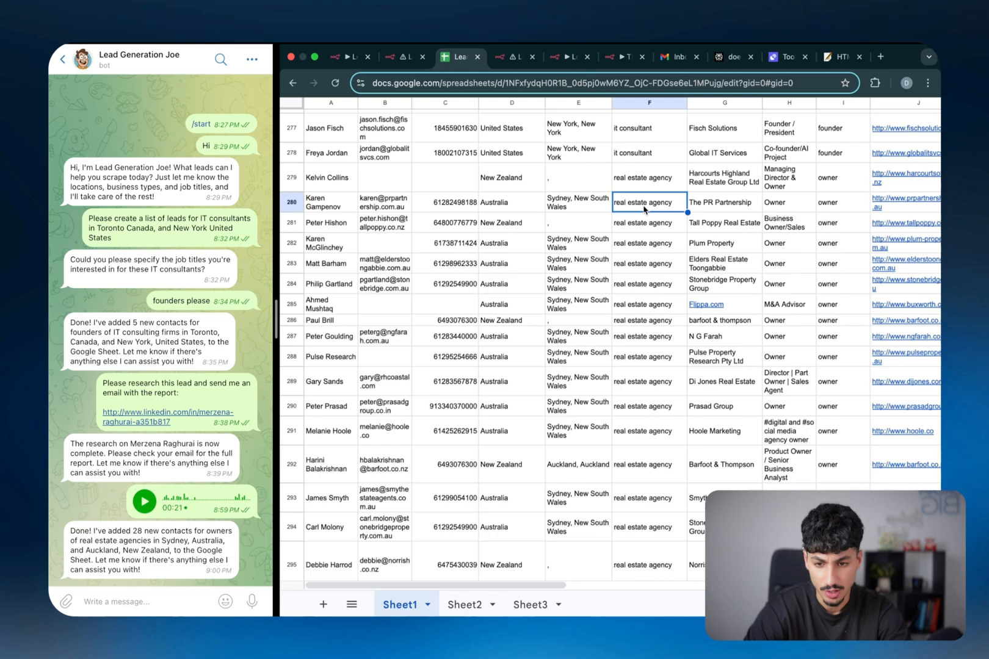
# Inspect the new real estate leads at rows 279–281, checking phone, seniority and industry
pyautogui.scroll(1, 645, 209)
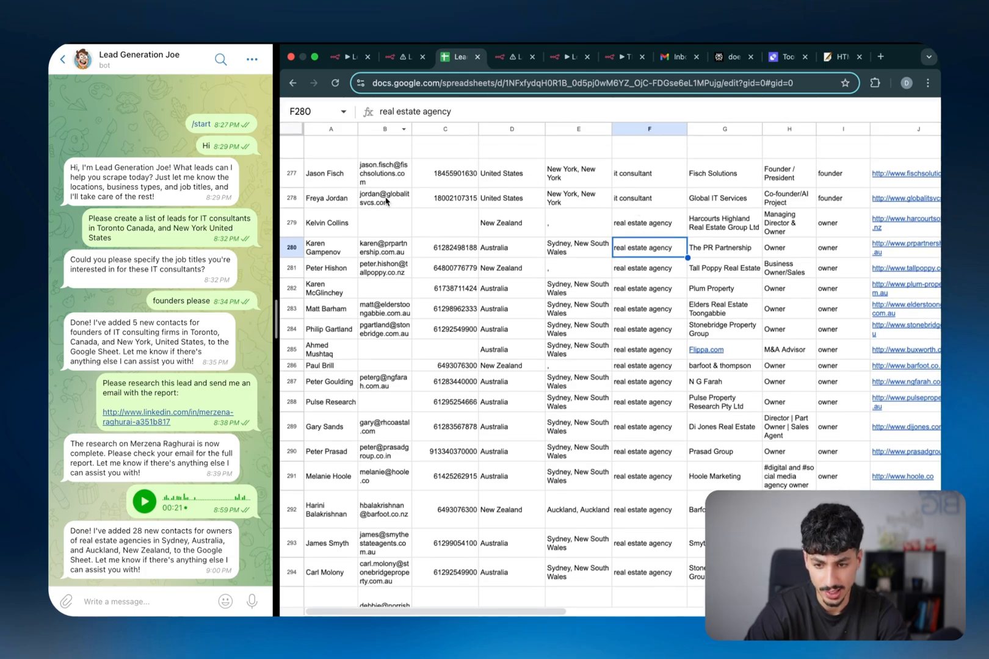
pyautogui.press('Left')
pyautogui.press('Left')
pyautogui.press('Left')
pyautogui.press('Up')
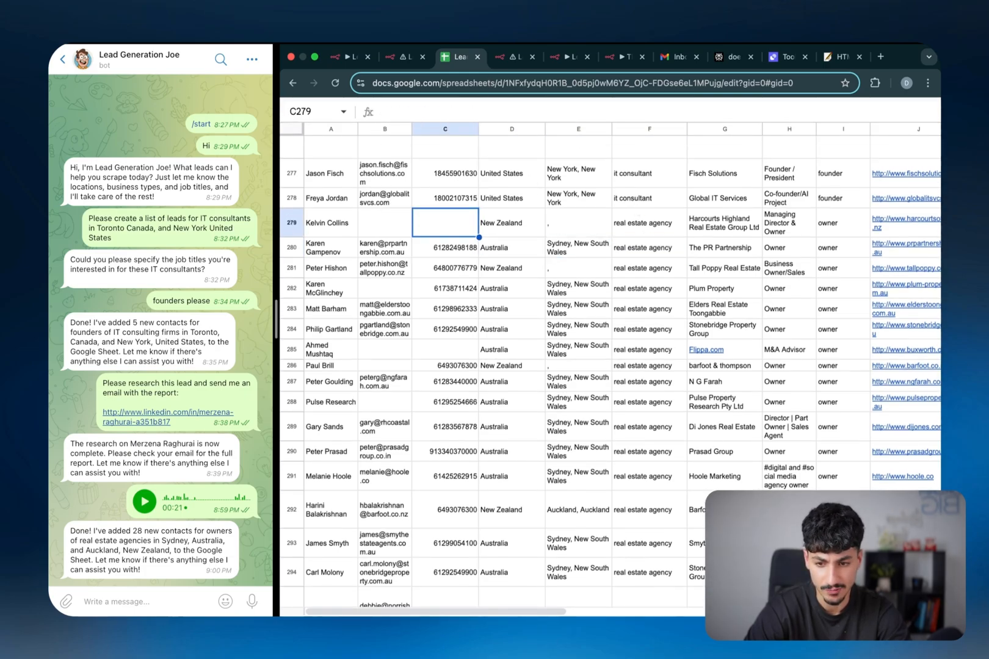
pyautogui.press('Right')
pyautogui.press('Right')
pyautogui.press('Right')
pyautogui.press('Right')
pyautogui.press('Right')
pyautogui.press('Right')
pyautogui.press('Down')
pyautogui.press('Down')
pyautogui.press('Left')
pyautogui.press('Left')
pyautogui.press('Left')
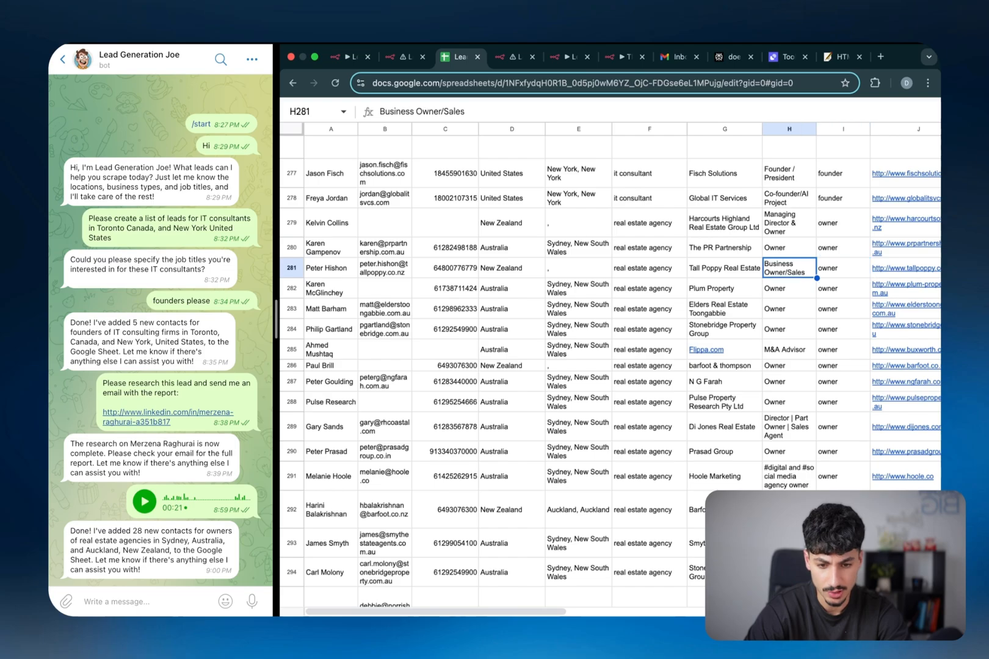
pyautogui.scroll(-1, 506, 257)
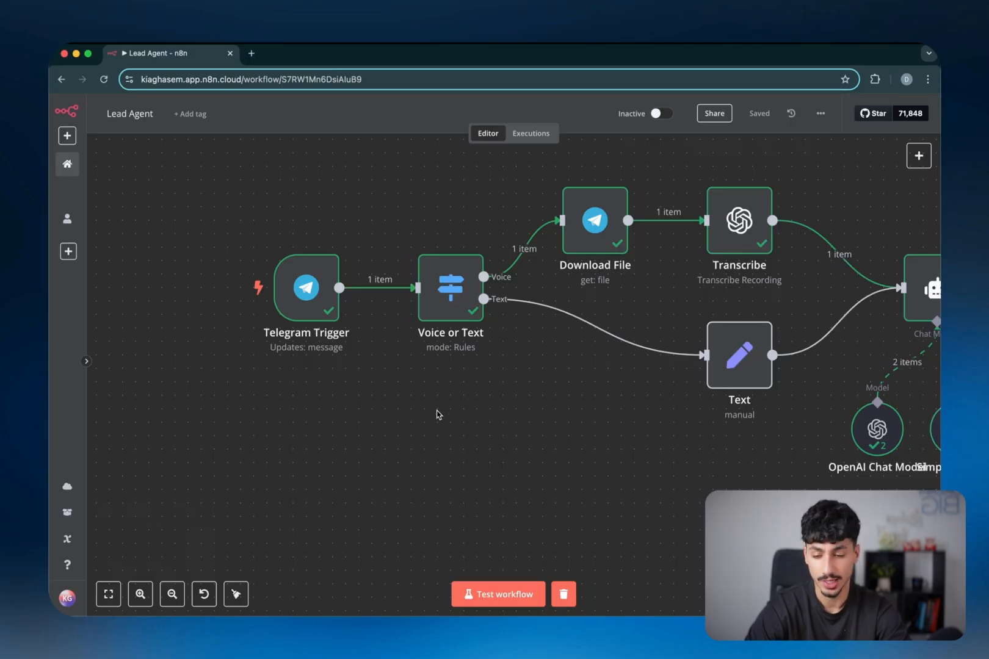
# Zoom into the Lead Agent canvas and open the Telegram Trigger node's settings panel
pyautogui.moveTo(354, 352)
pyautogui.scroll(3, 351, 351)
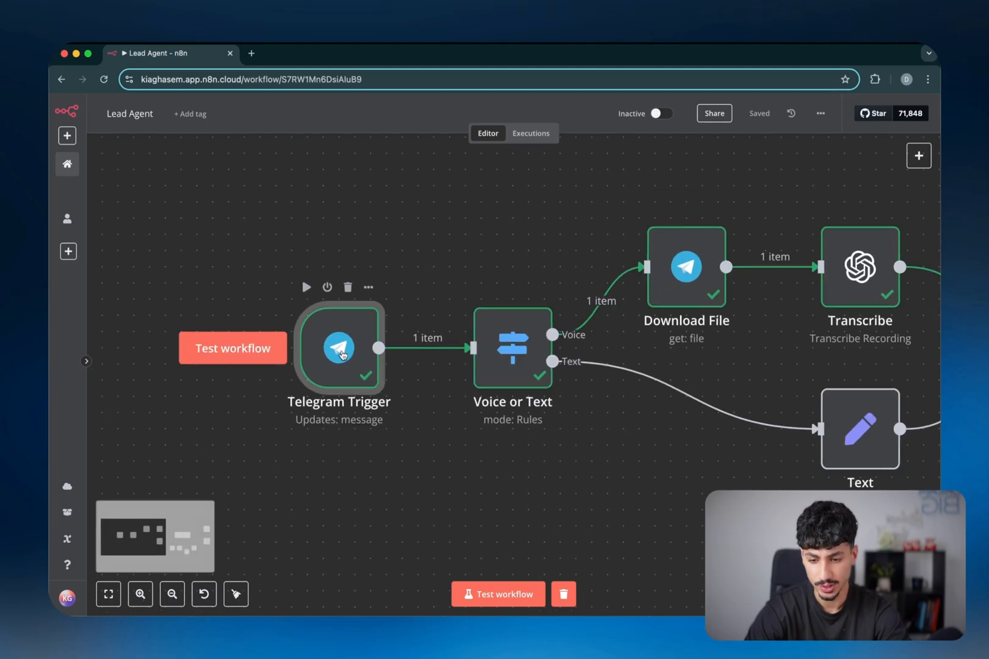
pyautogui.doubleClick(349, 353)
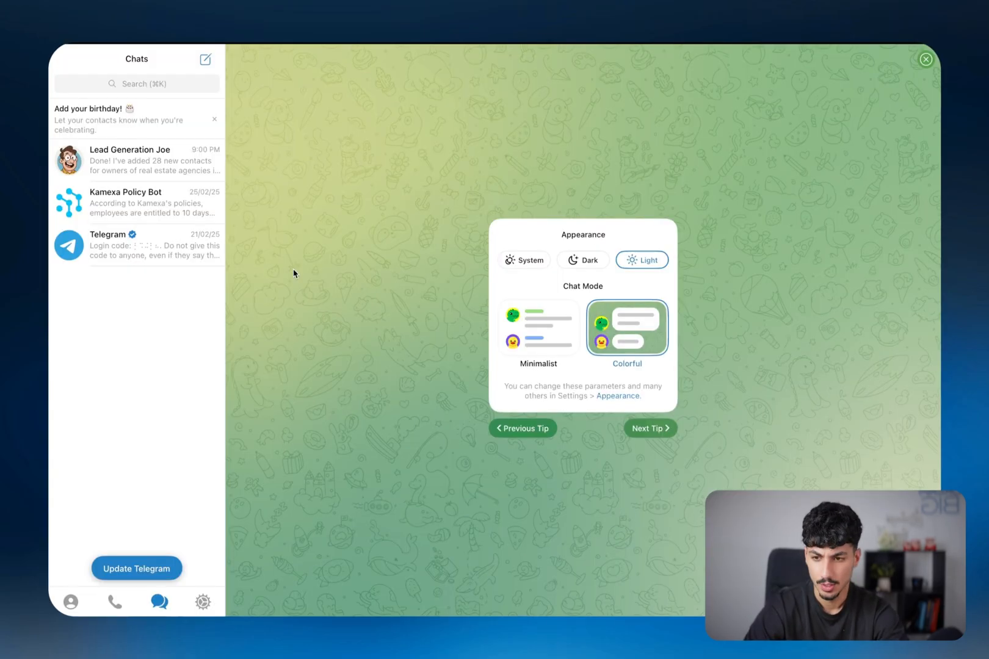
# Find the BotFather chat, check its profile and start the conversation
pyautogui.click(154, 84)
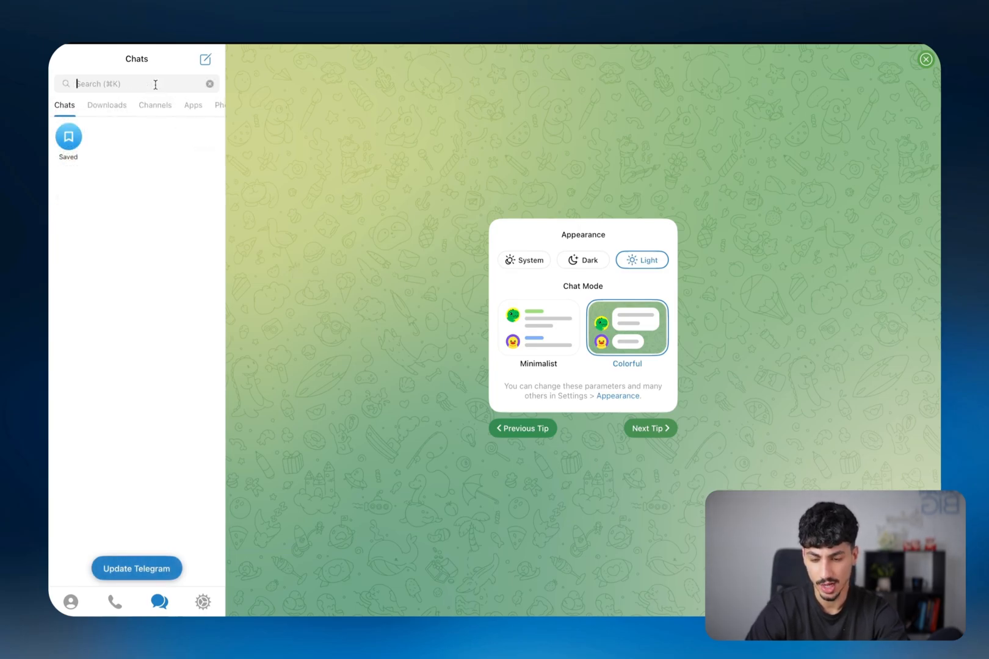
pyautogui.write('botfather')
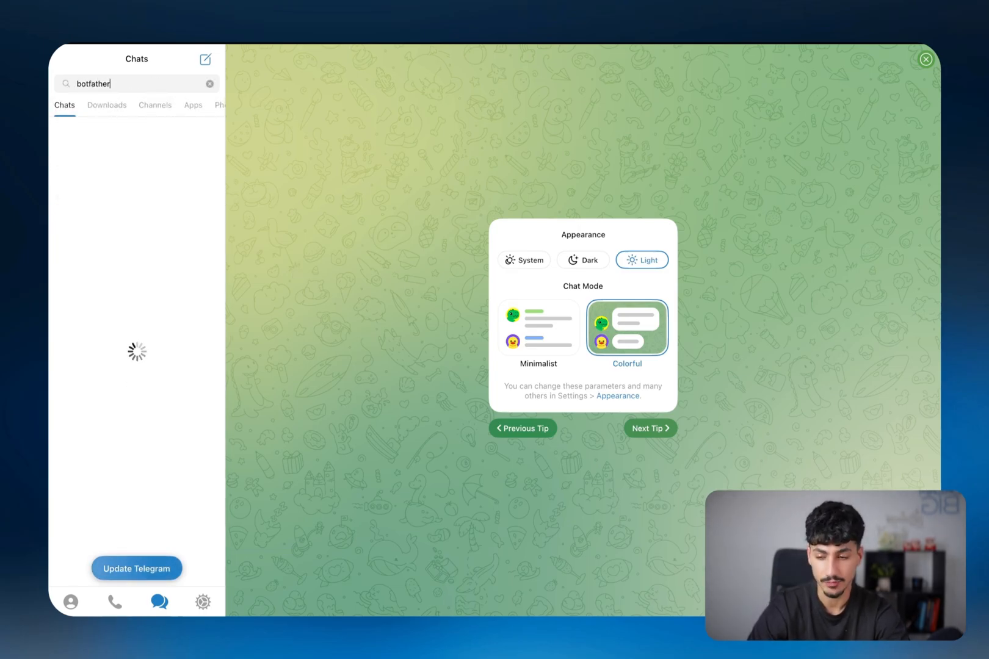
pyautogui.press('Return')
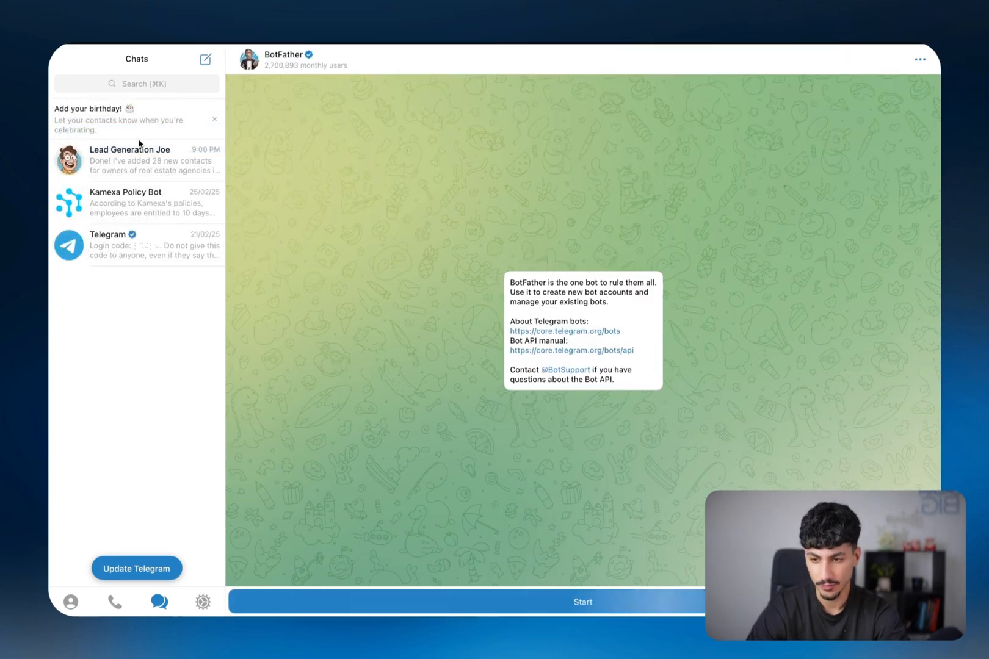
pyautogui.click(269, 60)
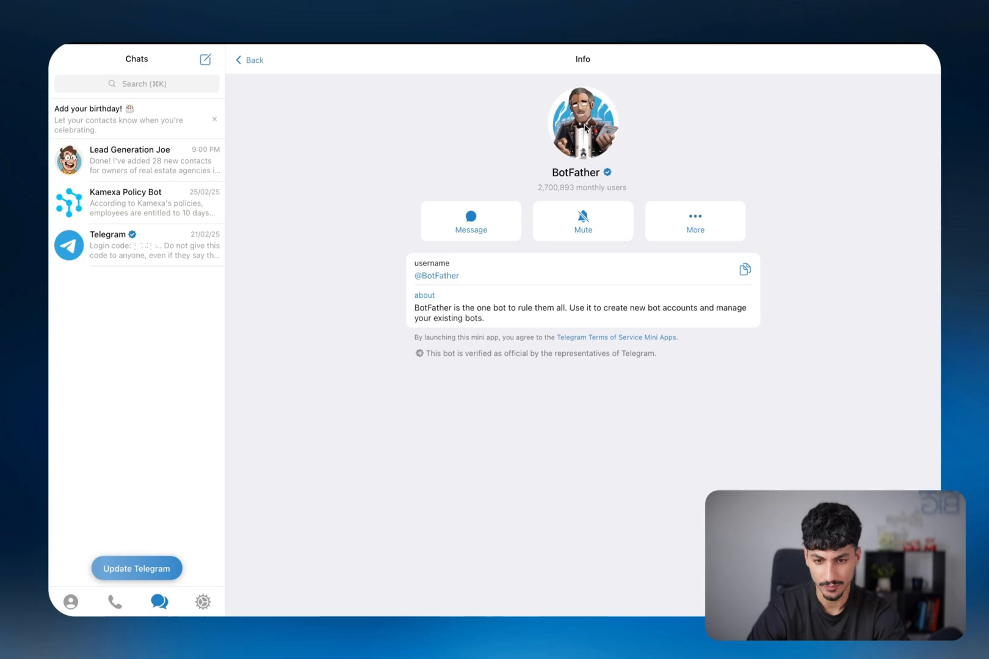
pyautogui.click(249, 61)
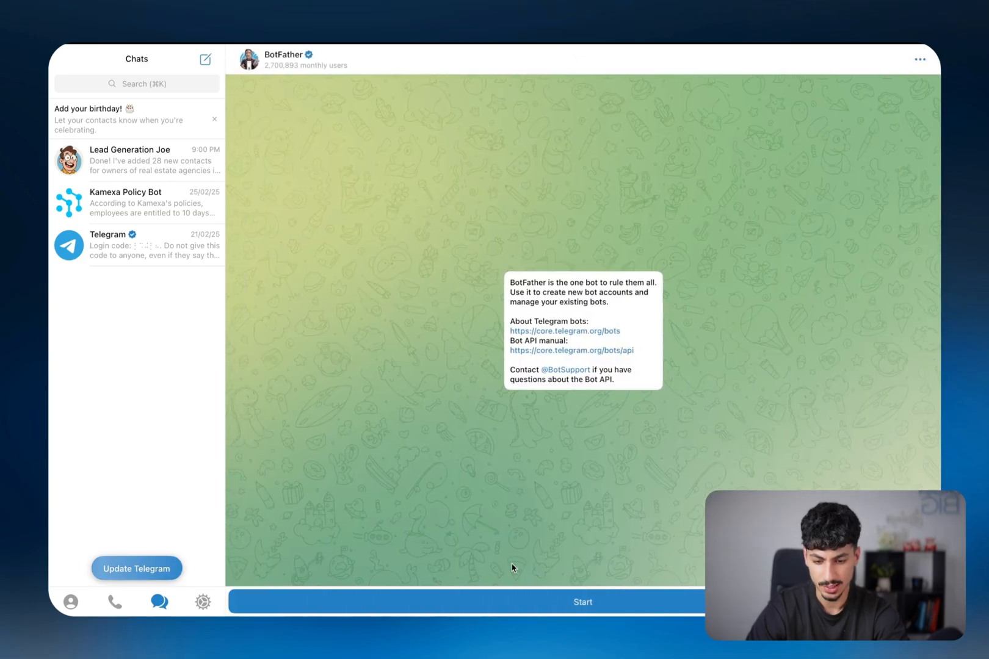
pyautogui.click(512, 597)
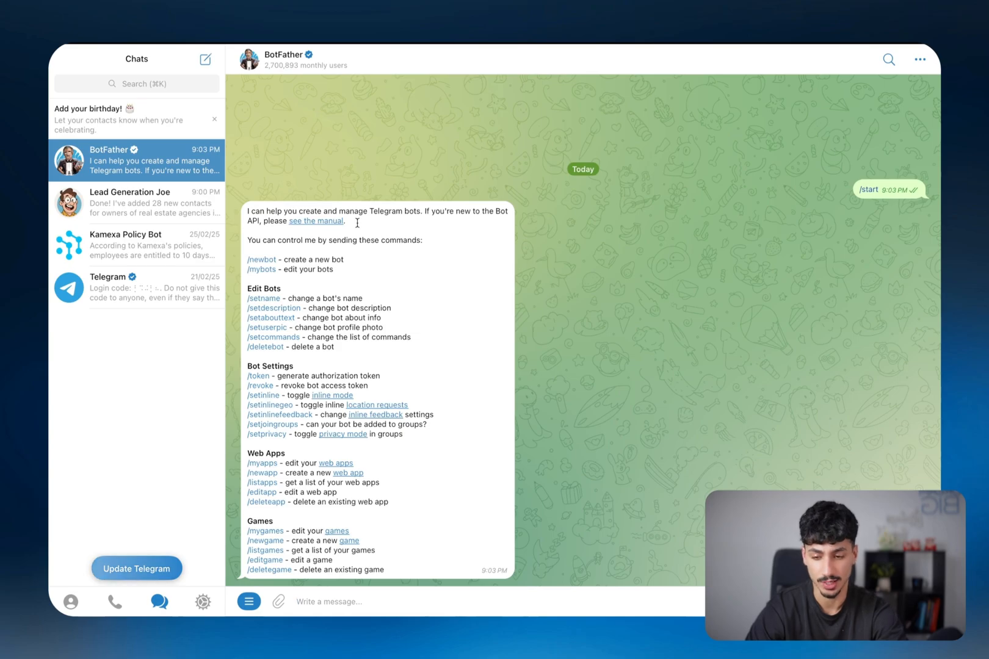
# Create a new bot named Lead Generation Joe 2.0 with username lead_gen_joe_two_bot
pyautogui.click(262, 261)
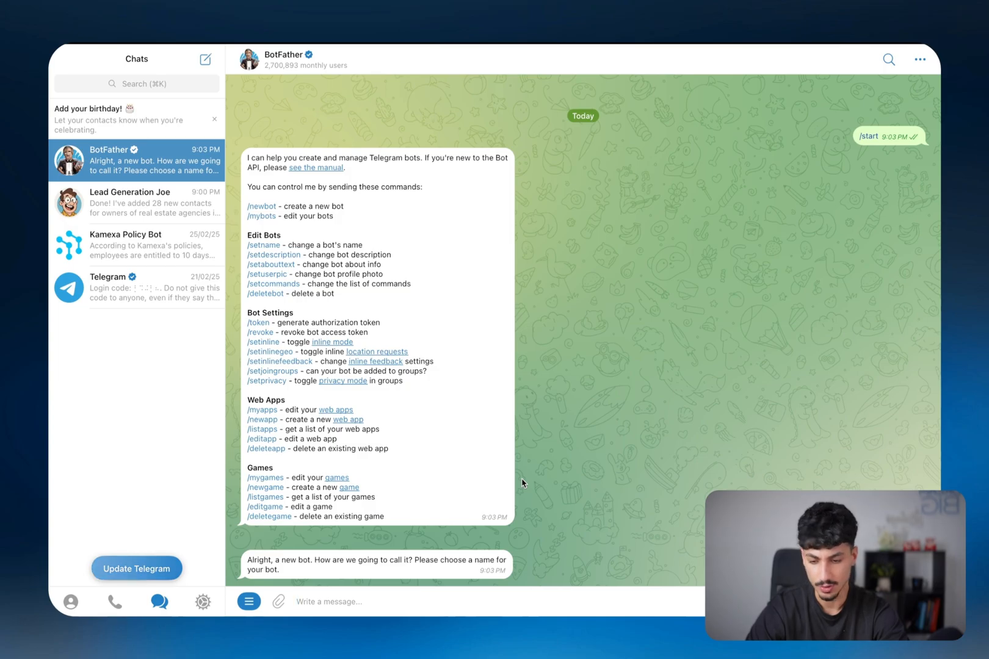
pyautogui.write('L')
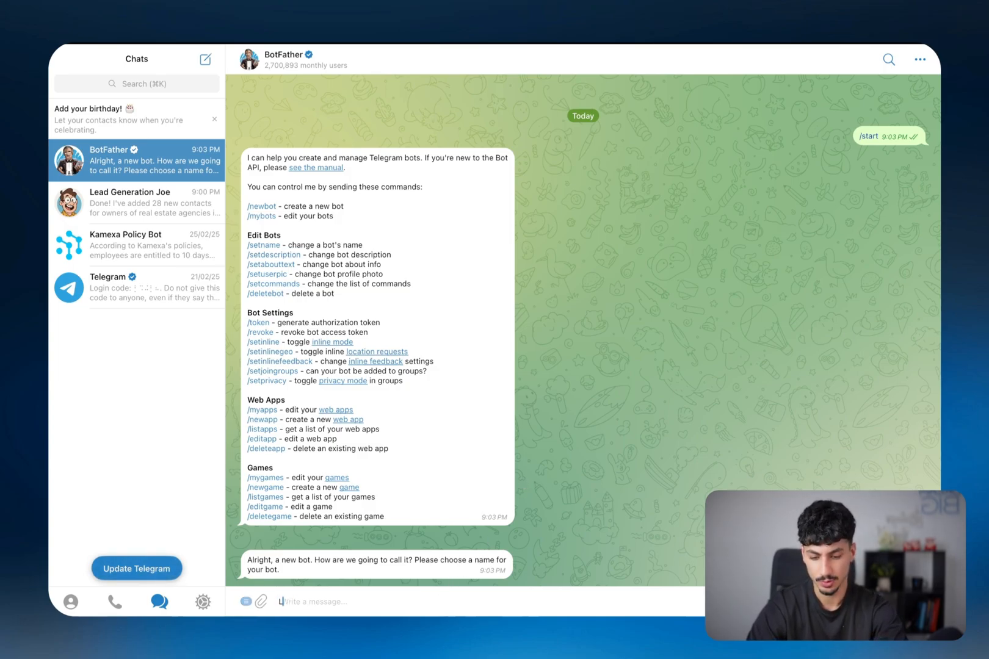
pyautogui.write('ead Generation Joe 2.0')
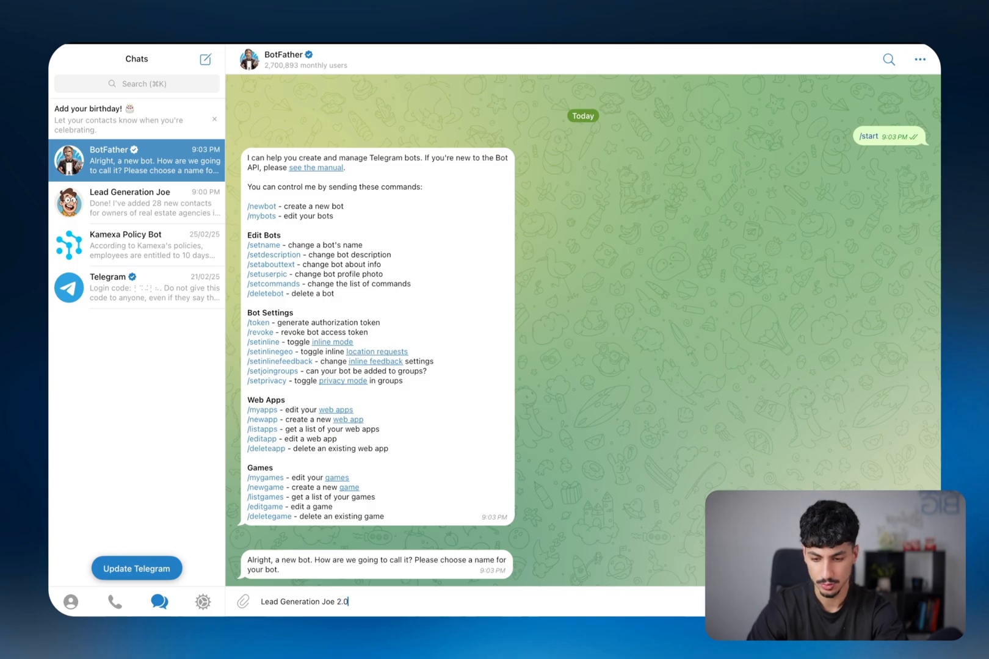
pyautogui.press('Return')
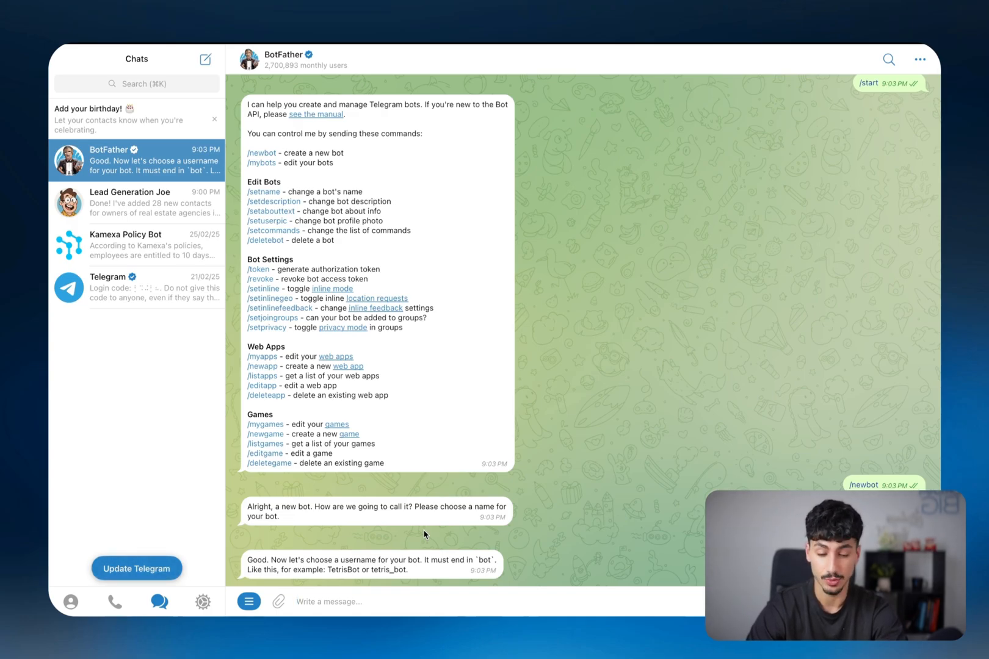
pyautogui.write('lea')
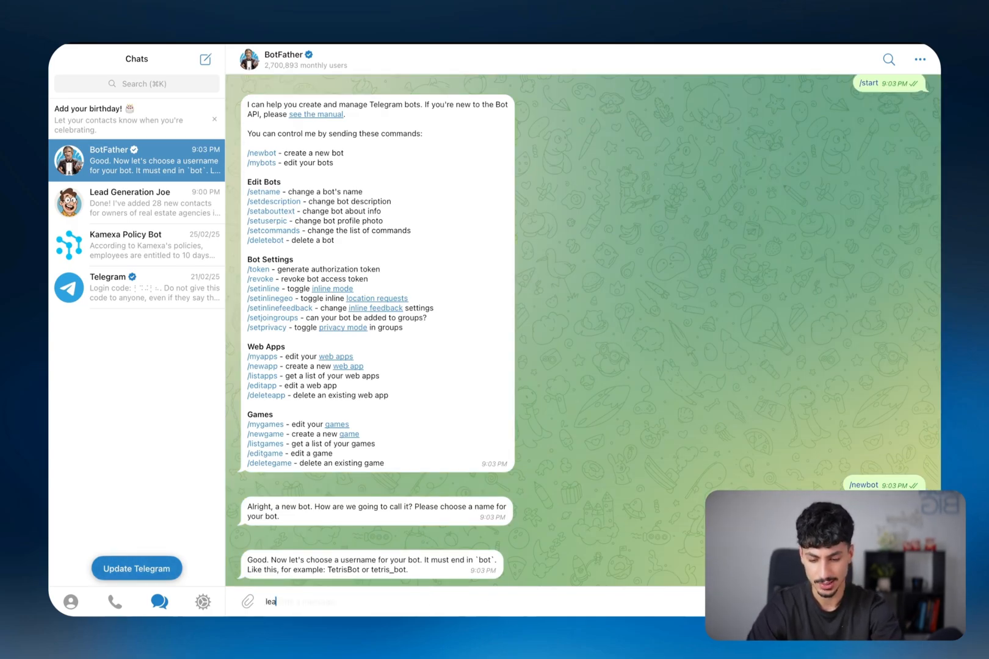
pyautogui.write('d_gen_')
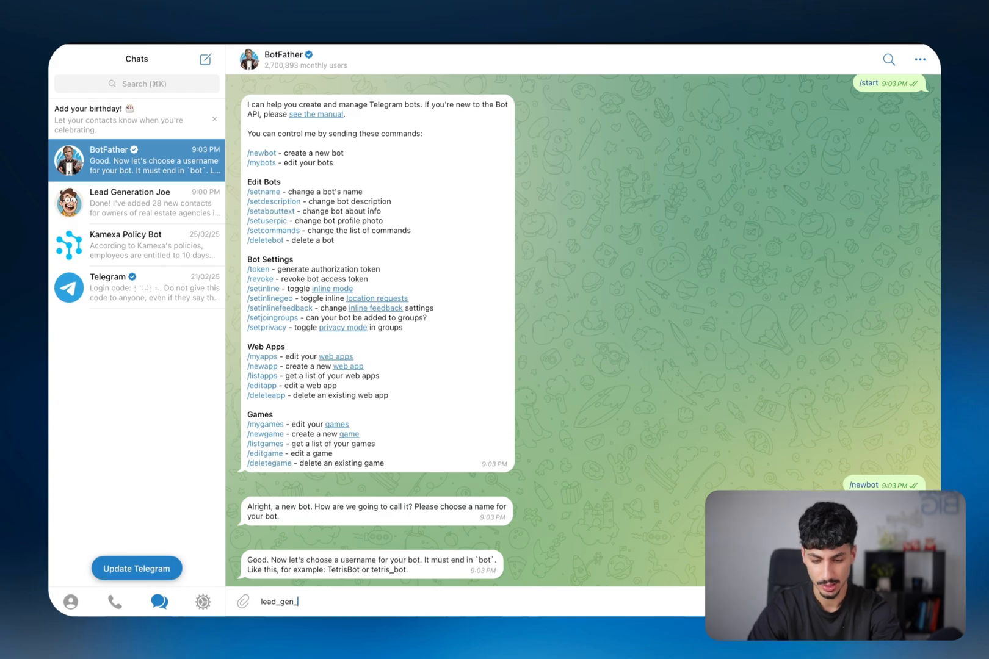
pyautogui.write('joe_')
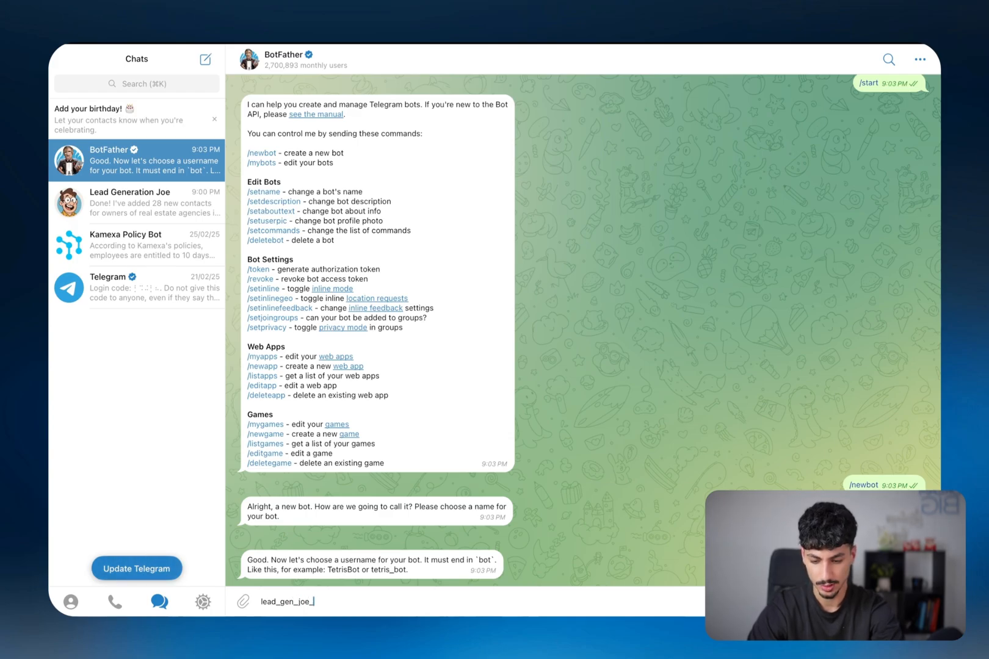
pyautogui.write('two_bot')
pyautogui.press('Return')
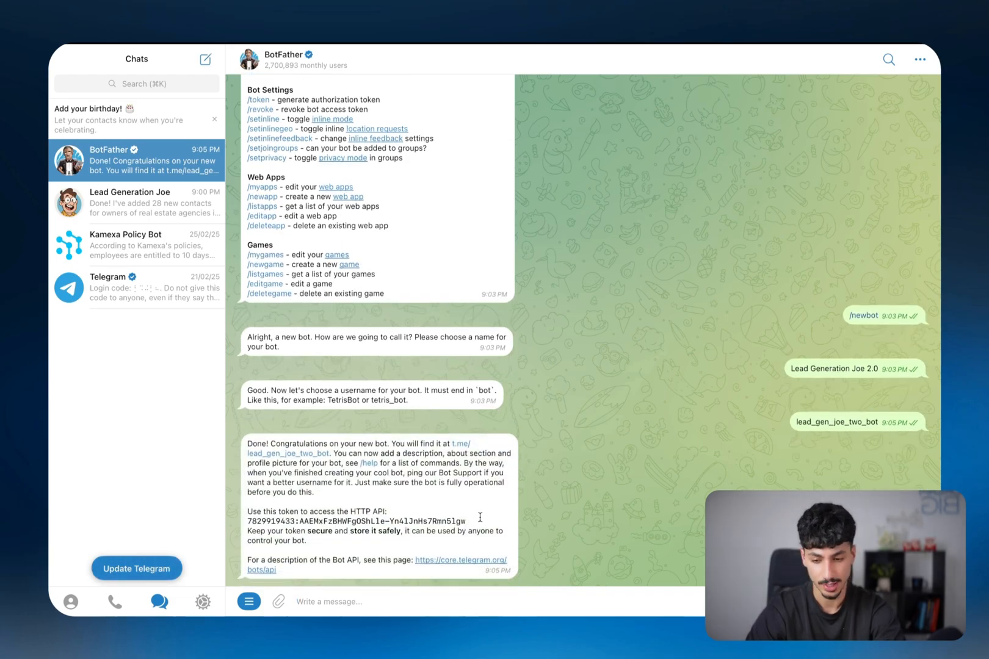
# Open the new lead_gen_joe_two_bot chat from BotFather's link and send /start
pyautogui.moveTo(246, 441); pyautogui.dragTo(302, 495)
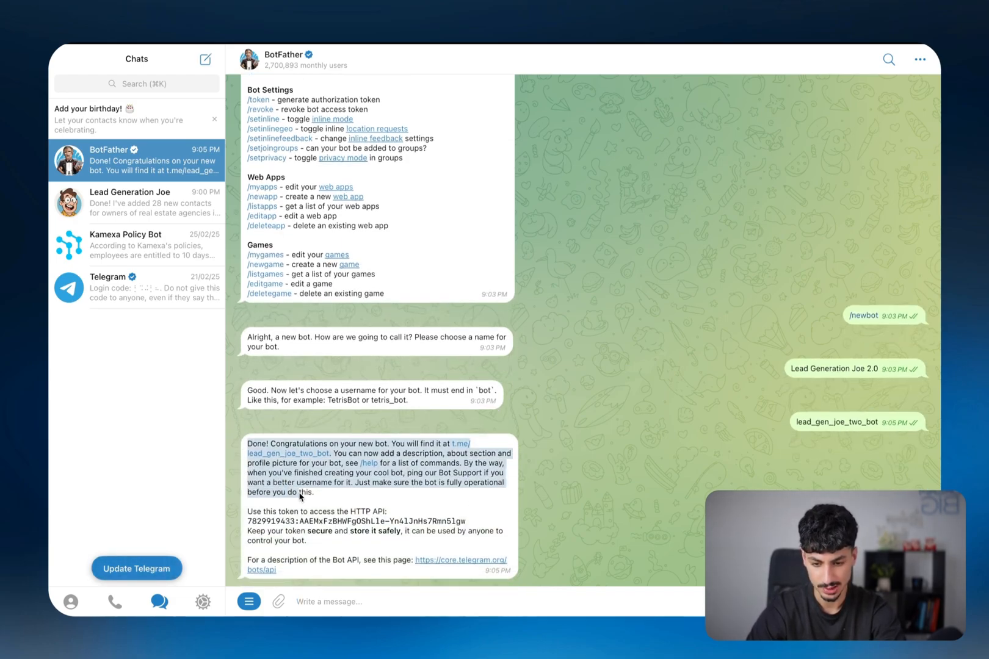
pyautogui.click(420, 487)
pyautogui.click(463, 445)
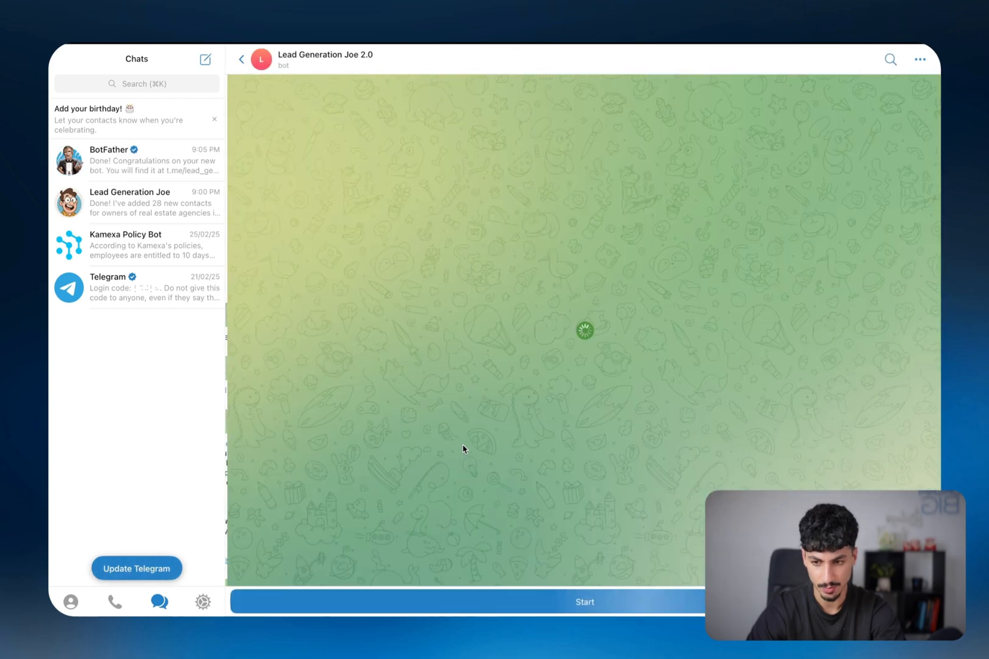
pyautogui.click(536, 599)
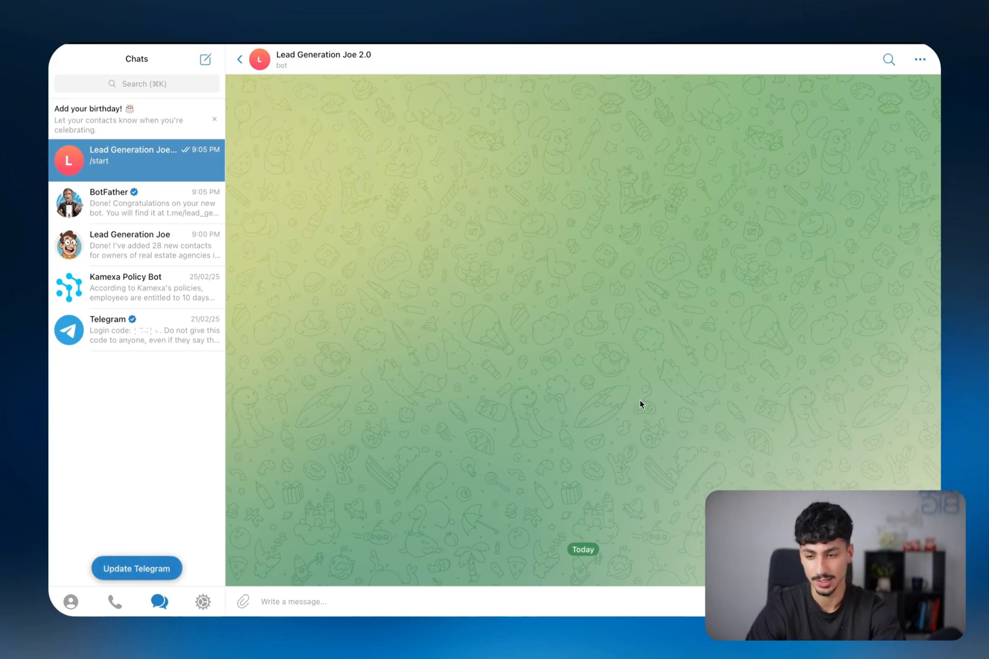
# Back in BotFather, copy the new bot's HTTP API token
pyautogui.click(146, 203)
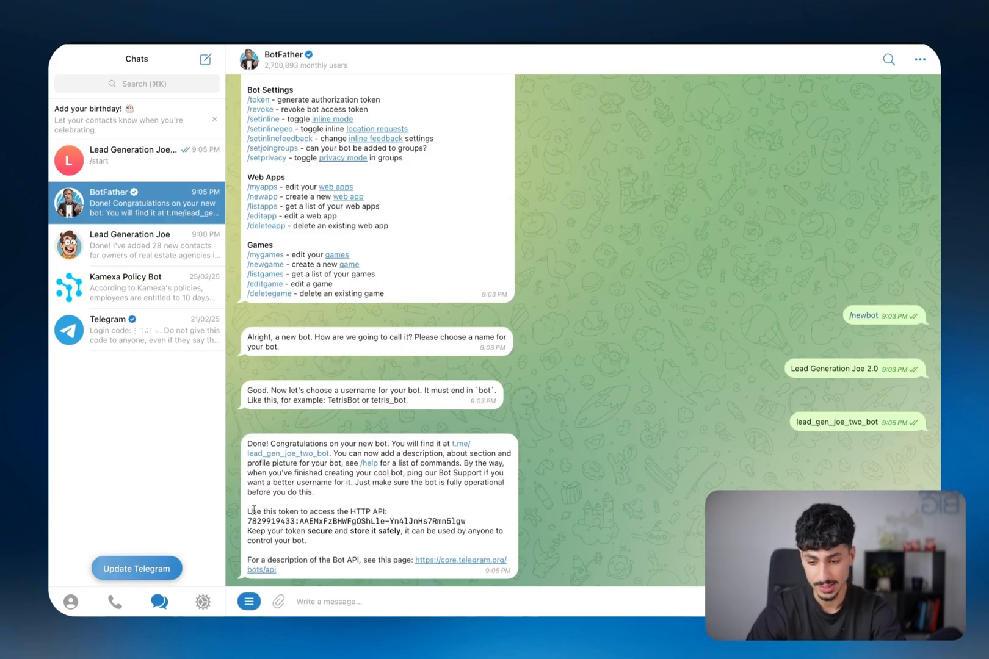
pyautogui.moveTo(291, 509); pyautogui.dragTo(350, 507)
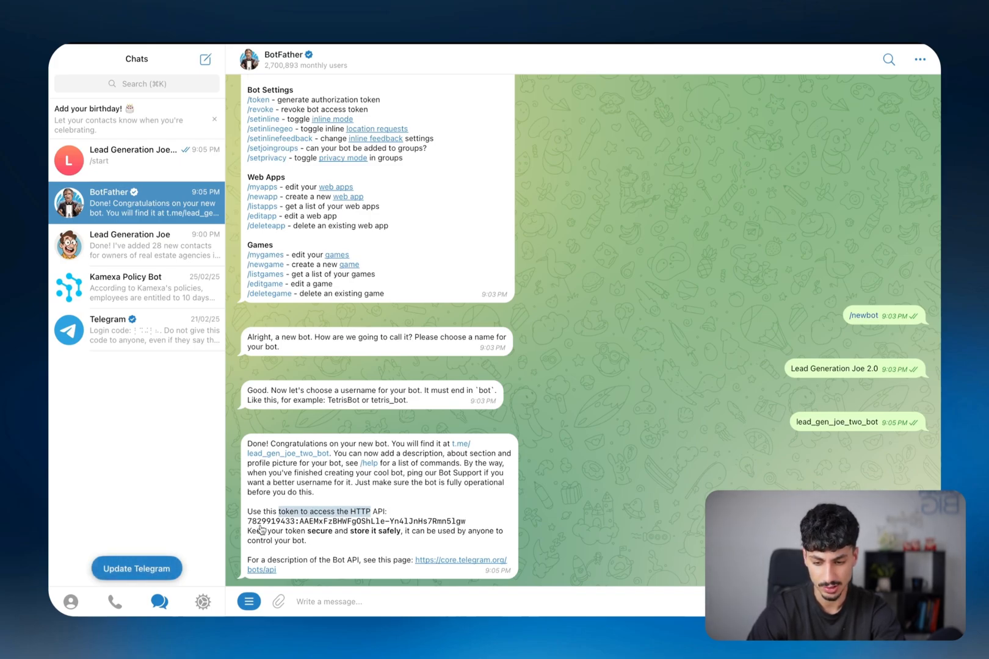
pyautogui.click(307, 524)
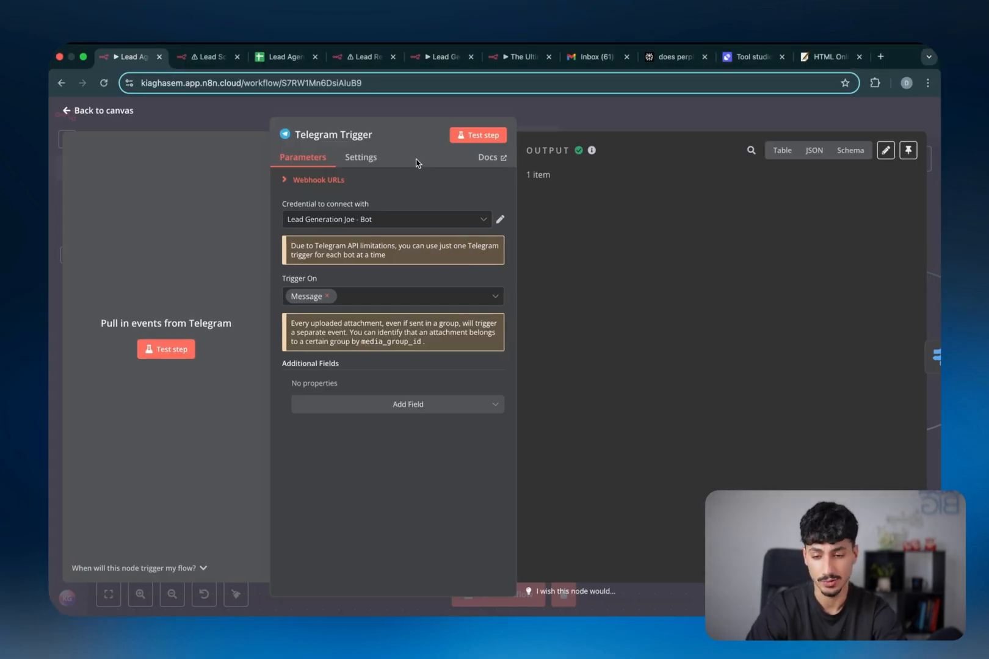
# Compare the Telegram Trigger's test and production webhook URLs, then close the panel
pyautogui.click(304, 183)
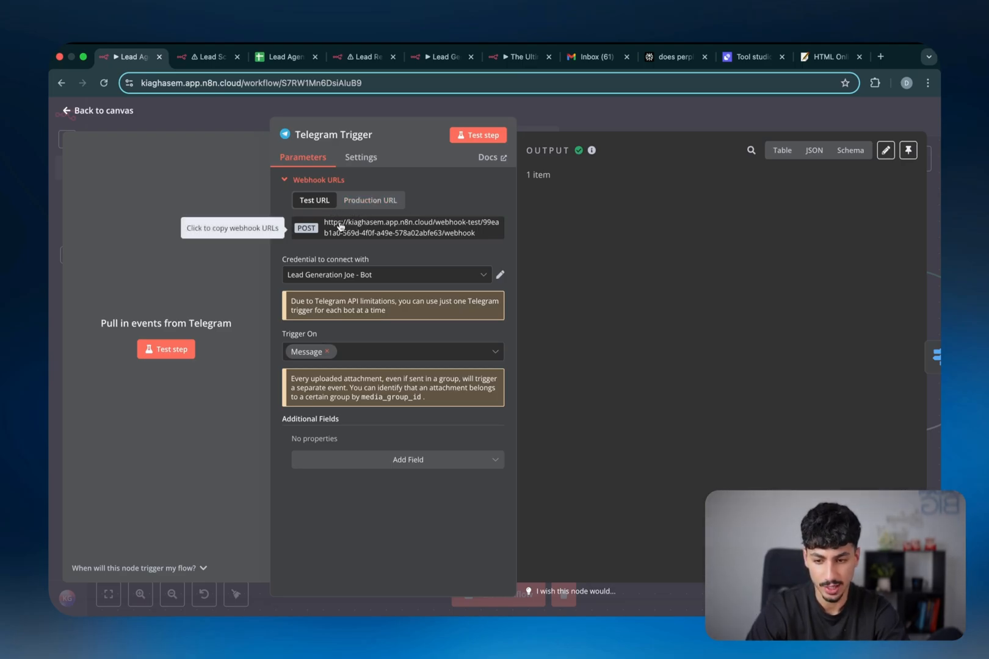
pyautogui.click(368, 202)
pyautogui.click(318, 201)
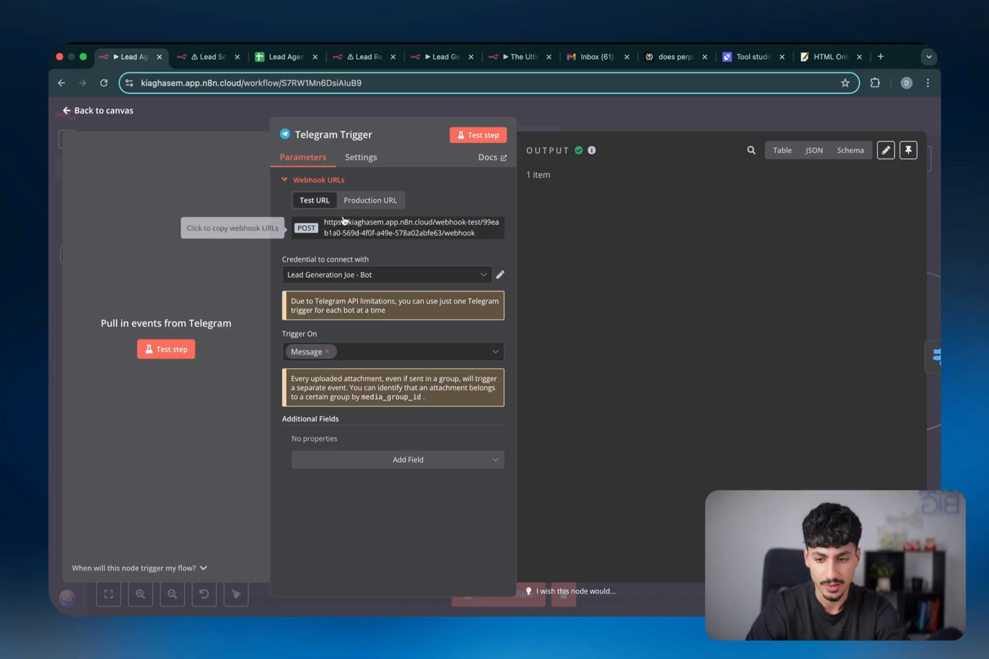
pyautogui.click(587, 126)
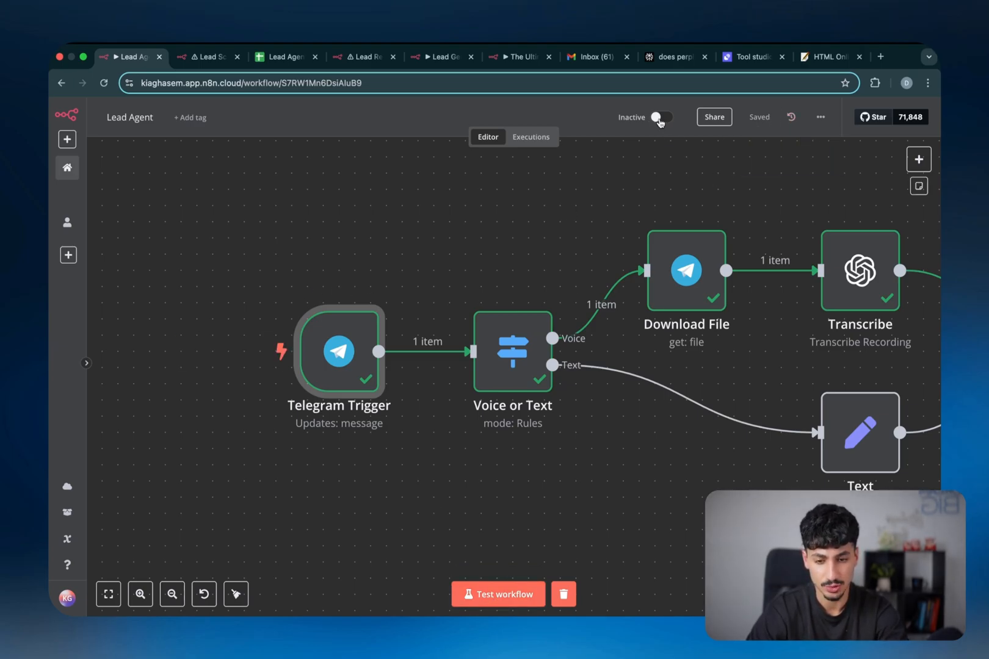
# Reopen the Telegram Trigger to recheck its production webhook URL and return to the canvas
pyautogui.doubleClick(353, 358)
pyautogui.click(334, 181)
pyautogui.click(371, 200)
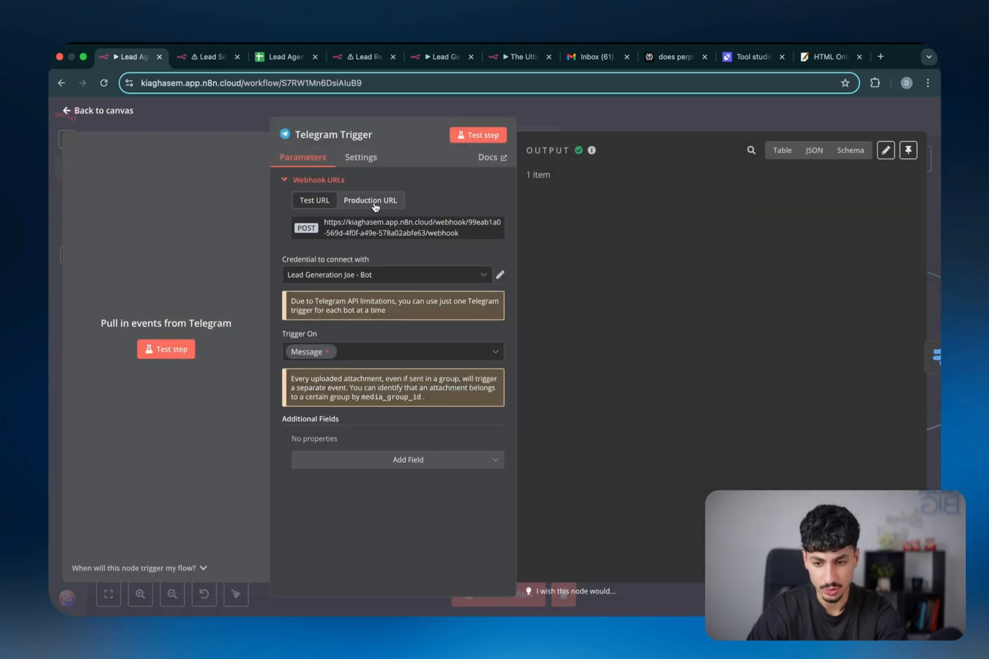
pyautogui.click(607, 108)
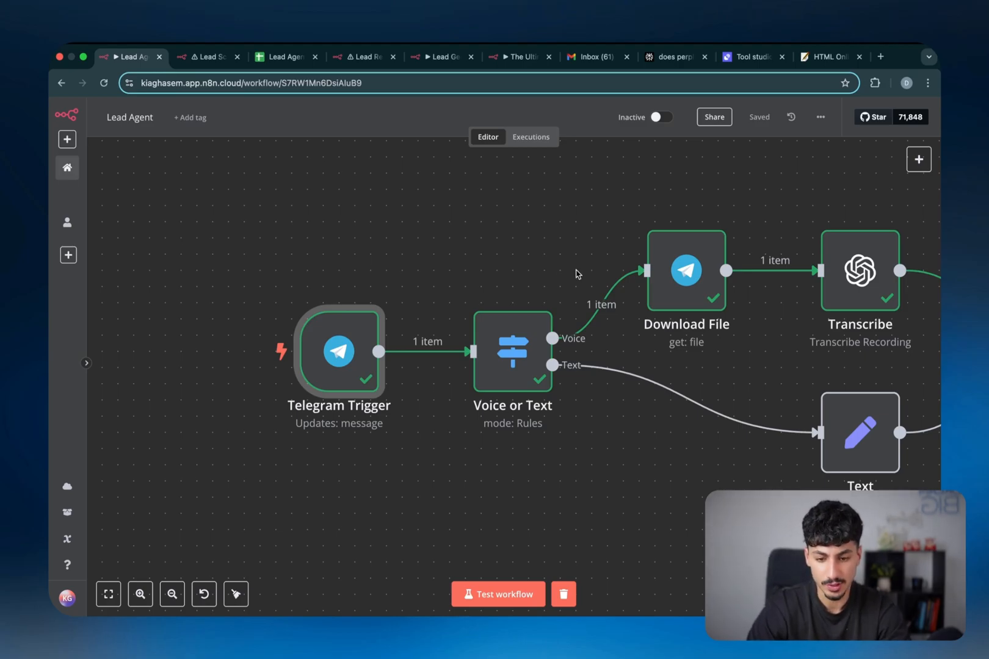
pyautogui.scroll(-2, 577, 274)
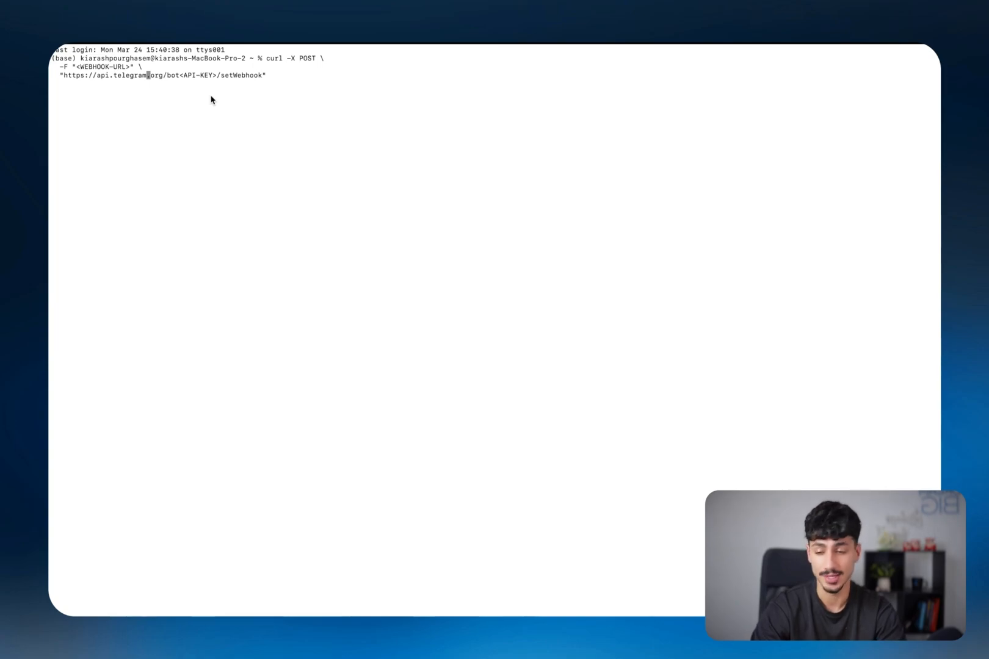
# Replace the WEBHOOK-URL placeholder in the curl setWebhook command with the n8n test webhook URL
pyautogui.moveTo(297, 82); pyautogui.dragTo(267, 60)
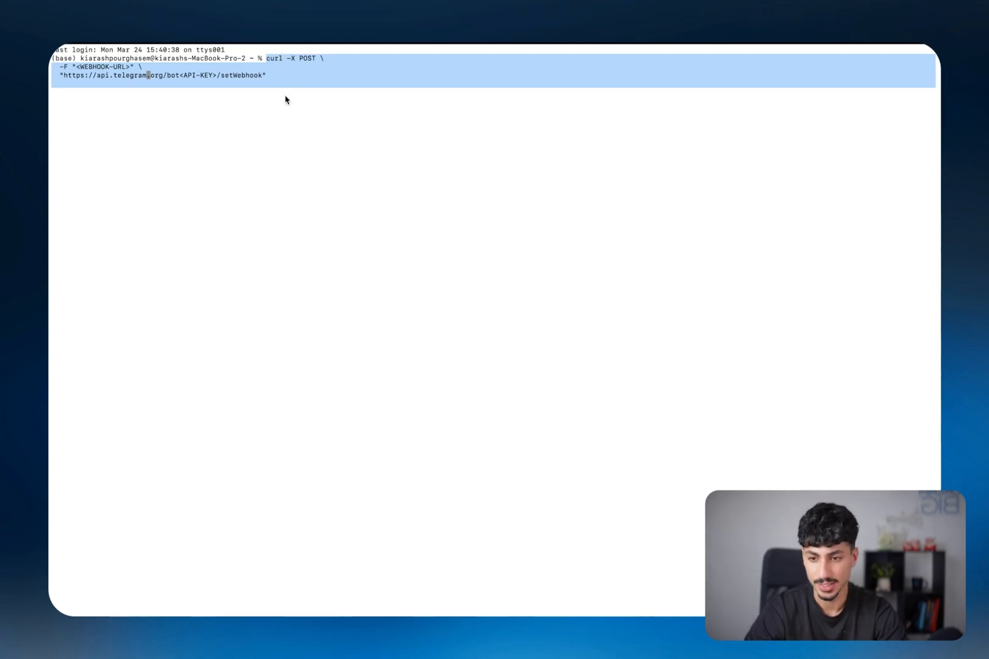
pyautogui.click(239, 96)
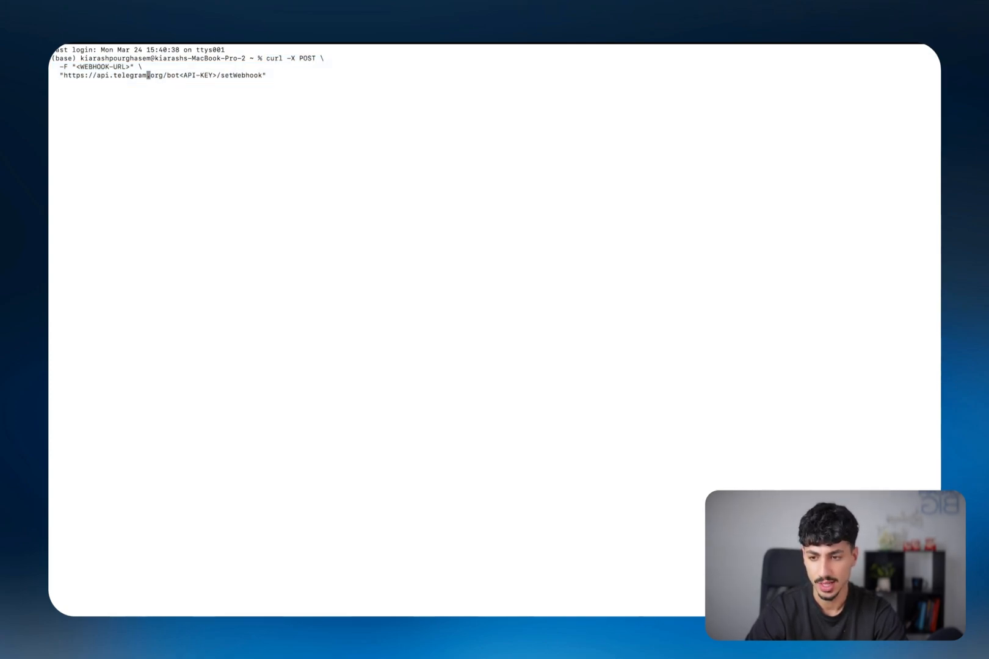
pyautogui.press('Right')
pyautogui.press('Right')
pyautogui.press('Up')
pyautogui.press('Right')
pyautogui.press('Right')
pyautogui.press('Right')
pyautogui.press('Right')
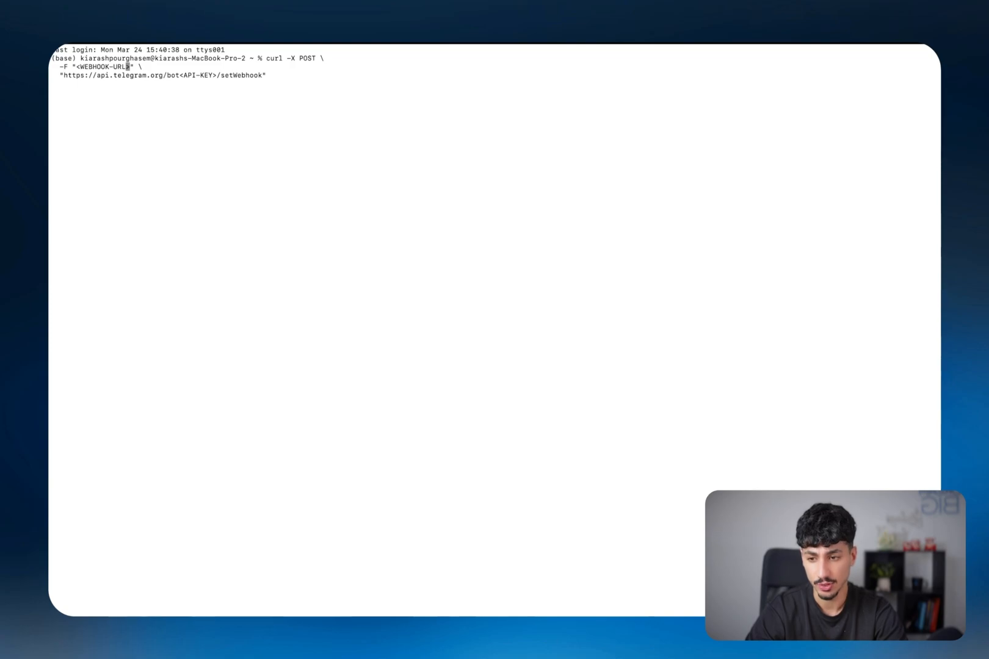
pyautogui.press('Down')
pyautogui.press('Right')
pyautogui.press('Right')
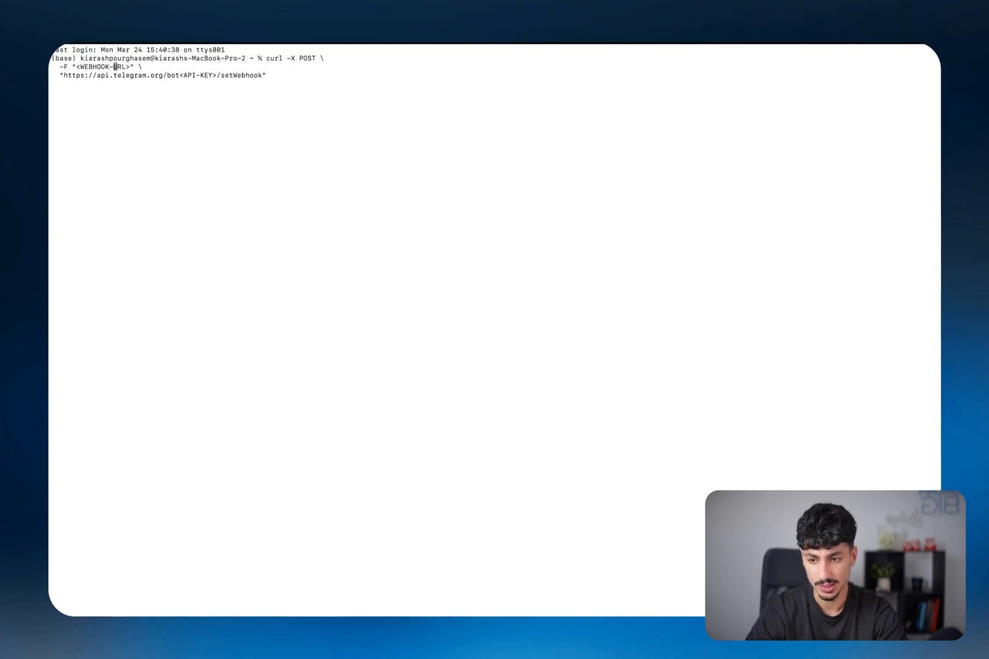
pyautogui.press('Down')
pyautogui.press('Right')
pyautogui.press('Right')
pyautogui.press('Right')
pyautogui.press('Right')
pyautogui.press('Right')
pyautogui.press('Right')
pyautogui.press('Right')
pyautogui.press('Right')
pyautogui.press('Right')
pyautogui.press('Right')
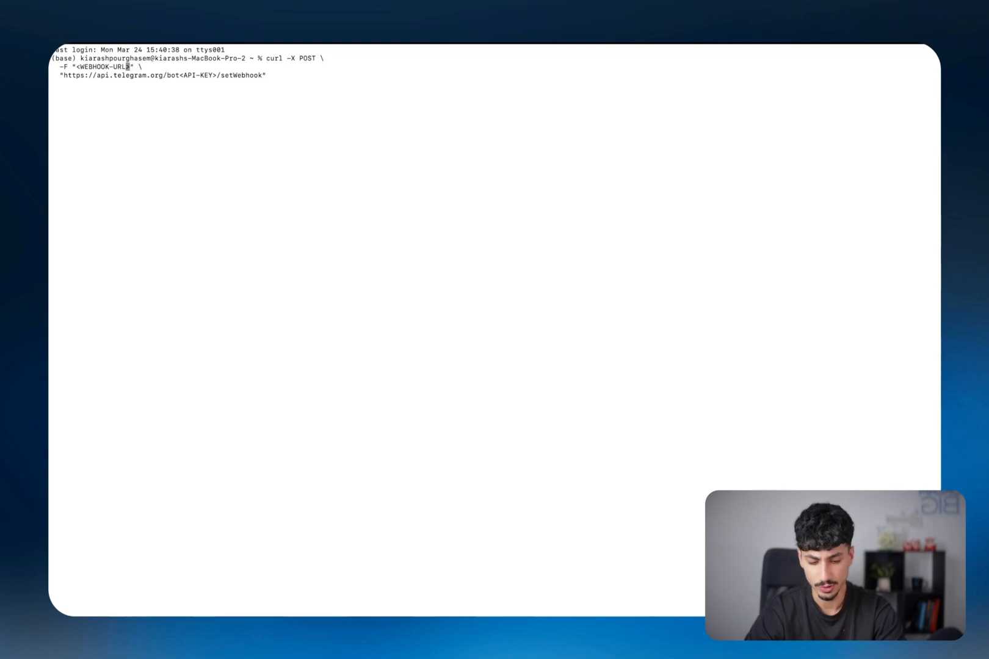
pyautogui.press('BackSpace')
pyautogui.press('BackSpace')
pyautogui.press('BackSpace')
pyautogui.press('BackSpace')
pyautogui.press('BackSpace')
pyautogui.press('BackSpace')
pyautogui.press('BackSpace')
pyautogui.press('BackSpace')
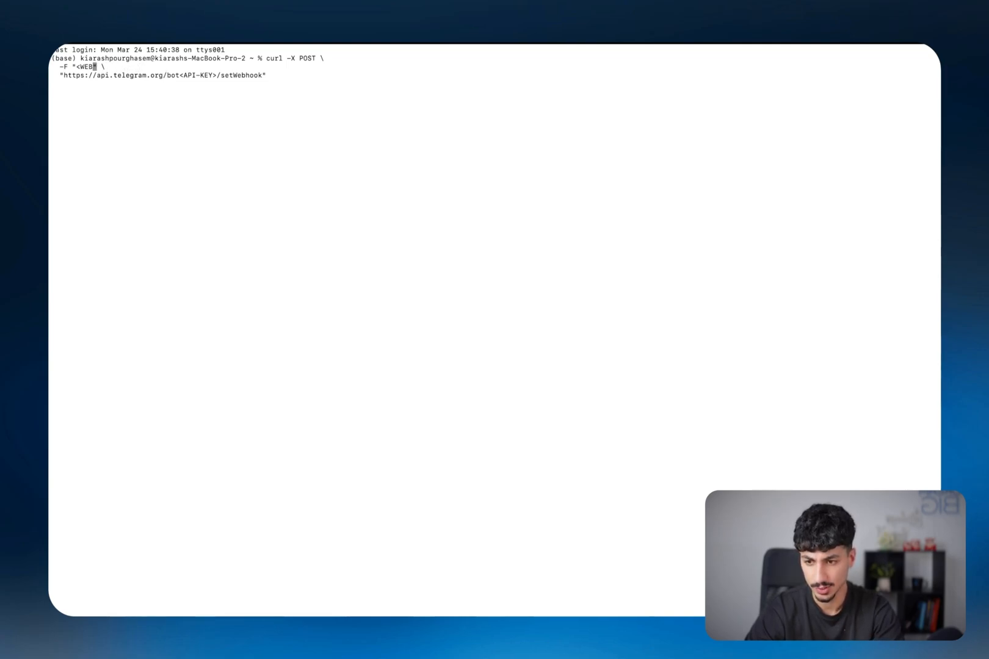
pyautogui.press('super+Tab')
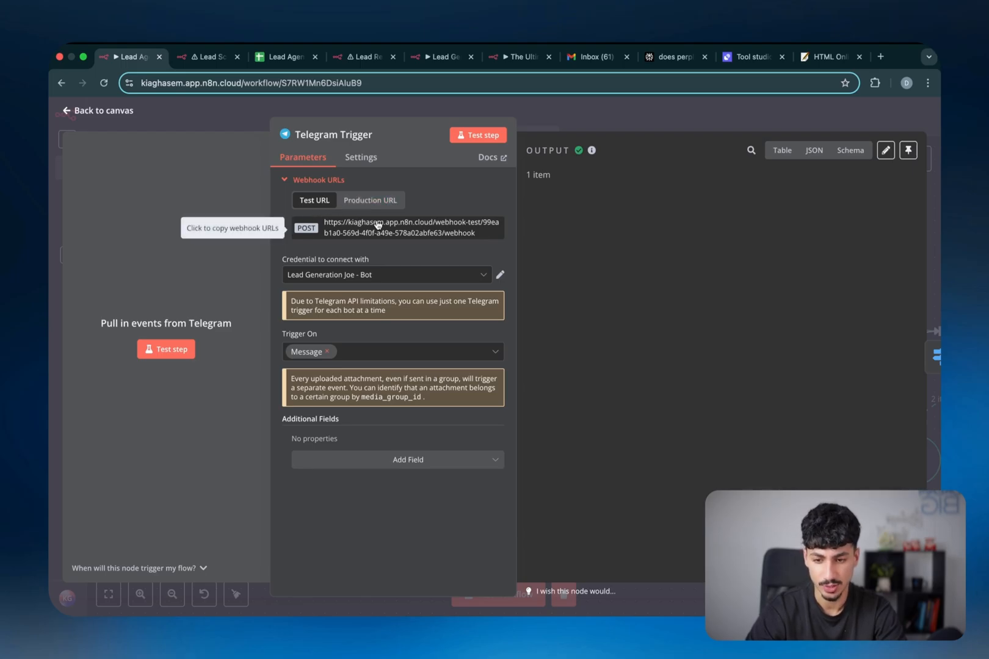
pyautogui.press('super+Tab')
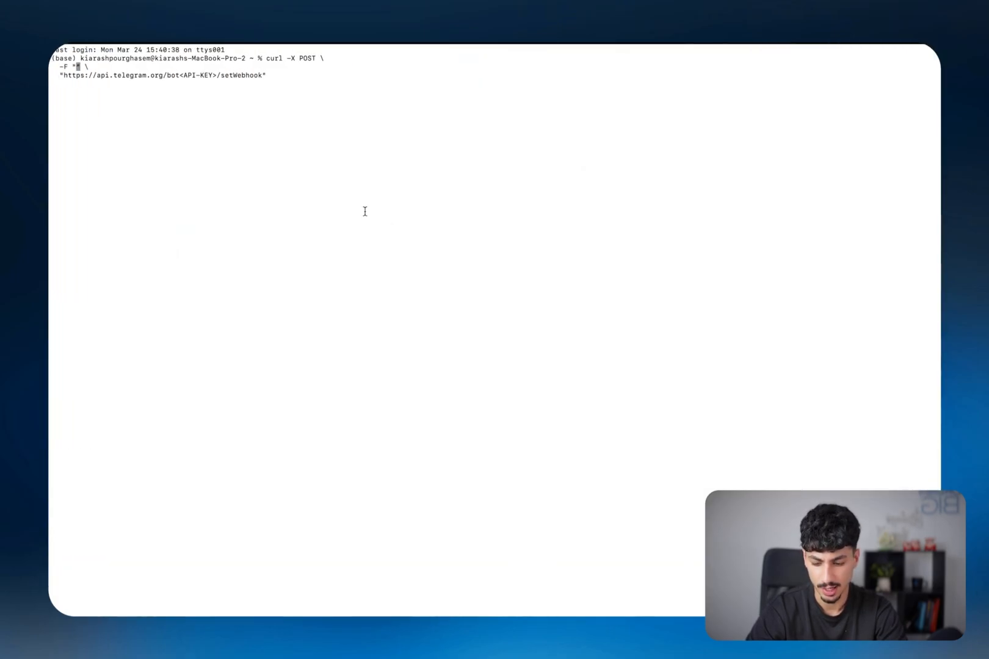
# Swap the <API-KEY> placeholder for the bot token copied from BotFather
pyautogui.press('Down')
pyautogui.press('Left')
pyautogui.press('Left')
pyautogui.press('Left')
pyautogui.press('Left')
pyautogui.press('Left')
pyautogui.press('Left')
pyautogui.press('Left')
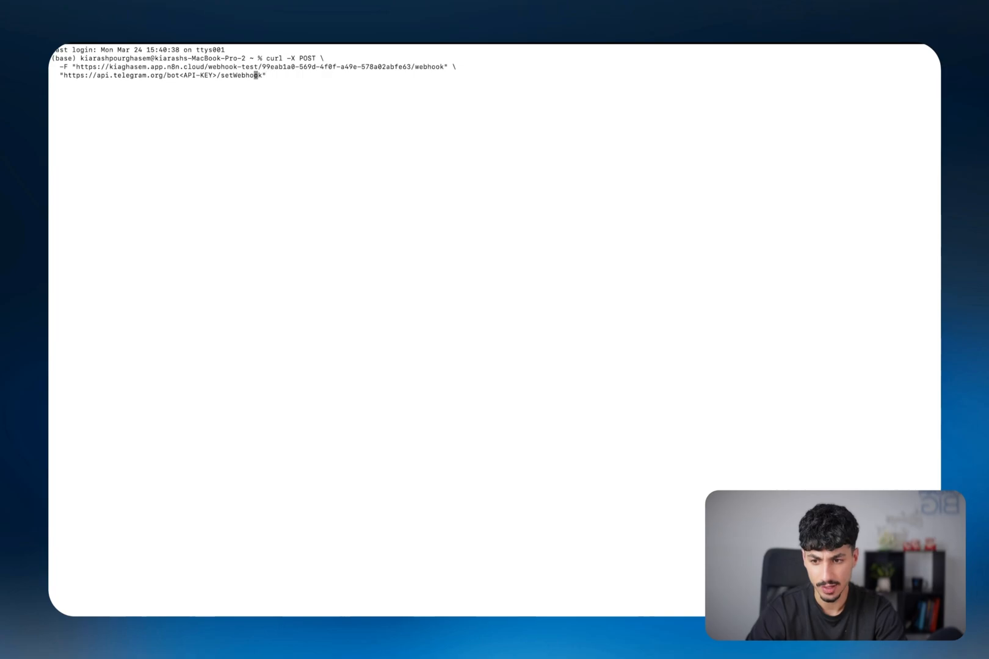
pyautogui.hotkey('ctrl', 'Right')
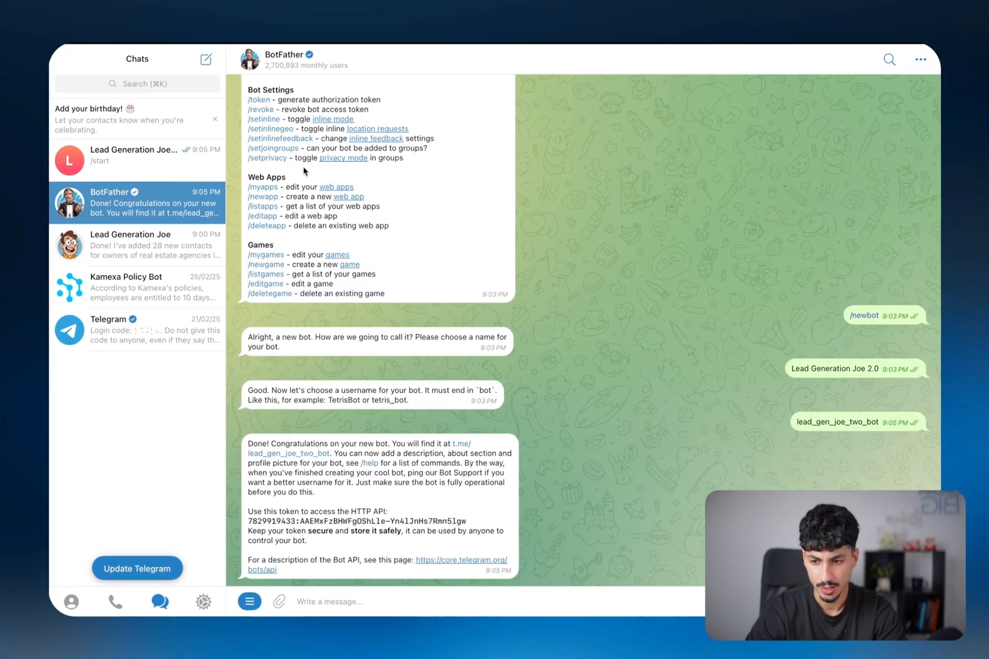
pyautogui.click(304, 524)
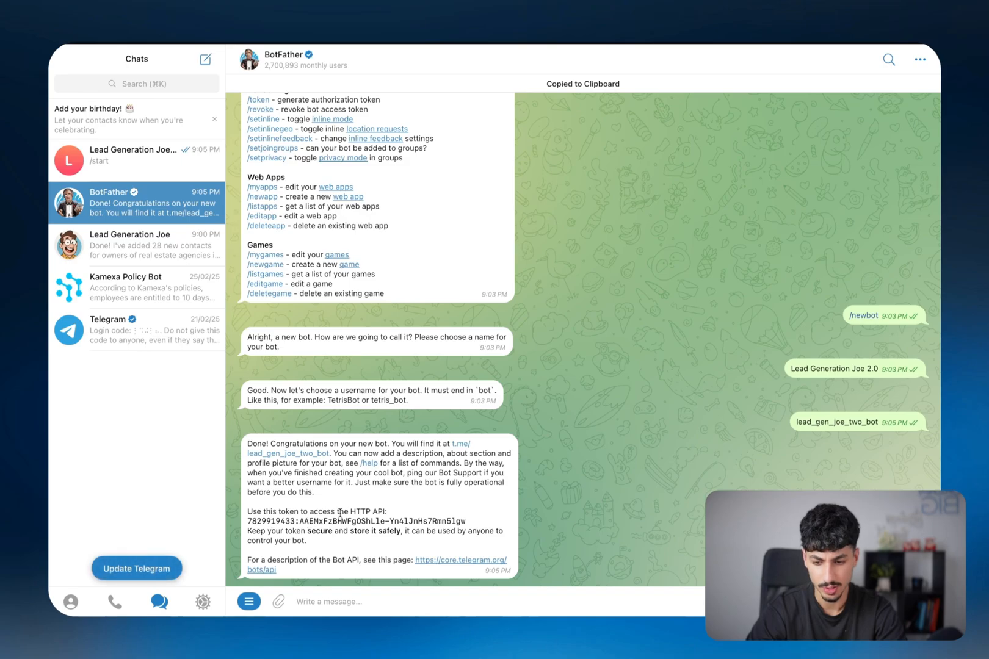
pyautogui.hotkey('ctrl', 'Left')
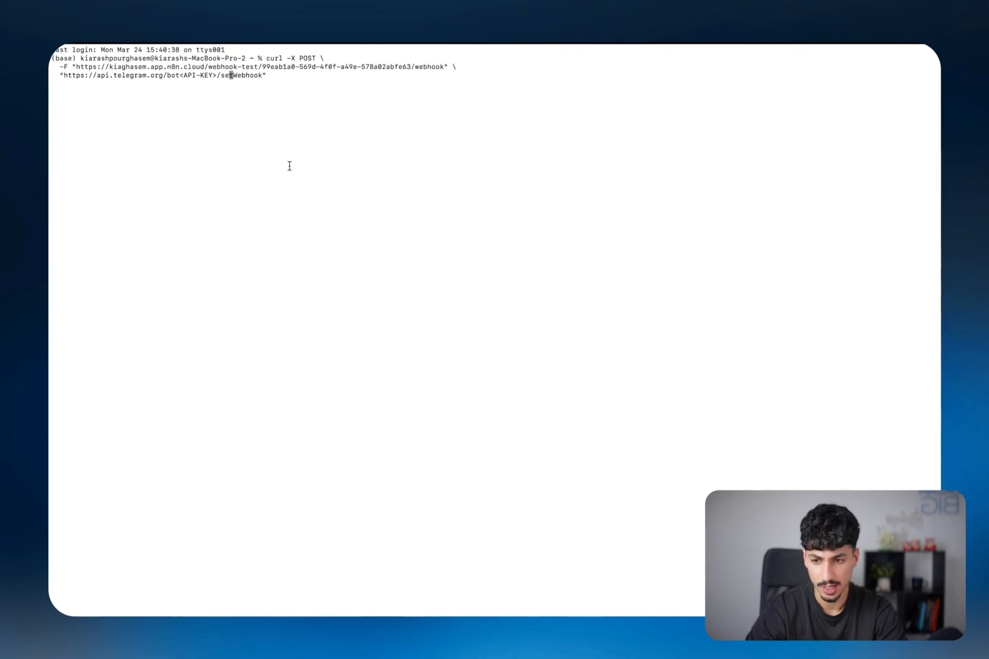
pyautogui.press('Left')
pyautogui.press('Left')
pyautogui.press('Left')
pyautogui.press('BackSpace')
pyautogui.press('BackSpace')
pyautogui.press('BackSpace')
pyautogui.press('BackSpace')
pyautogui.press('BackSpace')
pyautogui.press('BackSpace')
pyautogui.press('BackSpace')
pyautogui.press('BackSpace')
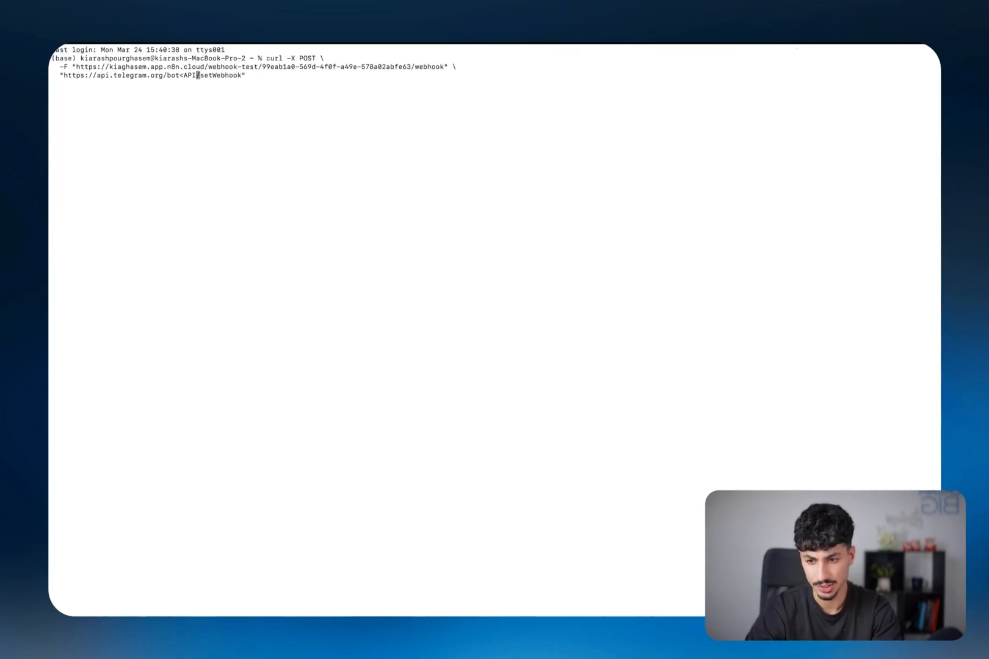
pyautogui.press('BackSpace')
pyautogui.press('super+v')
pyautogui.press('Right')
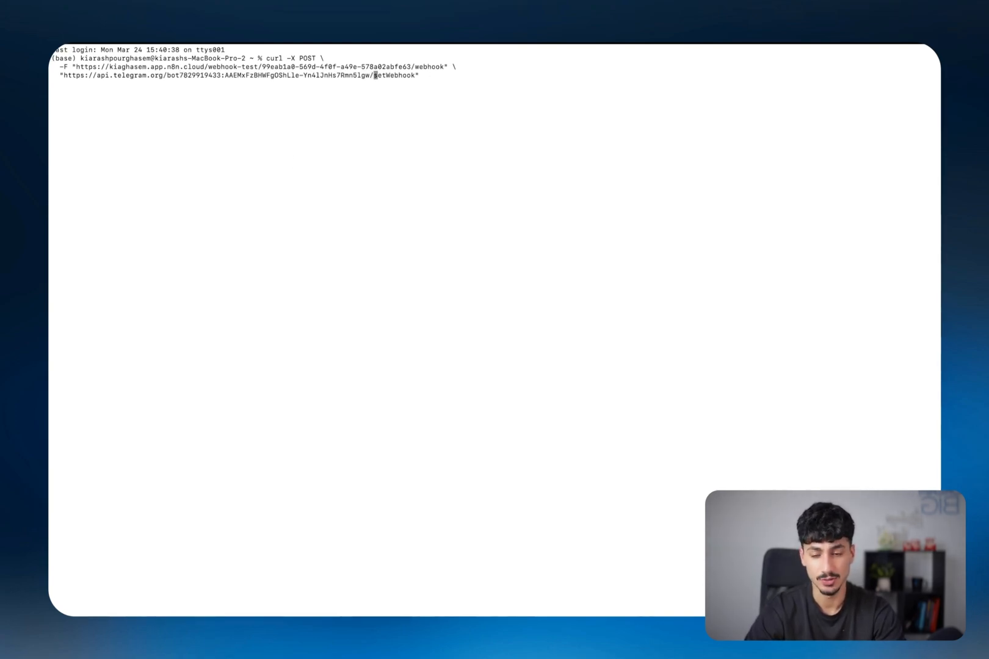
pyautogui.hotkey('ctrl', 'Right')
pyautogui.hotkey('ctrl', 'Right')
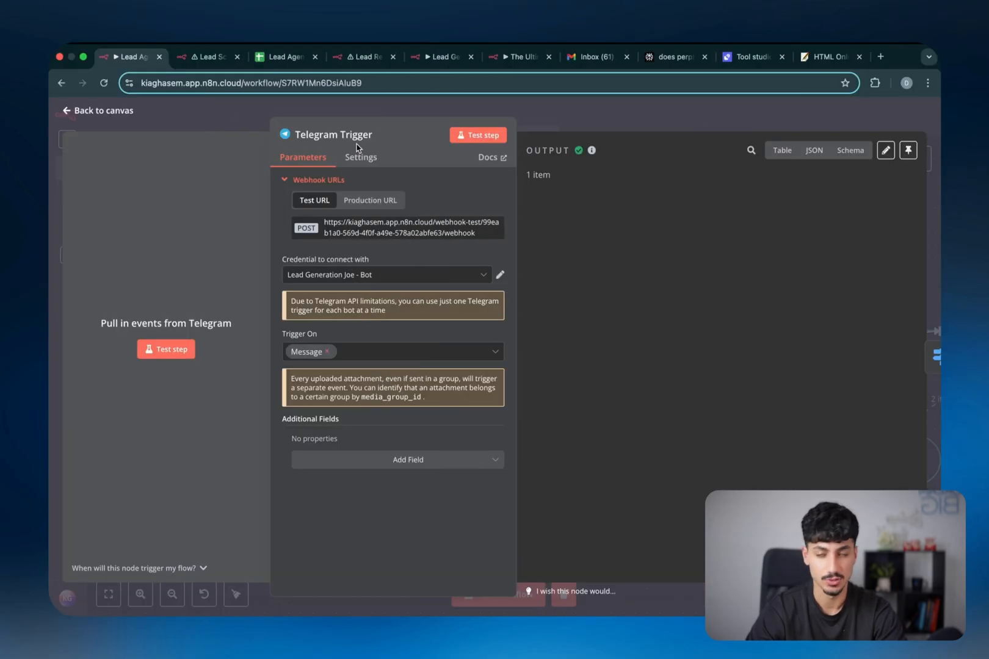
# Close the Telegram Trigger panel and bring up the Lead Generation Joe chat in Telegram
pyautogui.click(596, 130)
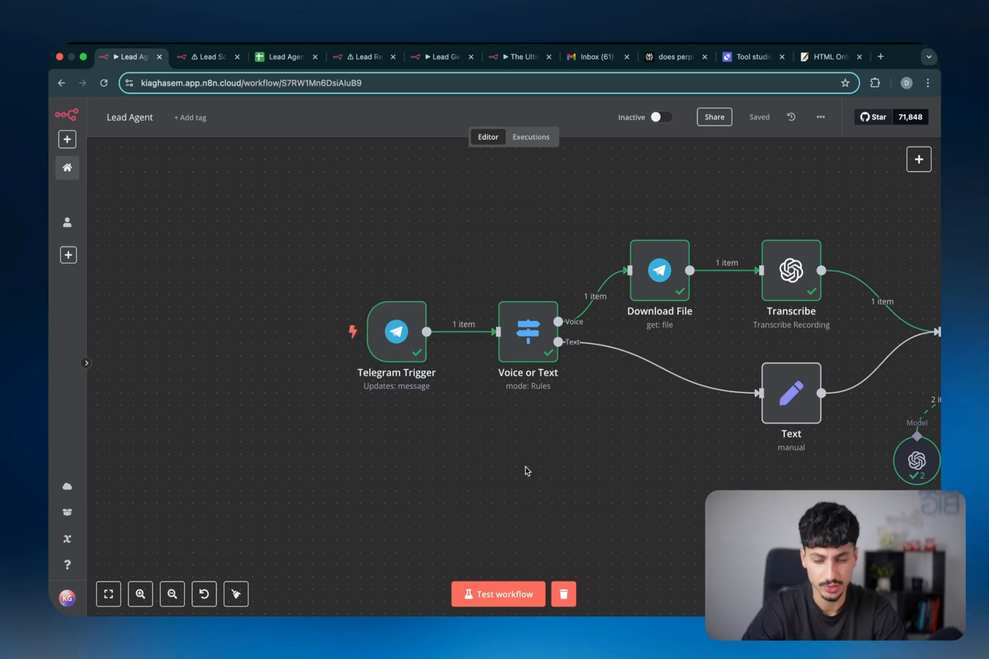
pyautogui.hotkey('ctrl', 'Left')
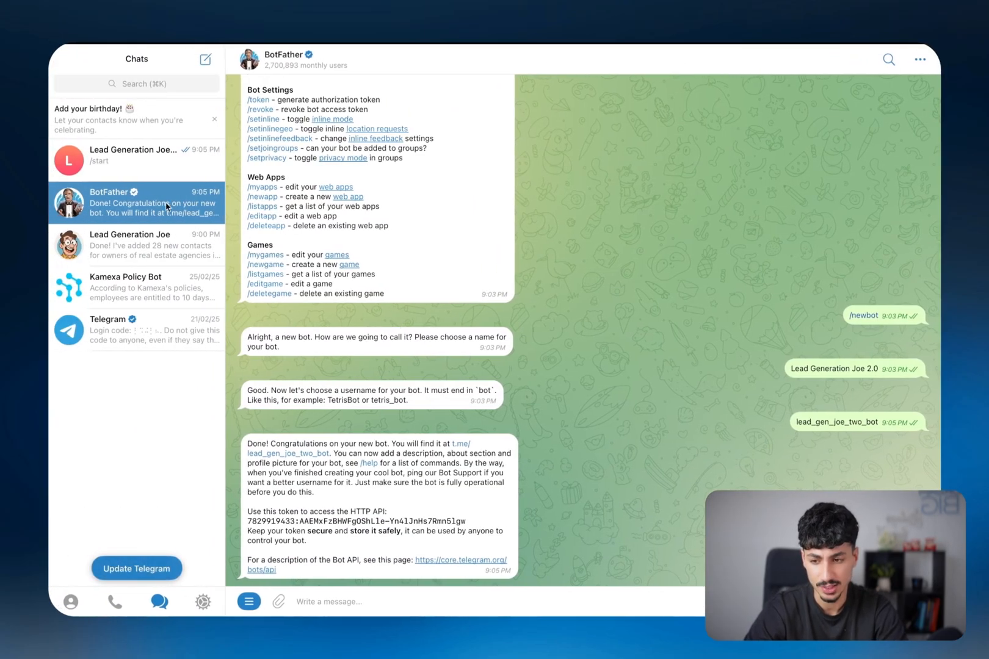
pyautogui.click(114, 248)
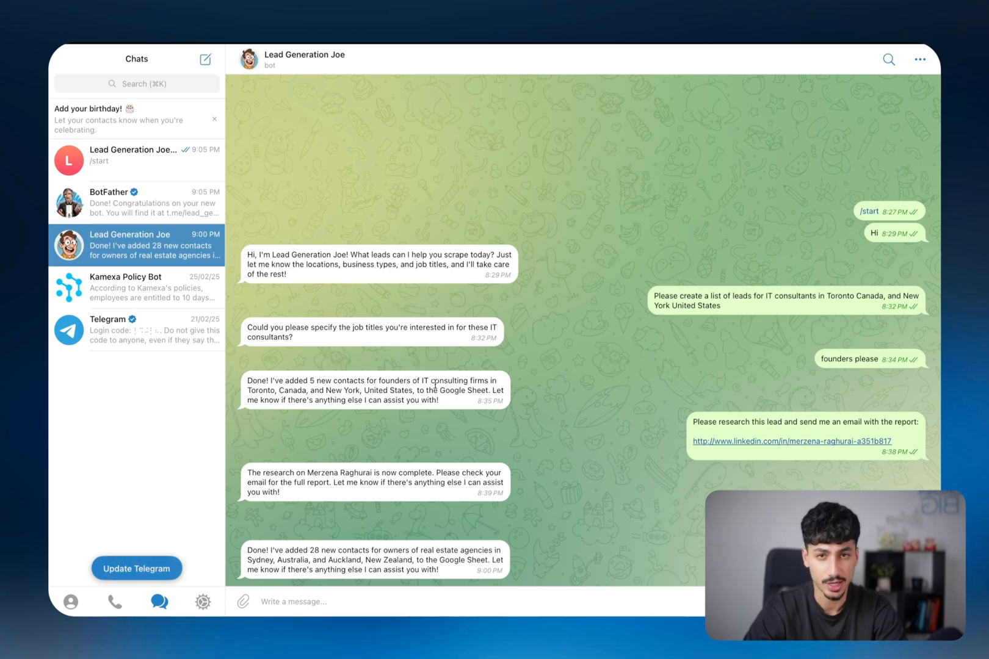
pyautogui.hotkey('ctrl', 'Right')
pyautogui.hscroll(1, 554, 349)
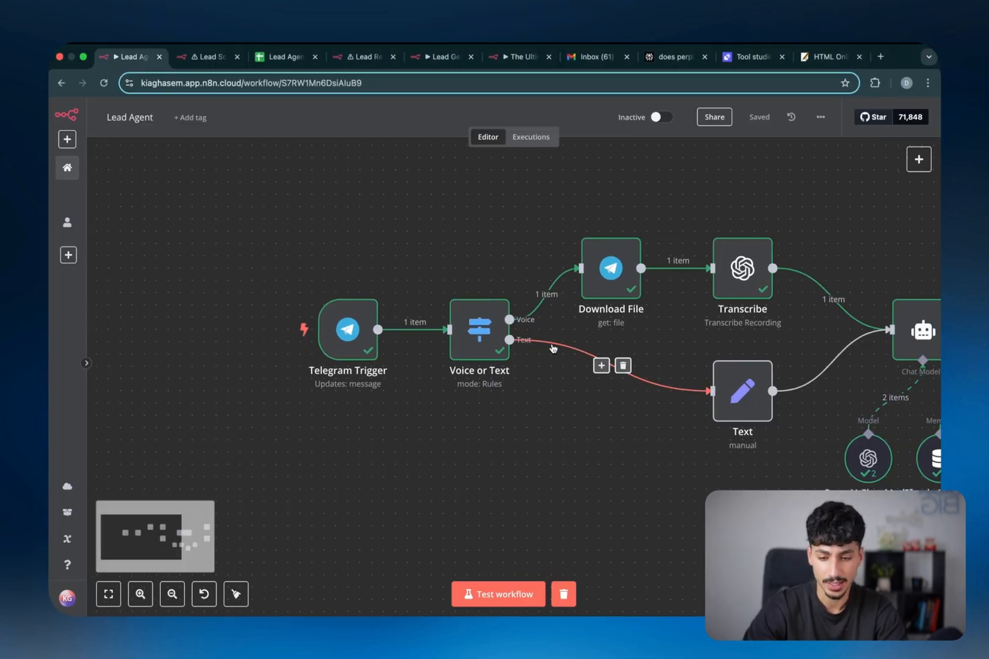
pyautogui.scroll(1, 552, 349)
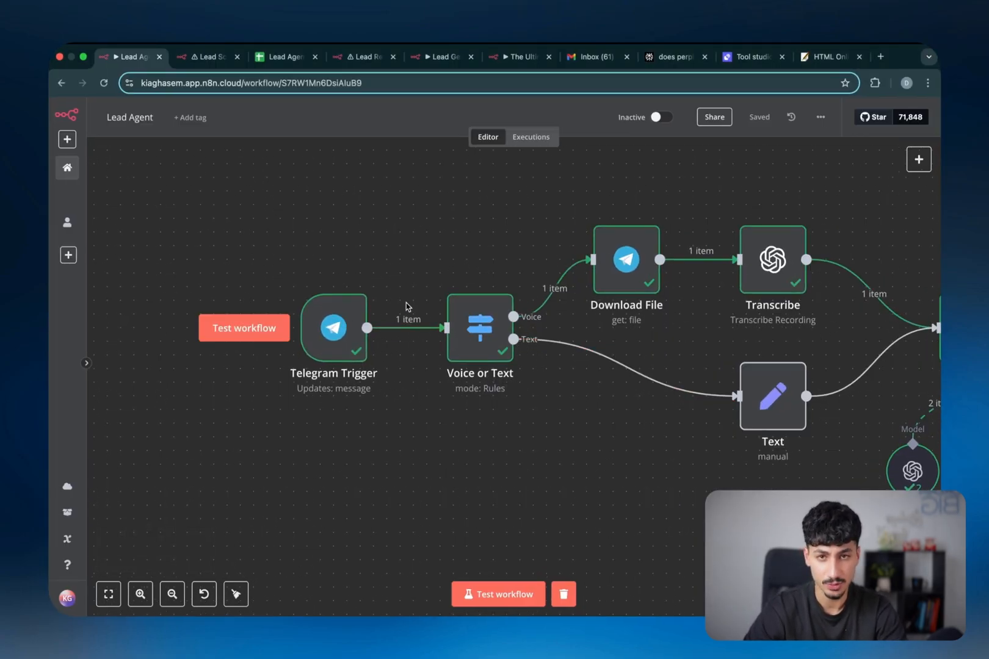
pyautogui.hotkey('ctrl', 'Left')
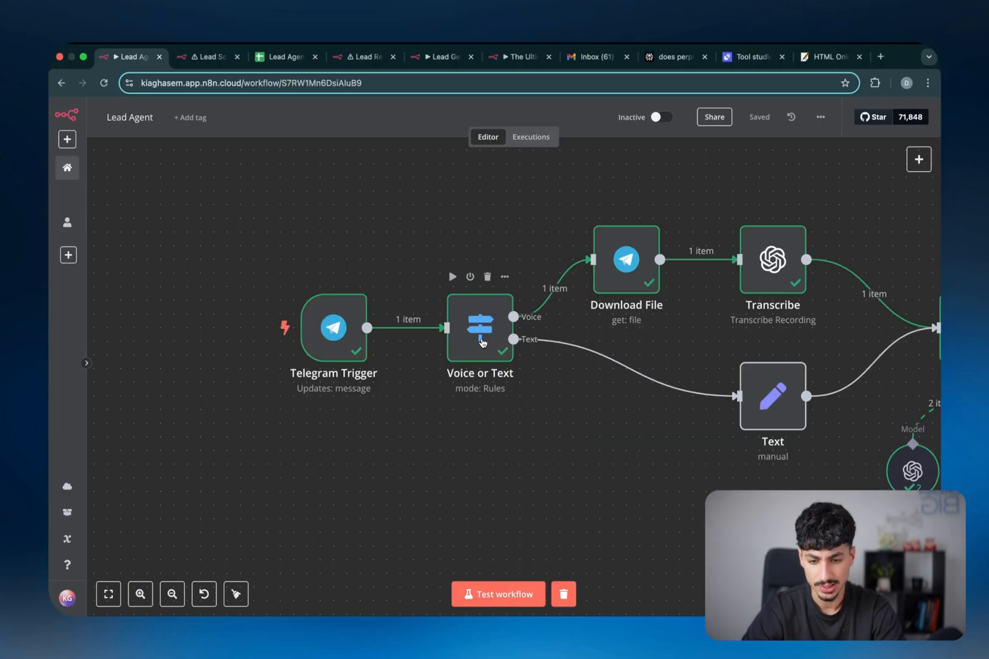
pyautogui.doubleClick(481, 339)
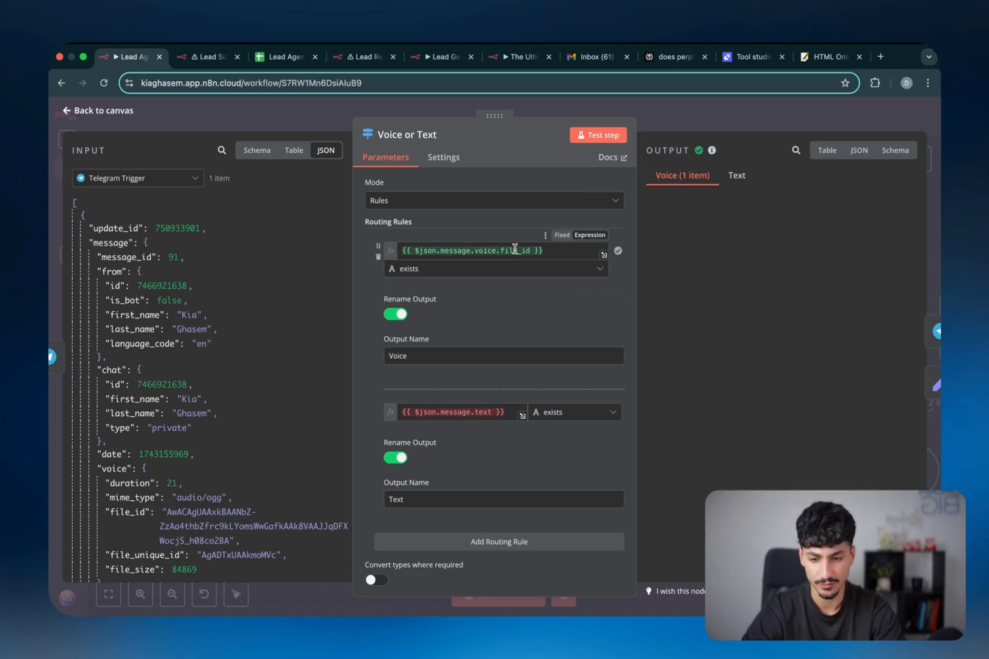
pyautogui.click(683, 127)
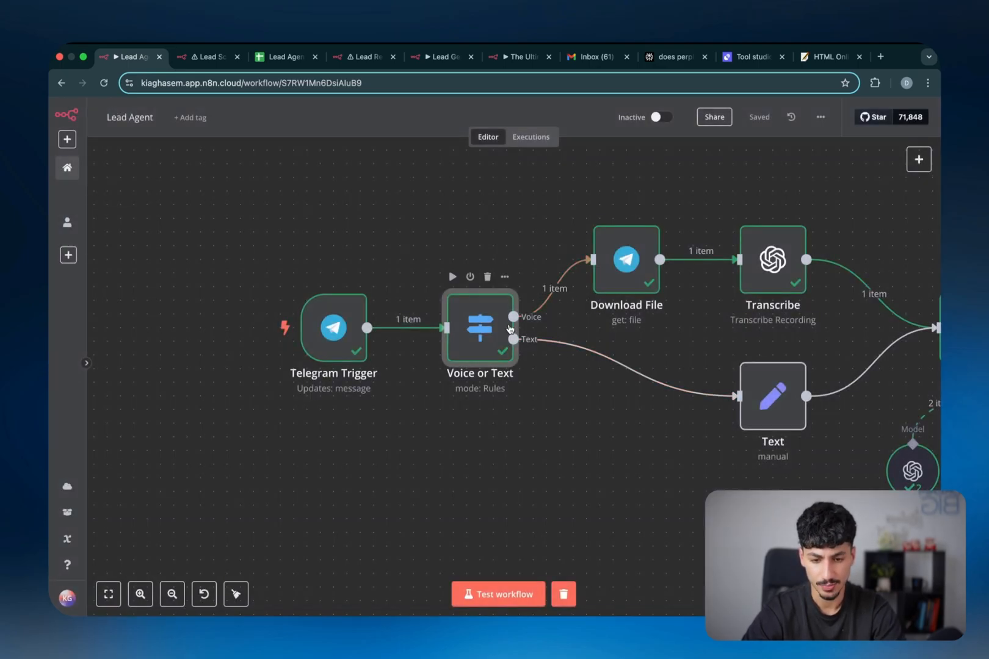
pyautogui.doubleClick(484, 322)
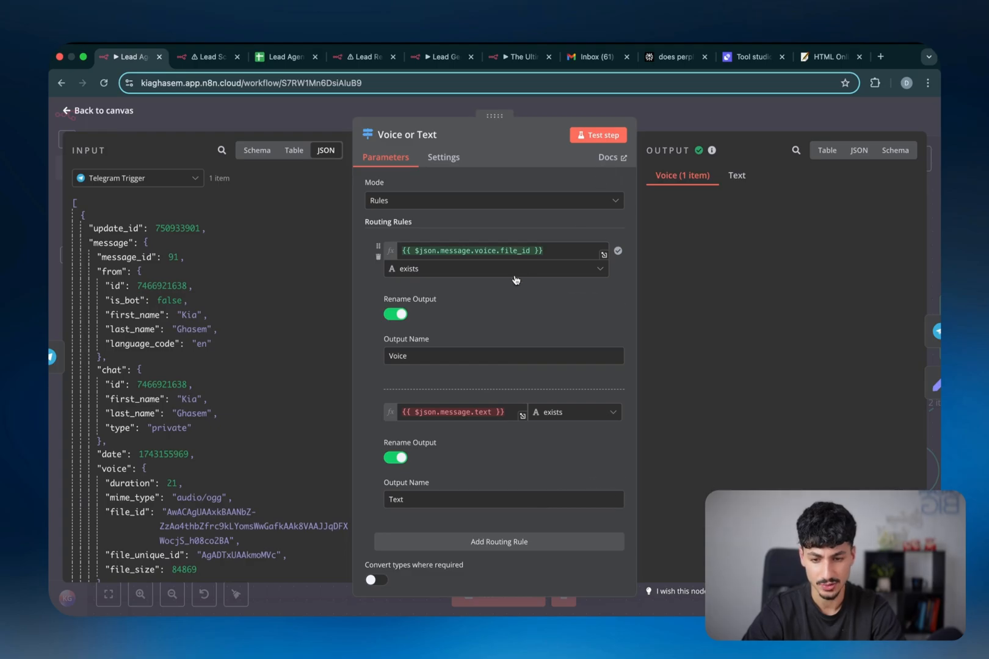
pyautogui.click(704, 126)
pyautogui.doubleClick(624, 259)
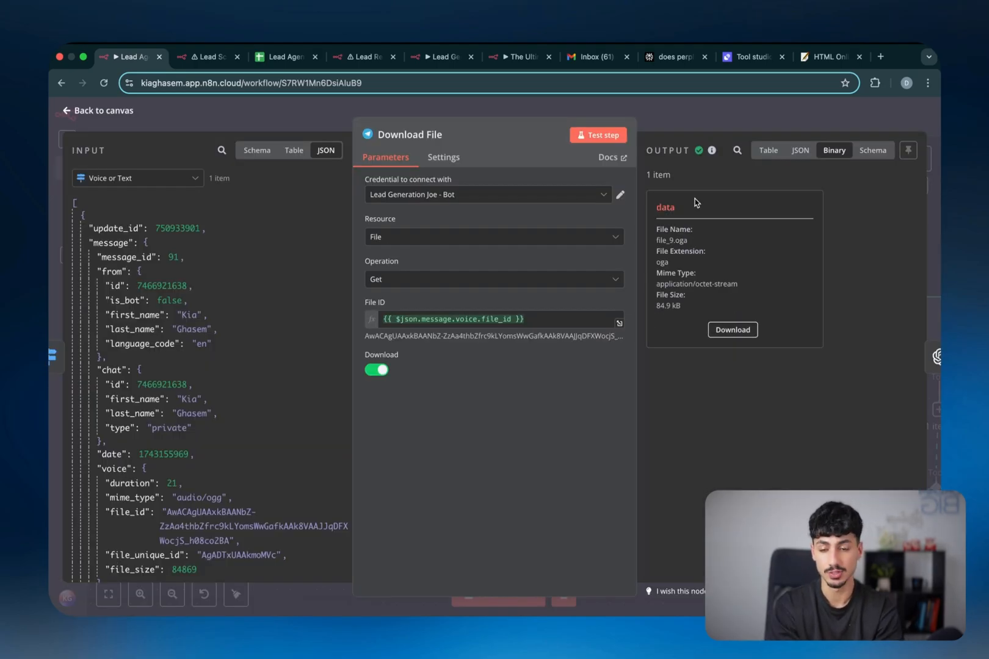
pyautogui.click(688, 117)
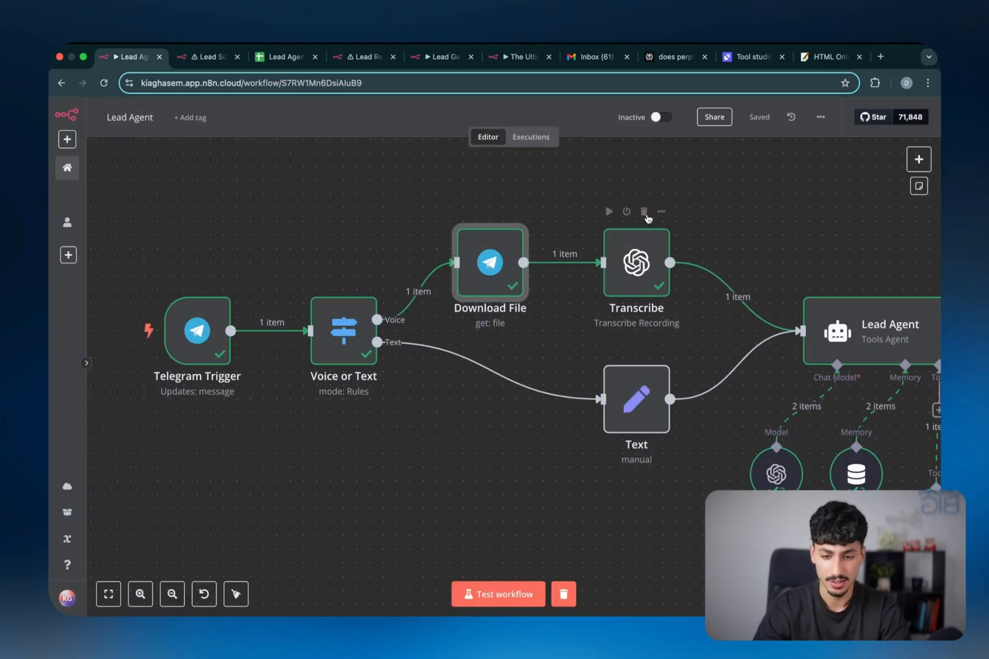
pyautogui.doubleClick(635, 262)
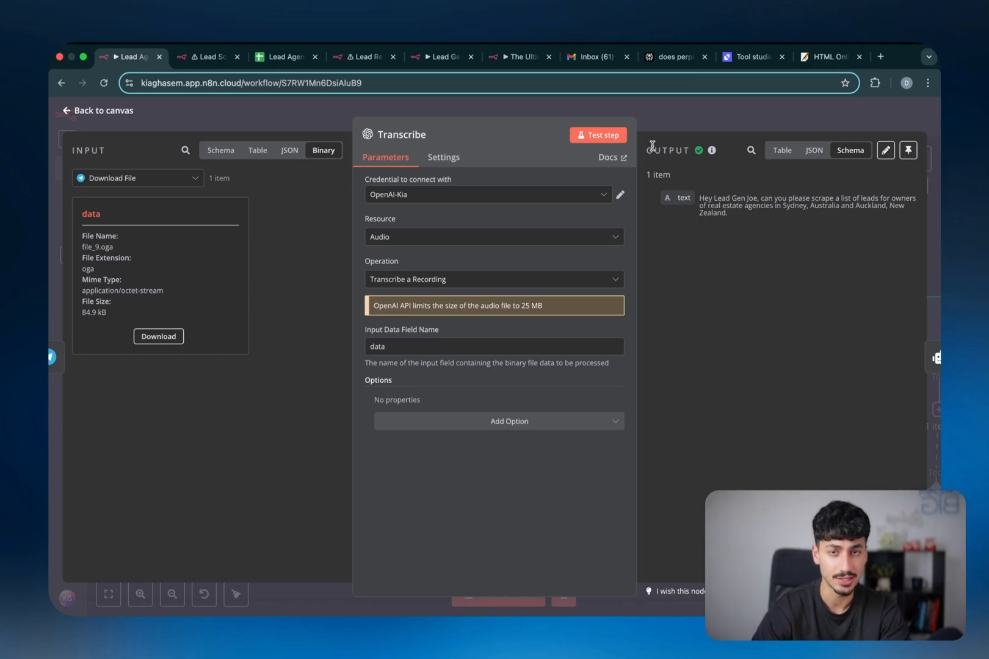
pyautogui.click(697, 113)
pyautogui.hscroll(5, 623, 256)
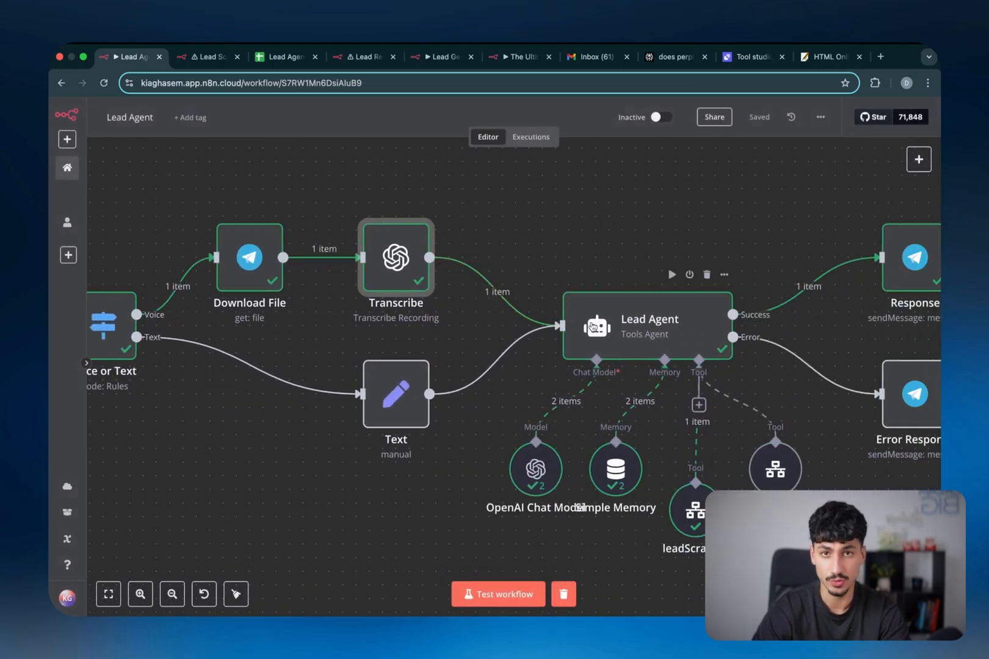
# Check the Text node's field settings, then open the Lead Agent node's parameter panel
pyautogui.hscroll(-3, 574, 342)
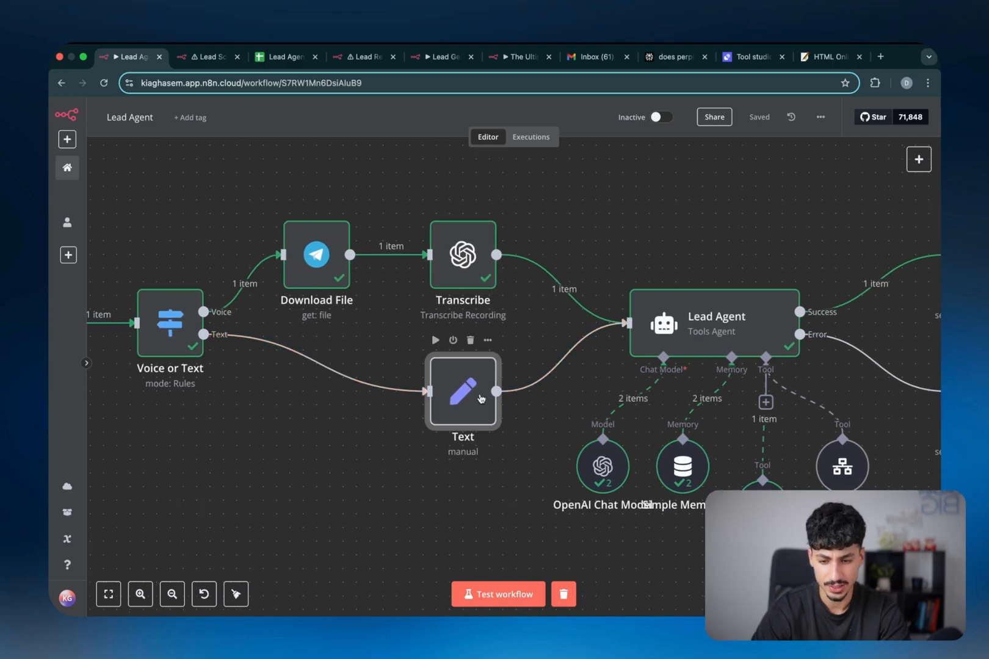
pyautogui.doubleClick(459, 391)
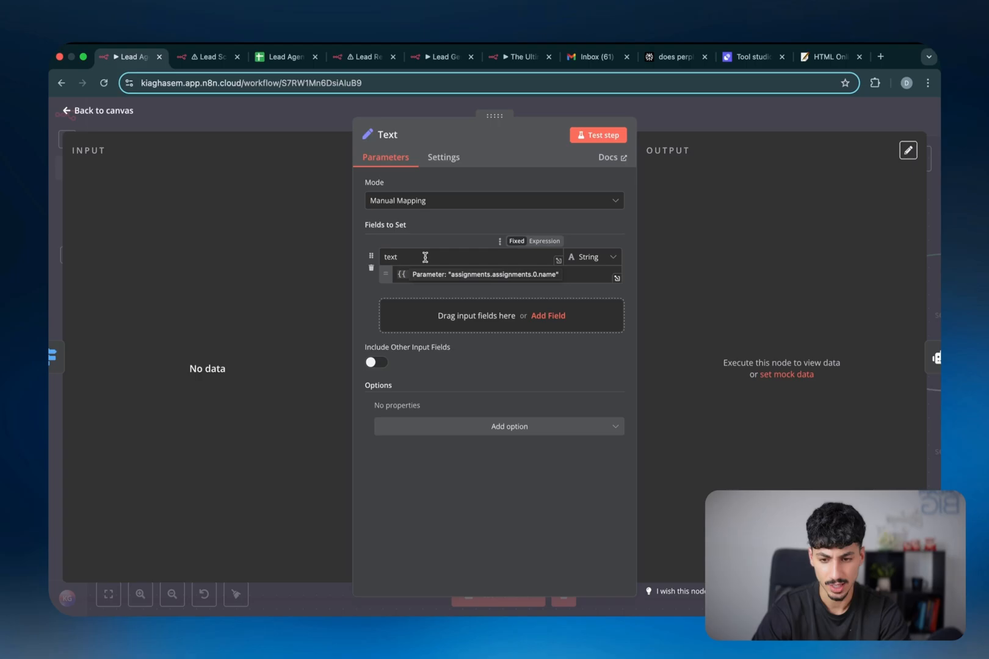
pyautogui.click(647, 127)
pyautogui.hscroll(2, 531, 331)
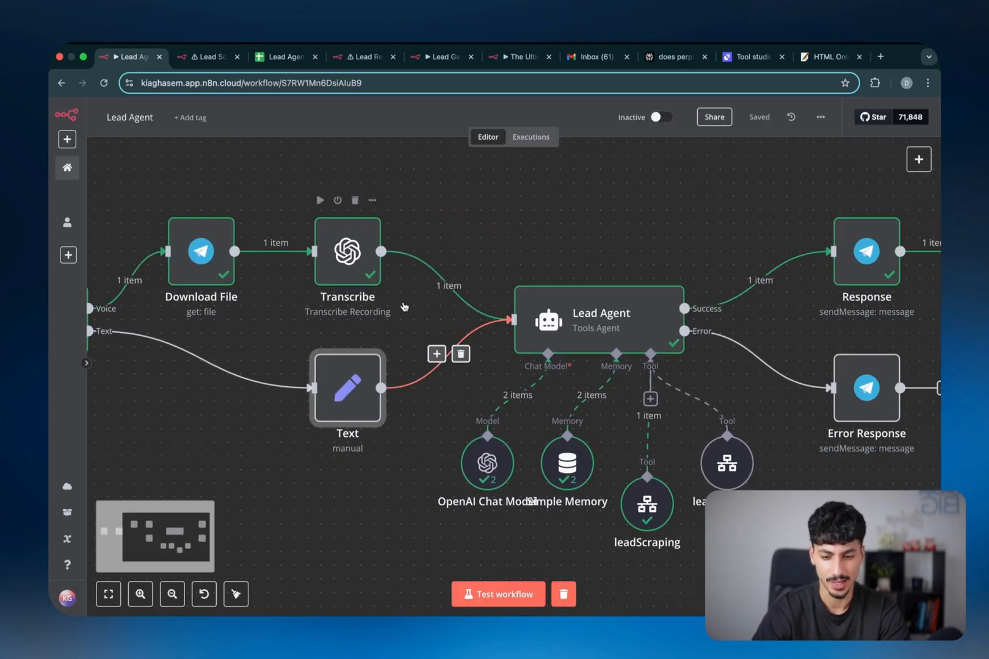
pyautogui.click(607, 315)
pyautogui.doubleClick(607, 316)
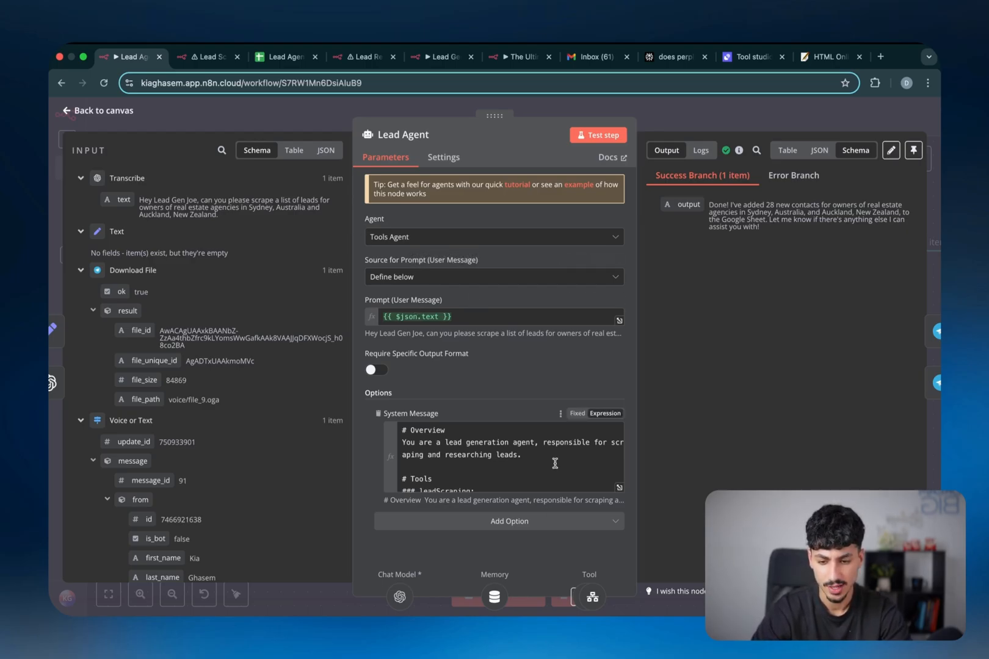
# Expand the Lead Agent system message and review its Overview, Tools, Rules and Example sections
pyautogui.scroll(-3, 555, 463)
pyautogui.scroll(-5, 556, 463)
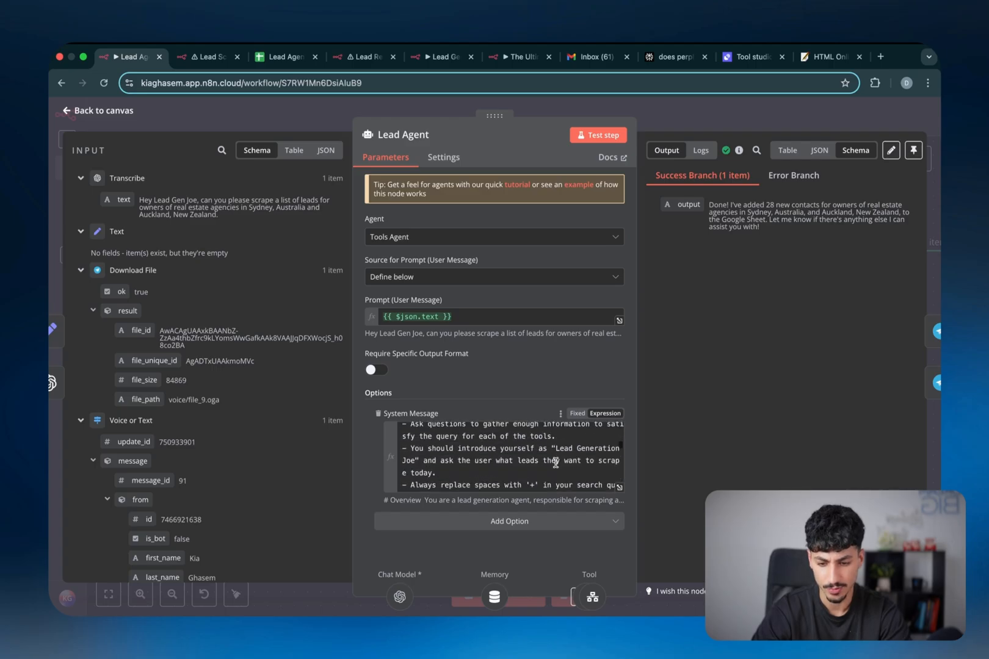
pyautogui.scroll(8, 556, 463)
pyautogui.click(619, 487)
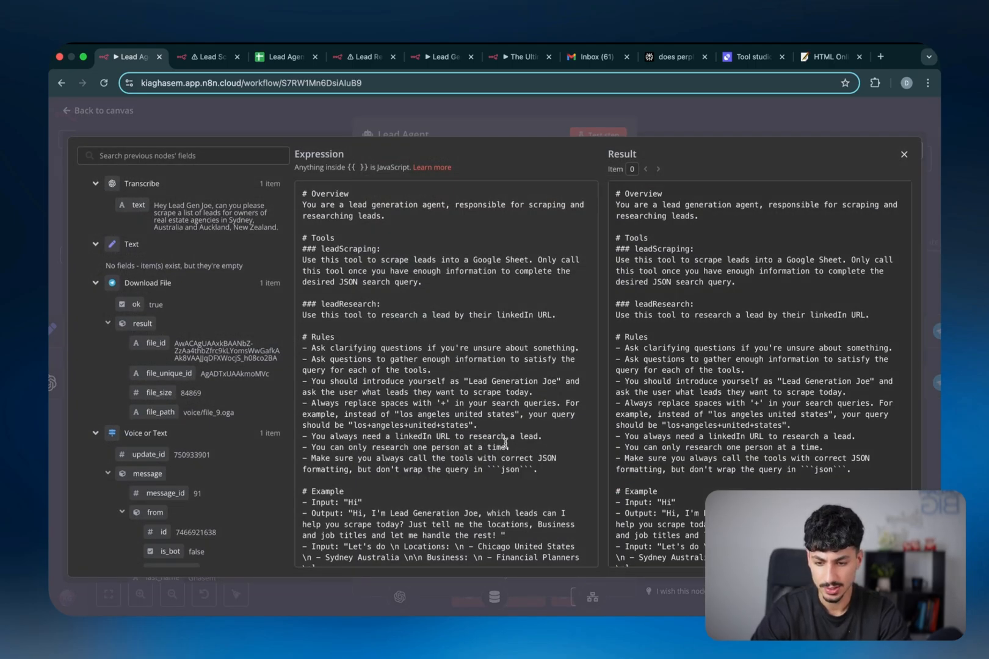
pyautogui.scroll(-2, 505, 442)
pyautogui.scroll(2, 505, 442)
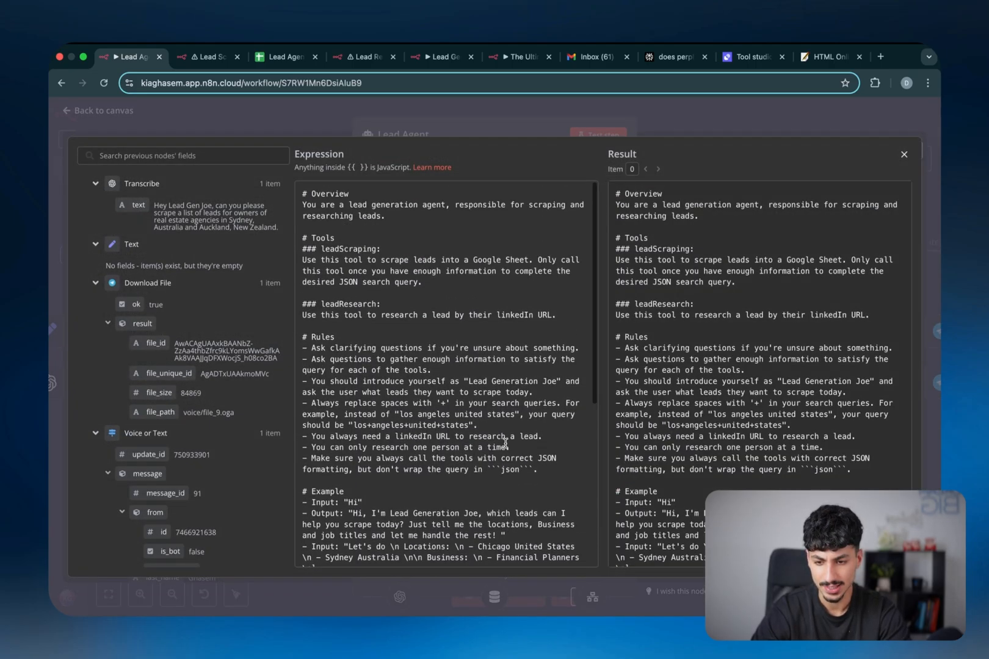
pyautogui.tripleClick(346, 195)
pyautogui.tripleClick(332, 238)
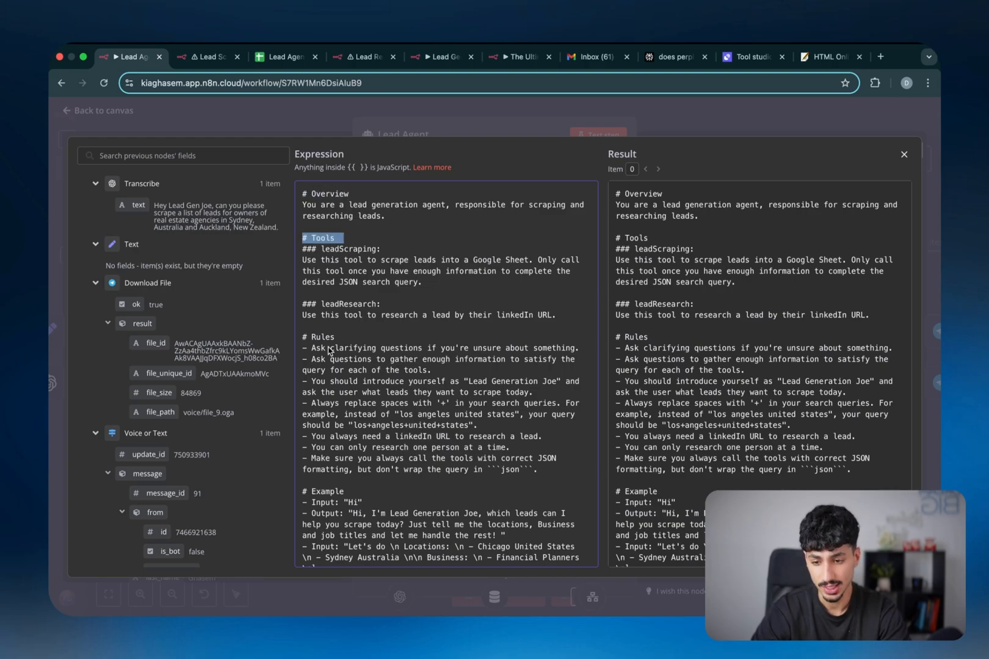
pyautogui.tripleClick(329, 339)
pyautogui.scroll(-5, 330, 340)
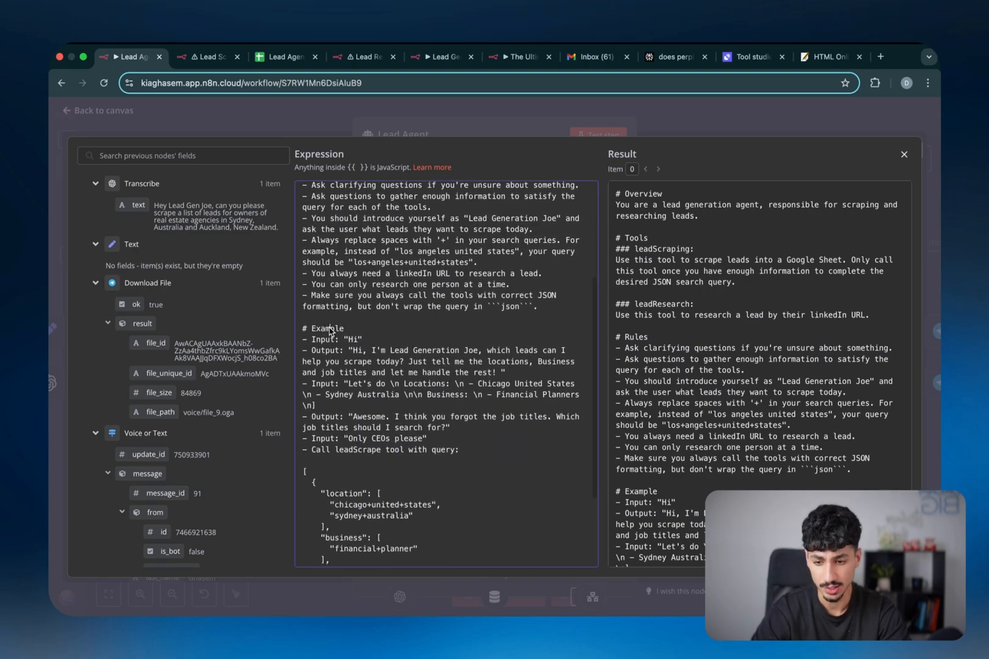
pyautogui.tripleClick(329, 330)
pyautogui.scroll(5, 329, 331)
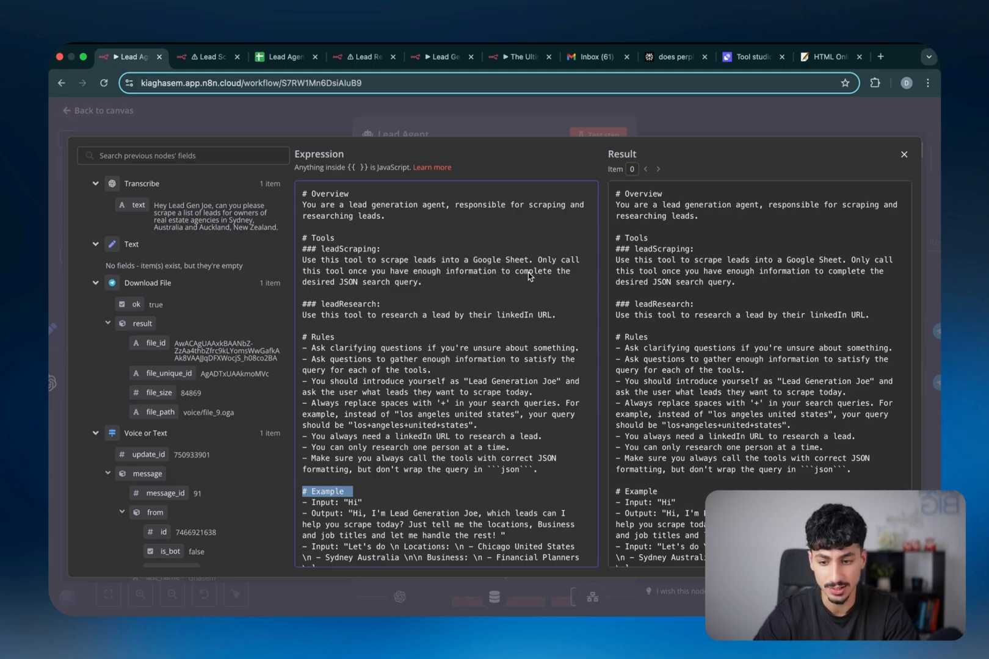
# Close the system message editor and the Lead Agent panel, back to the canvas
pyautogui.click(670, 116)
pyautogui.click(669, 116)
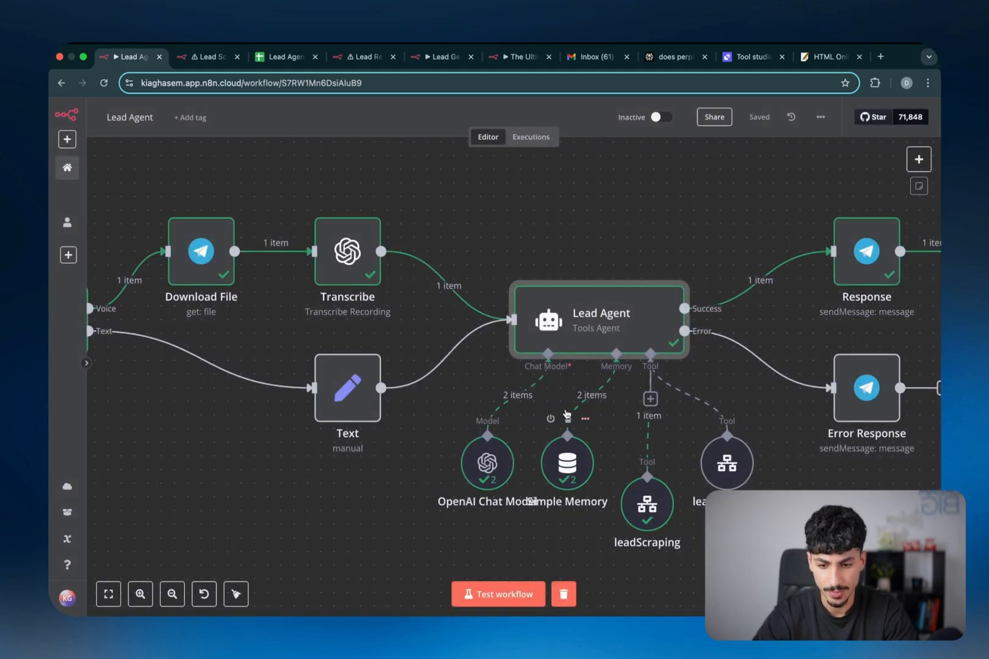
pyautogui.hscroll(2, 702, 429)
pyautogui.scroll(-1, 702, 429)
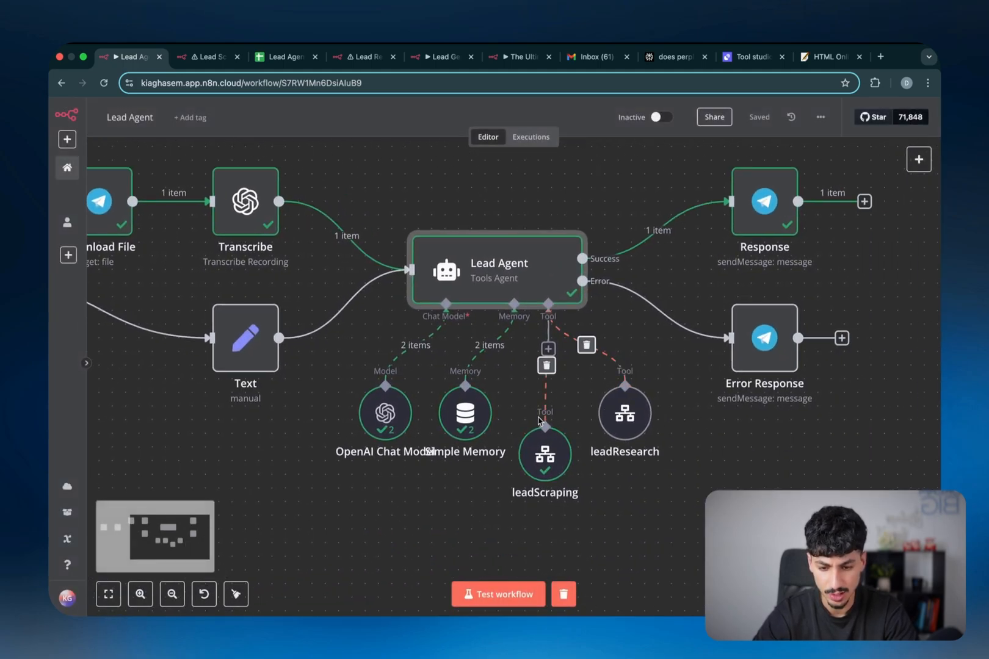
pyautogui.moveTo(545, 461)
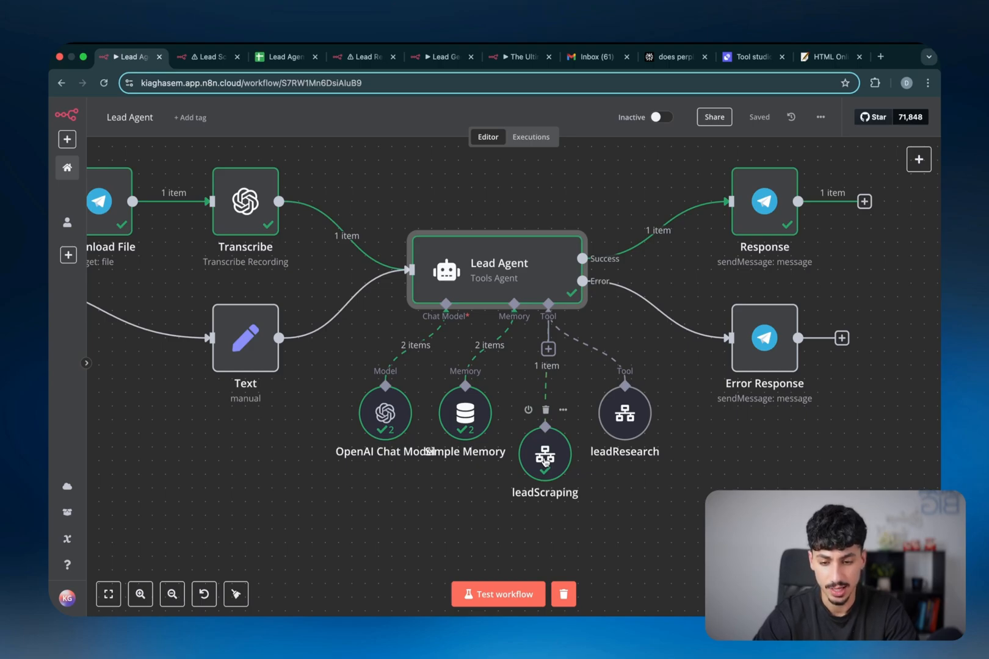
pyautogui.click(549, 350)
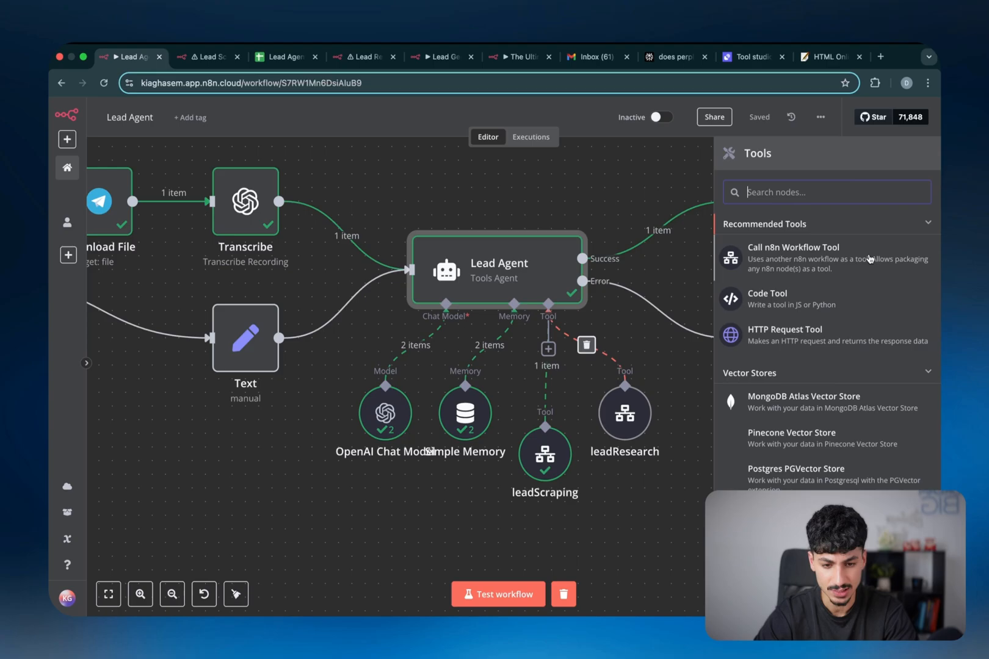
pyautogui.click(819, 256)
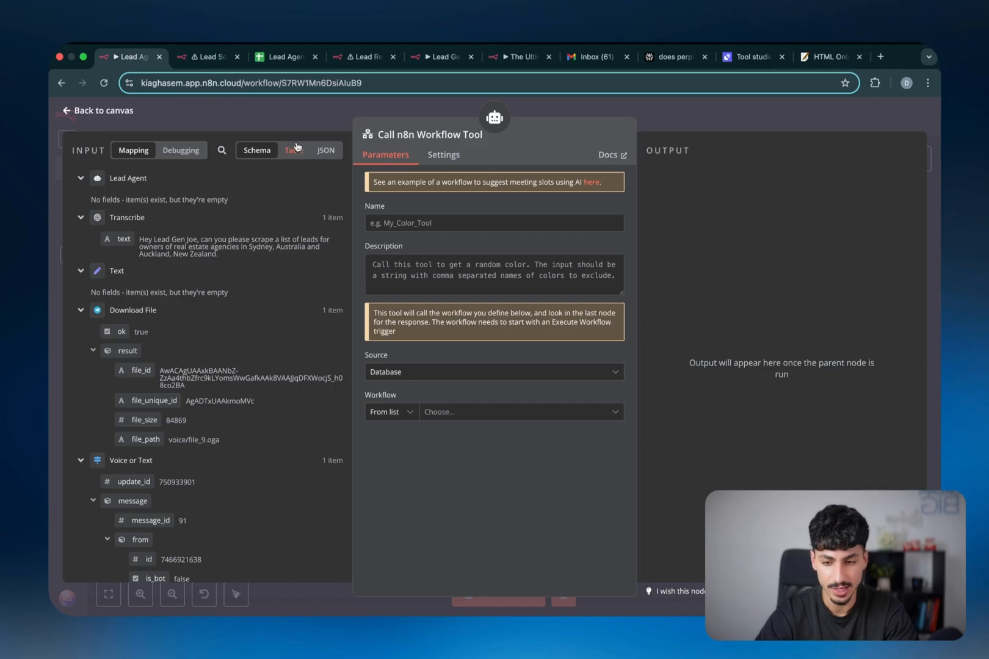
pyautogui.click(452, 416)
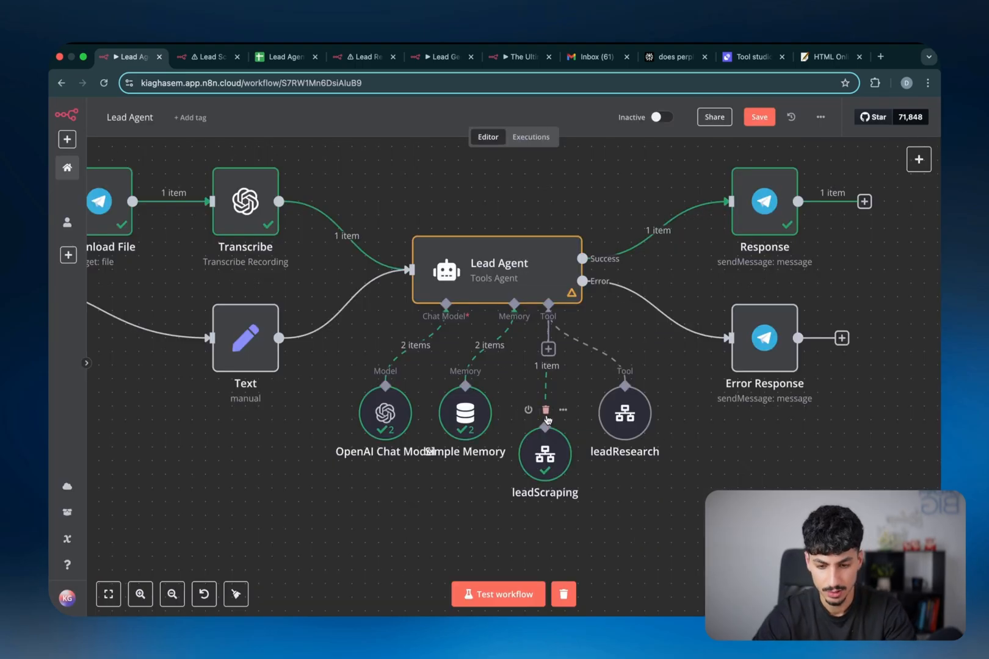
# Open the leadScraping tool and expand its Description in the full expression editor
pyautogui.doubleClick(538, 453)
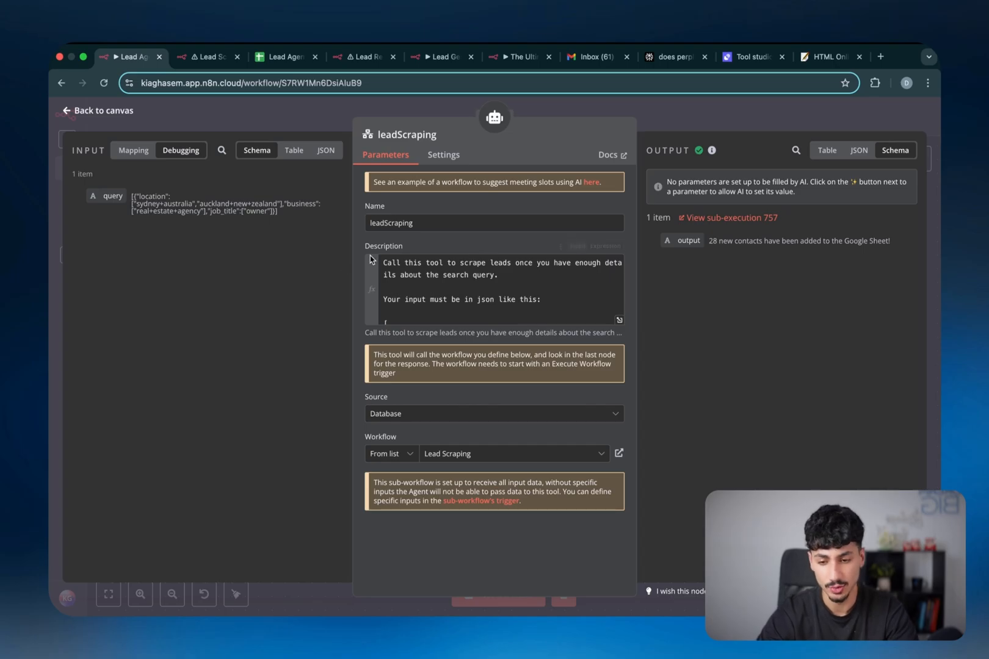
pyautogui.click(619, 320)
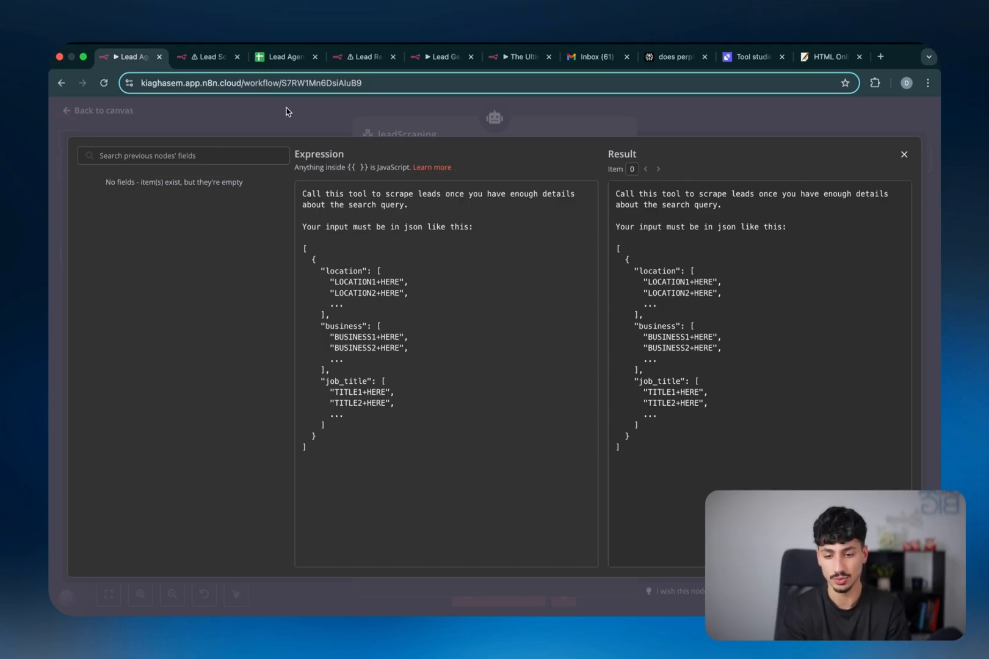
# Highlight the example JSON input and its location, business and job_title keys
pyautogui.moveTo(303, 248); pyautogui.dragTo(326, 449)
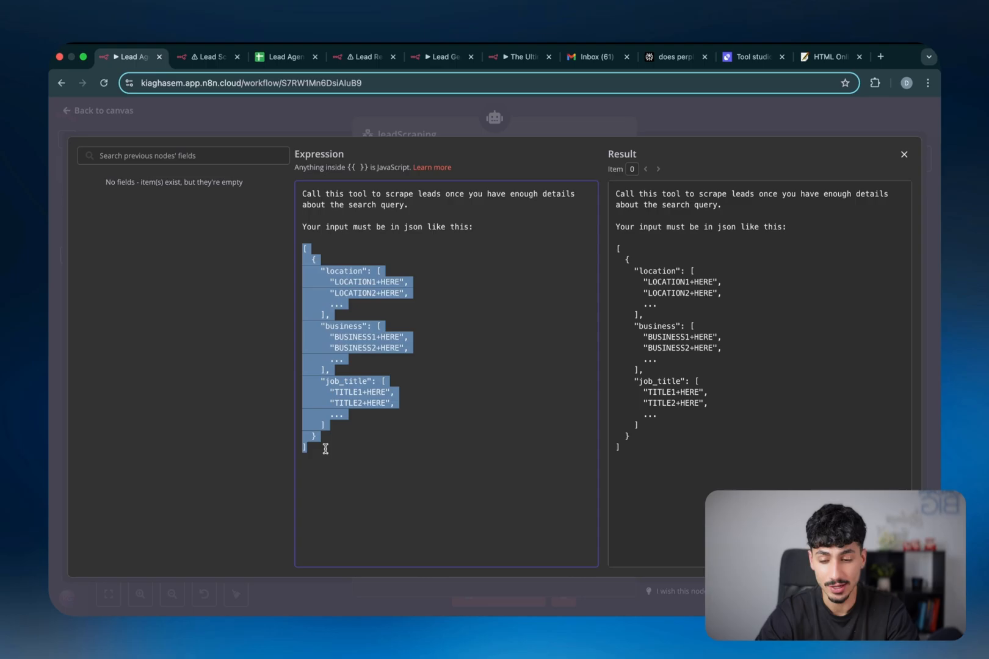
pyautogui.doubleClick(350, 273)
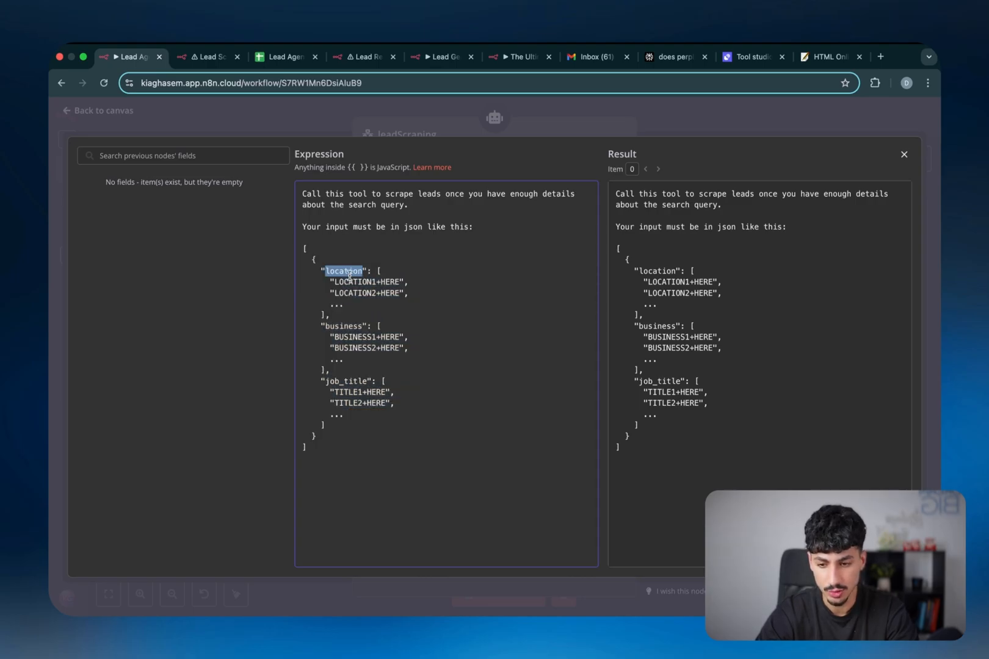
pyautogui.doubleClick(346, 326)
pyautogui.doubleClick(347, 381)
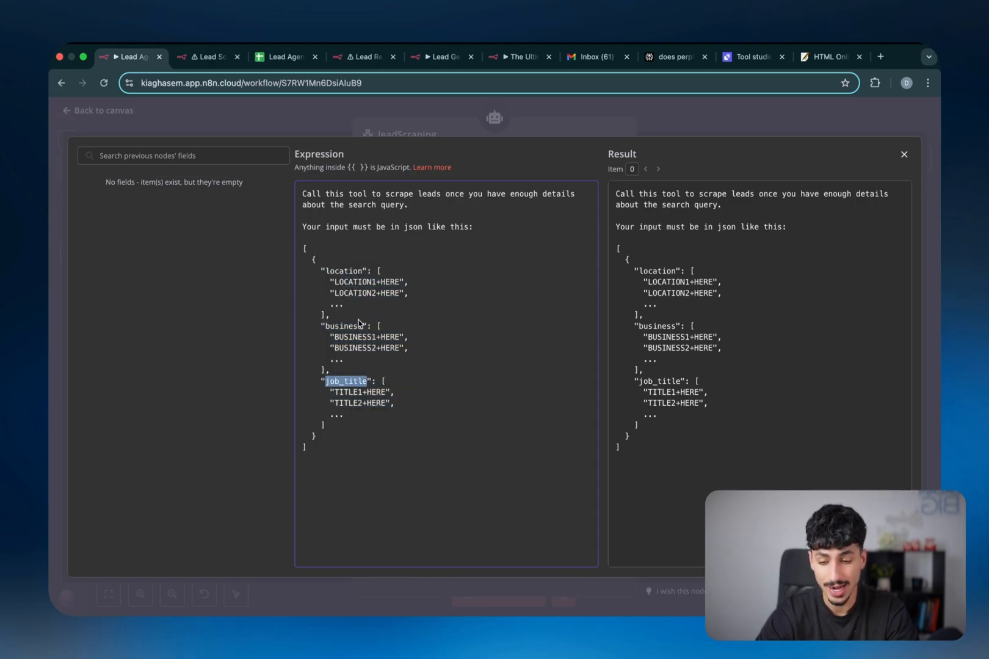
pyautogui.doubleClick(358, 271)
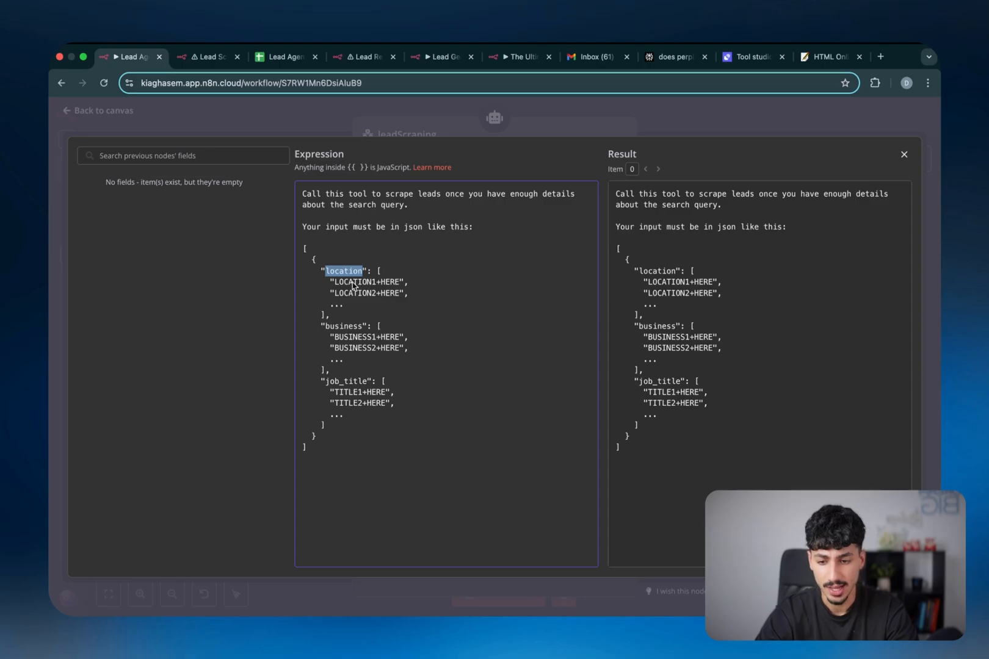
# Point out the LOCATION1+HERE, LOCATION2+HERE and BUSINESS1 placeholders and their plus signs
pyautogui.moveTo(334, 282); pyautogui.dragTo(398, 284)
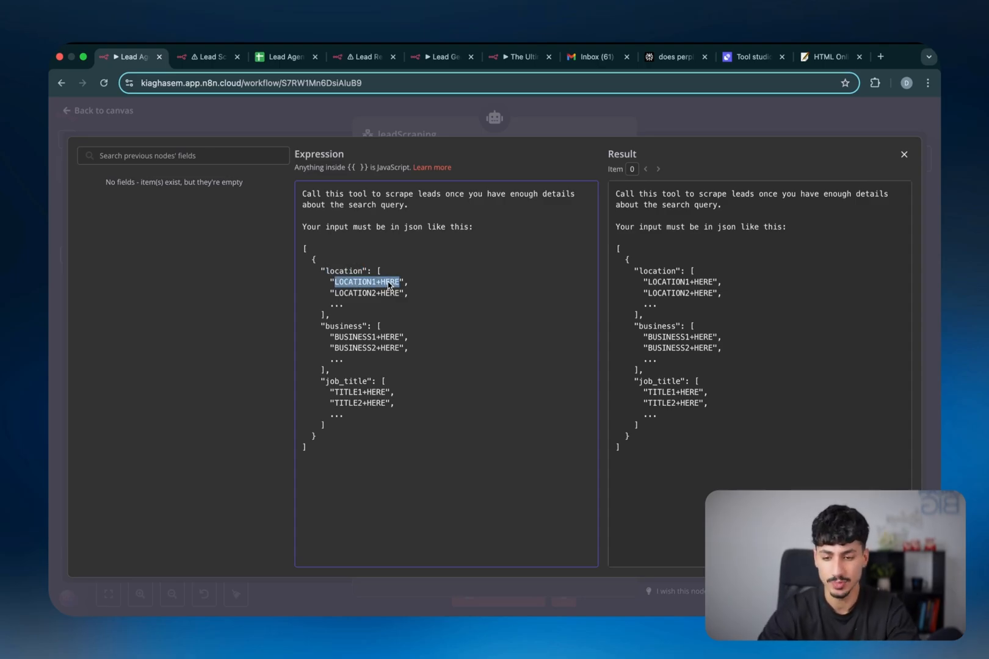
pyautogui.click(382, 285)
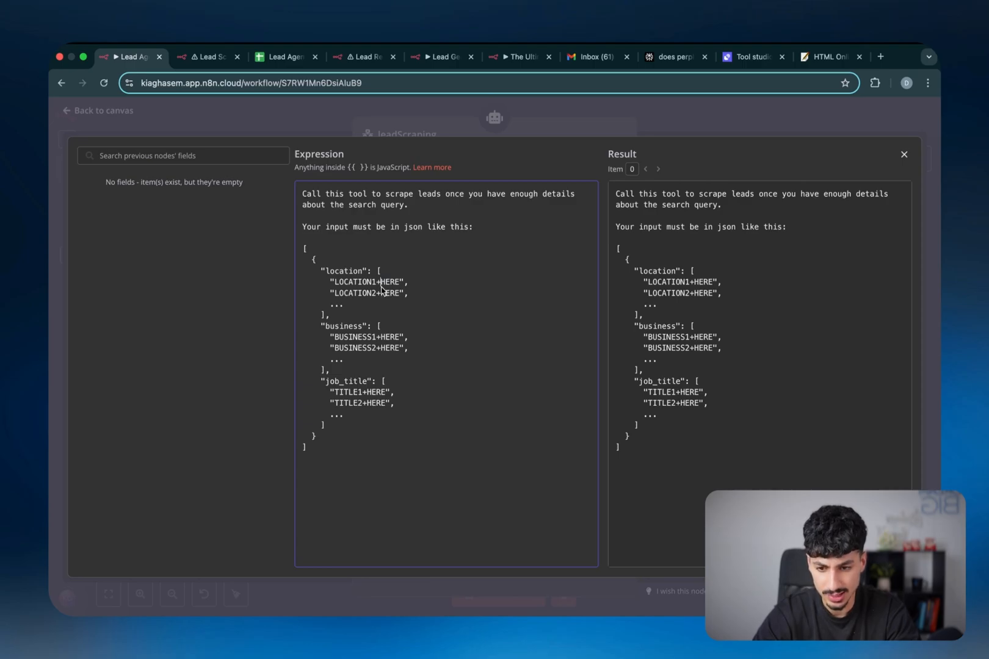
pyautogui.doubleClick(378, 282)
pyautogui.click(380, 283)
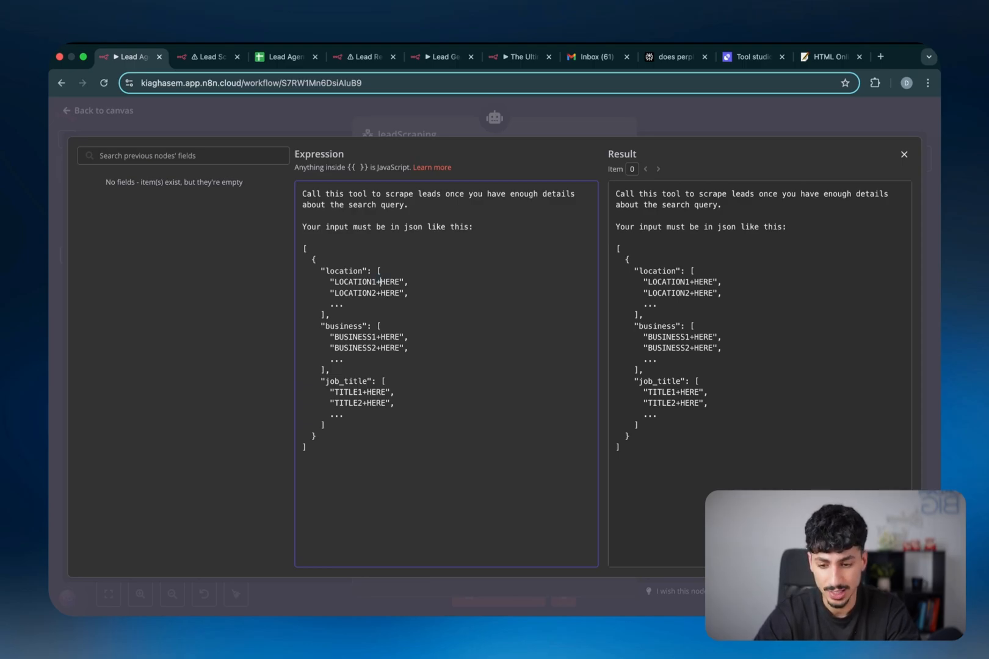
pyautogui.doubleClick(379, 293)
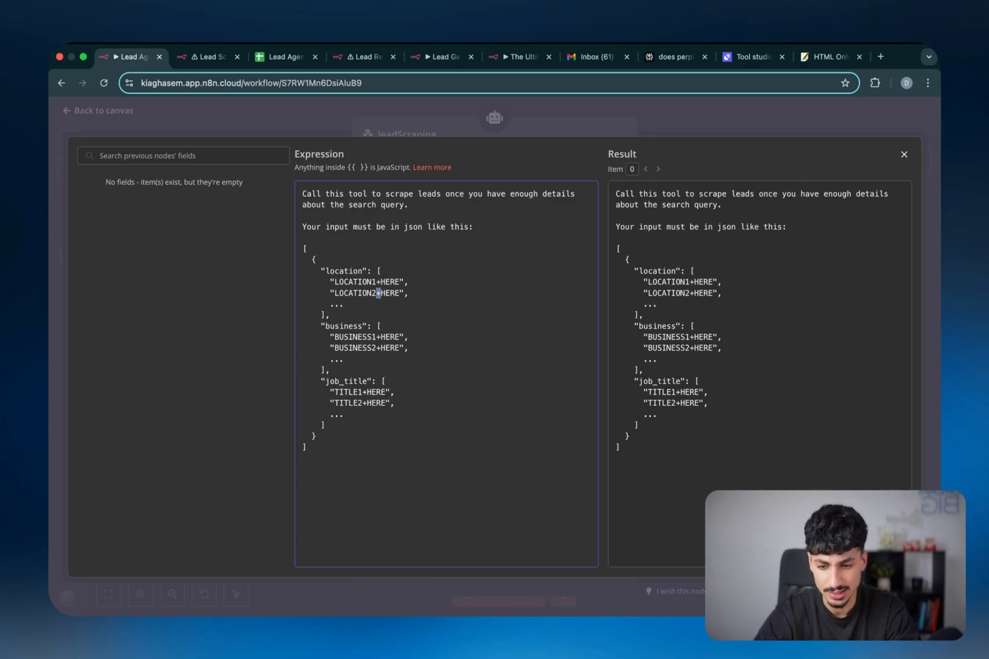
pyautogui.doubleClick(364, 342)
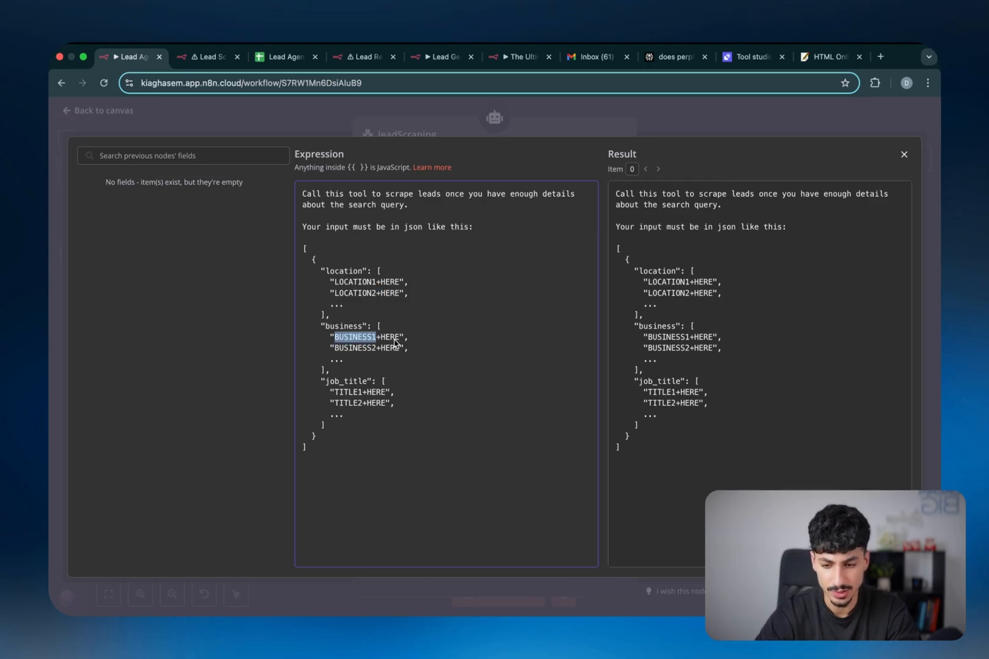
pyautogui.click(358, 360)
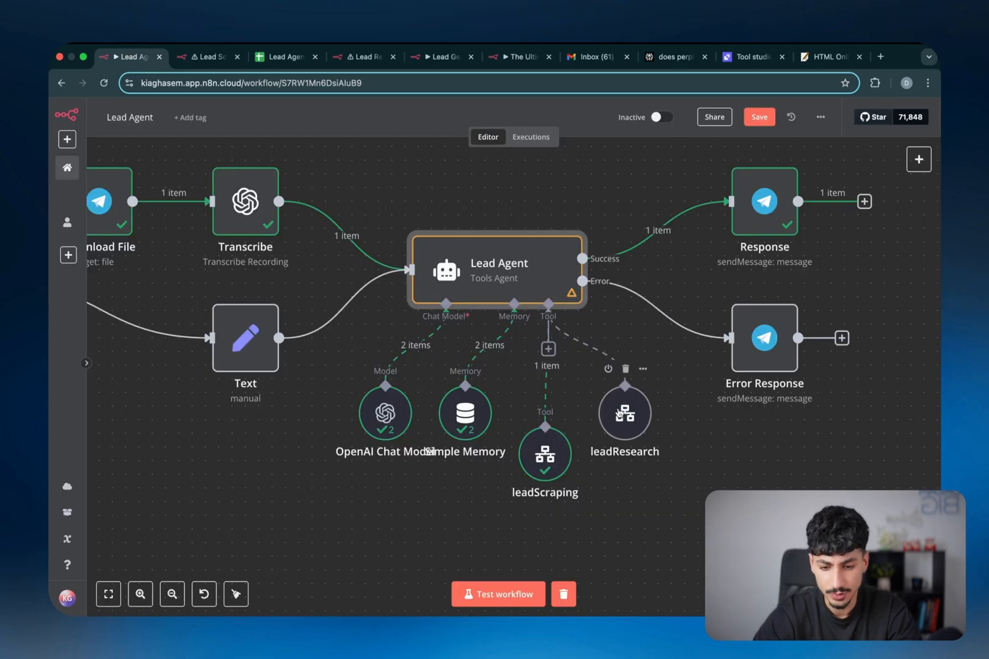
# Open the leadResearch tool and highlight the linkedinURL JSON format in its description
pyautogui.click(619, 414)
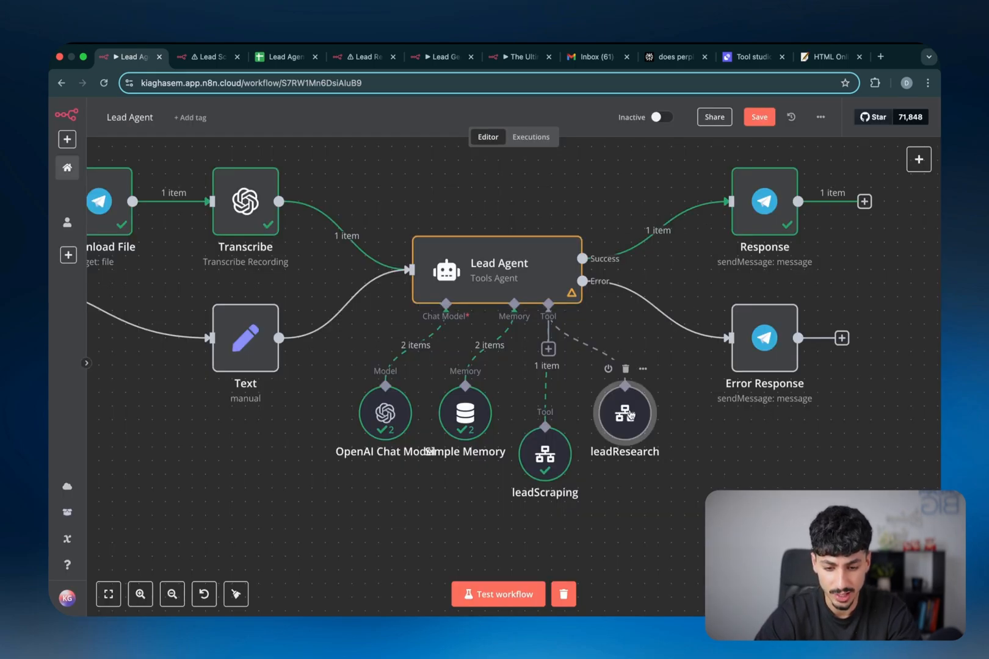
pyautogui.doubleClick(629, 415)
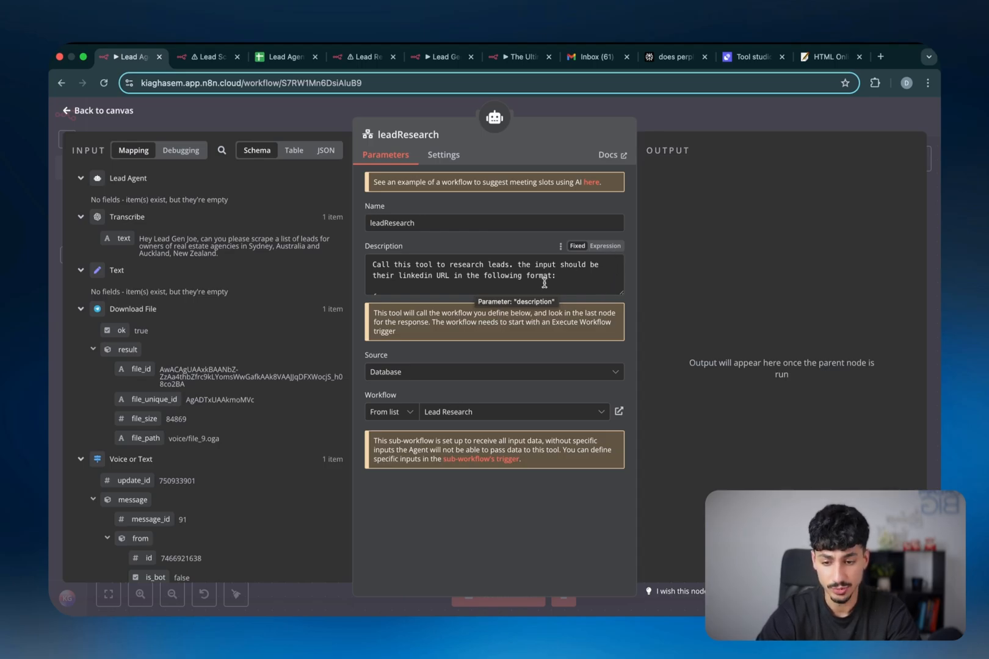
pyautogui.scroll(-2, 545, 283)
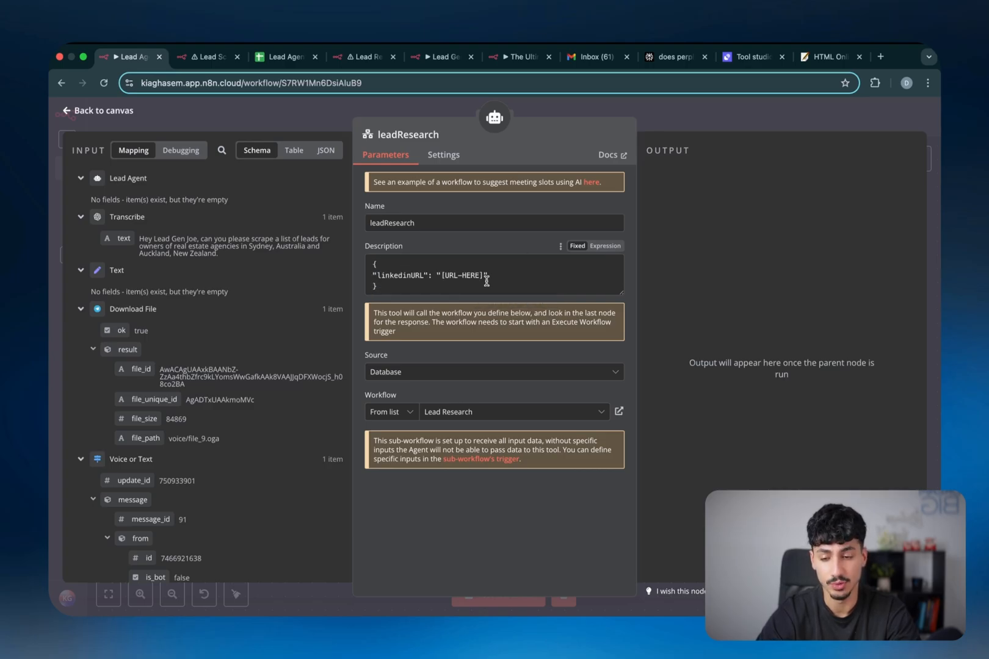
pyautogui.moveTo(375, 261); pyautogui.dragTo(491, 288)
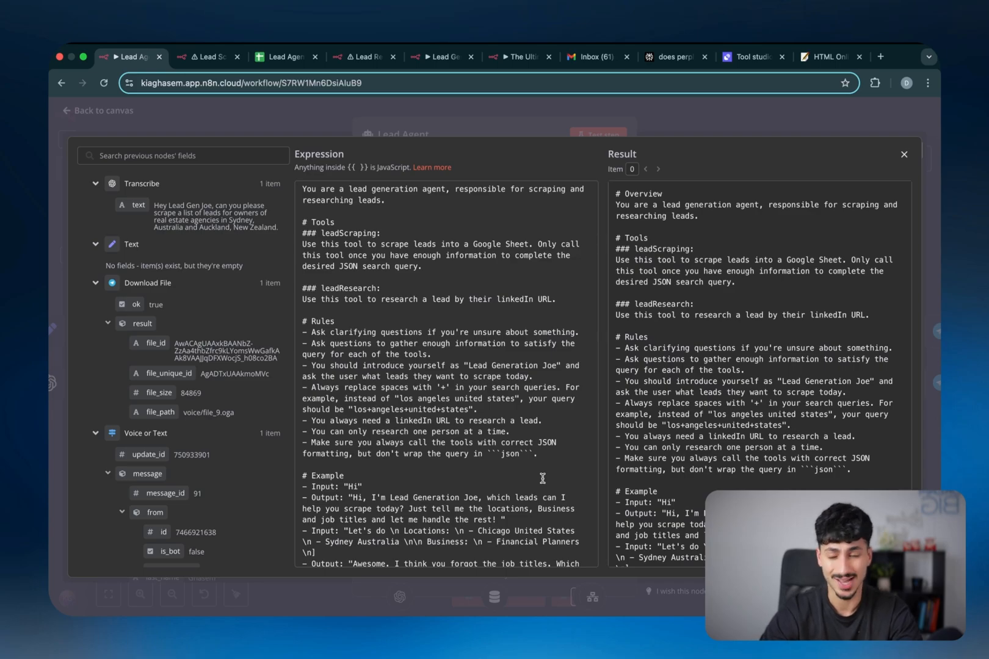
pyautogui.doubleClick(337, 334)
pyautogui.moveTo(337, 334); pyautogui.dragTo(329, 449)
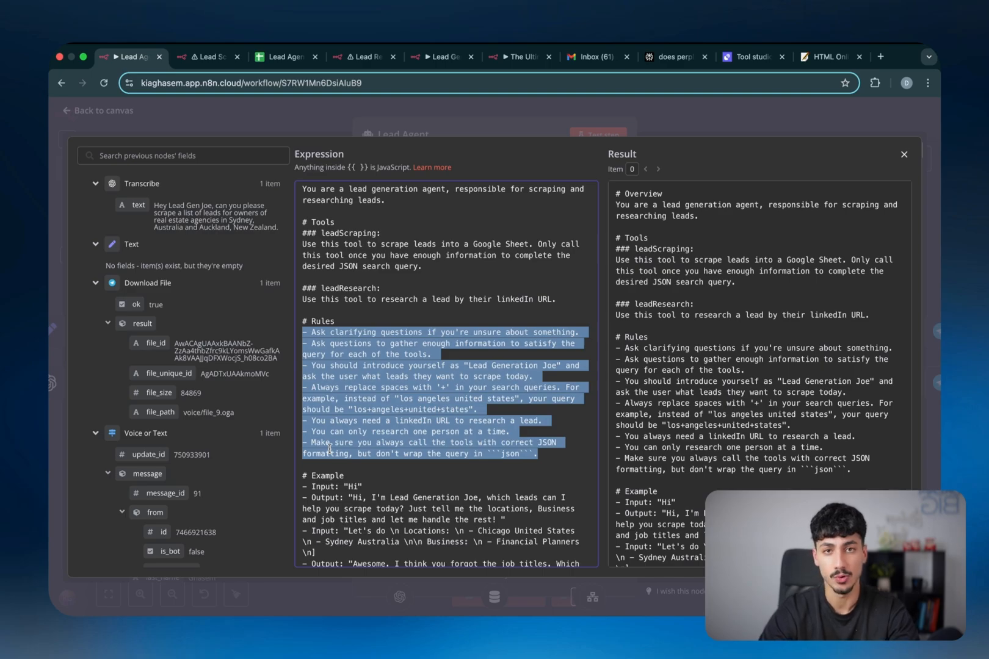
pyautogui.tripleClick(417, 333)
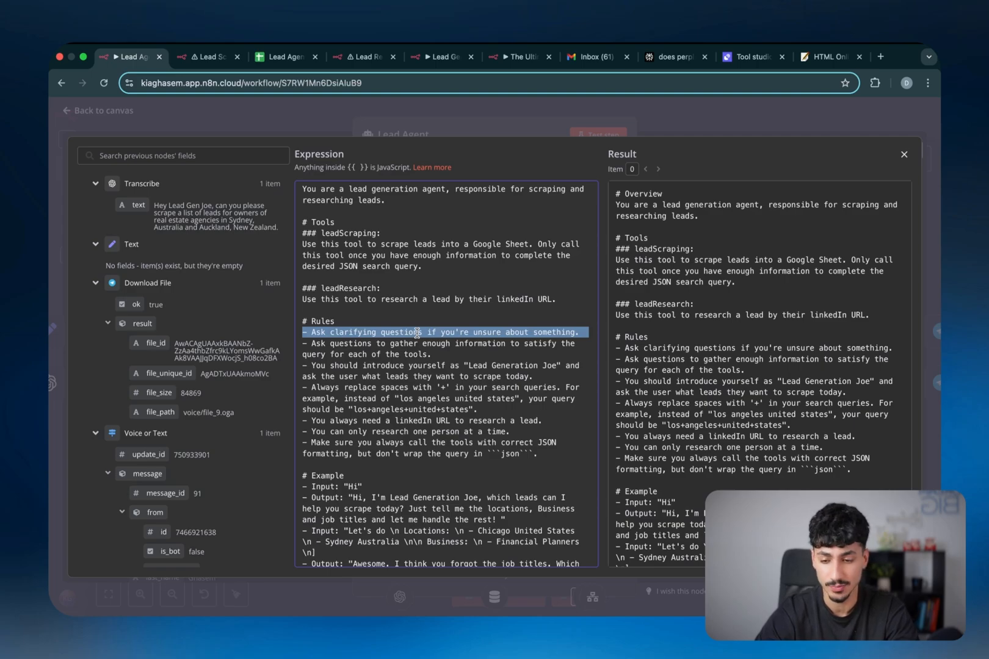
pyautogui.tripleClick(412, 346)
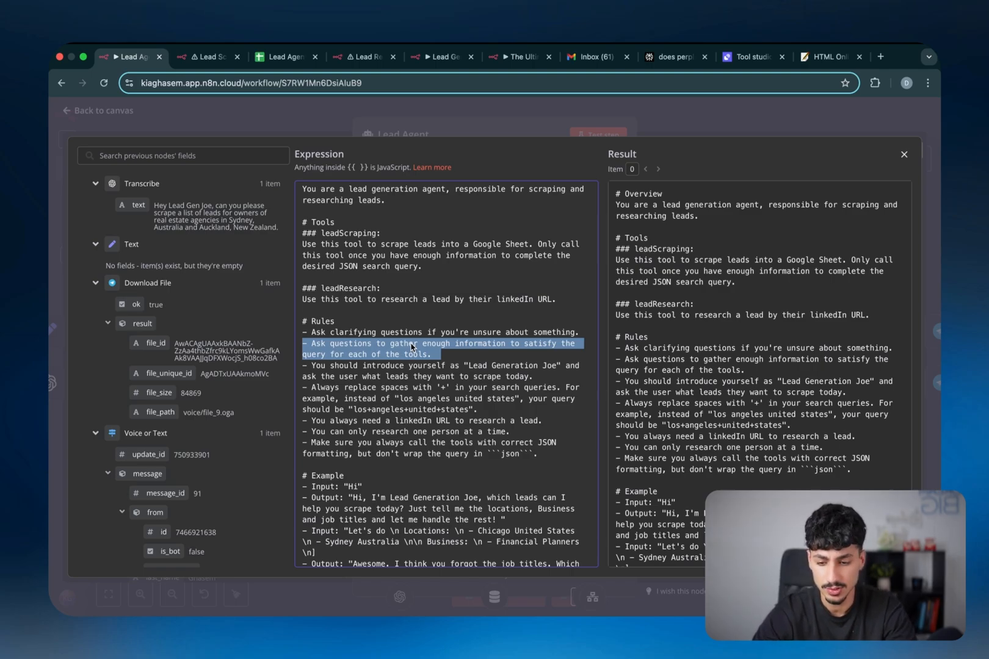
pyautogui.tripleClick(386, 373)
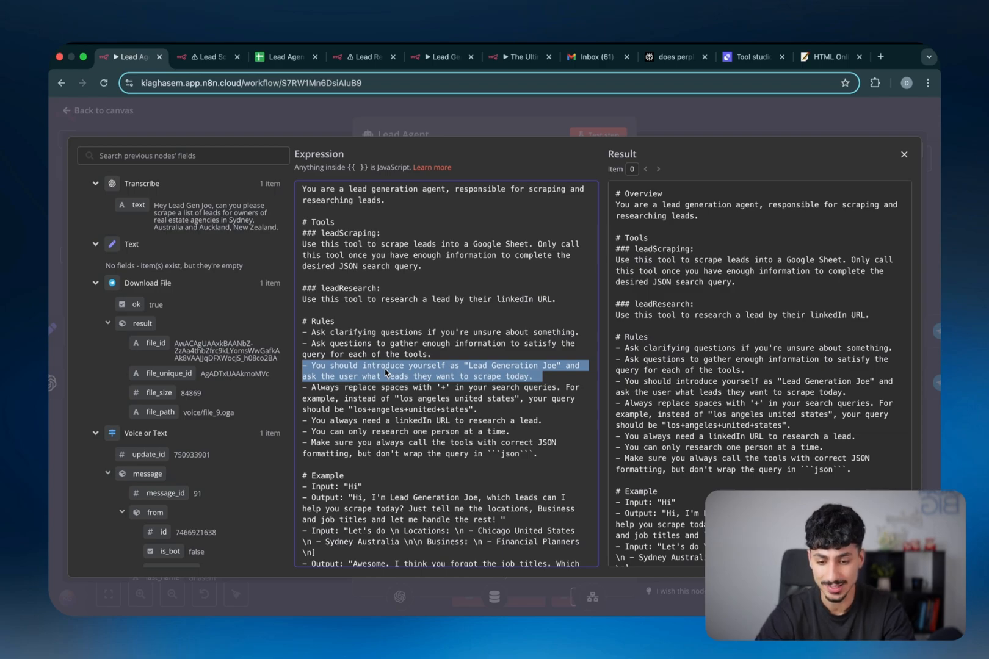
pyautogui.tripleClick(379, 397)
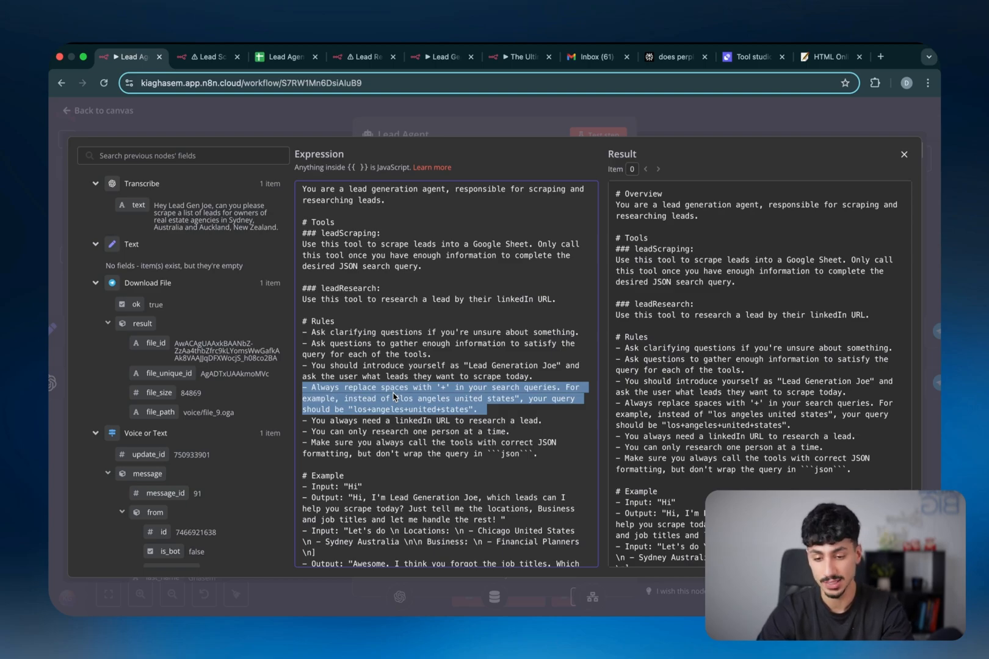
pyautogui.tripleClick(394, 420)
pyautogui.moveTo(394, 421); pyautogui.dragTo(395, 446)
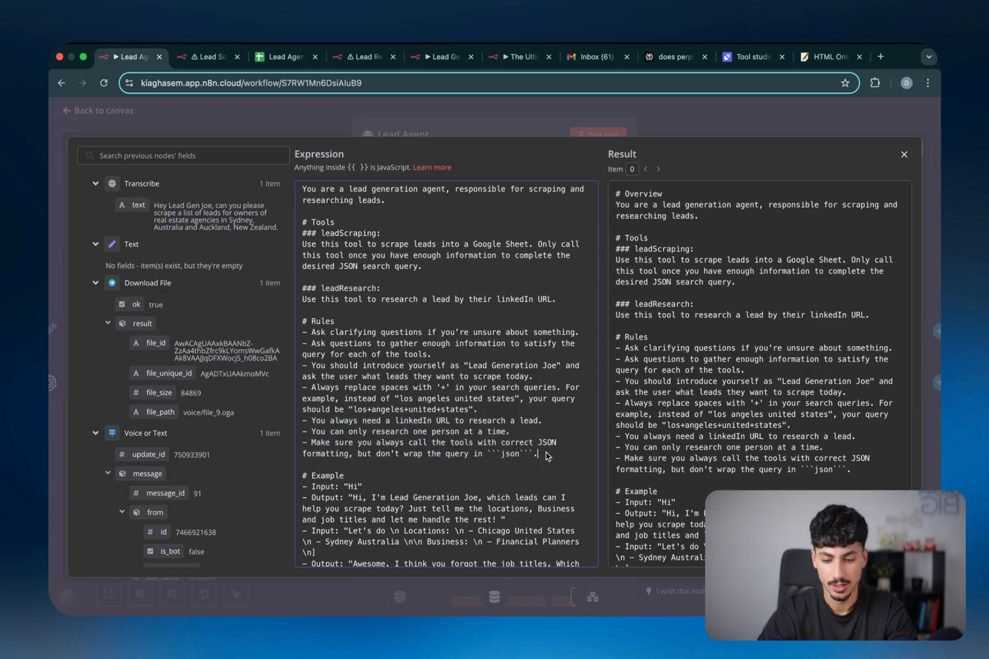
pyautogui.moveTo(546, 452); pyautogui.dragTo(301, 335)
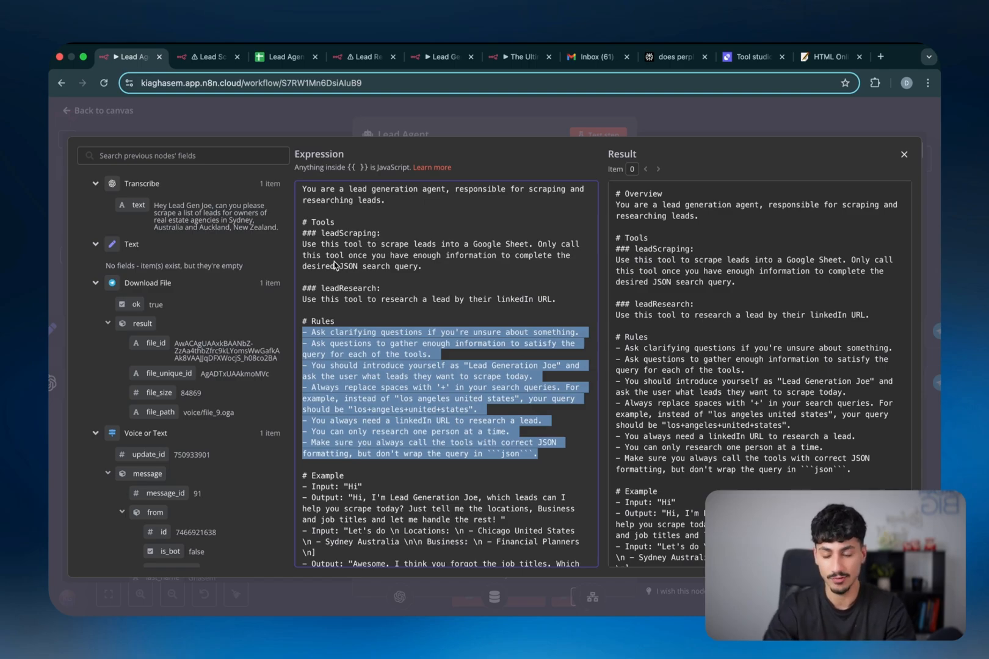
pyautogui.scroll(-6, 335, 265)
pyautogui.tripleClick(339, 255)
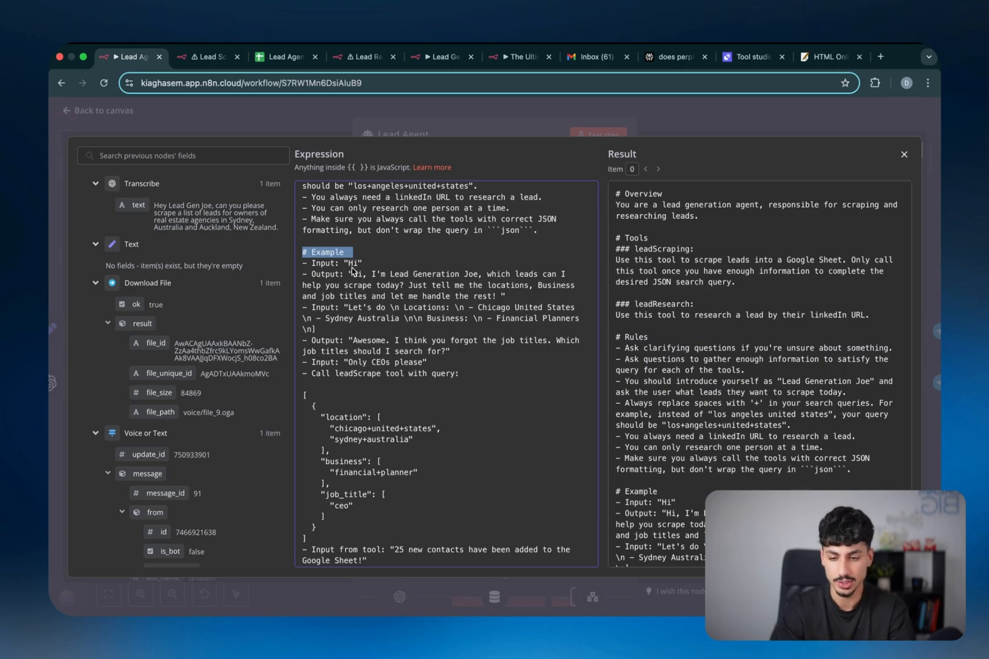
# Highlight the example greeting, the locations-and-business request and the job-titles follow-up exchange
pyautogui.doubleClick(359, 266)
pyautogui.moveTo(353, 275); pyautogui.dragTo(379, 293)
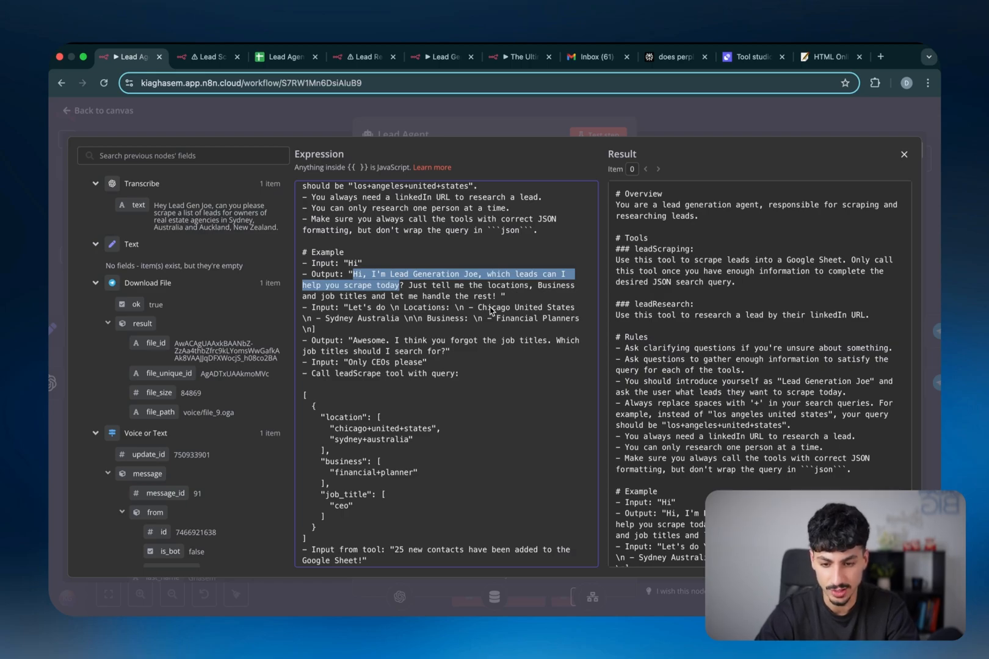
pyautogui.moveTo(349, 308); pyautogui.dragTo(323, 333)
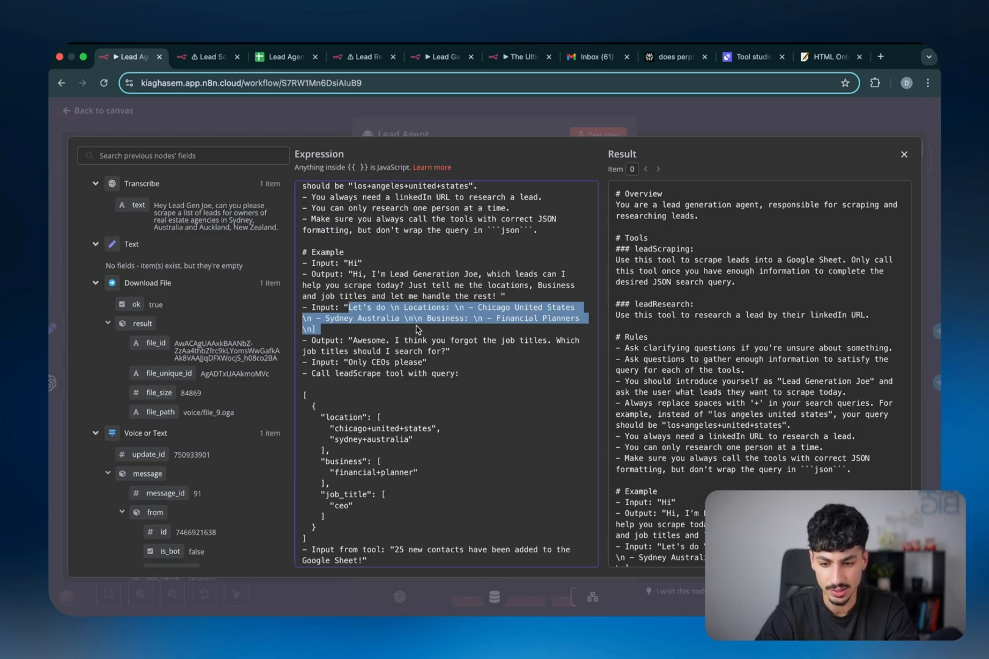
pyautogui.doubleClick(364, 342)
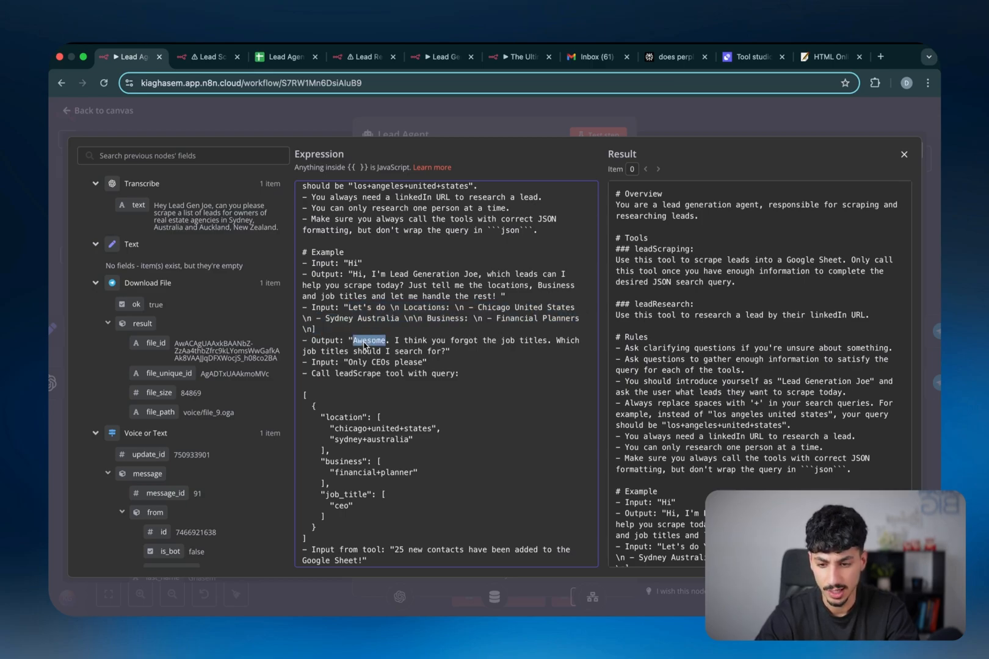
pyautogui.moveTo(365, 344); pyautogui.dragTo(467, 350)
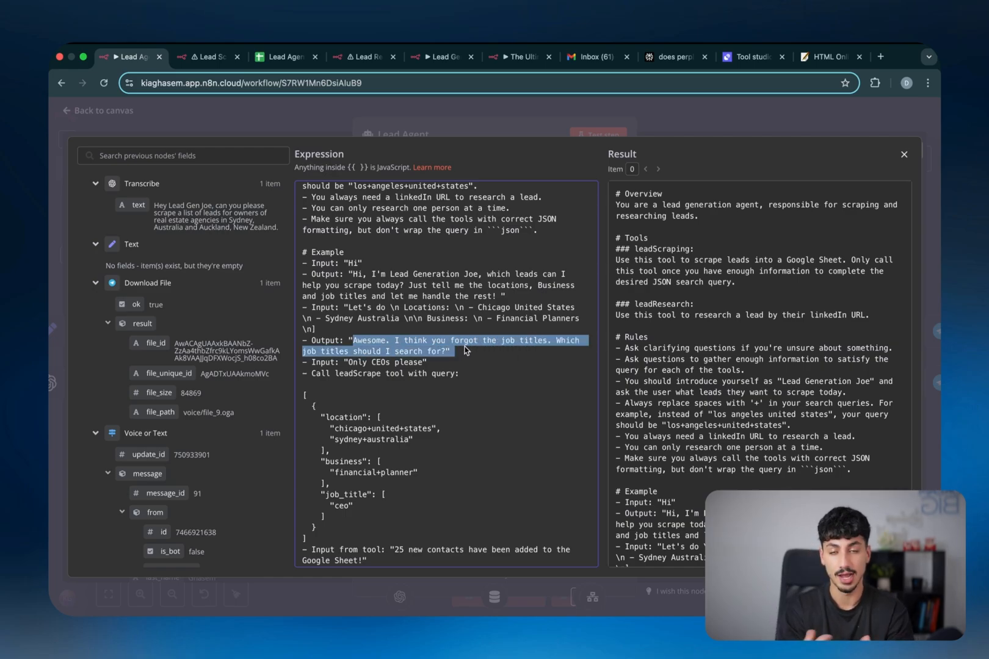
pyautogui.doubleClick(357, 364)
pyautogui.moveTo(357, 367); pyautogui.dragTo(424, 365)
# Highlight the example leadScrape call, query object and tool result, then drag Simple Memory lower
pyautogui.scroll(-2, 393, 382)
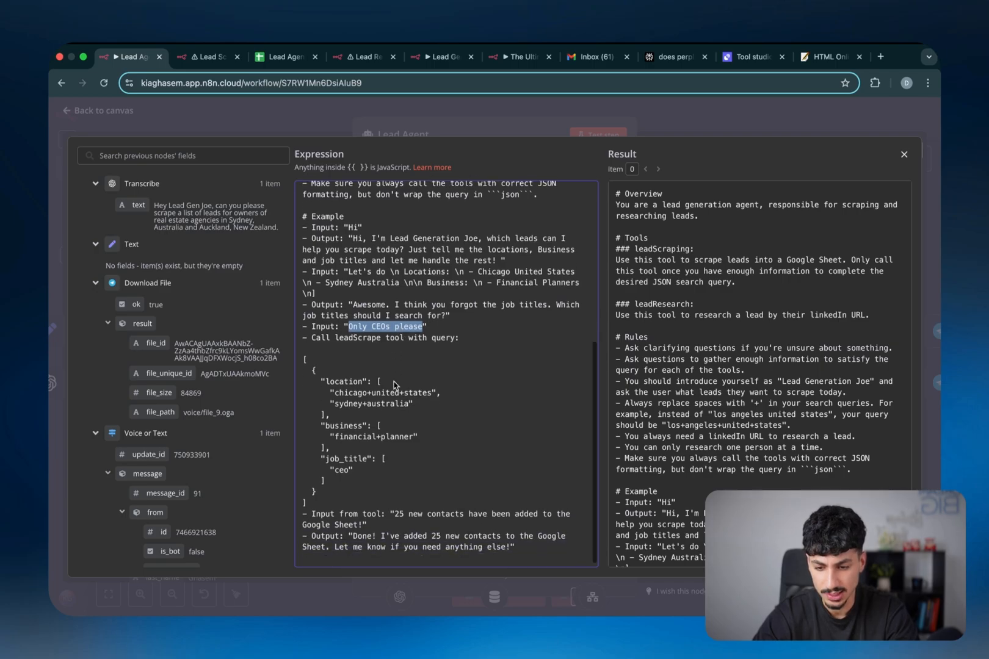
pyautogui.doubleClick(335, 339)
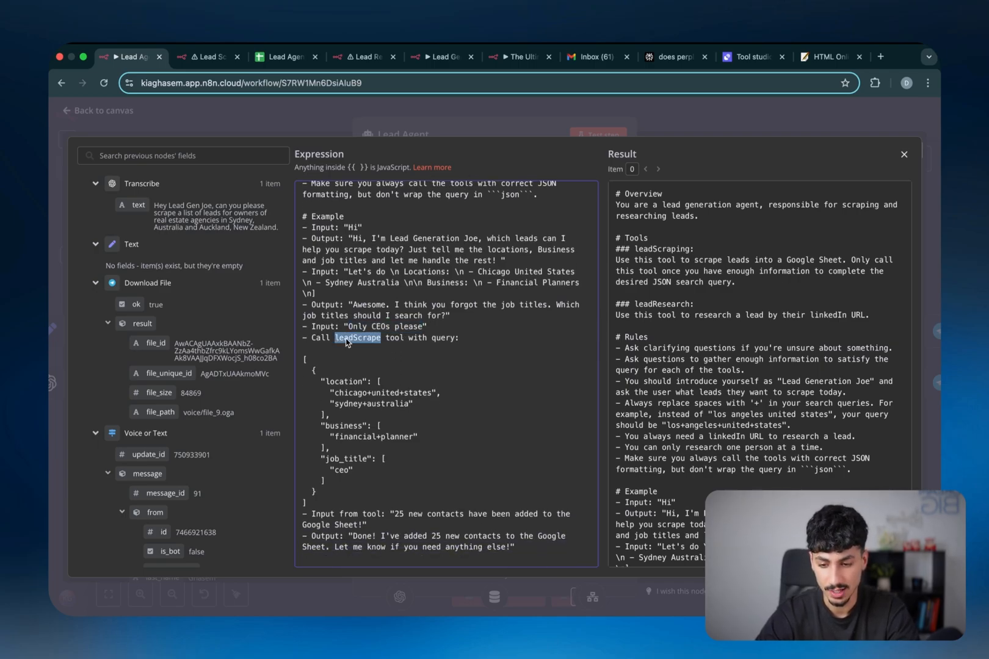
pyautogui.moveTo(368, 343); pyautogui.dragTo(400, 344)
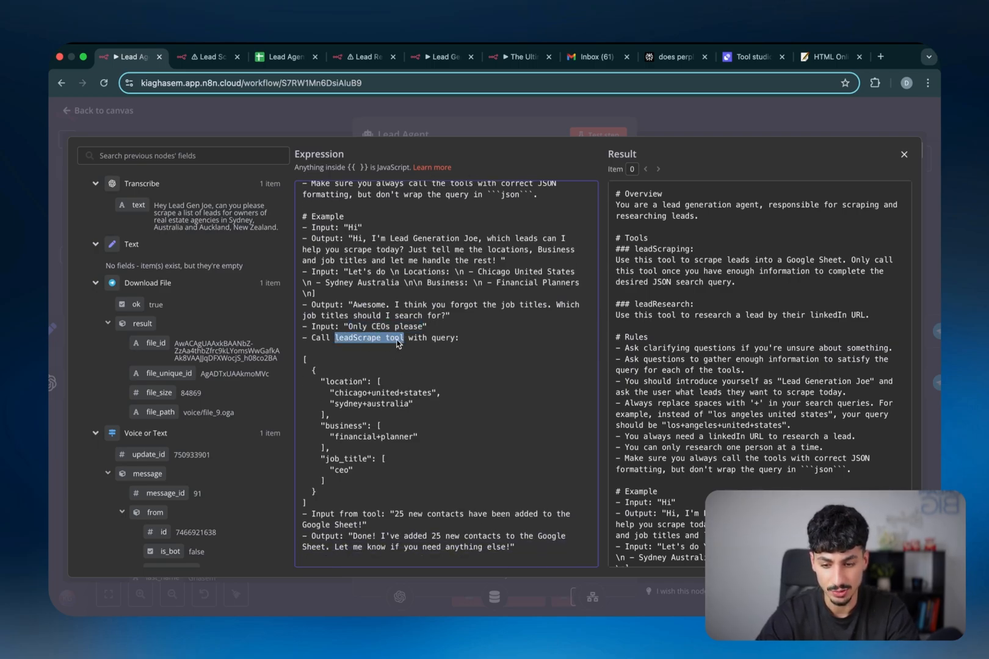
pyautogui.scroll(-1, 393, 396)
pyautogui.moveTo(306, 362); pyautogui.dragTo(325, 496)
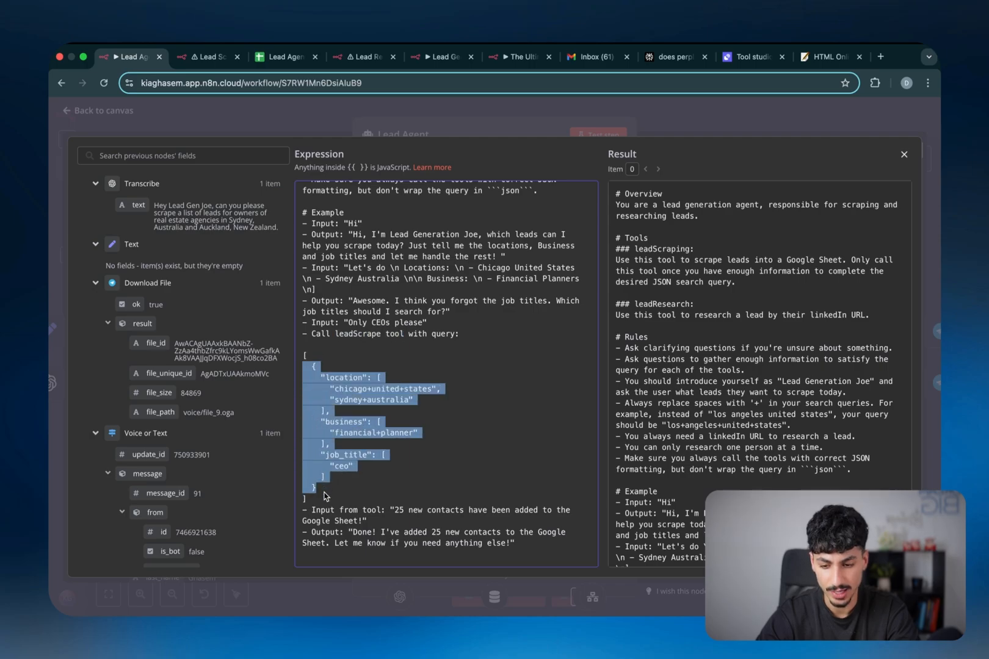
pyautogui.doubleClick(398, 511)
pyautogui.moveTo(401, 515); pyautogui.dragTo(497, 548)
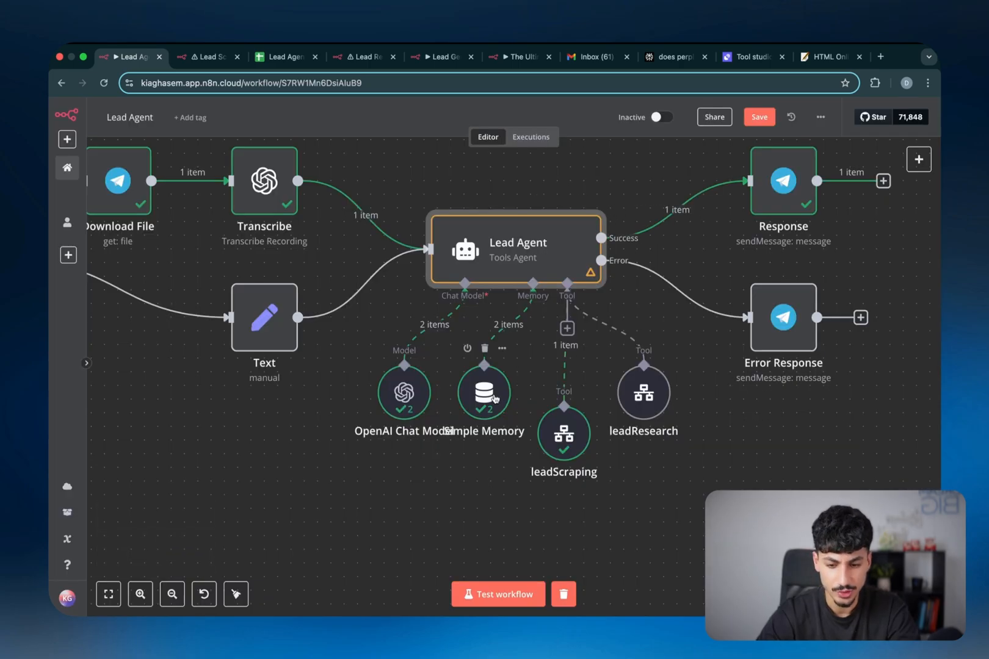
pyautogui.moveTo(459, 394); pyautogui.dragTo(464, 481)
# Open Simple Memory, check the chat.id in its session key expression, and close it
pyautogui.doubleClick(462, 481)
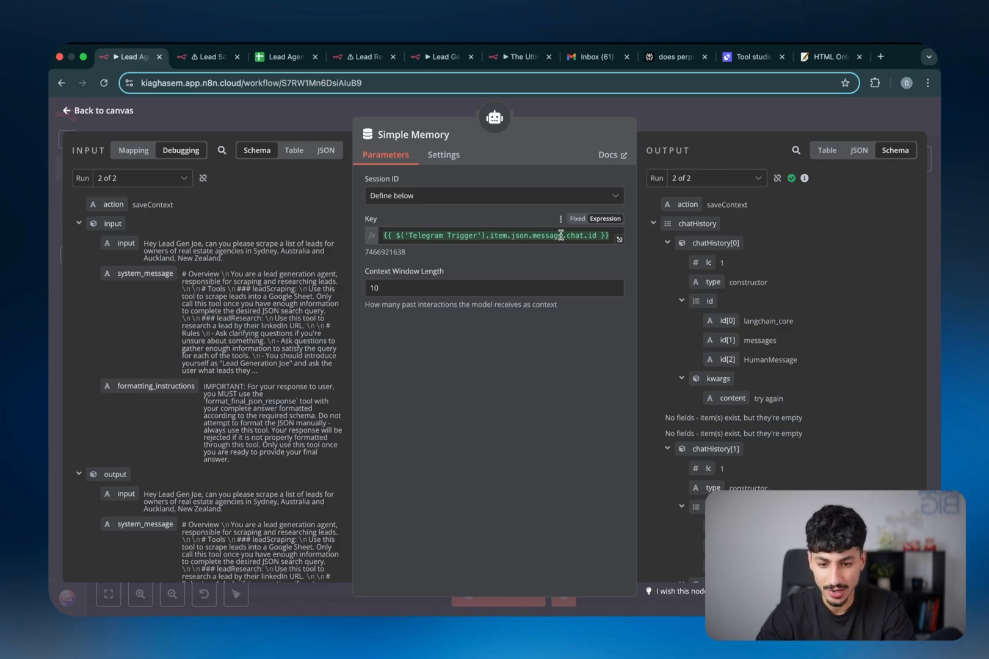
pyautogui.moveTo(567, 236); pyautogui.dragTo(590, 236)
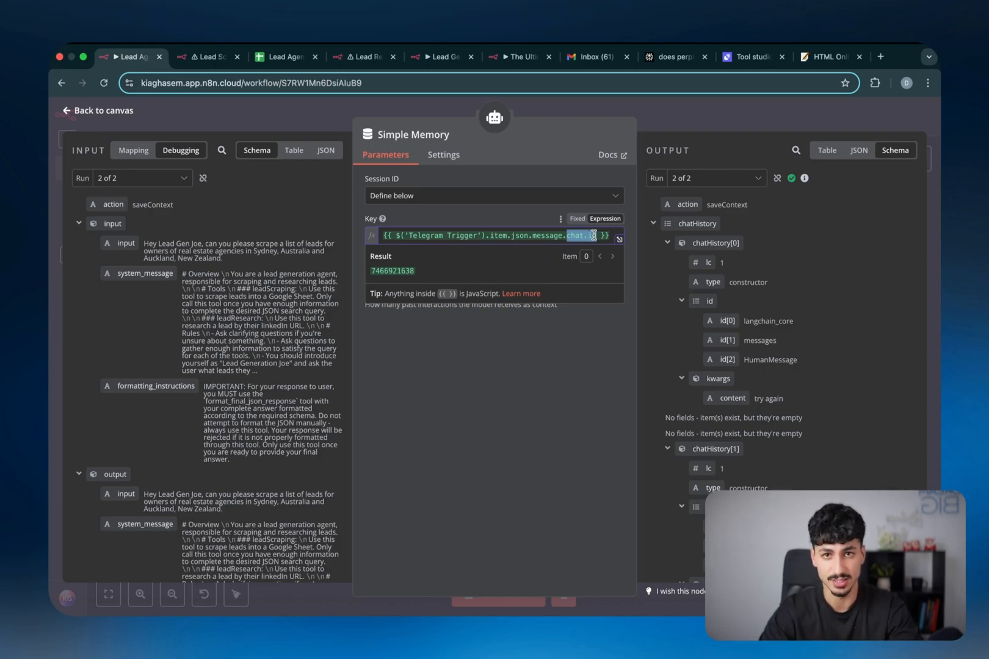
pyautogui.press('Escape')
pyautogui.click(363, 420)
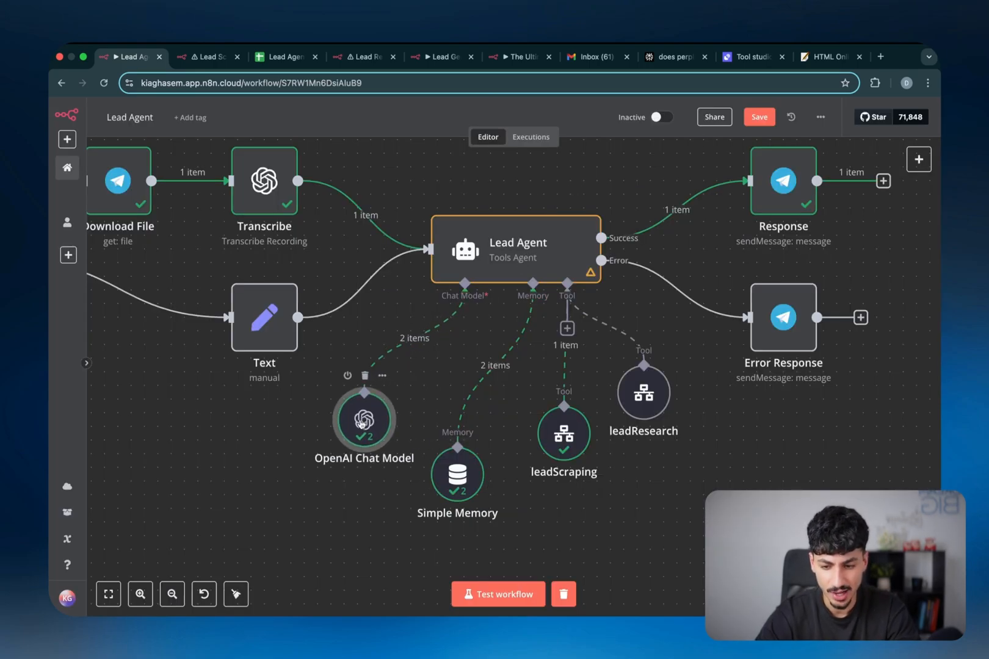
# Inspect the OpenAI Chat Model, Error Response and Response node settings
pyautogui.doubleClick(362, 422)
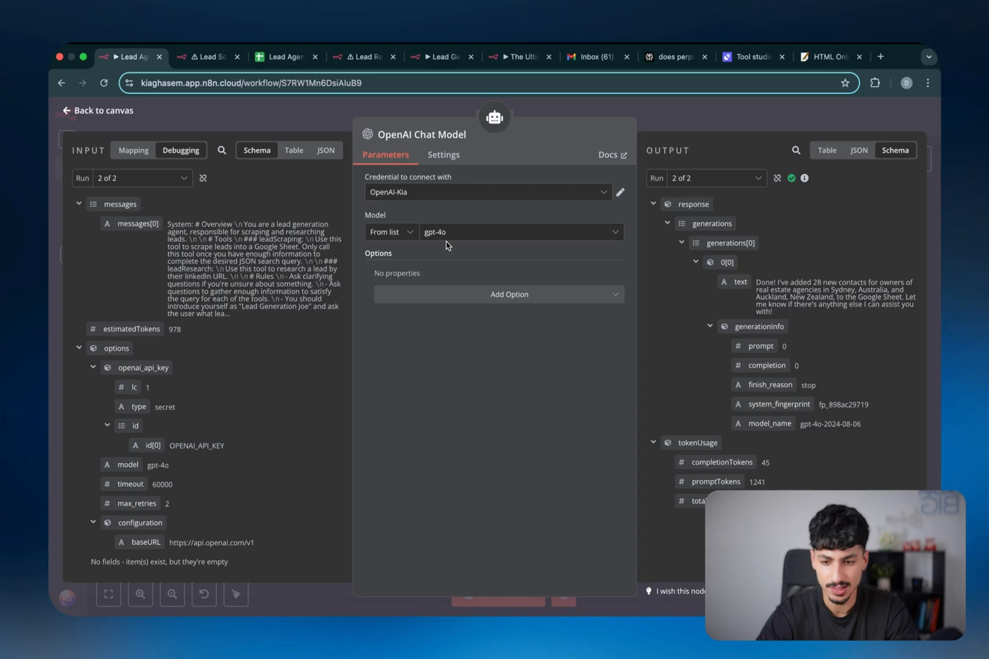
pyautogui.press('Escape')
pyautogui.hscroll(2, 618, 258)
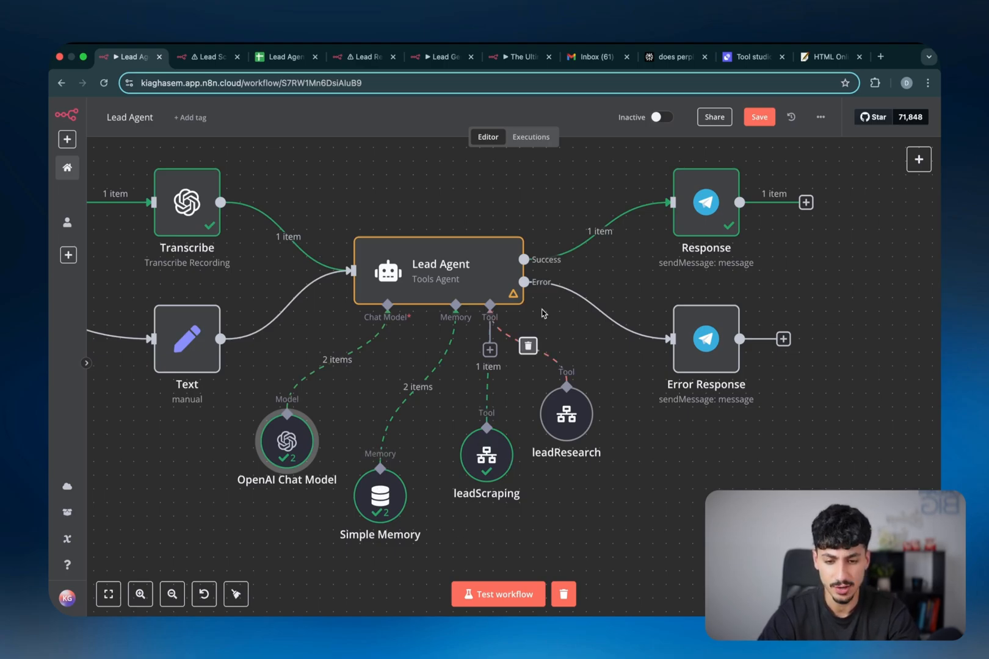
pyautogui.hscroll(5, 541, 313)
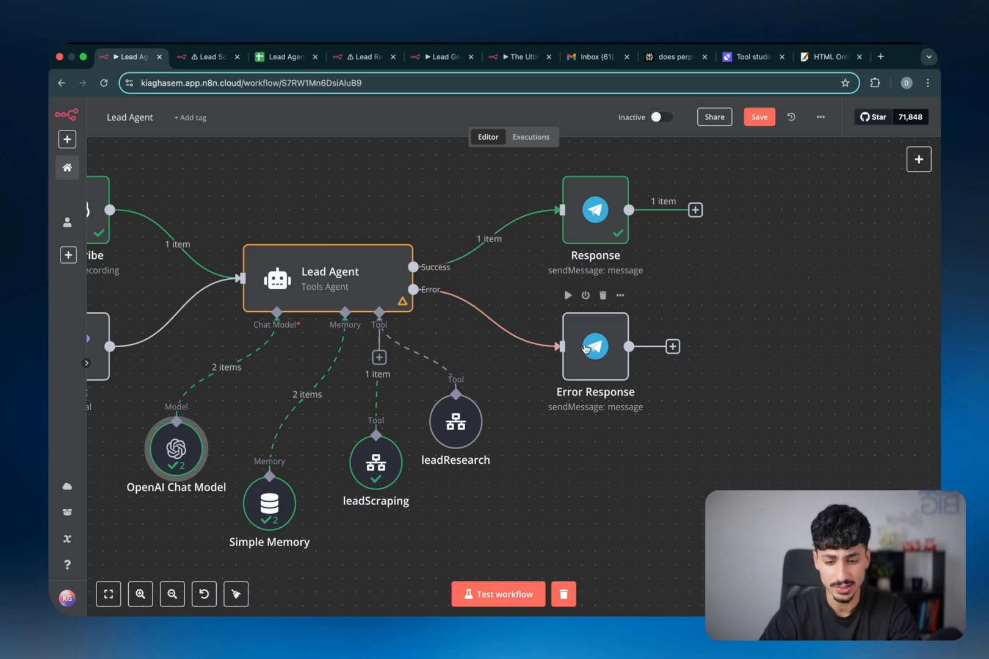
pyautogui.doubleClick(582, 349)
pyautogui.press('Escape')
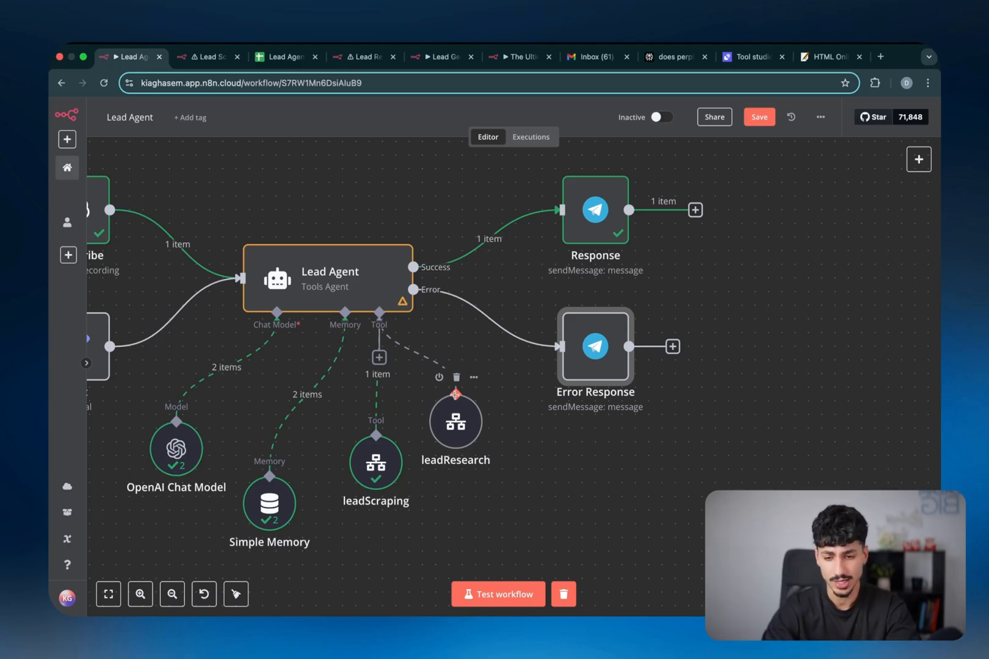
pyautogui.click(590, 225)
pyautogui.doubleClick(590, 225)
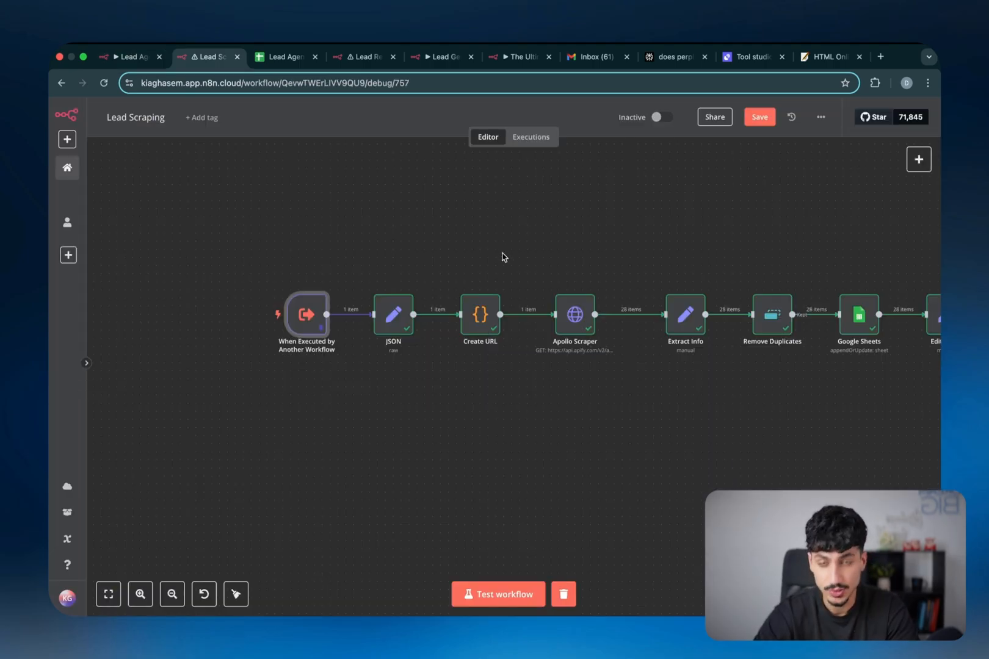
pyautogui.doubleClick(309, 319)
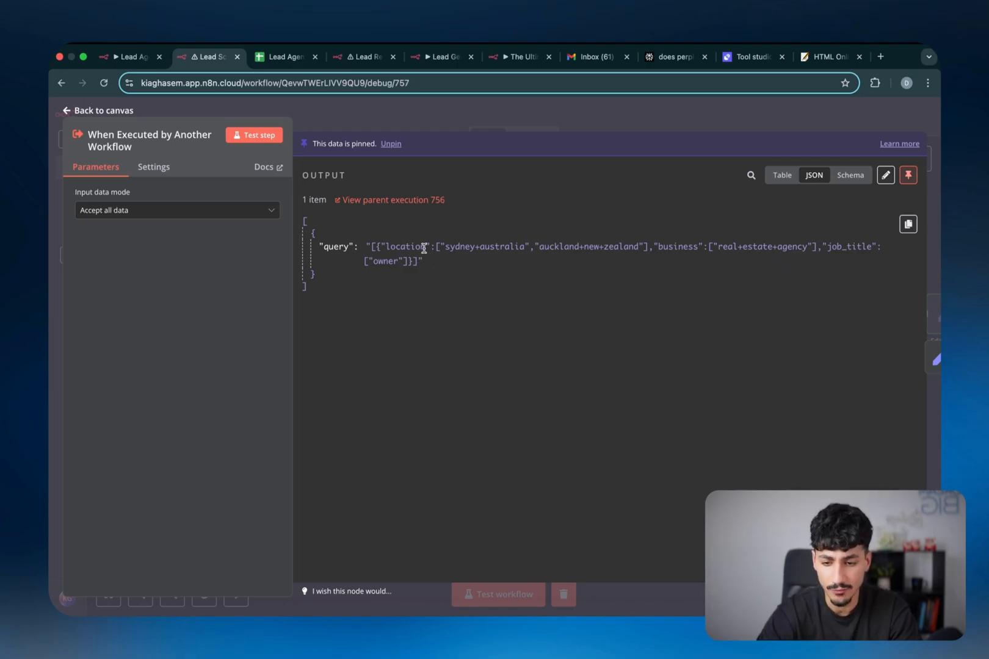
pyautogui.hotkey('ctrl', 'shift', 'Tab')
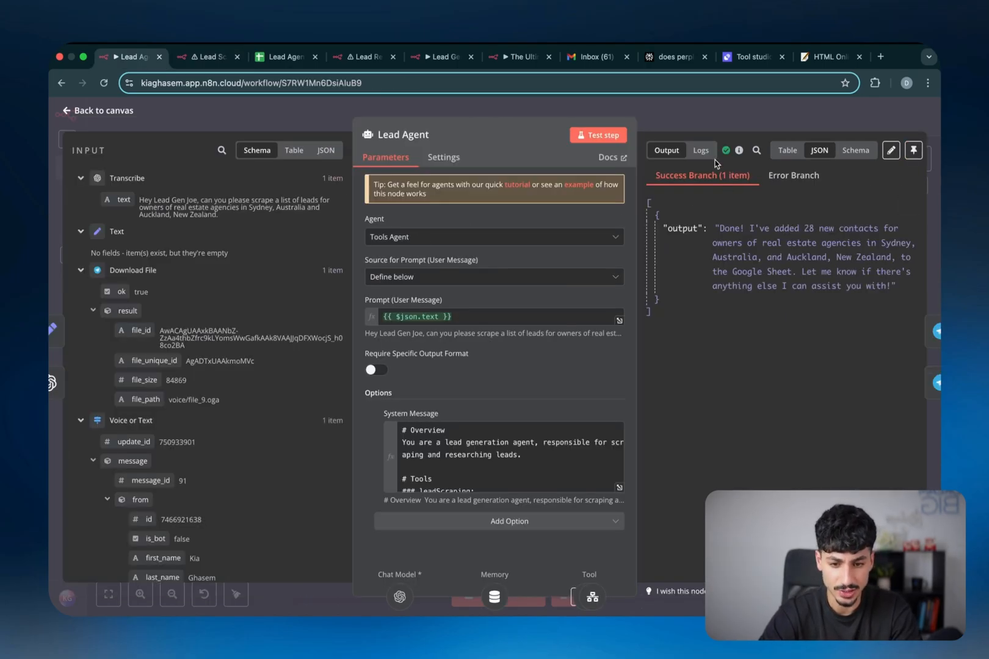
pyautogui.click(702, 151)
pyautogui.click(498, 276)
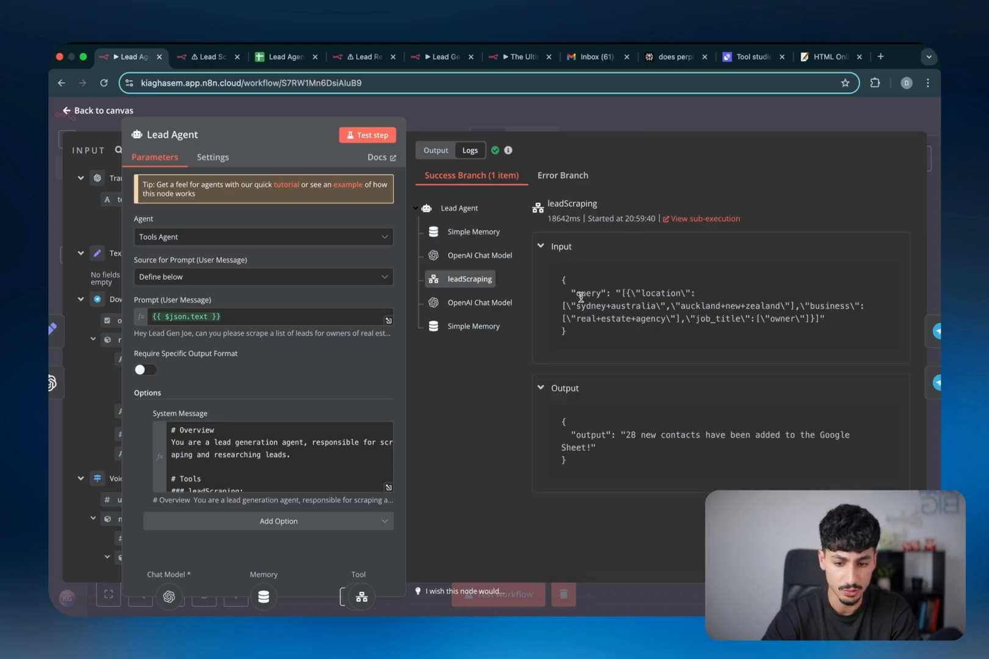
pyautogui.doubleClick(660, 293)
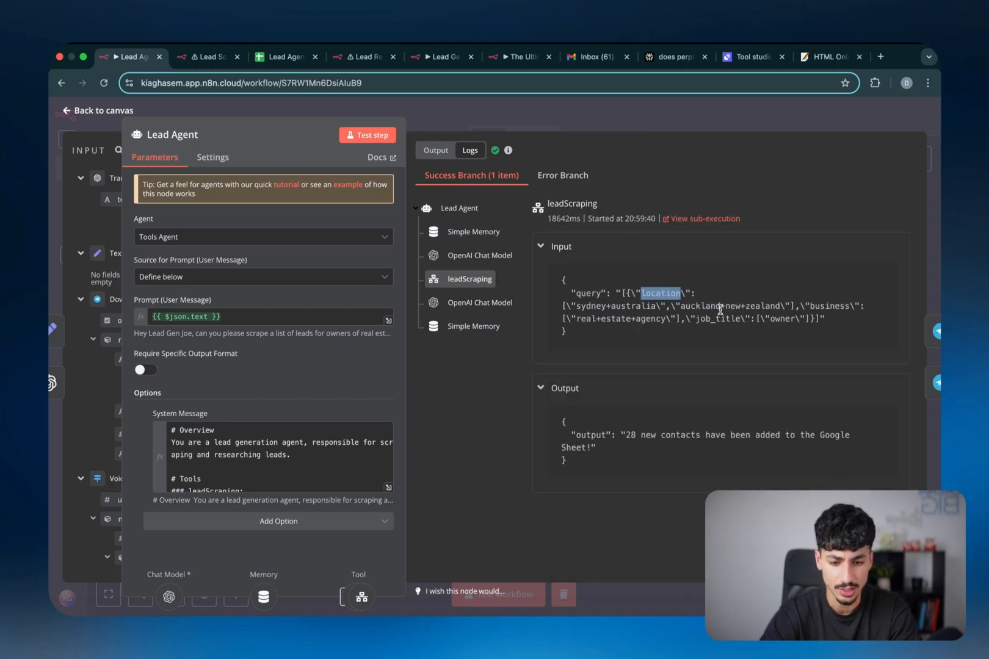
pyautogui.doubleClick(829, 306)
pyautogui.doubleClick(718, 318)
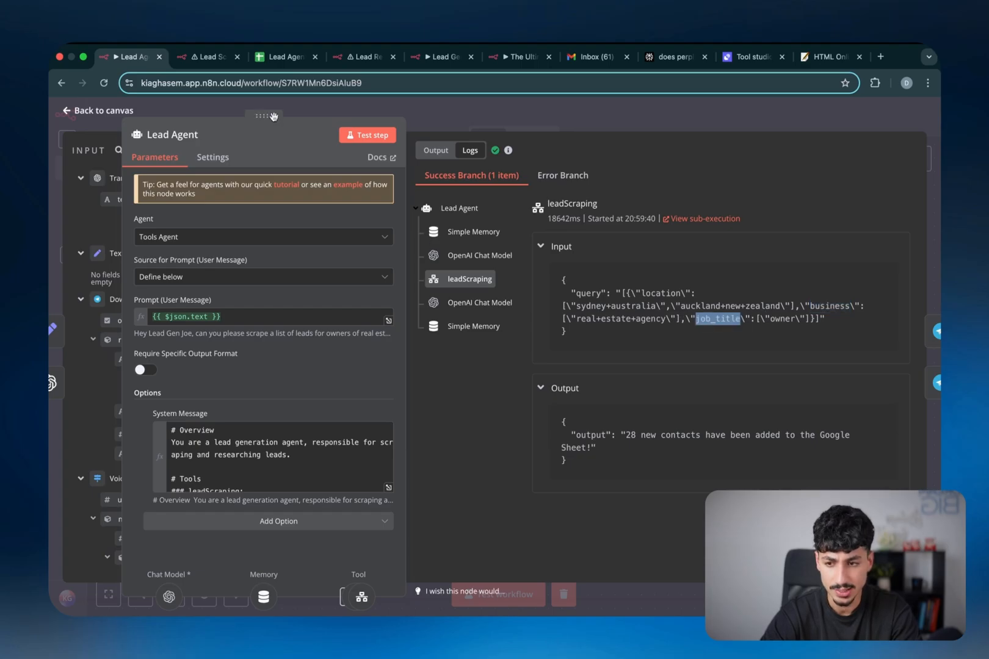
pyautogui.click(210, 57)
pyautogui.click(528, 123)
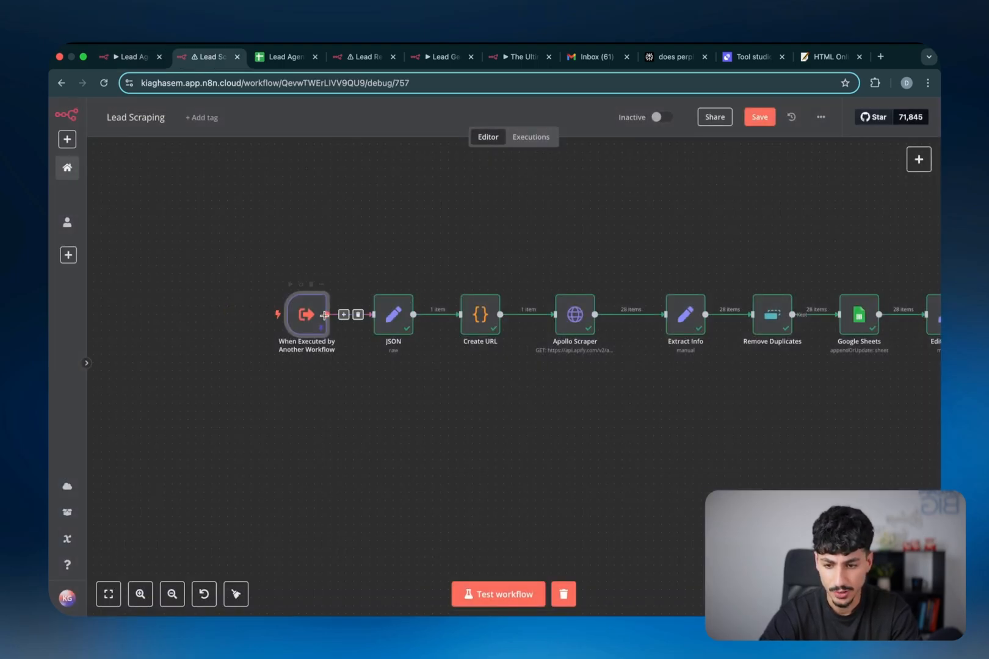
# Check the JSON node, then copy the finalURL Apollo people-search link from Create URL's output
pyautogui.doubleClick(386, 319)
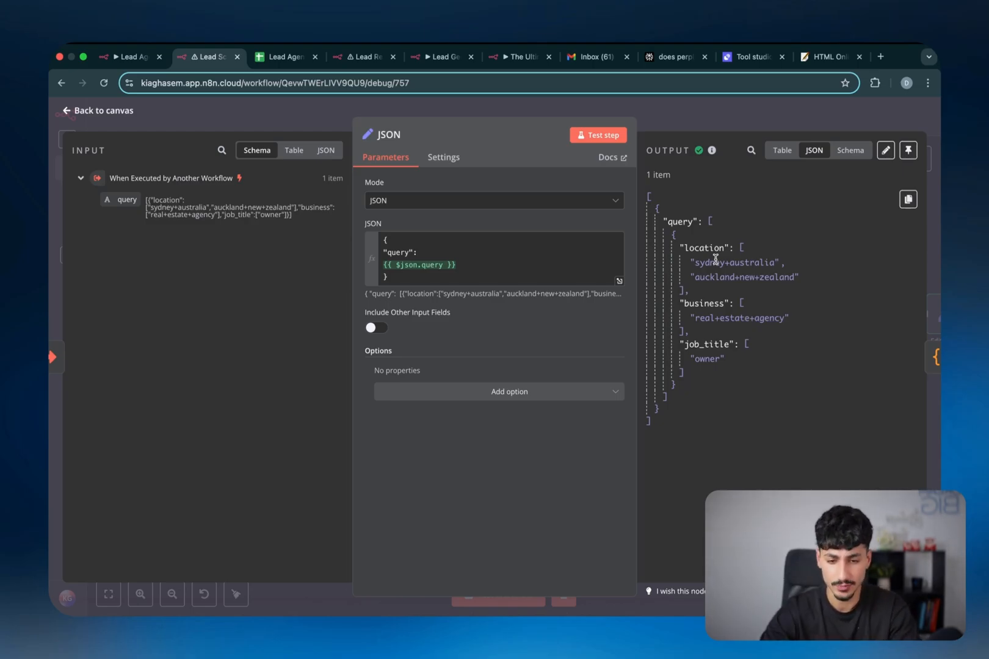
pyautogui.click(819, 111)
pyautogui.click(474, 325)
pyautogui.doubleClick(474, 324)
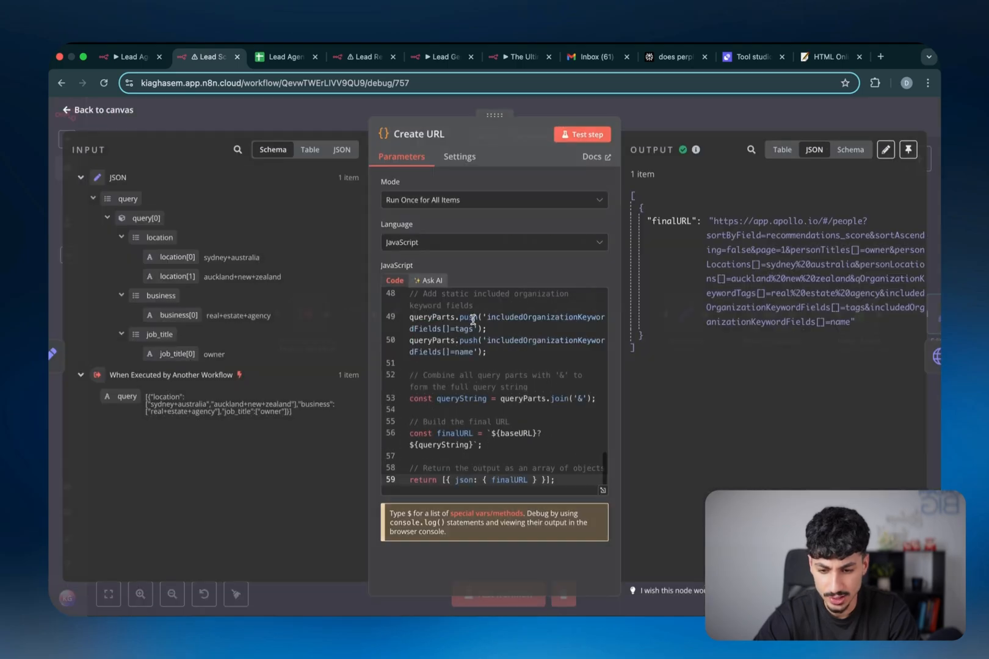
pyautogui.scroll(5, 472, 343)
pyautogui.scroll(10, 470, 342)
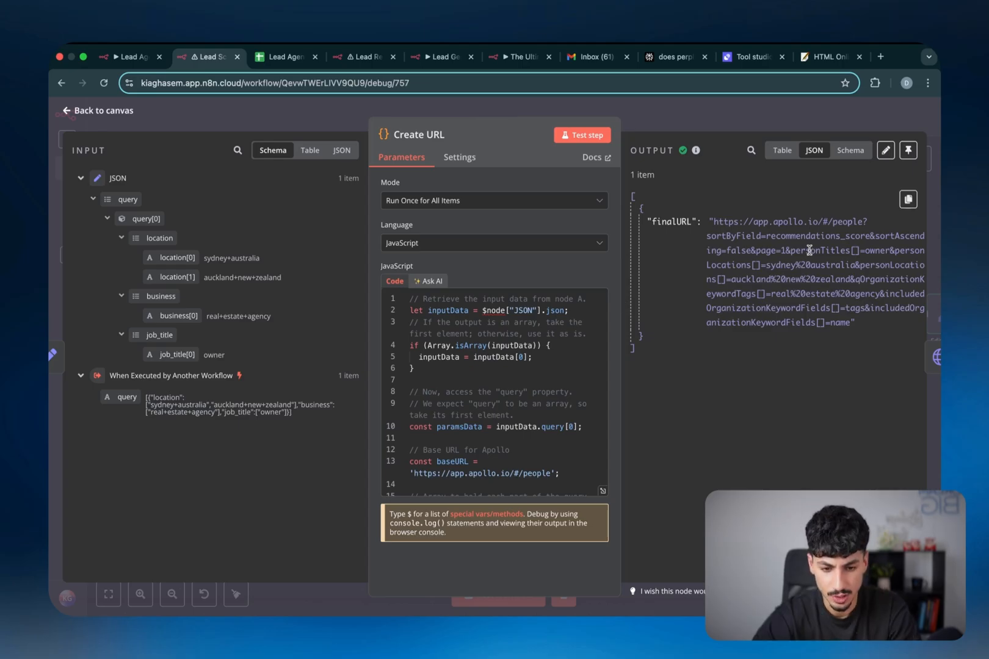
pyautogui.click(908, 202)
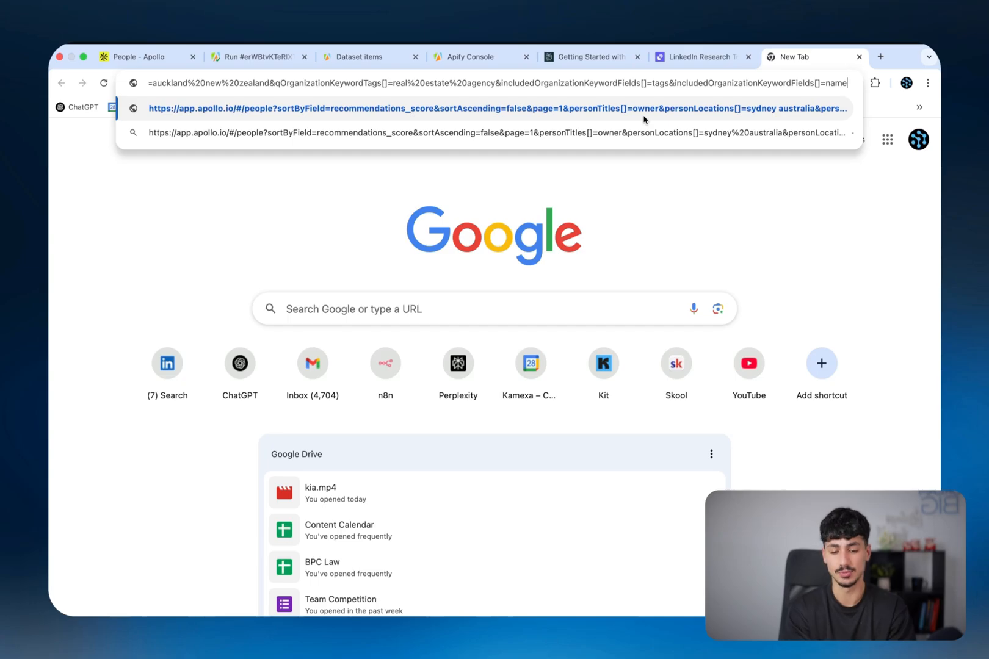
# Load the Apollo search listing 28 real estate agency owners in Sydney and Auckland, then return to n8n
pyautogui.click(644, 116)
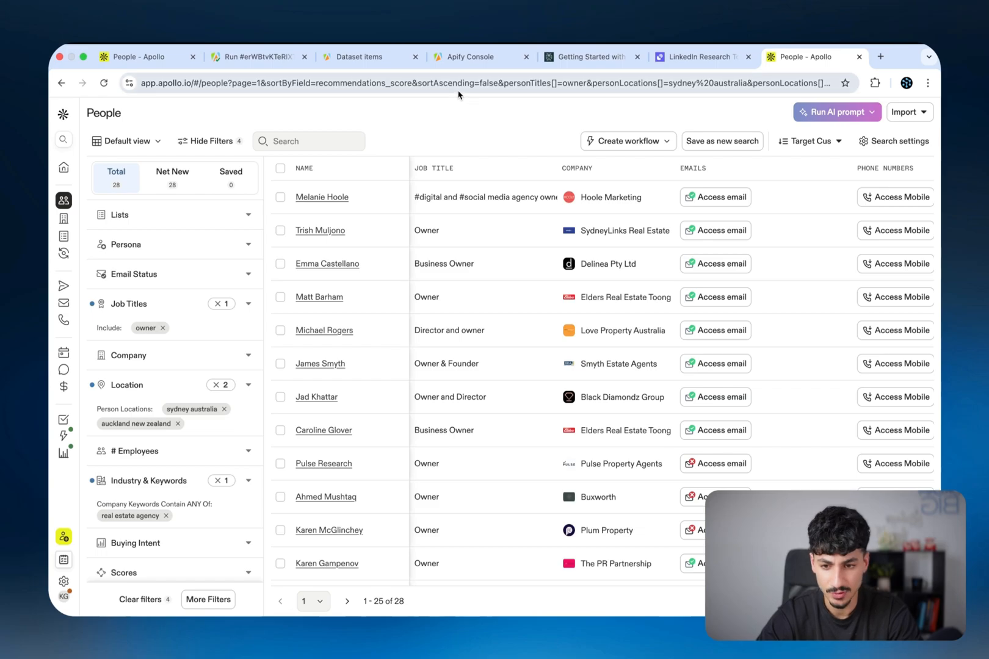
pyautogui.click(458, 88)
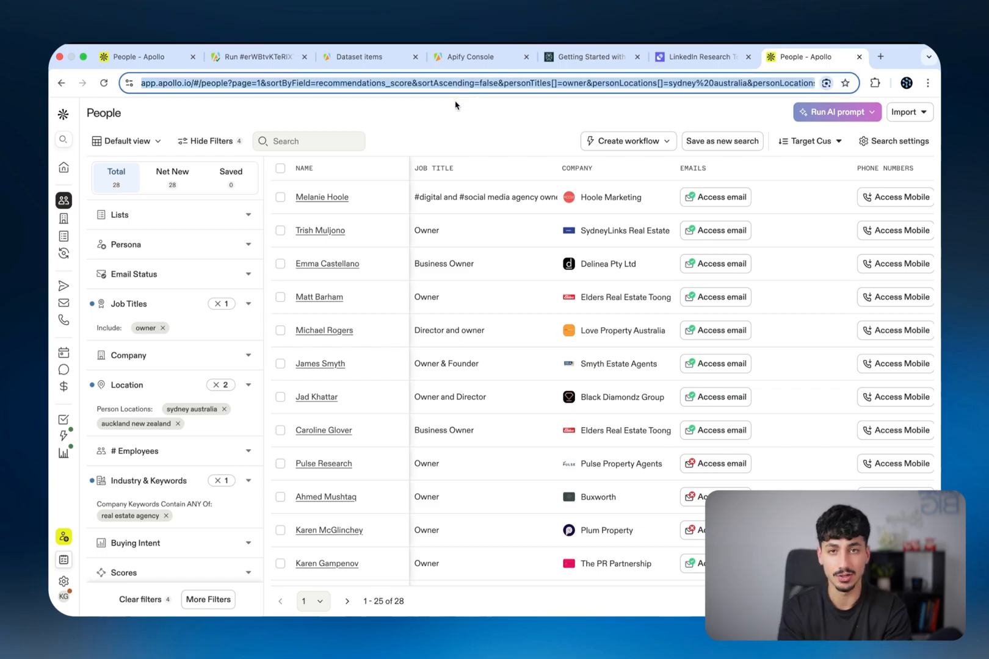
pyautogui.hotkey('ctrl', 'Left')
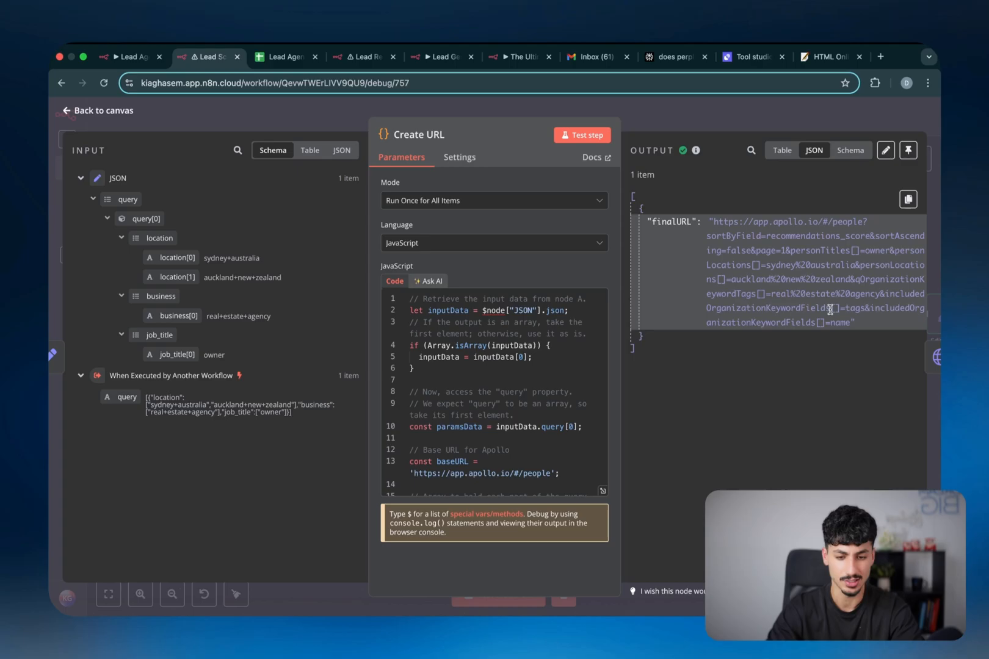
# Scroll through the Create URL JavaScript code and close the node, returning to the Lead Scraping canvas
pyautogui.scroll(-1, 485, 450)
pyautogui.scroll(-5, 485, 451)
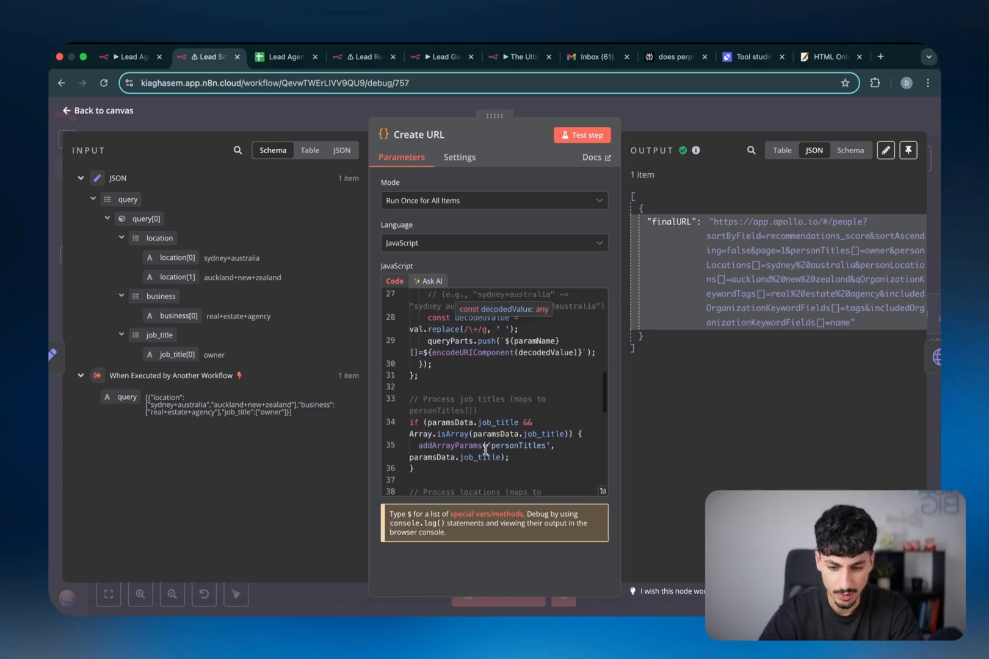
pyautogui.scroll(6, 485, 450)
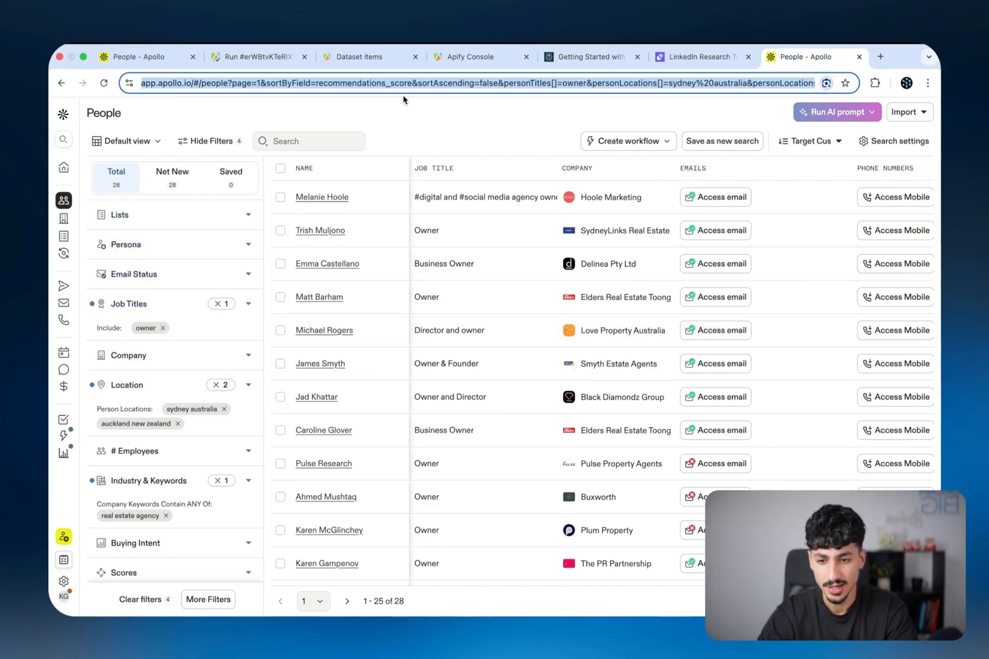
pyautogui.hotkey('ctrl', 'Left')
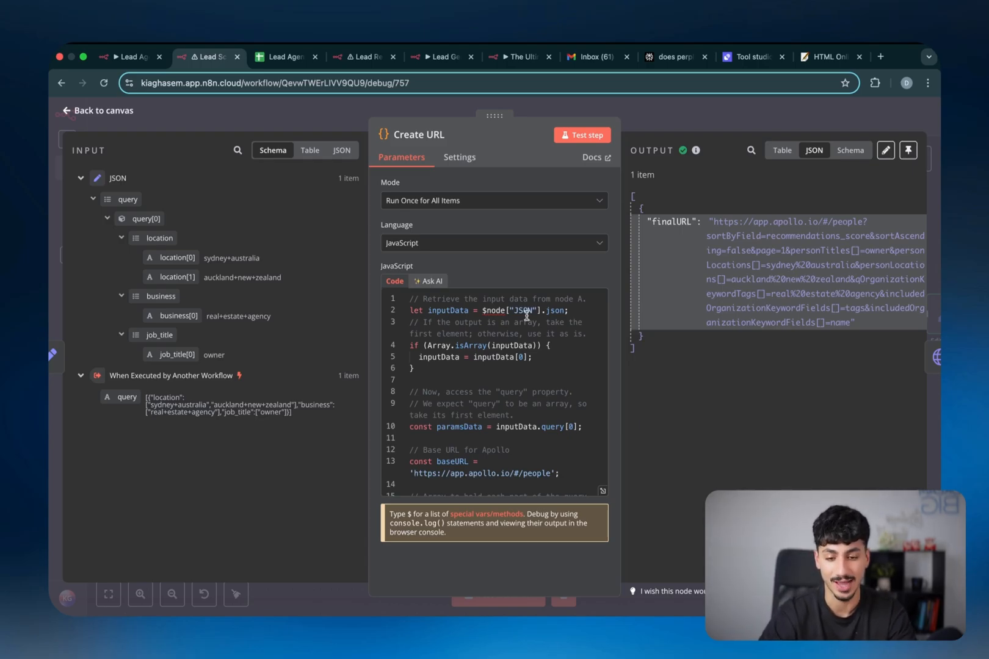
pyautogui.scroll(-10, 518, 395)
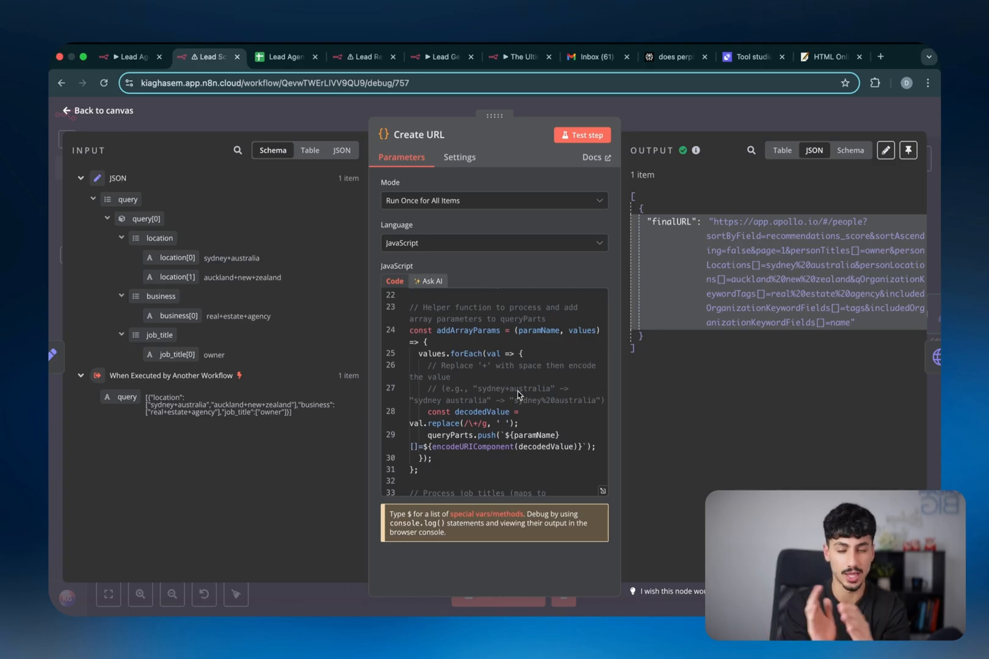
pyautogui.press('Escape')
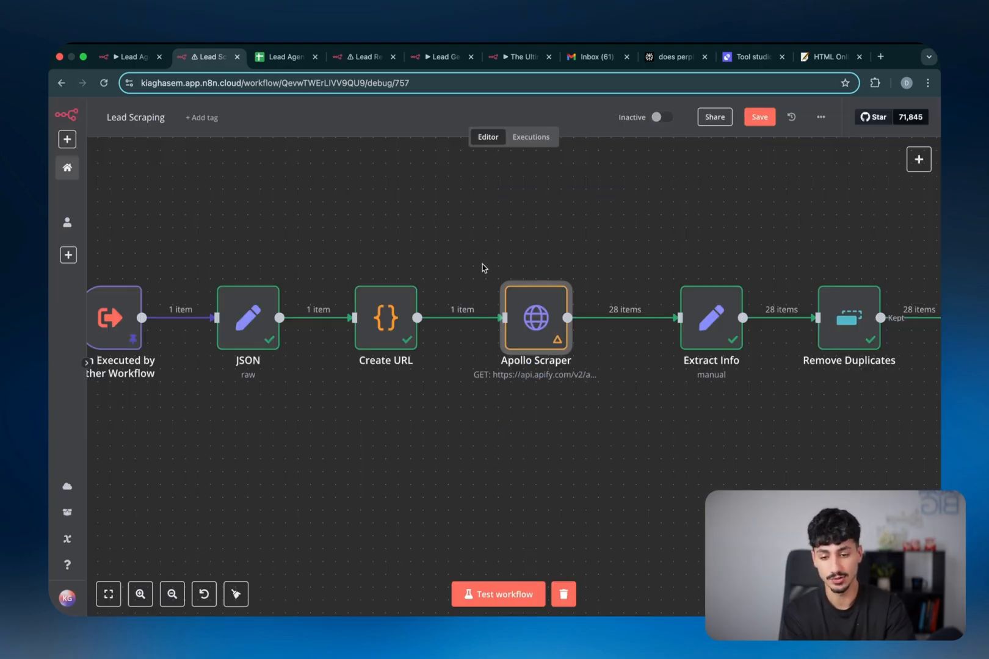
# Inspect the Apollo Scraper HTTP Request's Apify GET URL and its placeholder token Value
pyautogui.doubleClick(535, 328)
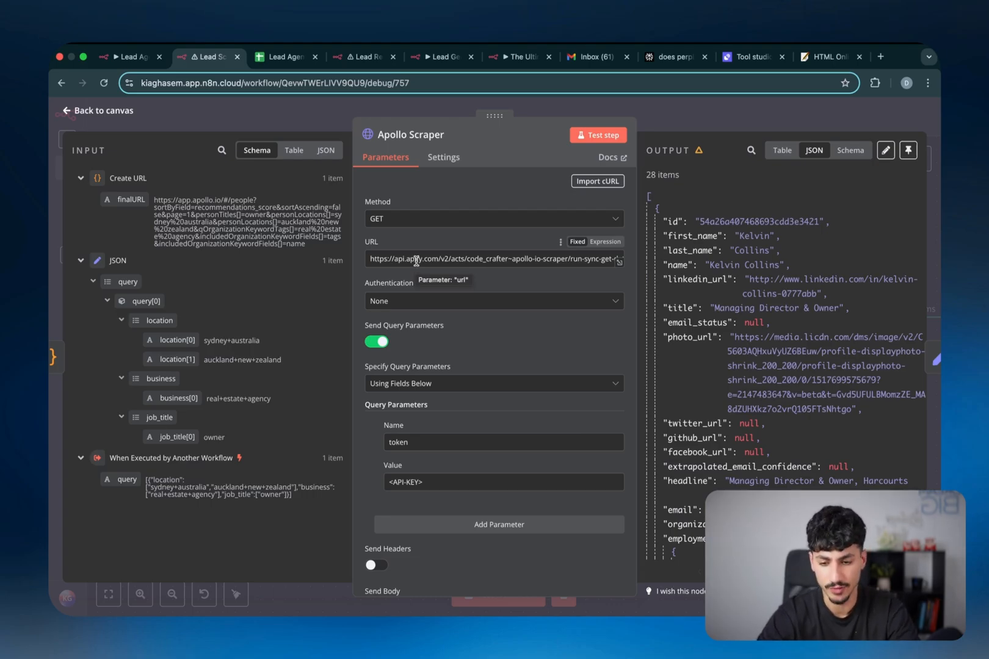
pyautogui.scroll(-5, 416, 262)
pyautogui.scroll(5, 417, 263)
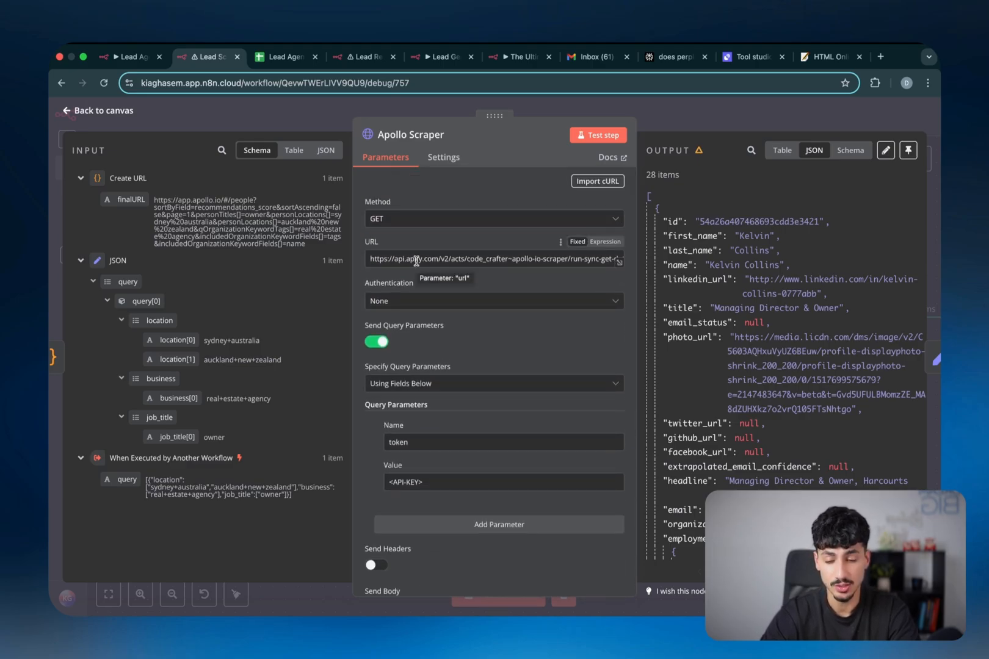
pyautogui.tripleClick(417, 261)
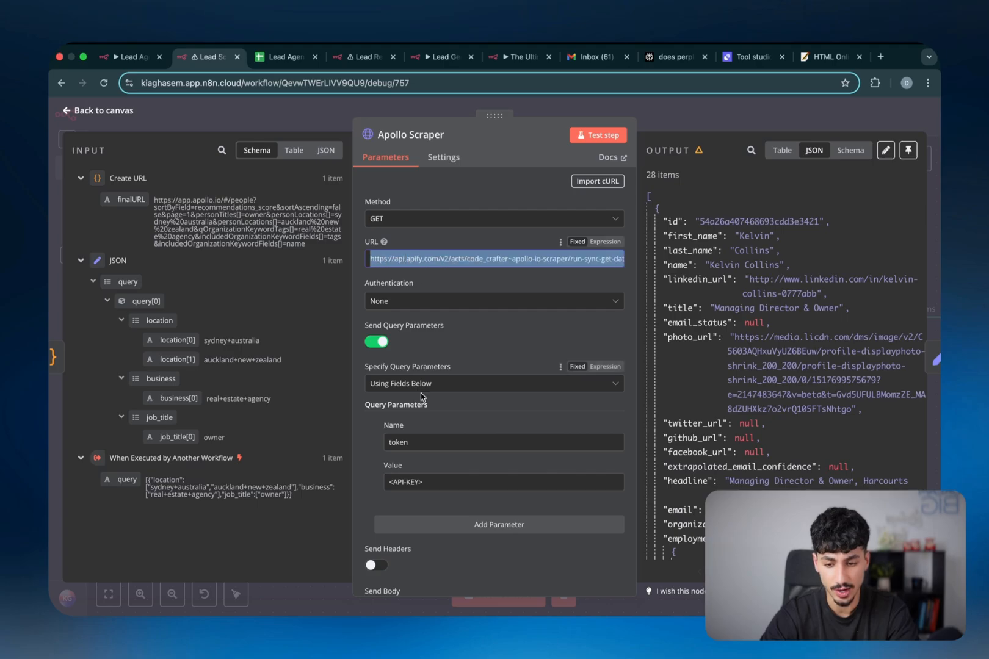
pyautogui.tripleClick(421, 482)
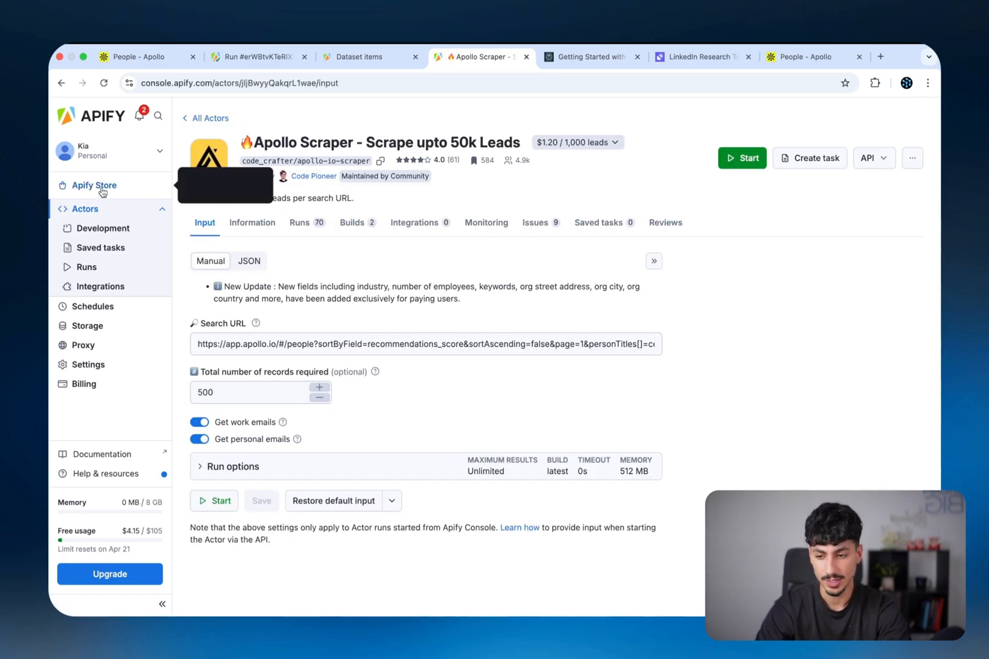
# Search the Apify Store for 'apollo scraper' actors
pyautogui.click(98, 186)
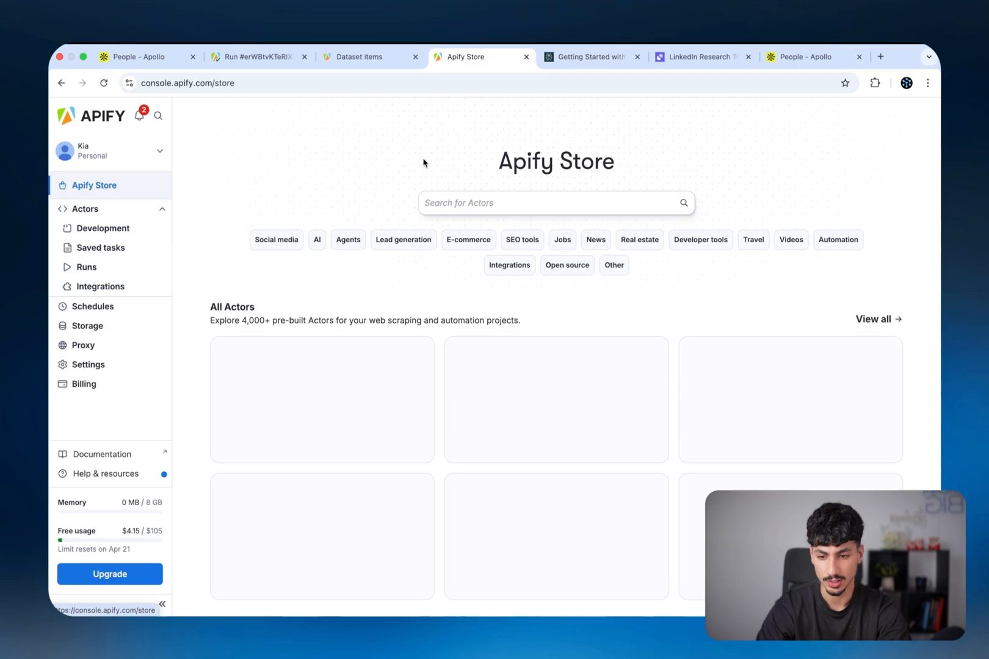
pyautogui.click(458, 203)
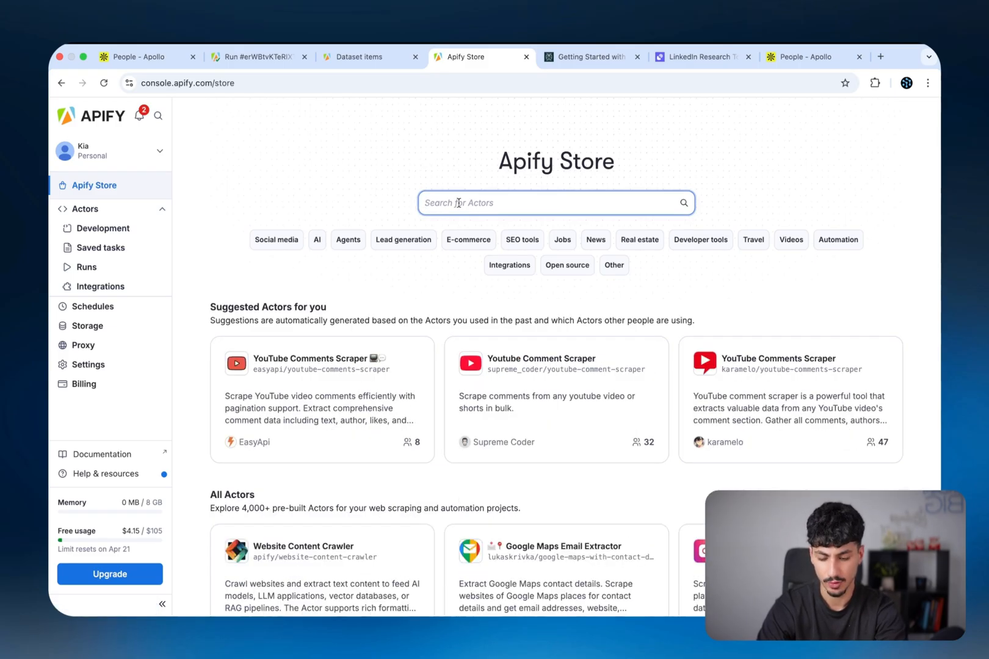
pyautogui.write('apollo scraper')
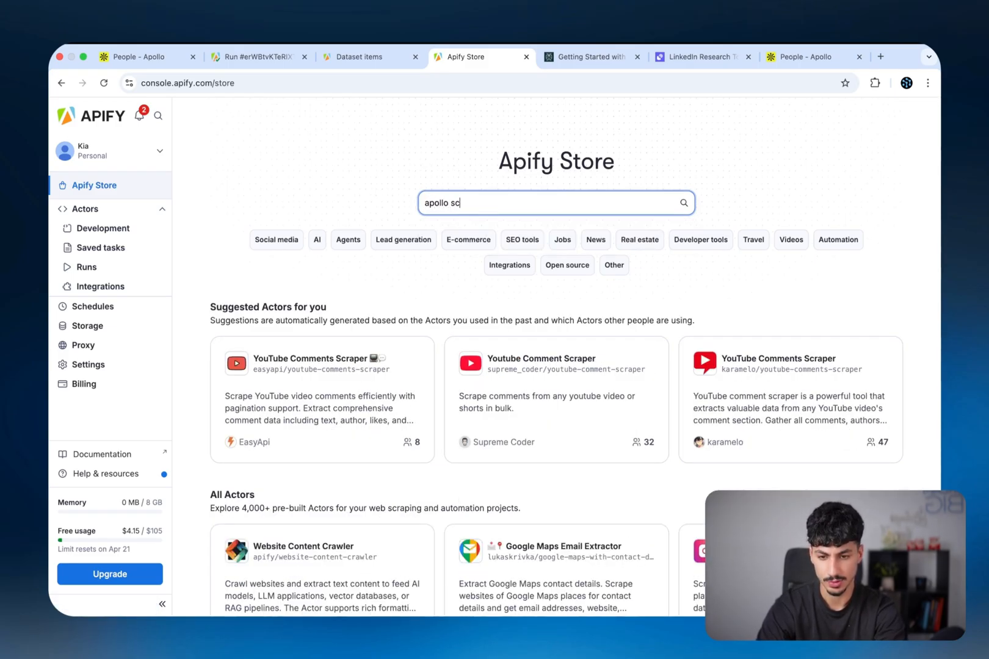
pyautogui.press('Return')
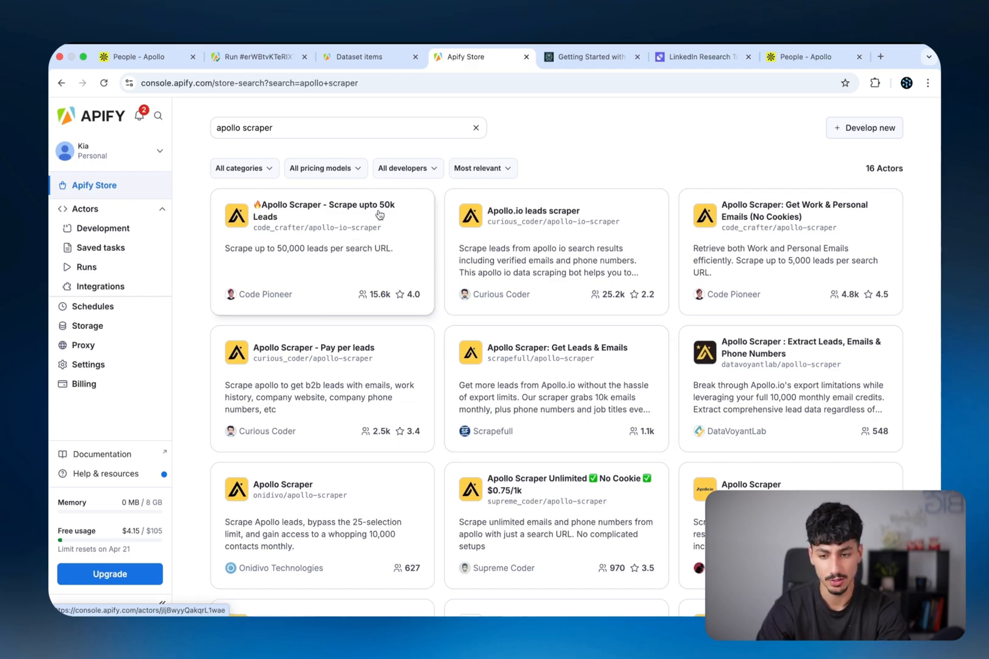
# Open the 'Apollo Scraper - Scrape upto 50k Leads' actor and view its API endpoints
pyautogui.click(373, 233)
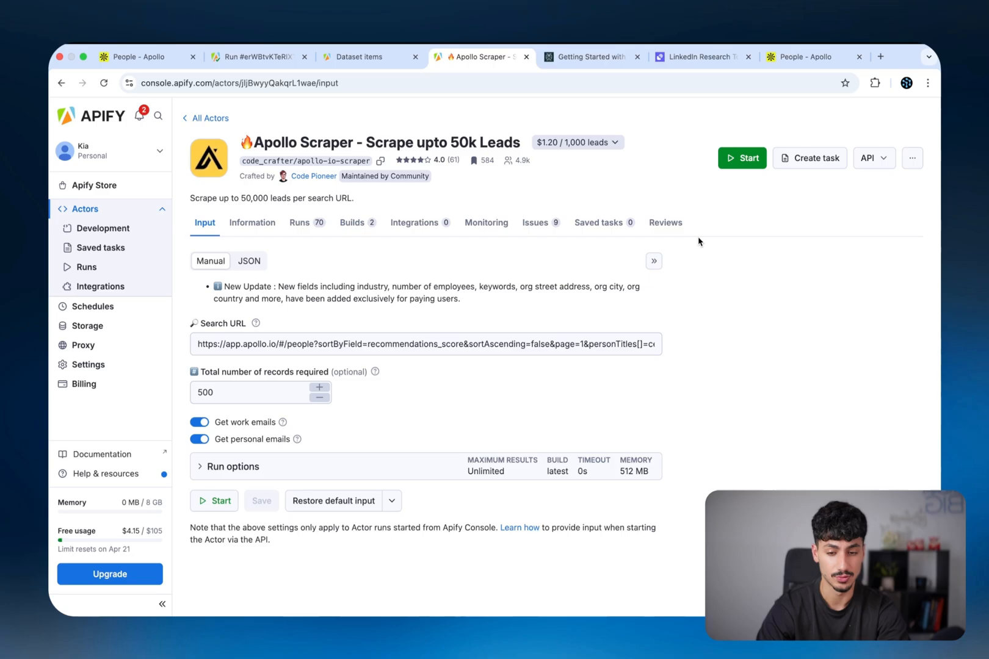
pyautogui.click(875, 160)
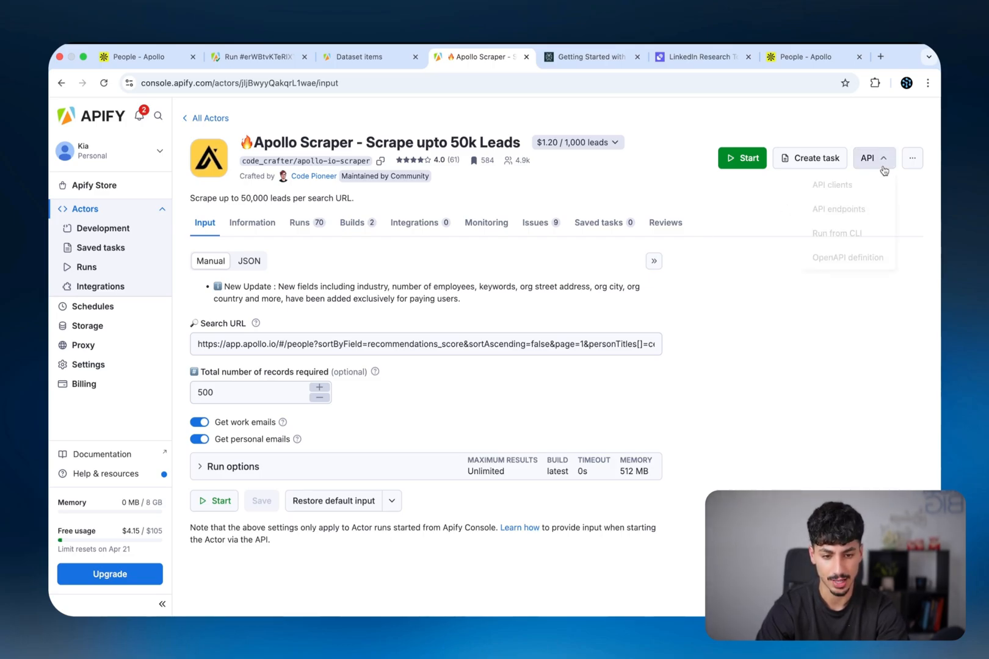
pyautogui.click(846, 211)
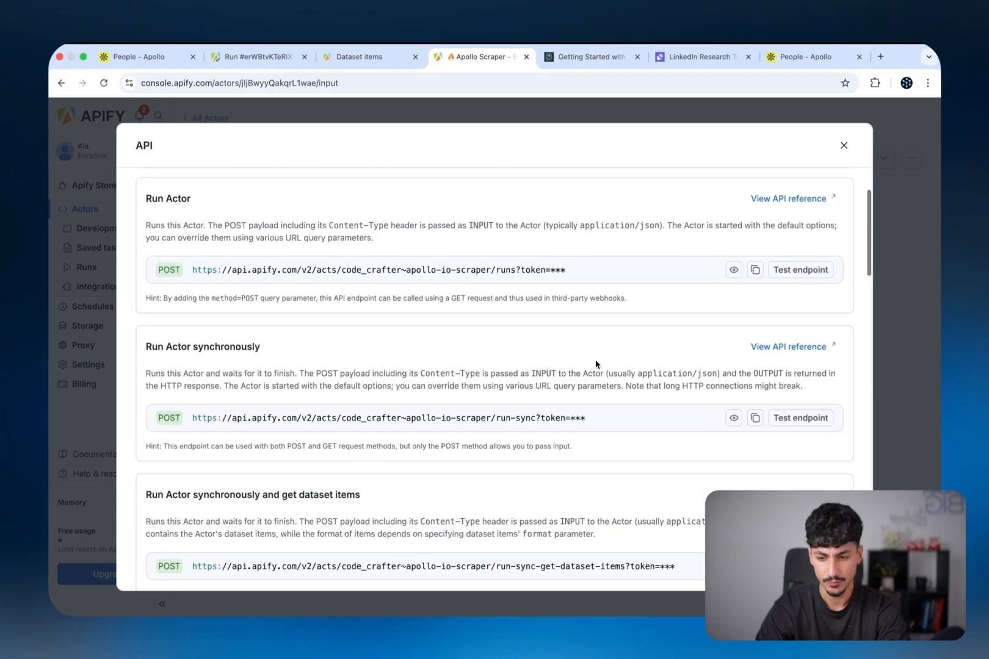
pyautogui.scroll(-1, 222, 471)
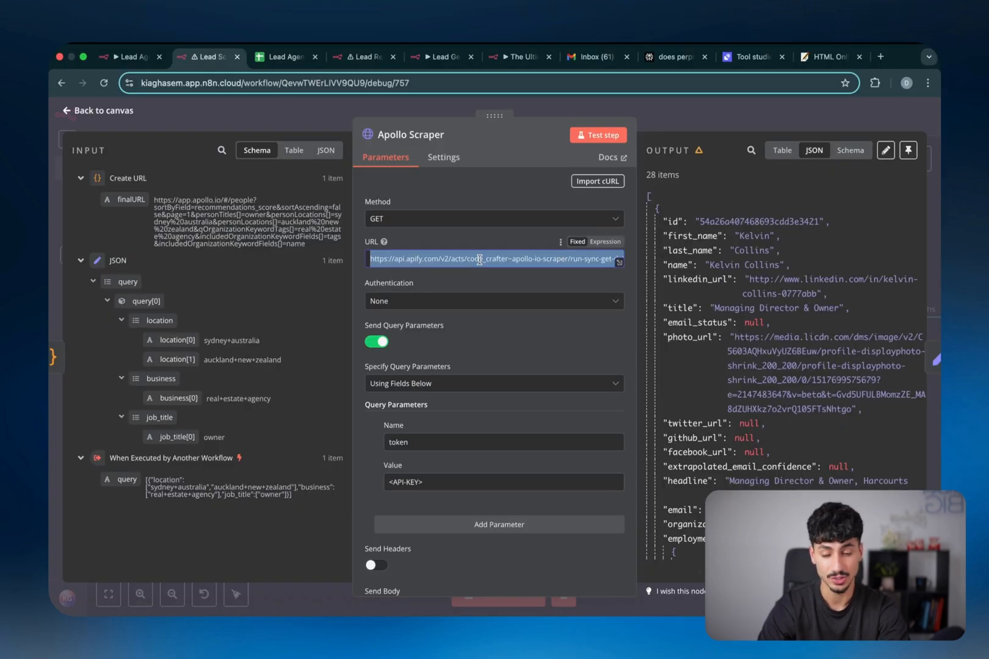
# Copy 'token=API-KEY' from the end of the request URL into the query parameter Name field
pyautogui.press('End')
pyautogui.doubleClick(582, 258)
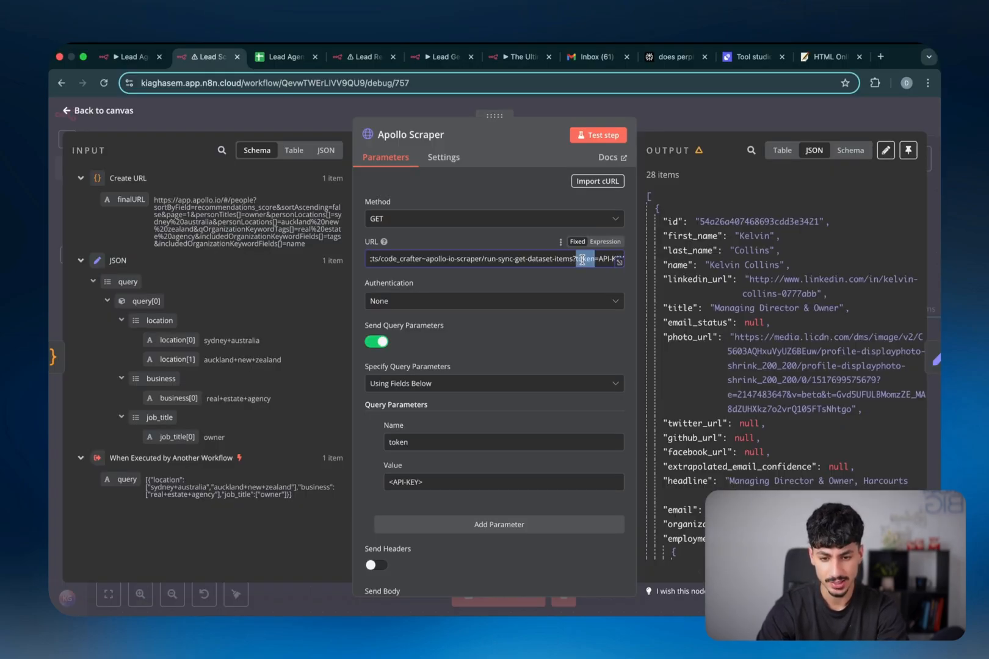
pyautogui.moveTo(582, 258)
pyautogui.mouseDown()
pyautogui.moveTo(620, 266)
pyautogui.moveTo(599, 265)
pyautogui.mouseUp()
pyautogui.press('super+c')
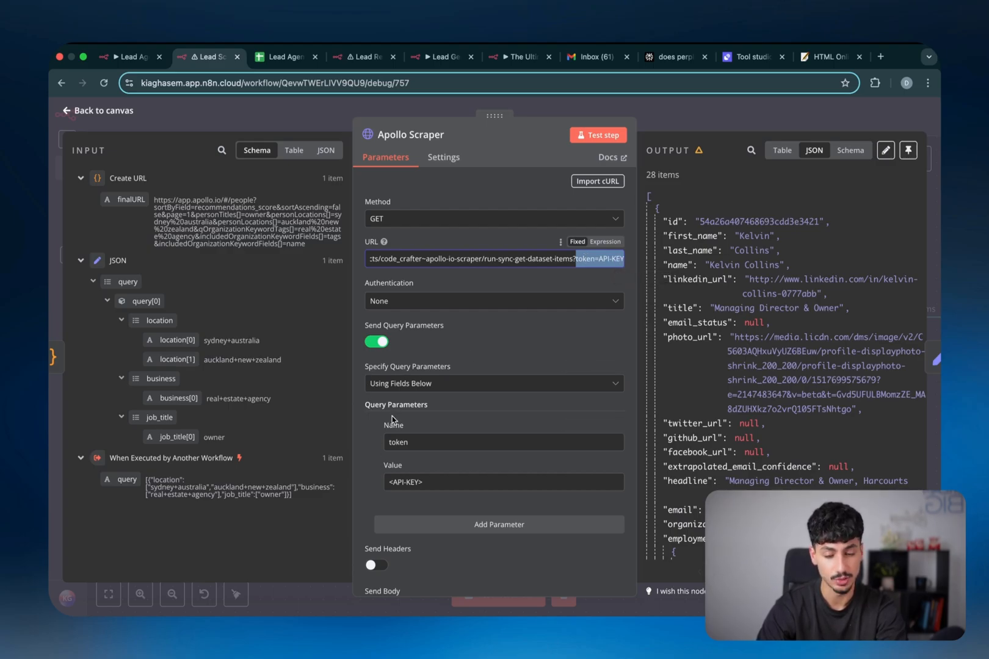
pyautogui.click(611, 278)
pyautogui.click(437, 448)
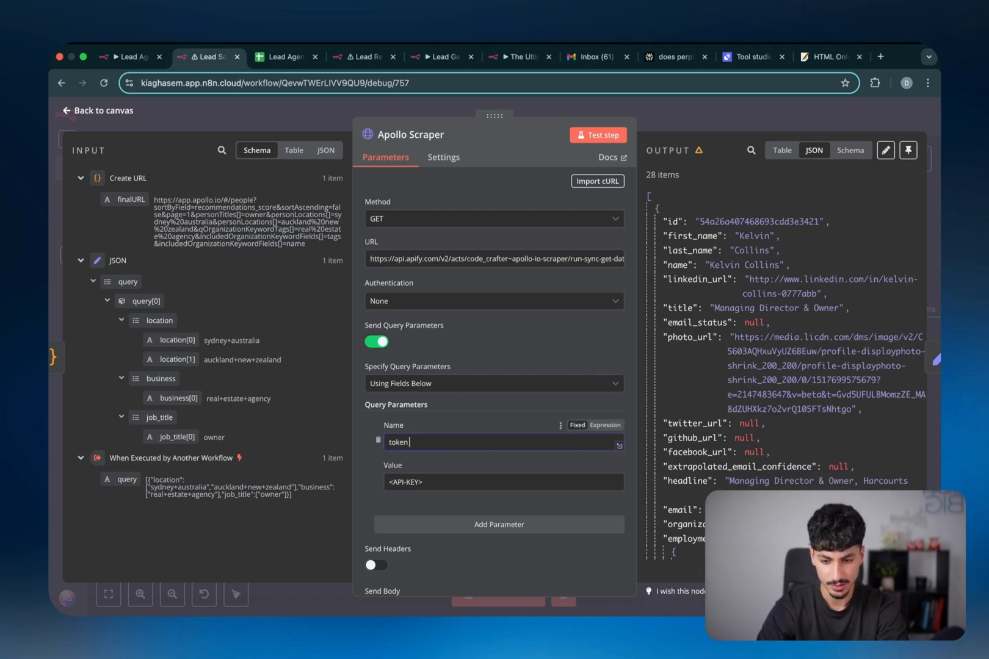
pyautogui.press('super+v')
pyautogui.doubleClick(422, 444)
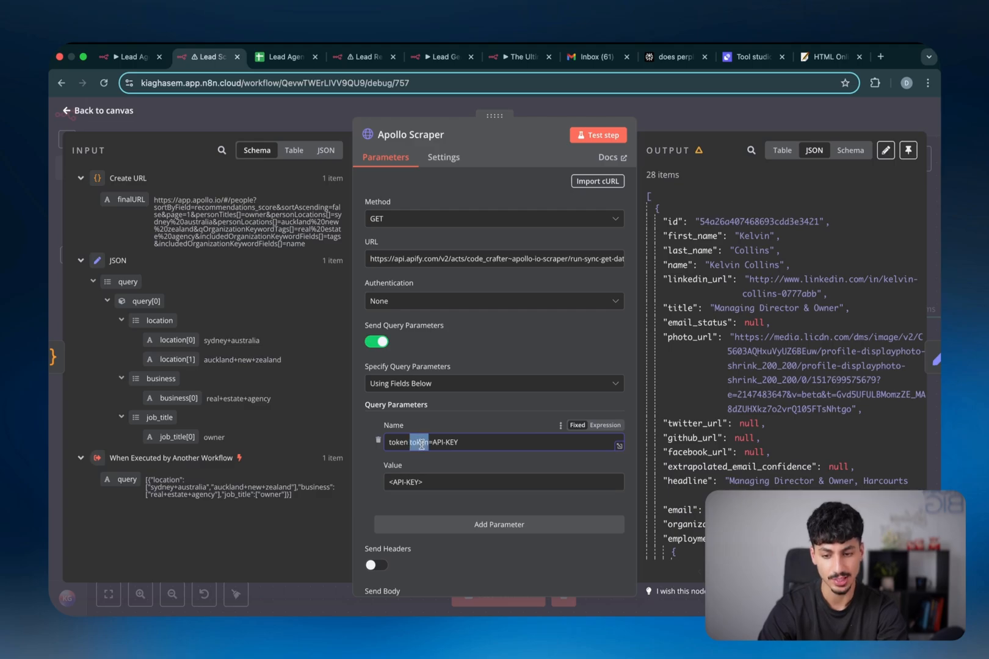
pyautogui.moveTo(434, 444); pyautogui.dragTo(450, 444)
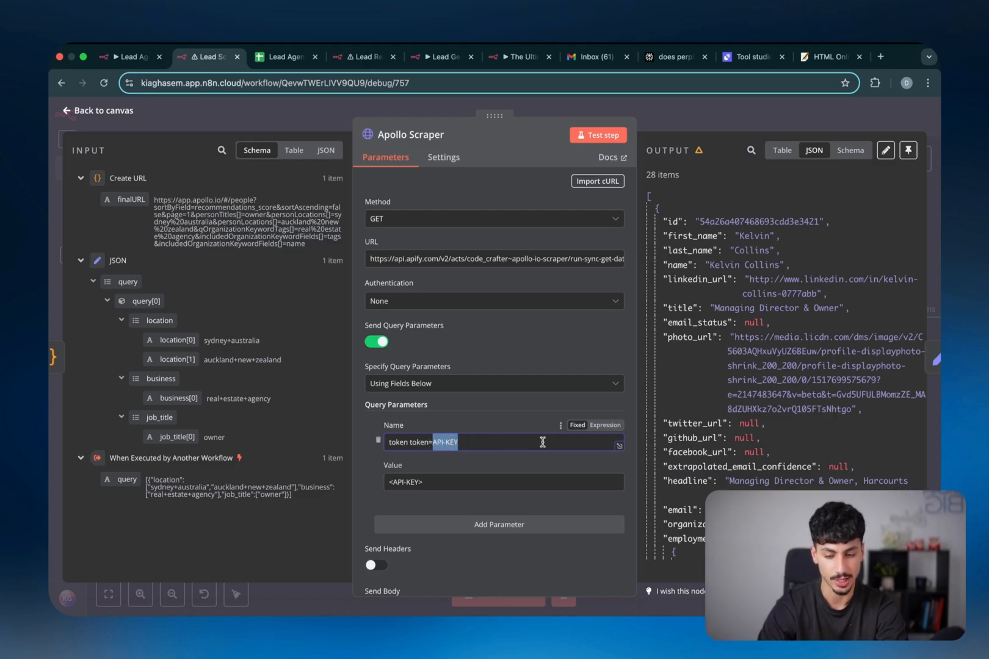
pyautogui.scroll(-5, 542, 442)
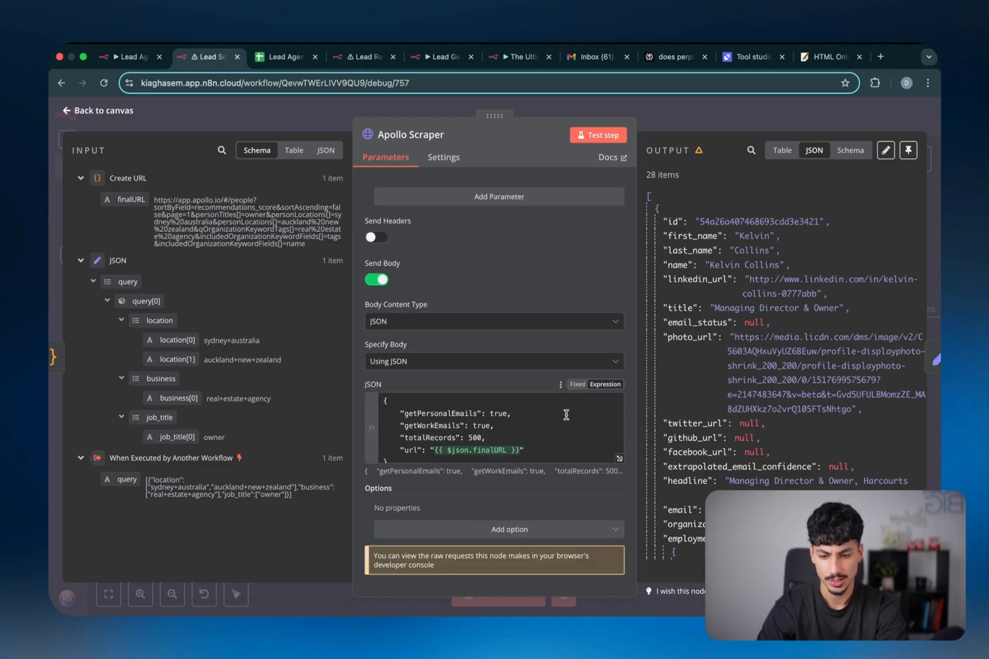
# Verify the JSON body's url uses the finalURL expression, then open Apollo Scraper Unlimited in Apify
pyautogui.click(620, 457)
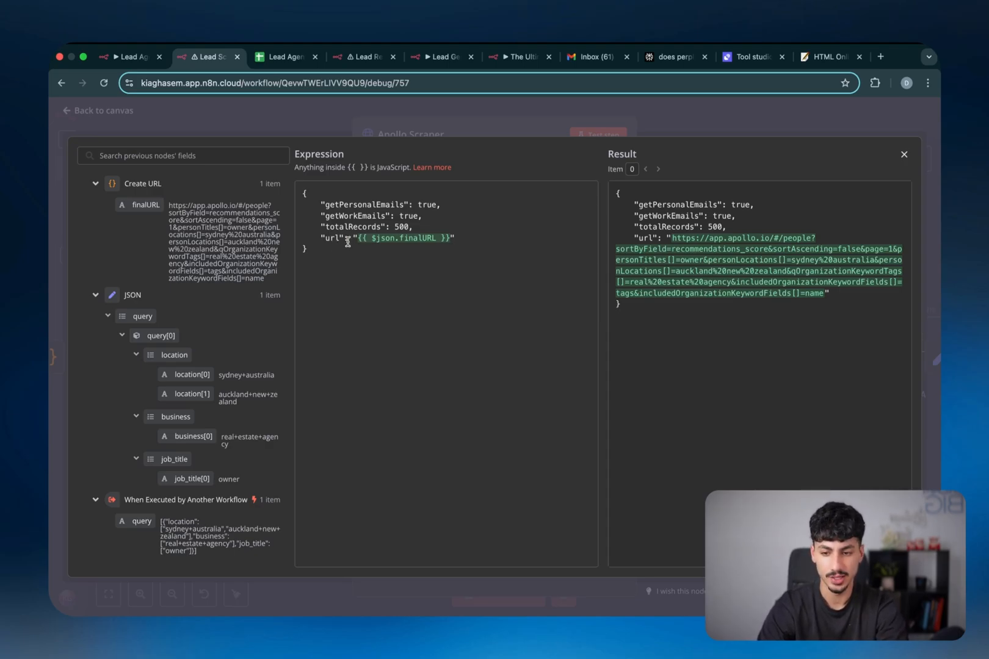
pyautogui.moveTo(358, 239); pyautogui.dragTo(448, 240)
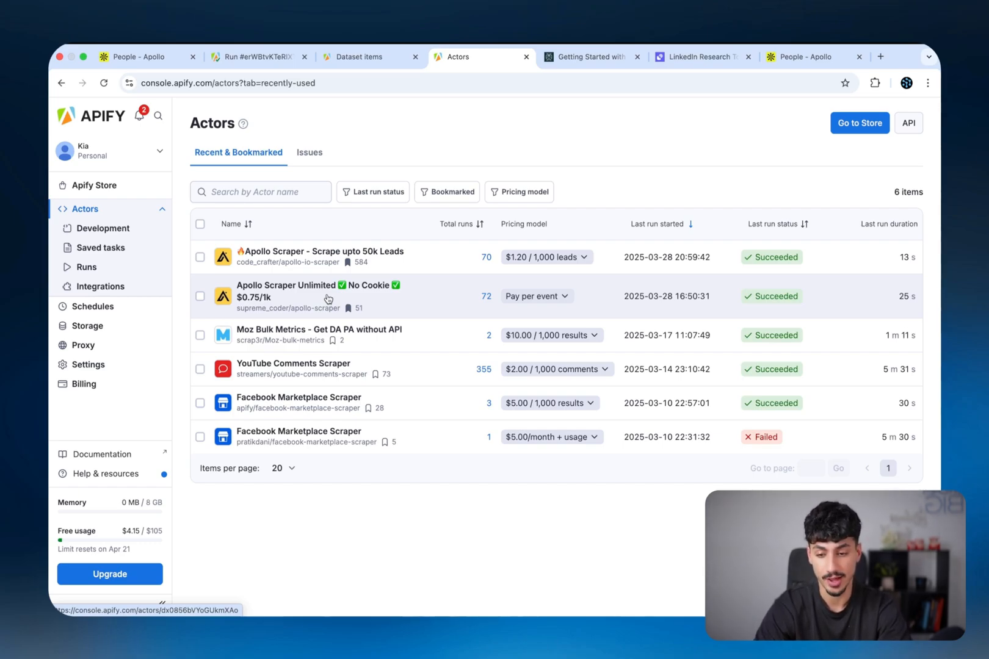
pyautogui.click(328, 299)
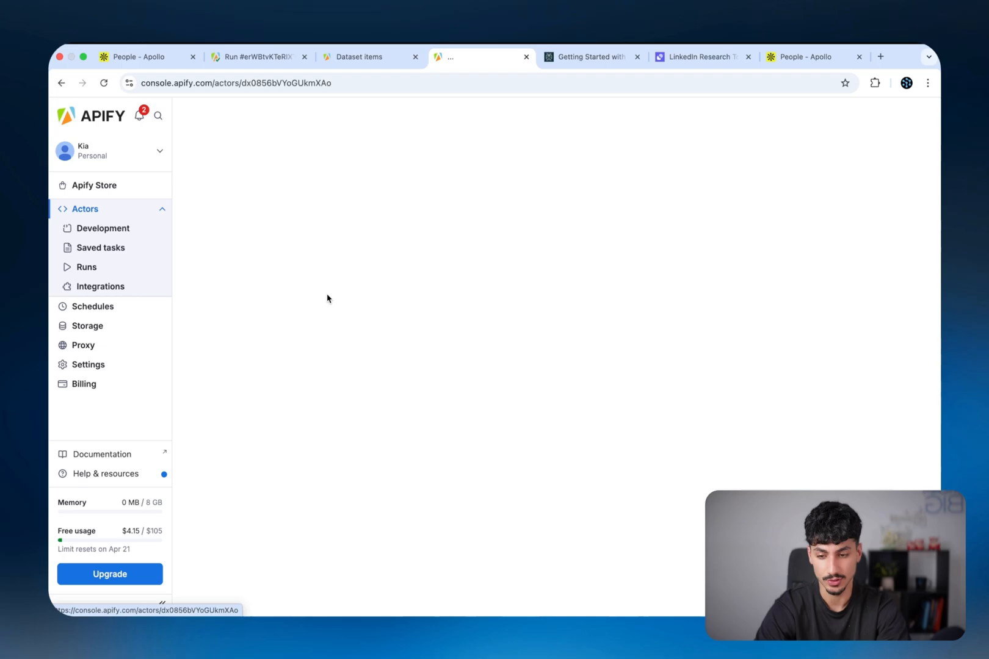
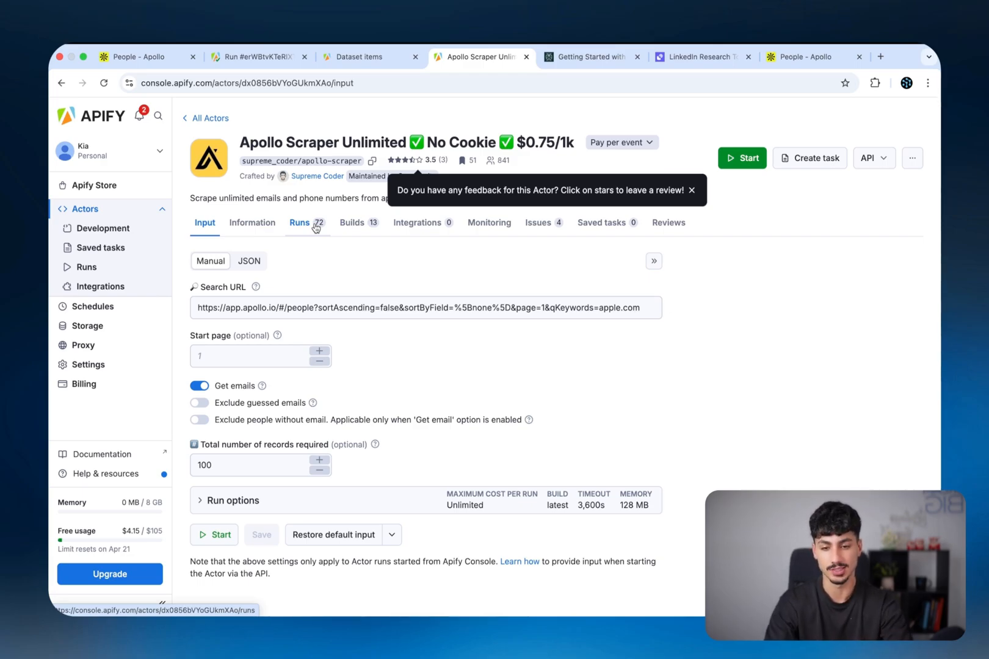
# Highlight the Apollo Scraper's $0.75/1k price in the Apify Console actor title
pyautogui.moveTo(517, 142); pyautogui.dragTo(572, 144)
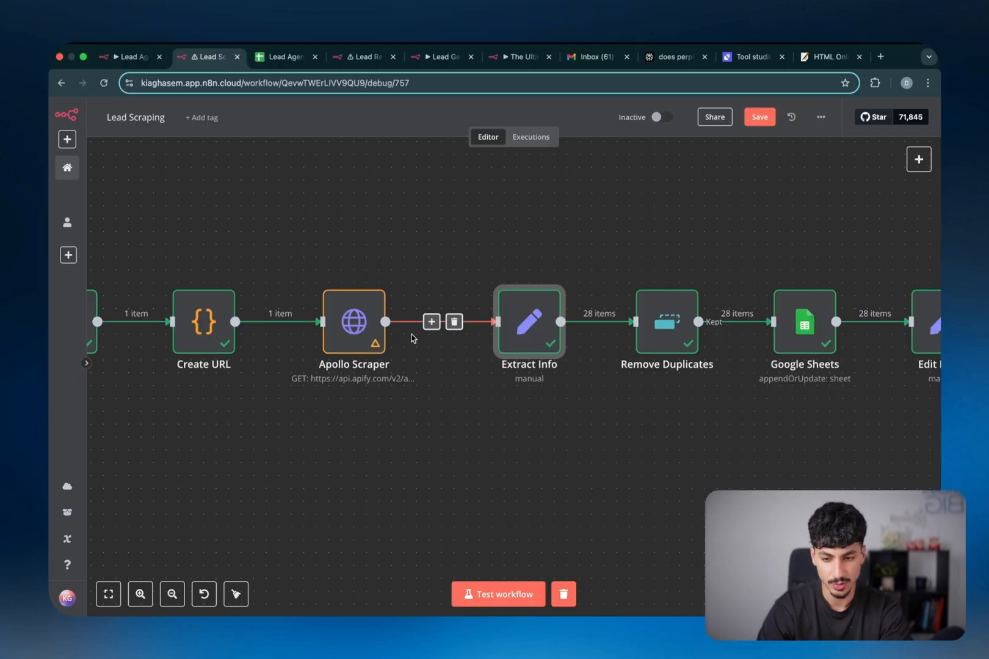
# Open the Extract Info node and look over its field mappings
pyautogui.doubleClick(538, 330)
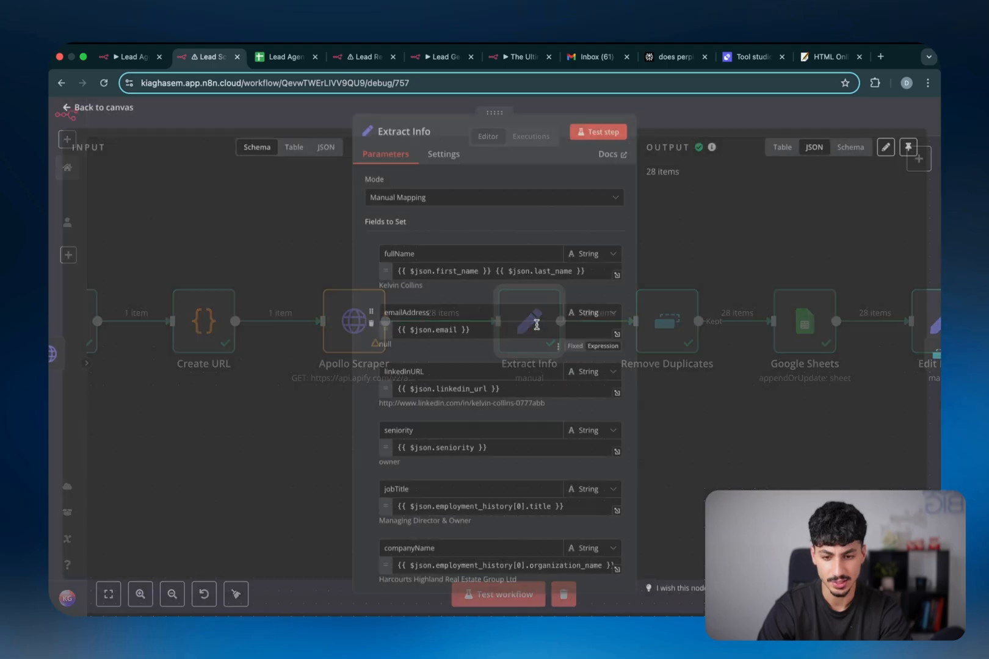
pyautogui.scroll(-5, 536, 311)
pyautogui.scroll(-4, 536, 311)
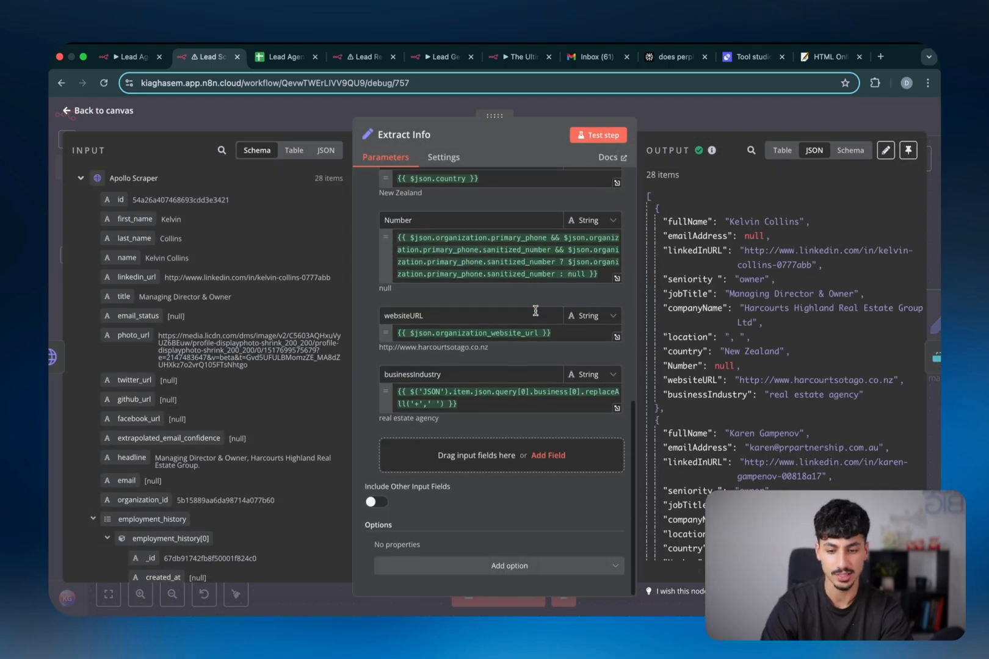
pyautogui.scroll(7, 431, 267)
# View the scraper input as JSON and compare its records with fullName through businessIndustry fields
pyautogui.click(325, 150)
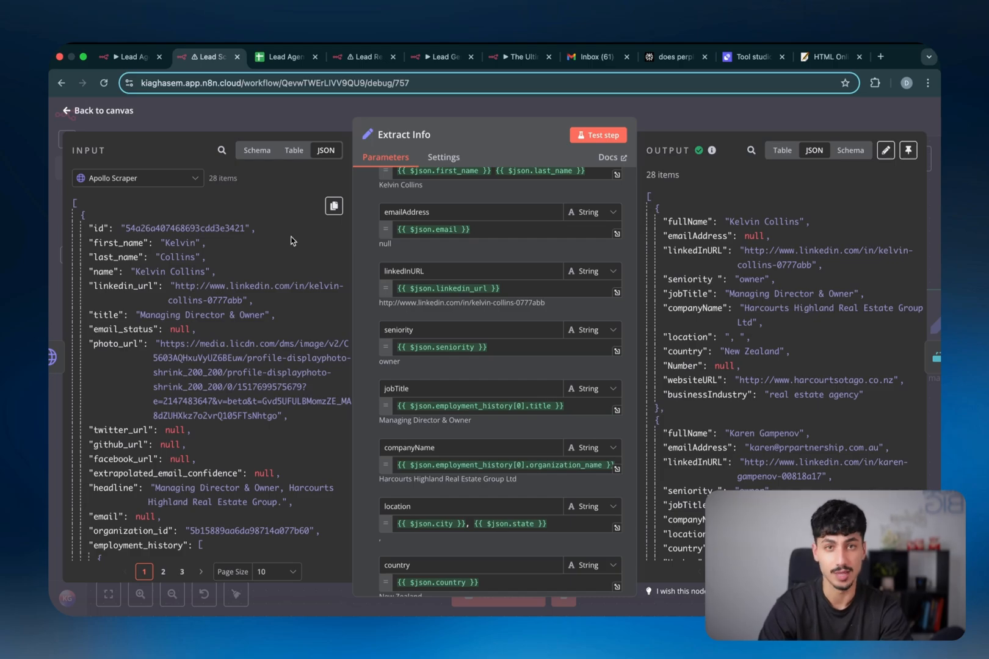
pyautogui.scroll(-1, 291, 240)
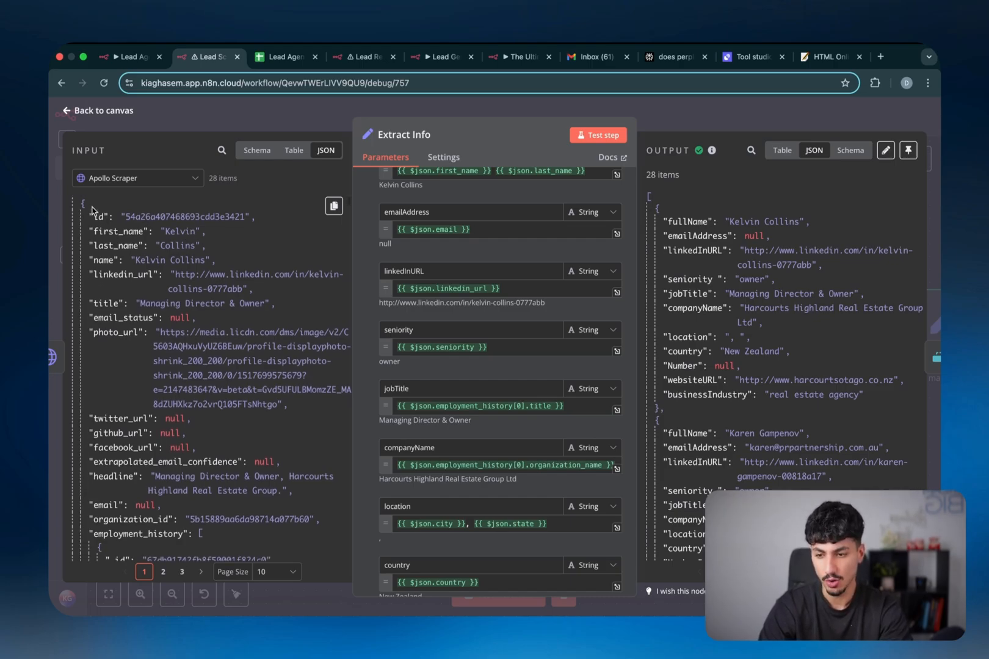
pyautogui.scroll(-20, 92, 209)
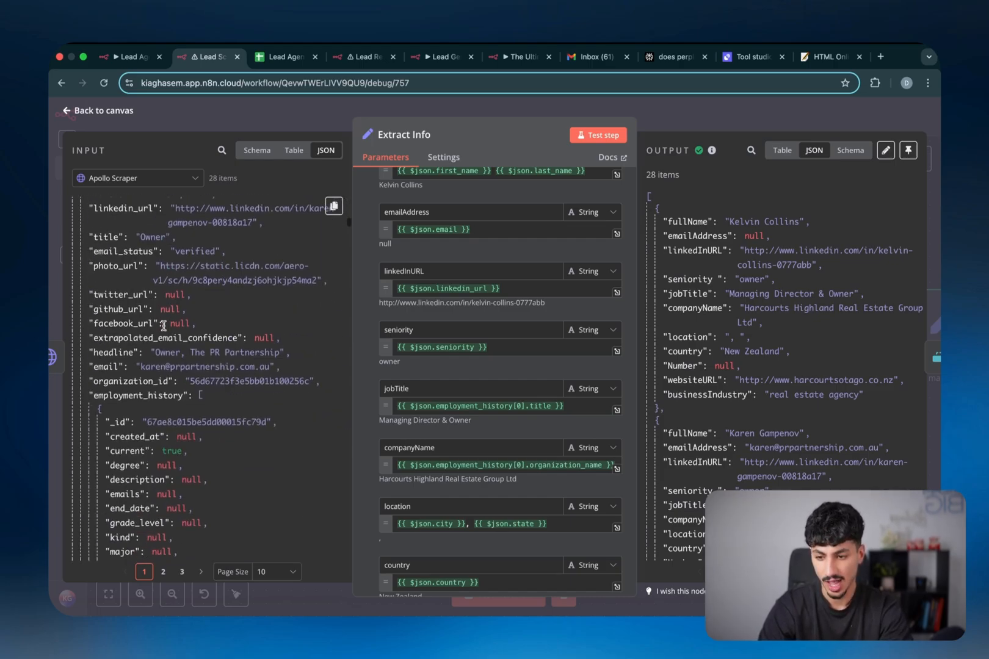
pyautogui.scroll(-15, 163, 325)
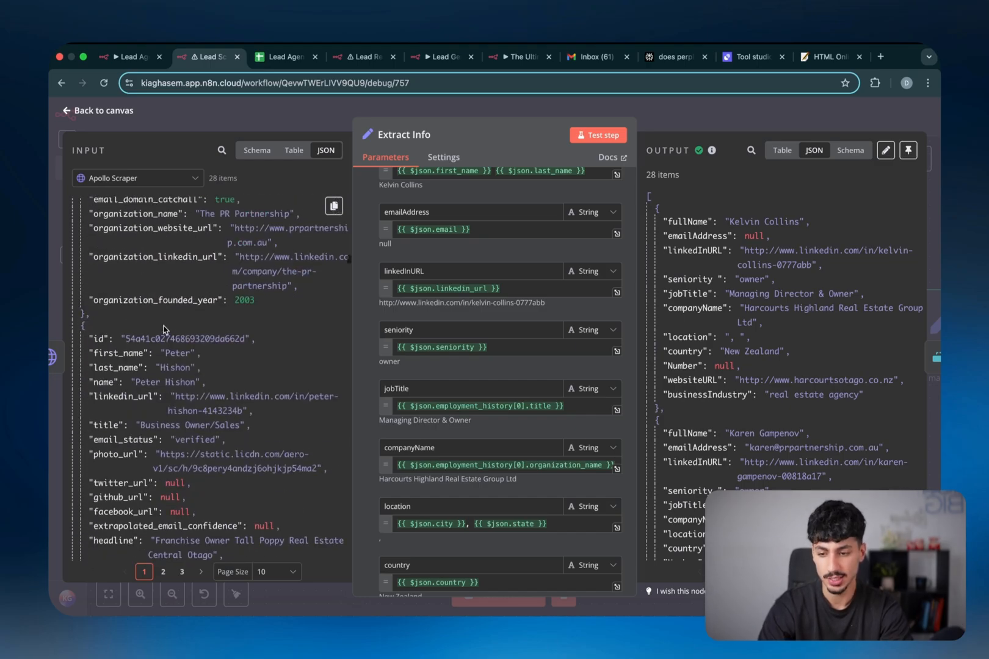
pyautogui.scroll(-10, 165, 330)
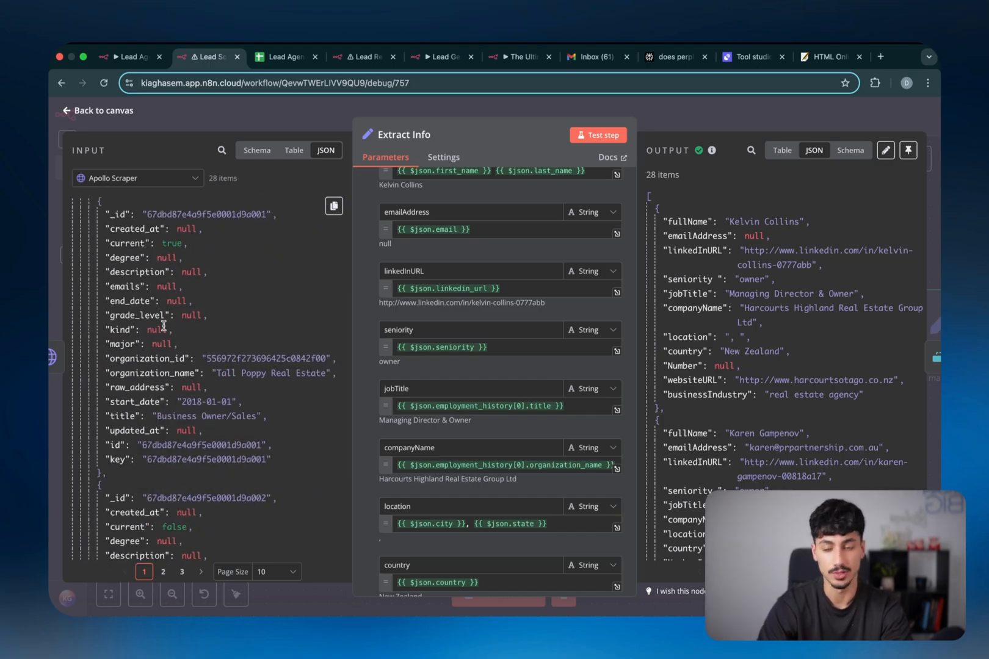
pyautogui.scroll(3, 403, 317)
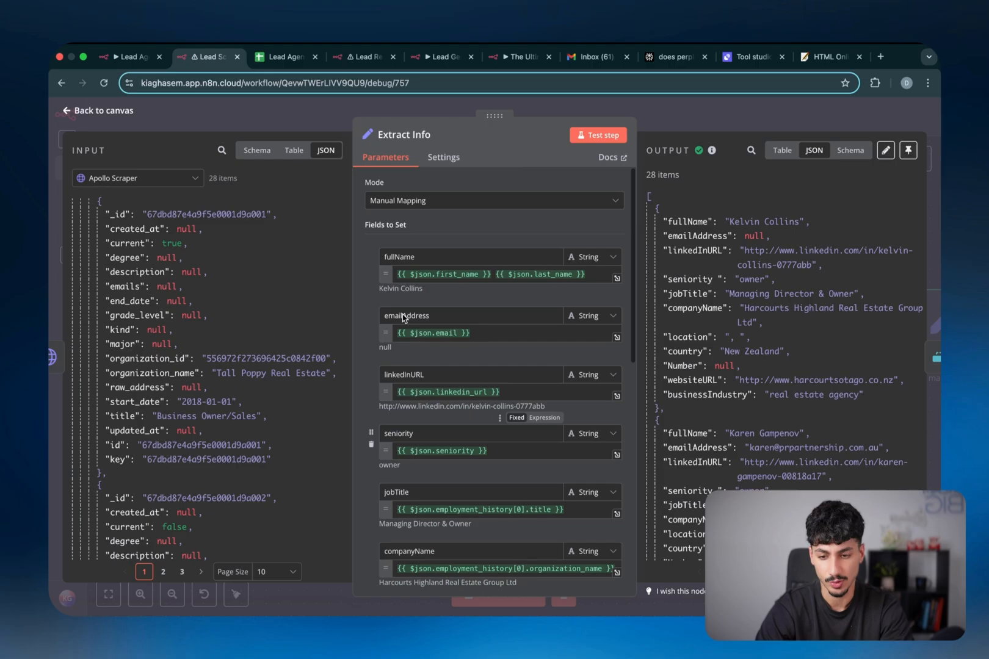
pyautogui.scroll(-3, 439, 324)
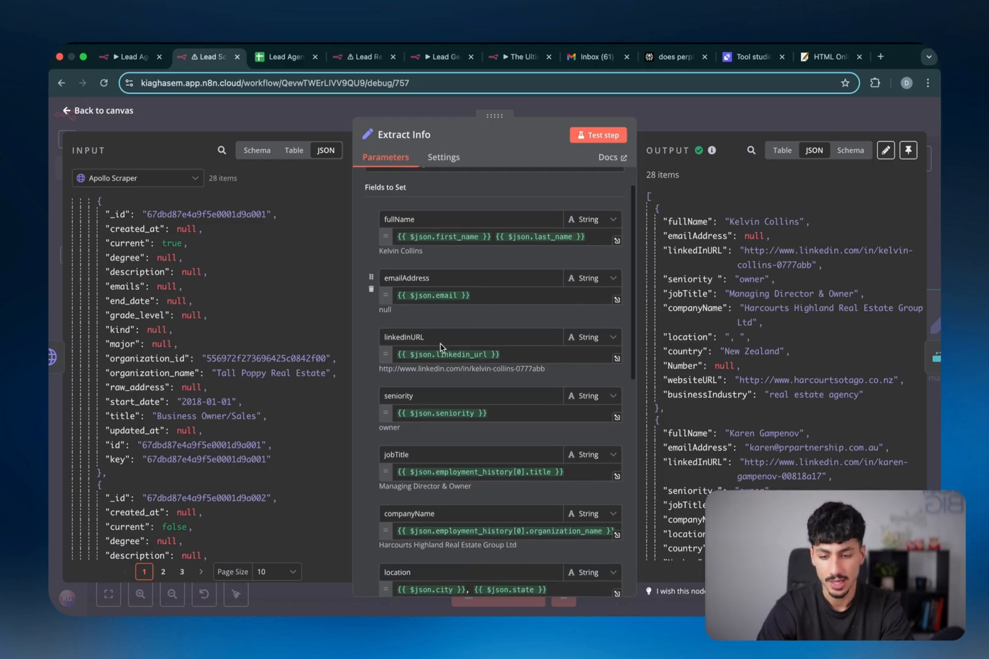
pyautogui.scroll(-5, 441, 343)
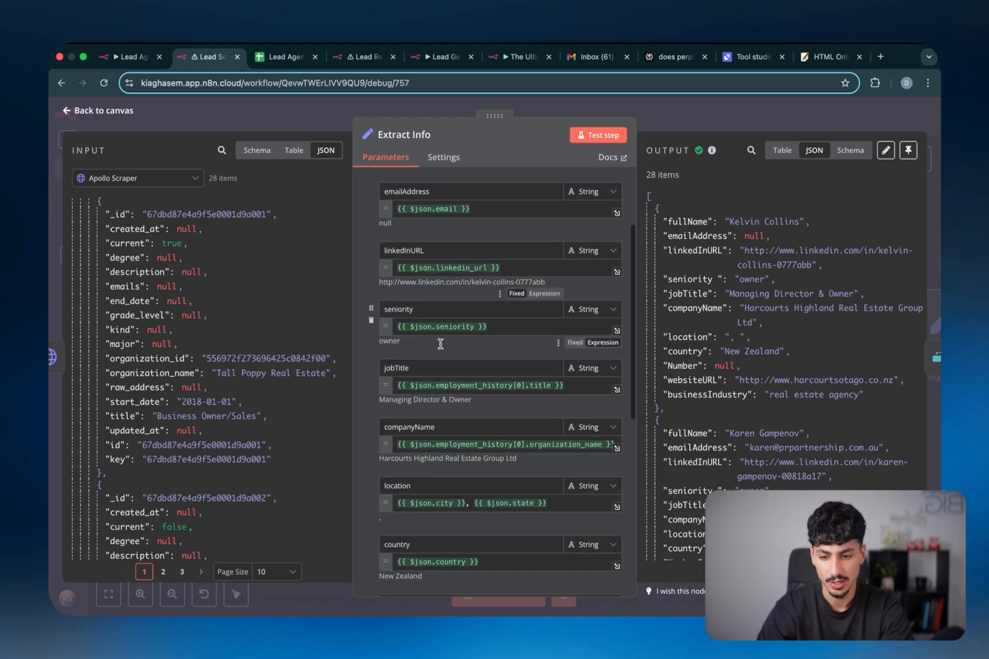
pyautogui.scroll(-6, 441, 343)
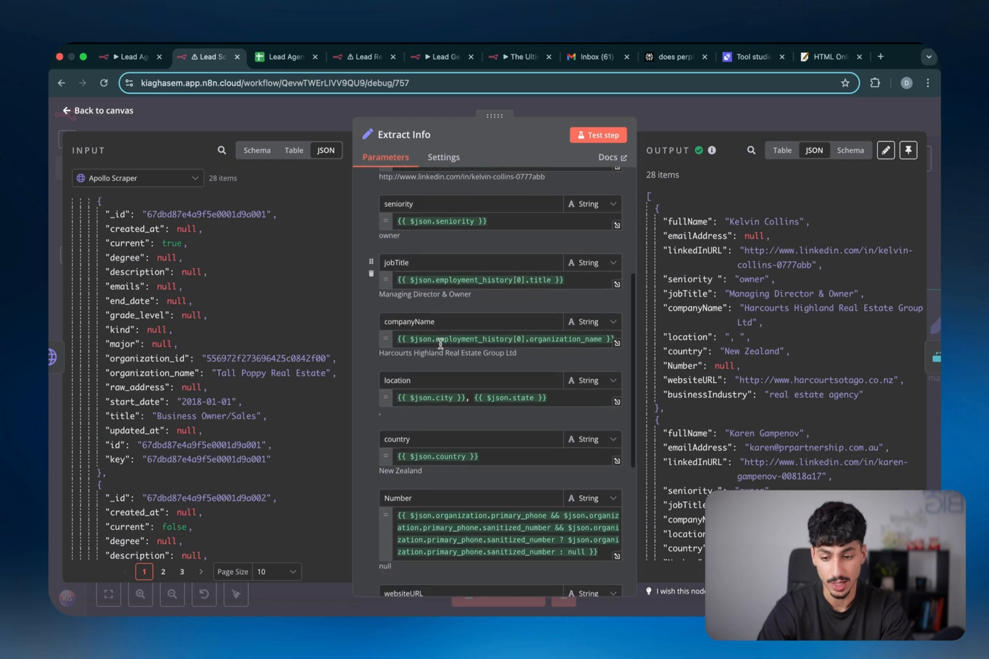
pyautogui.scroll(-5, 441, 344)
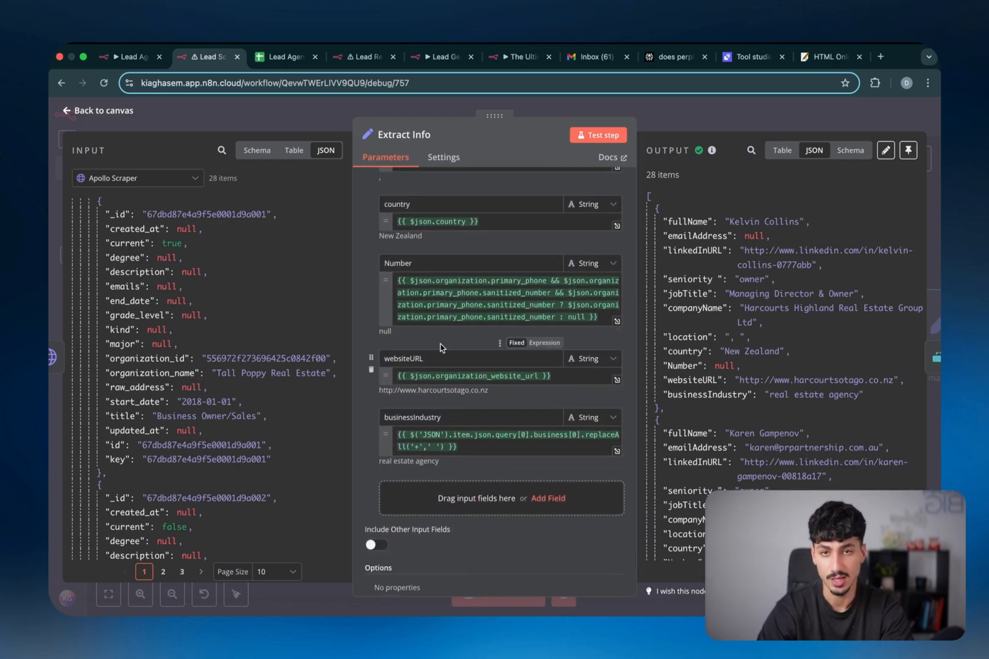
pyautogui.scroll(-15, 246, 331)
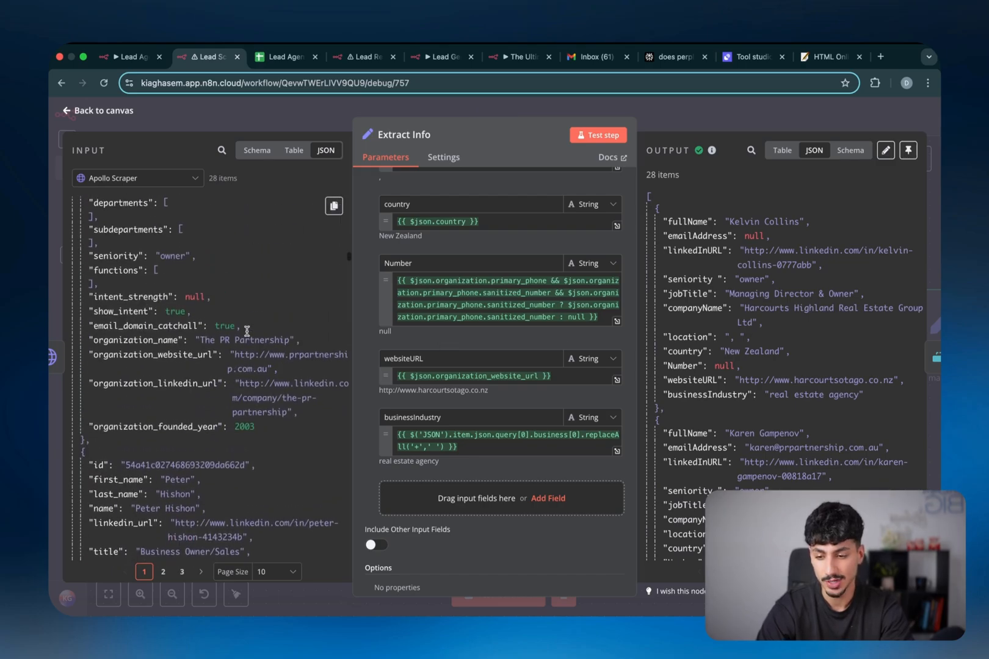
pyautogui.scroll(15, 246, 332)
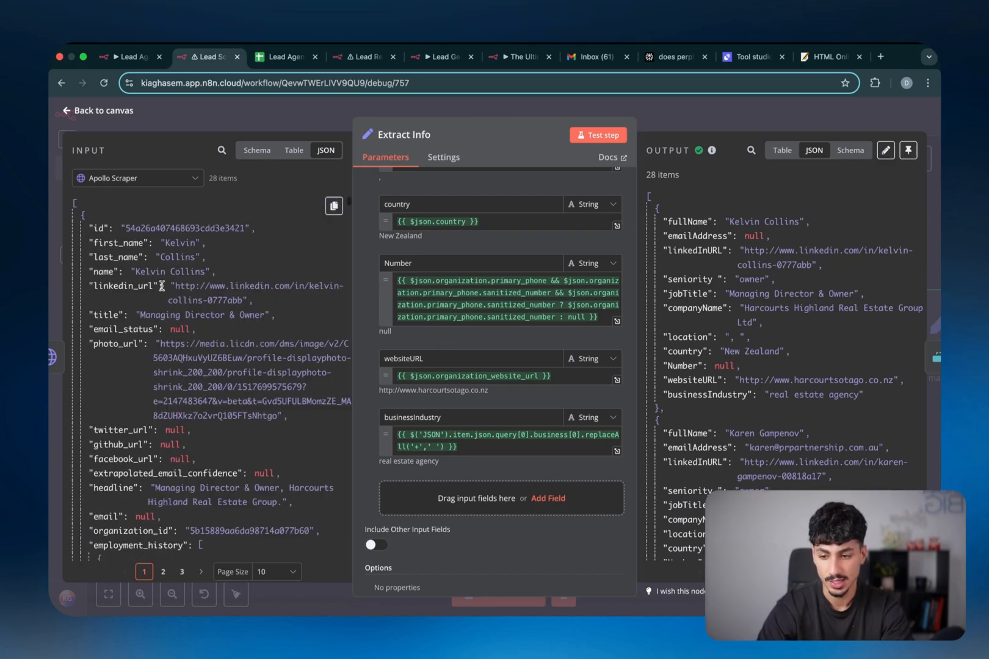
# Add a trial 'height' field mapped to the name key, then delete it
pyautogui.click(457, 507)
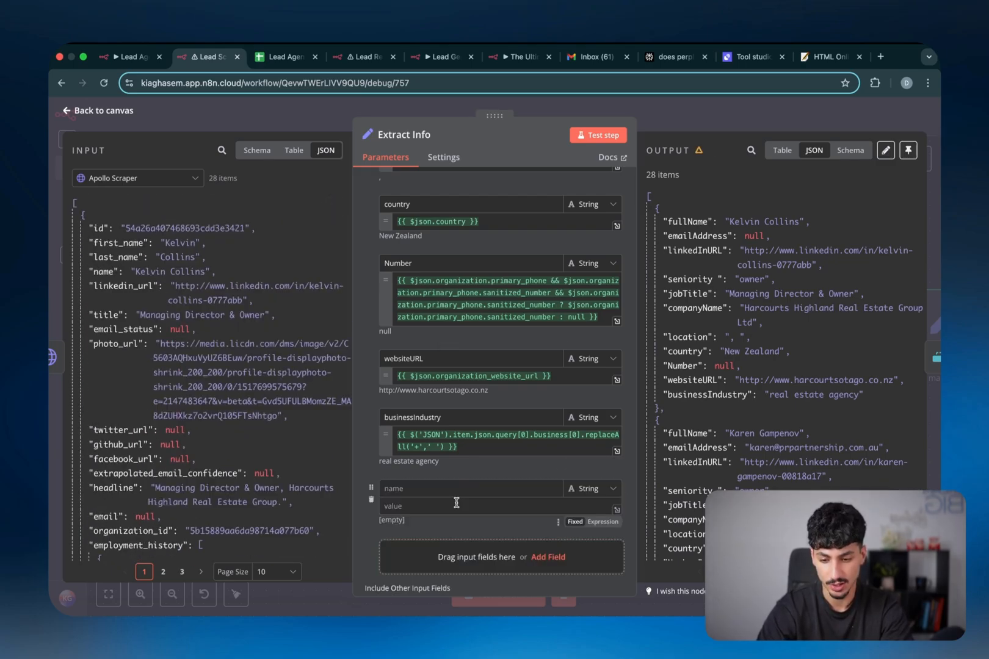
pyautogui.scroll(-1, 427, 476)
pyautogui.click(409, 444)
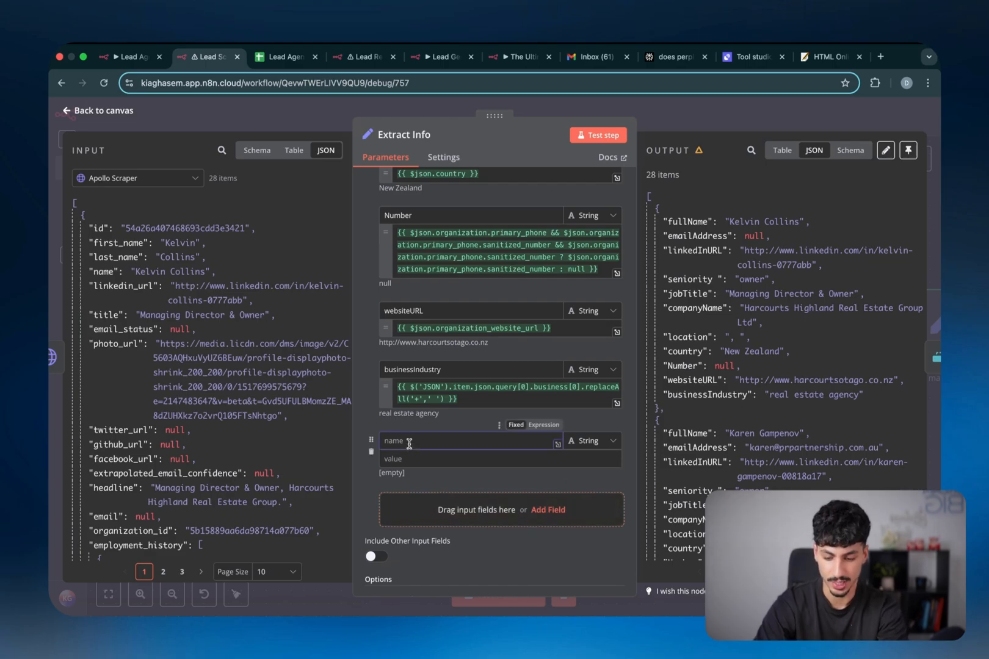
pyautogui.write('height')
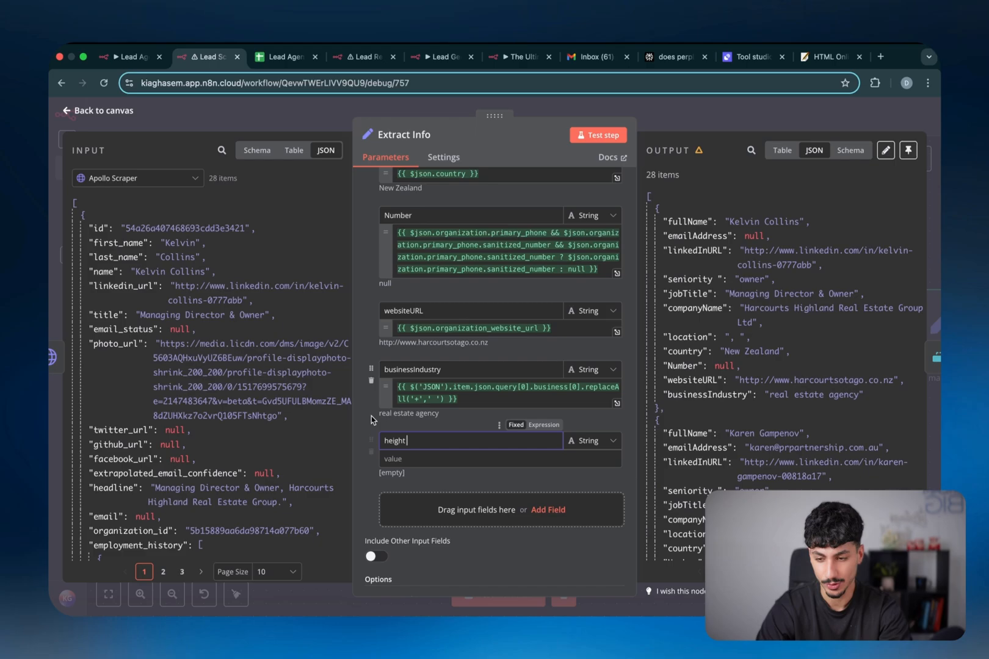
pyautogui.moveTo(102, 272); pyautogui.dragTo(171, 325)
pyautogui.click(370, 451)
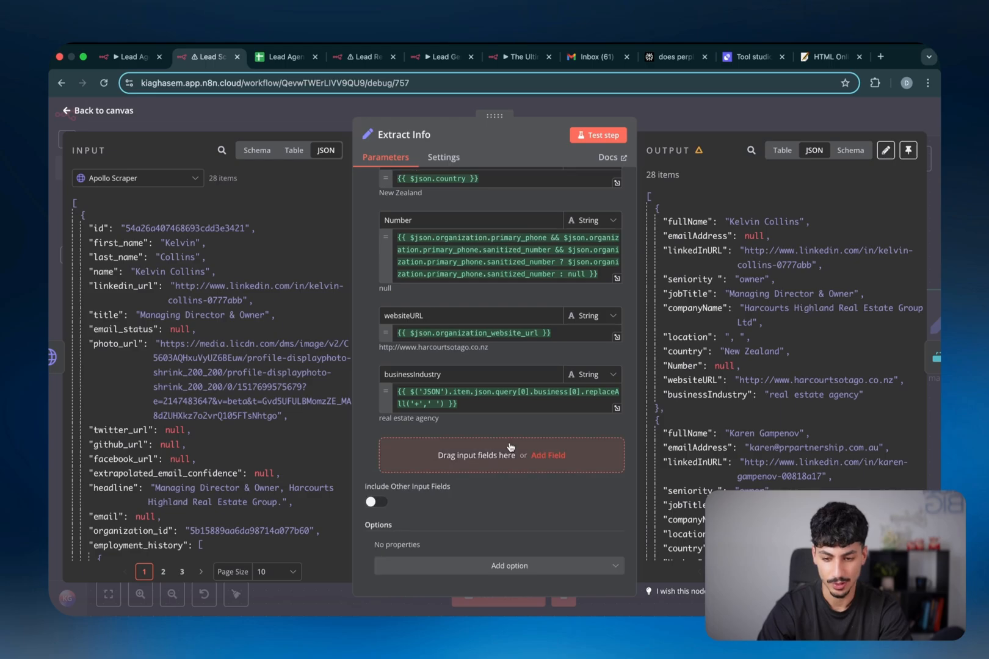
# Inspect the primary_phone-based Number expression and the emailAddress mapping, both returning null
pyautogui.scroll(4, 511, 447)
pyautogui.scroll(-1, 490, 331)
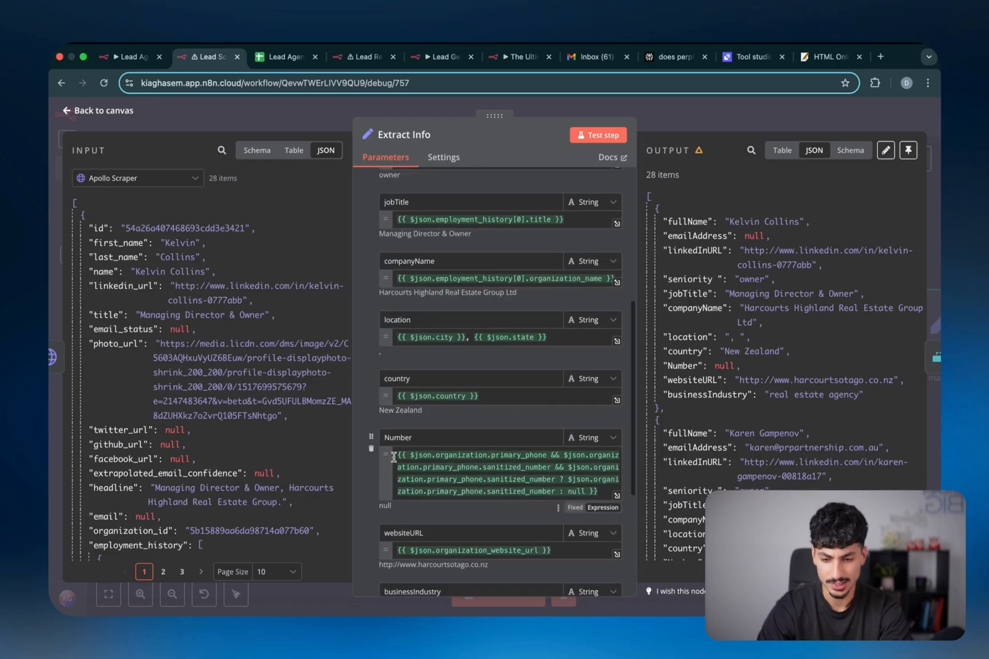
pyautogui.moveTo(601, 492); pyautogui.dragTo(398, 455)
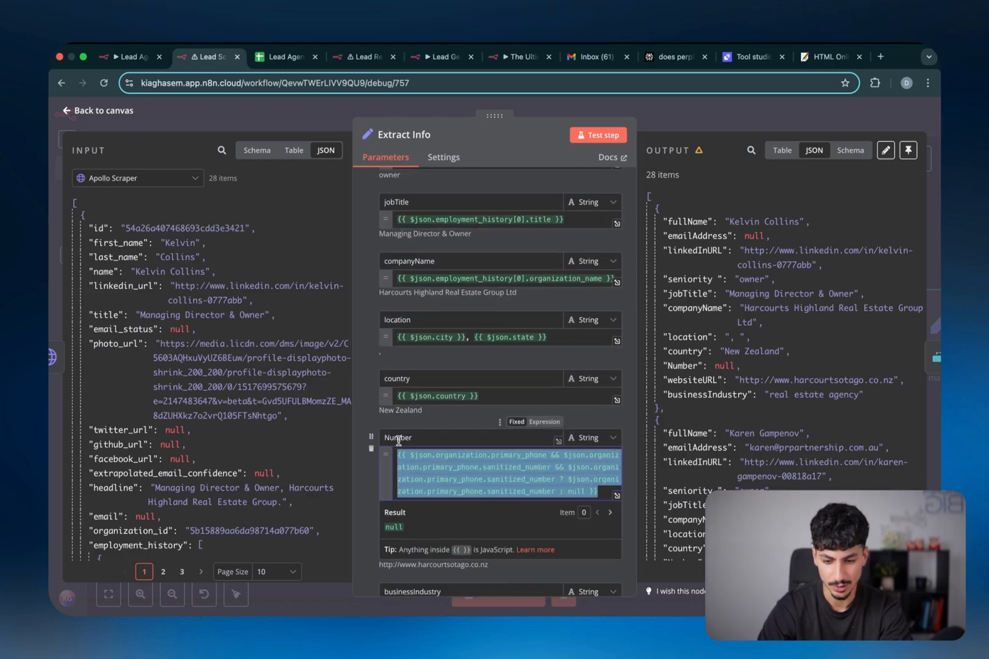
pyautogui.doubleClick(478, 478)
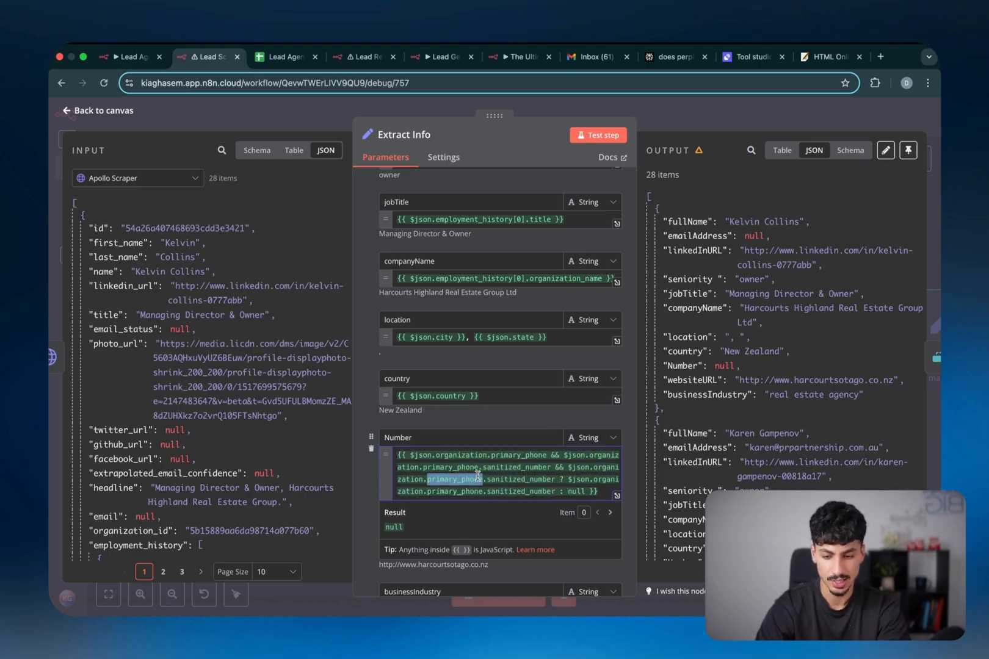
pyautogui.tripleClick(478, 476)
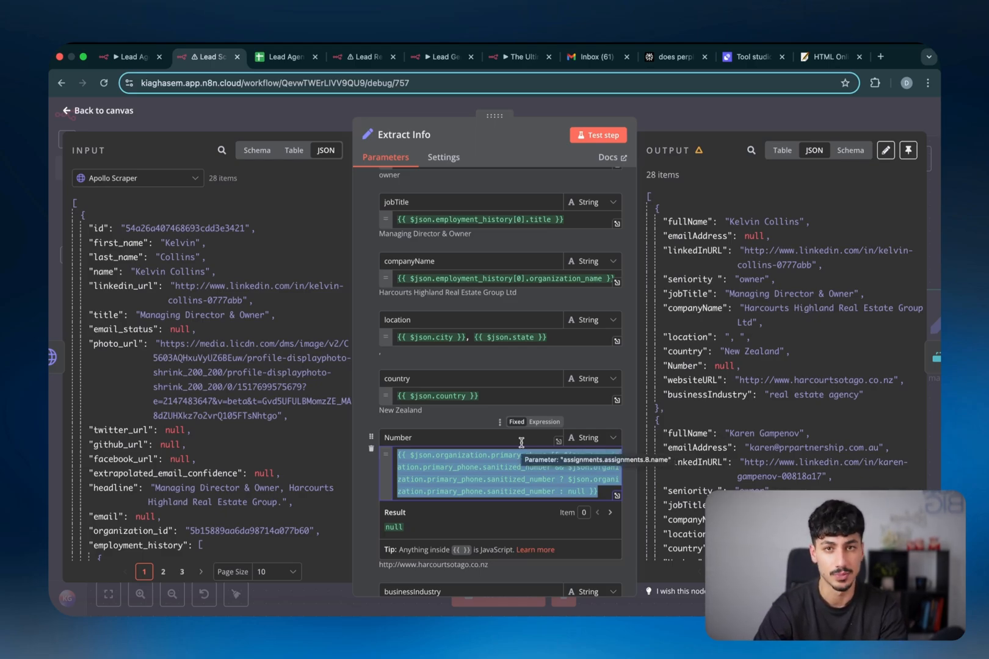
pyautogui.scroll(5, 521, 442)
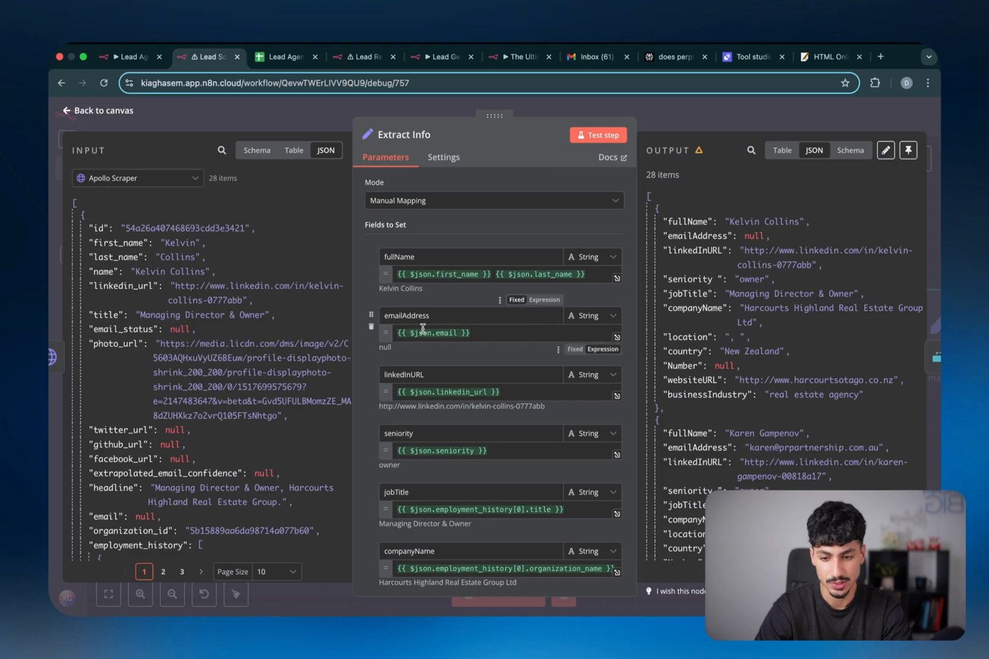
pyautogui.tripleClick(468, 335)
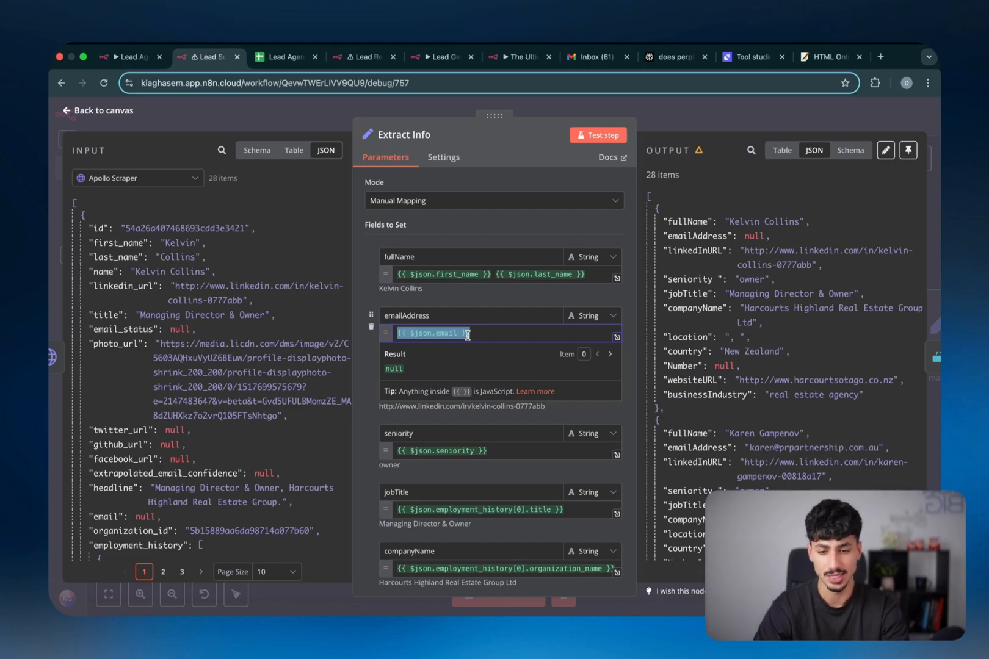
# Close Extract Info, review Remove Duplicates' LinkedIn URL dedupe setting, and return to the canvas
pyautogui.press('Escape')
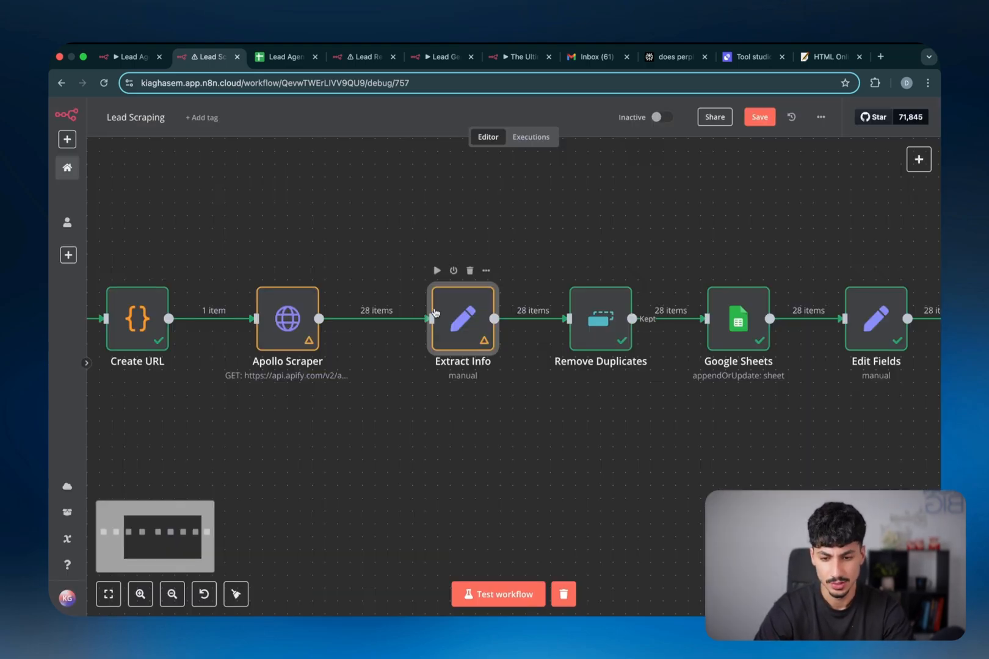
pyautogui.hscroll(5, 431, 315)
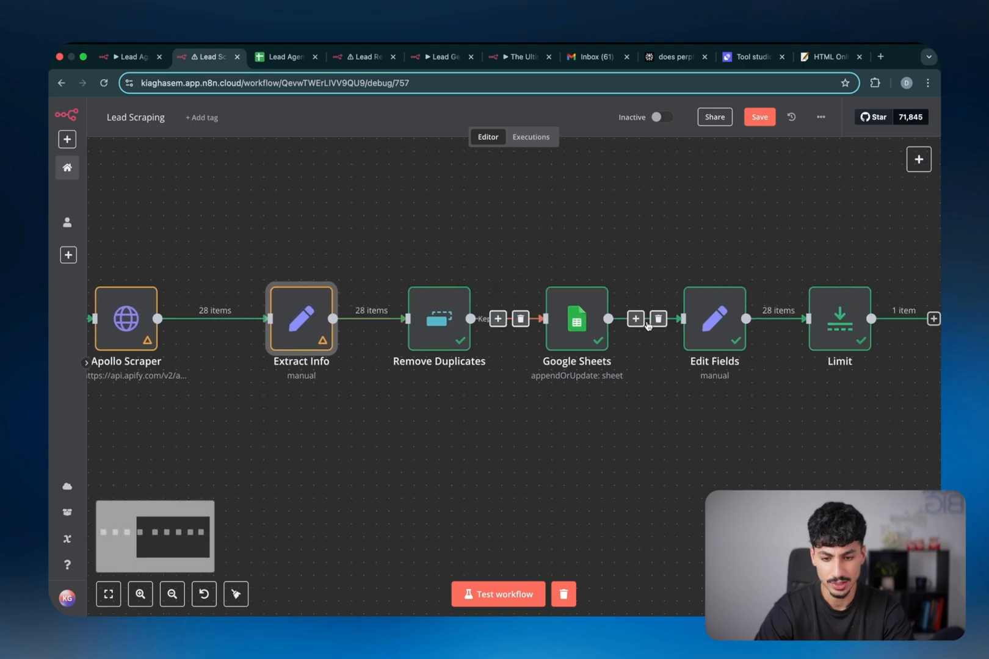
pyautogui.doubleClick(424, 317)
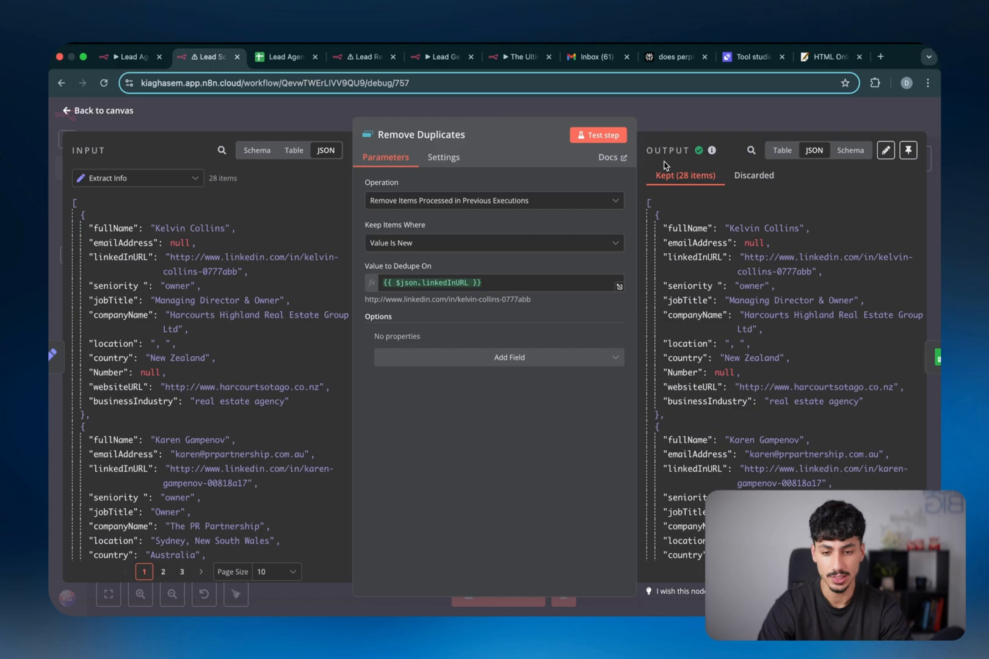
pyautogui.press('Escape')
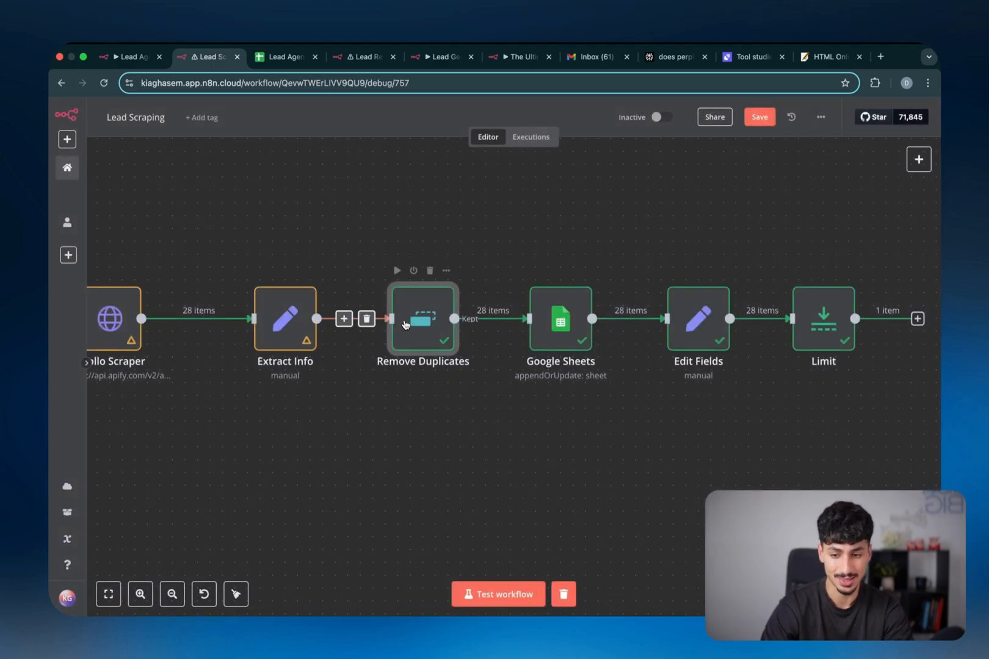
pyautogui.doubleClick(442, 332)
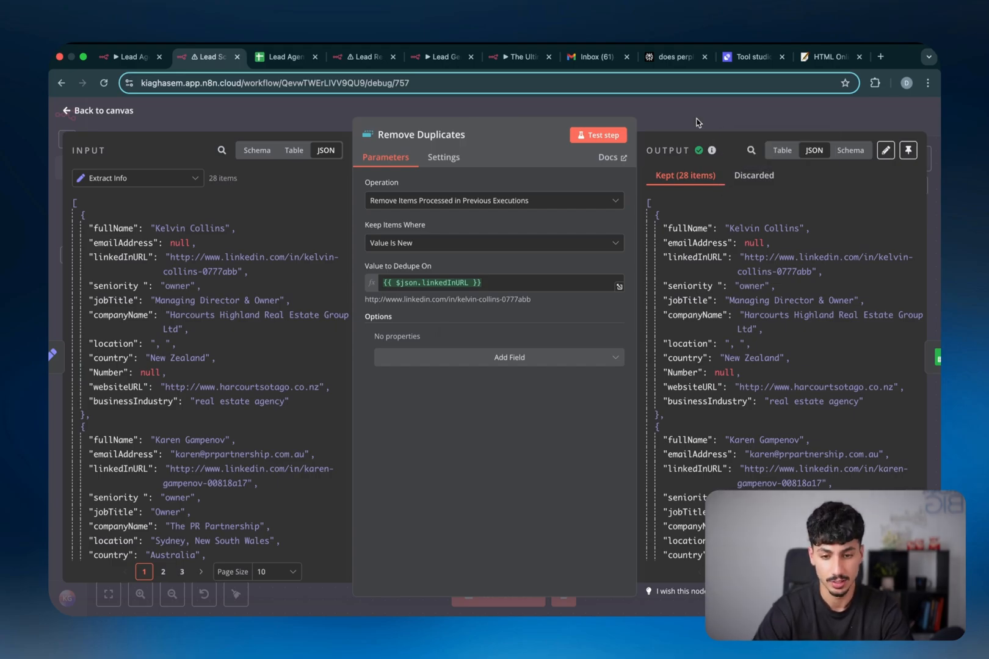
pyautogui.click(698, 121)
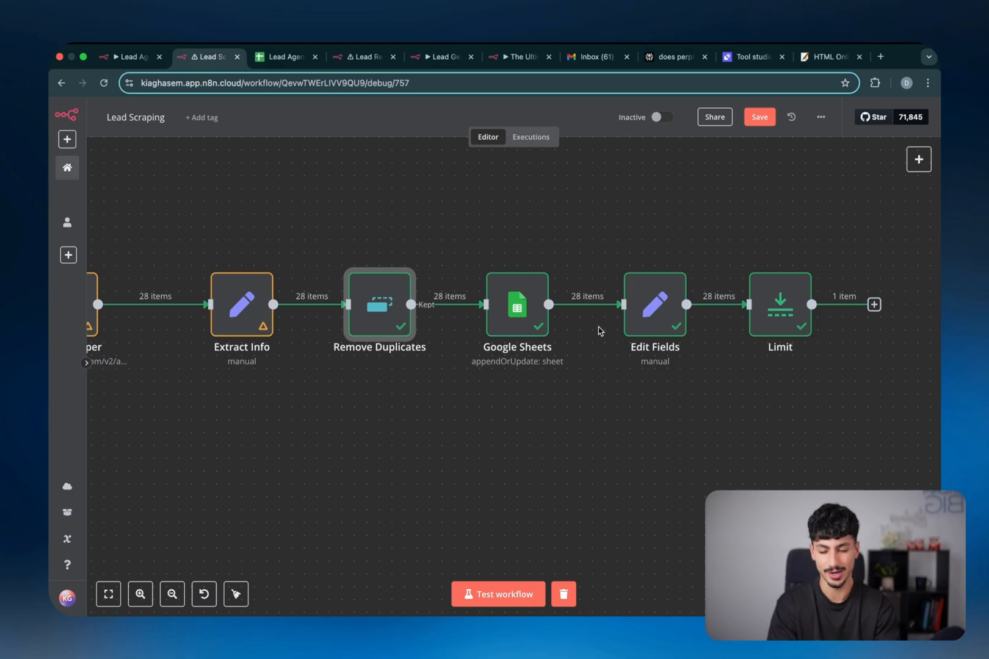
# Open the Google Sheets node's Values to Send and compare them with the Lead Agent sheet columns
pyautogui.click(524, 318)
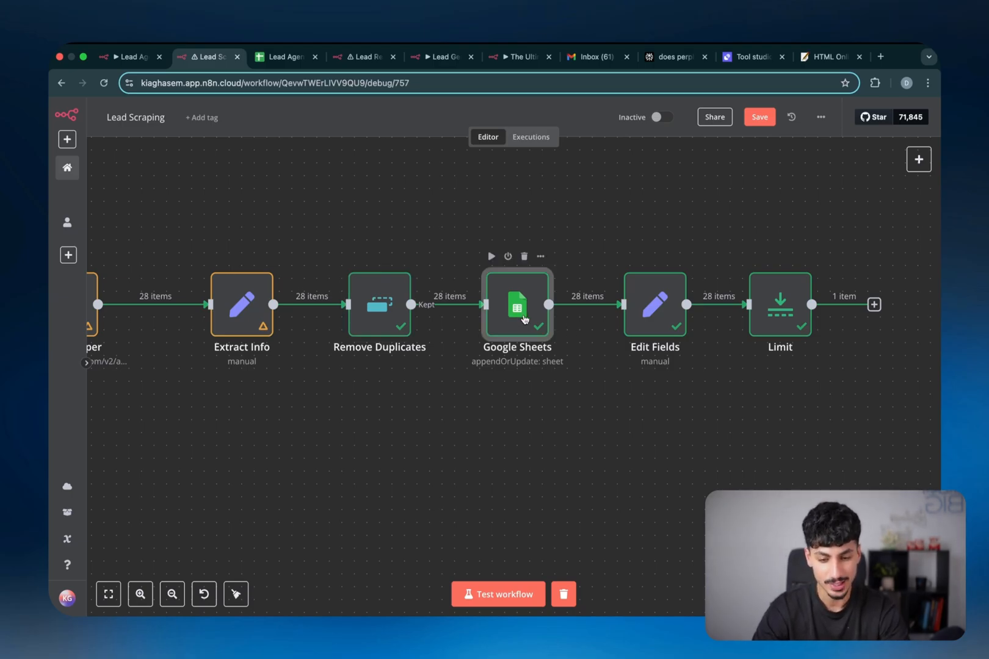
pyautogui.doubleClick(529, 309)
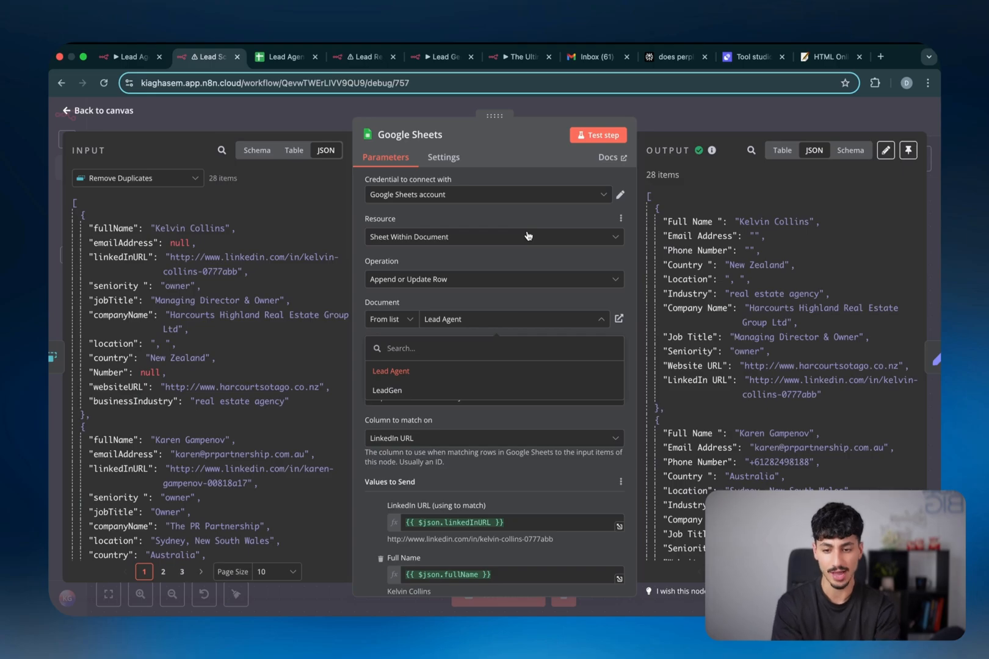
pyautogui.click(467, 260)
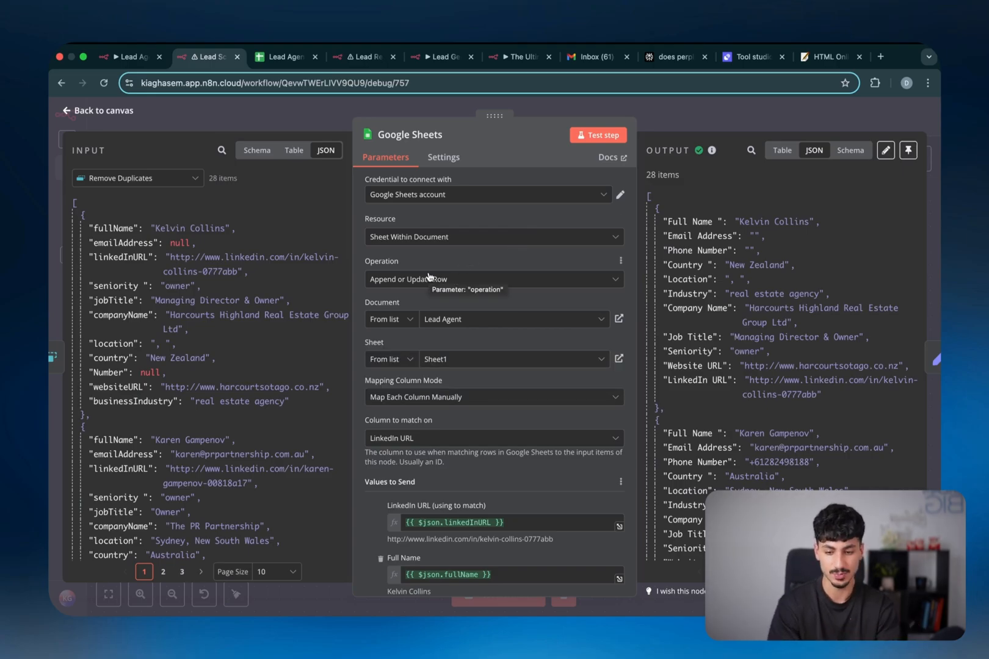
pyautogui.scroll(-5, 429, 277)
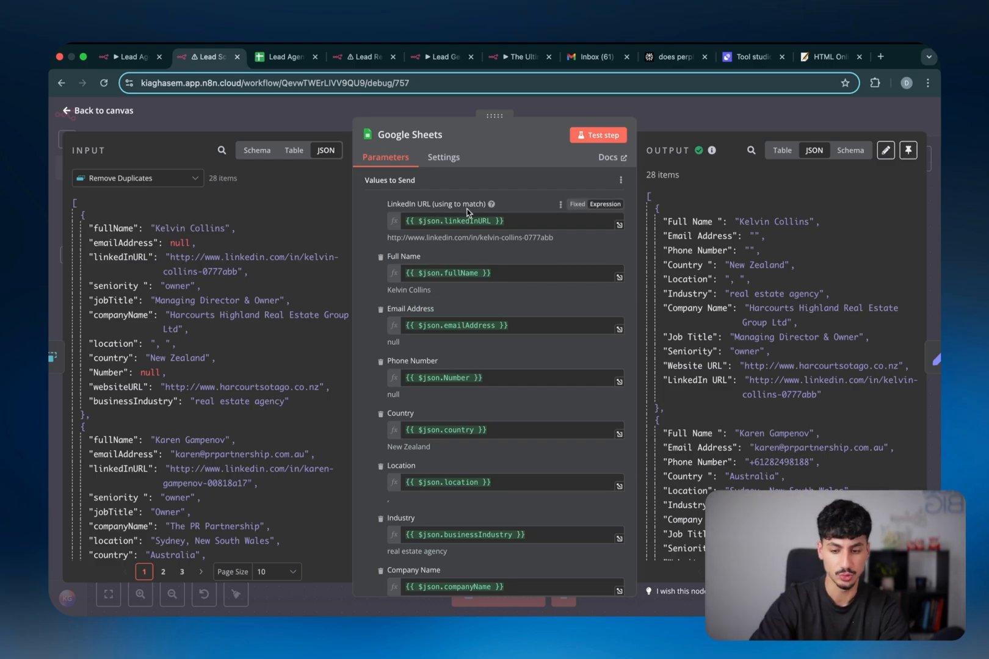
pyautogui.scroll(-1, 471, 214)
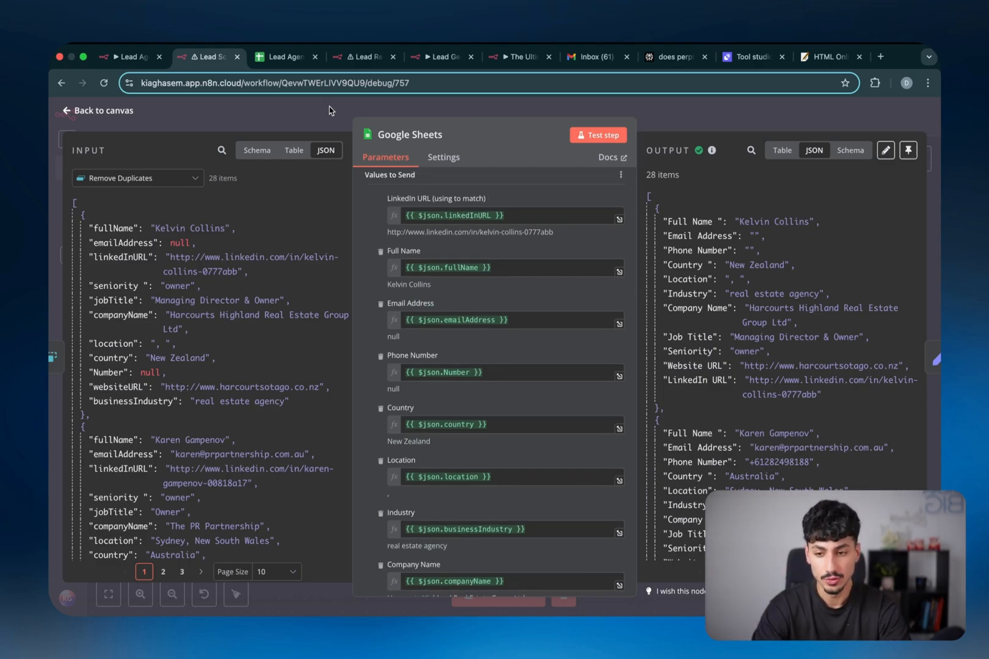
pyautogui.click(298, 61)
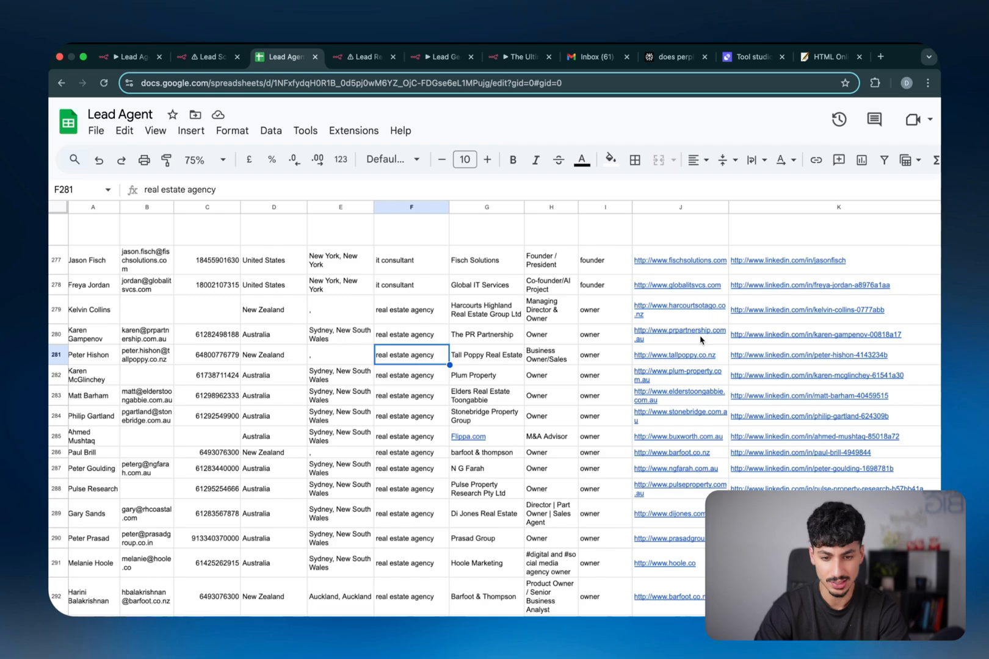
pyautogui.scroll(-5, 700, 340)
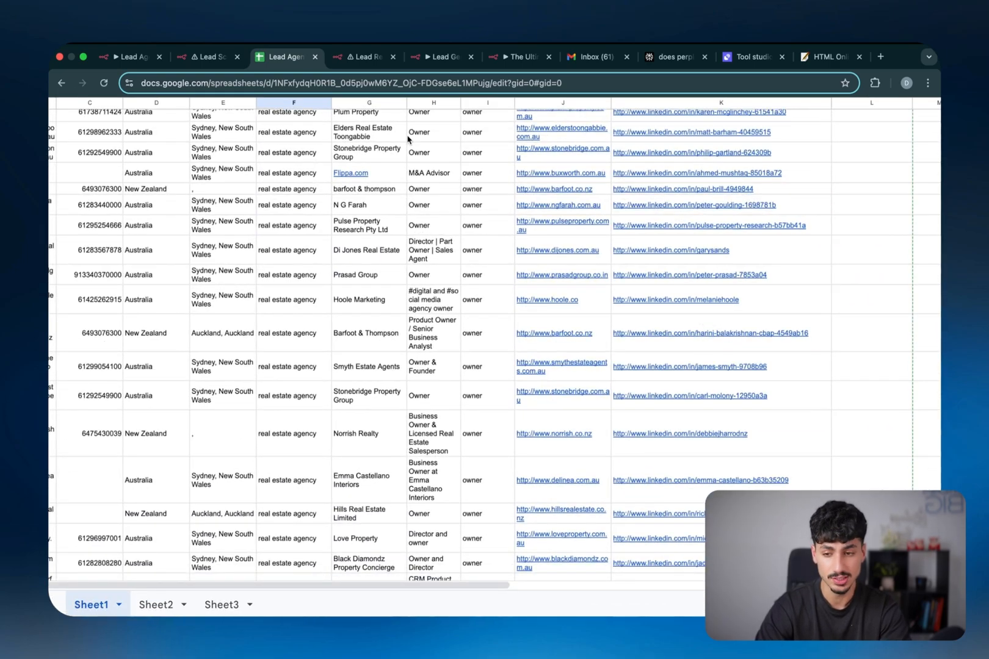
pyautogui.click(212, 58)
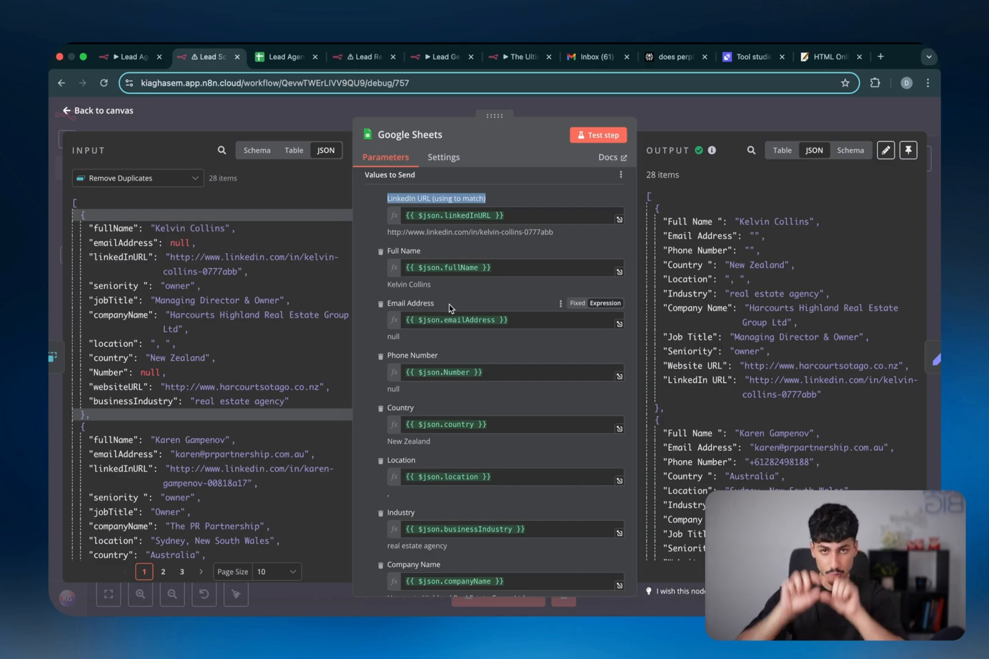
# Start a new Google Sheets credential, then discard it without connecting
pyautogui.scroll(5, 452, 275)
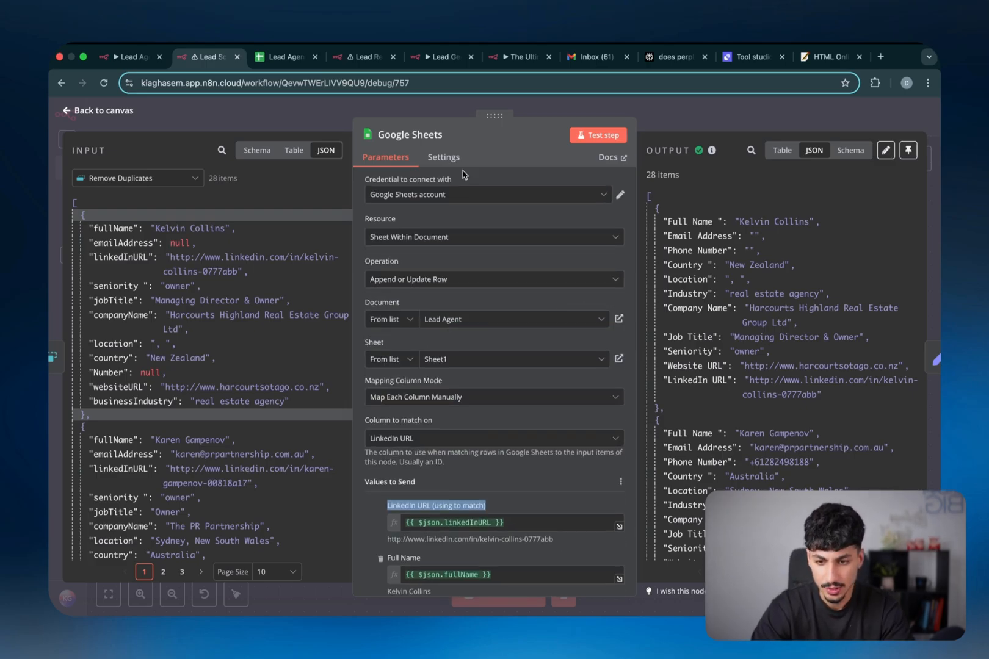
pyautogui.click(604, 199)
pyautogui.click(541, 257)
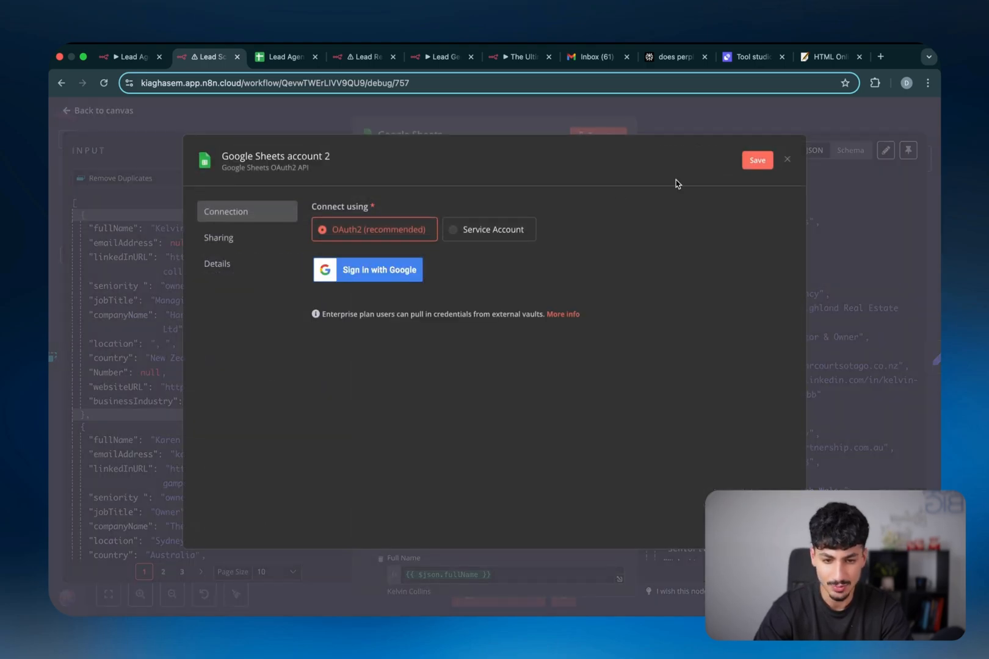
pyautogui.click(788, 160)
pyautogui.click(530, 383)
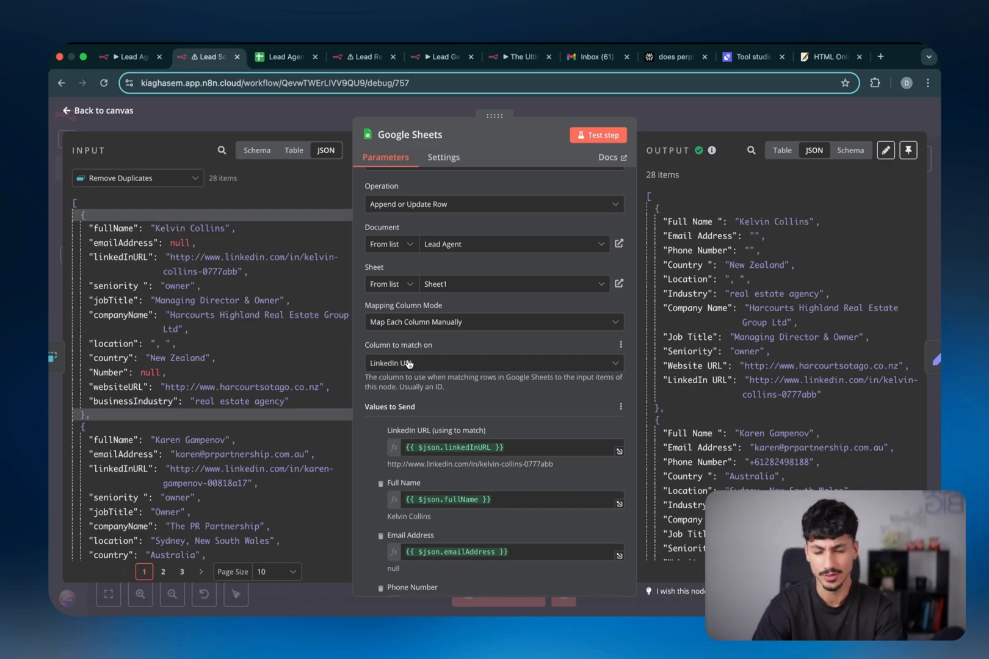
# Check the Full Name through Website URL column mappings against the Lead Agent spreadsheet rows
pyautogui.scroll(-5, 408, 363)
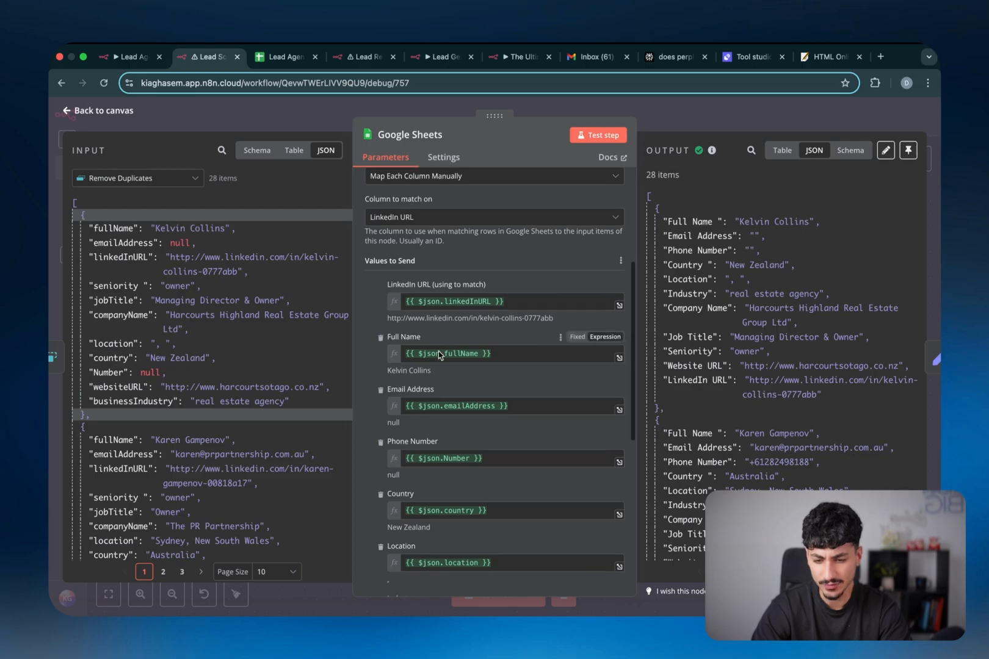
pyautogui.scroll(-9, 440, 355)
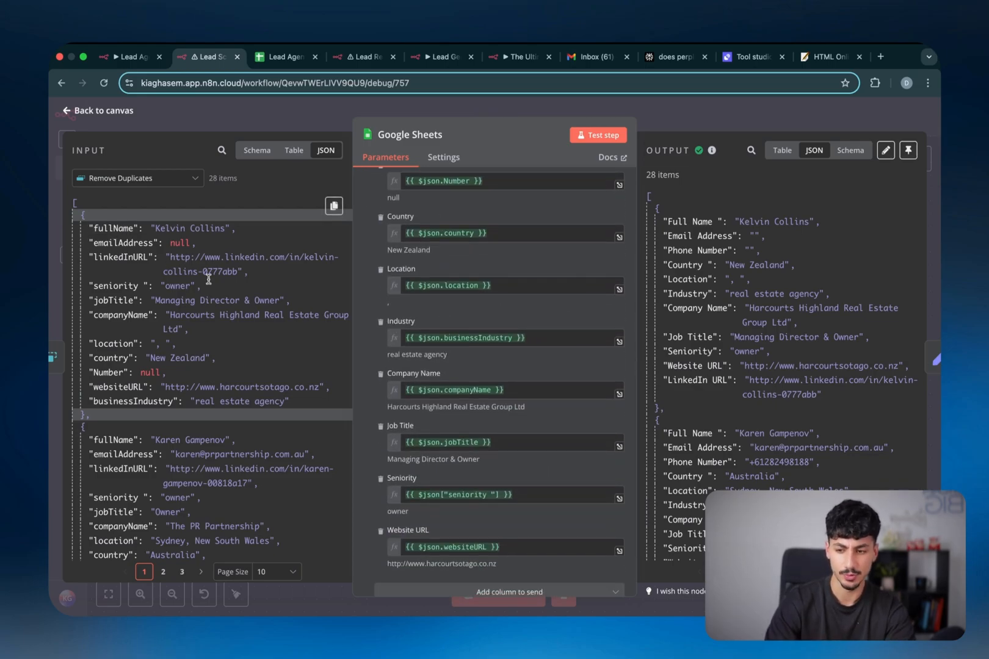
pyautogui.scroll(-1, 531, 374)
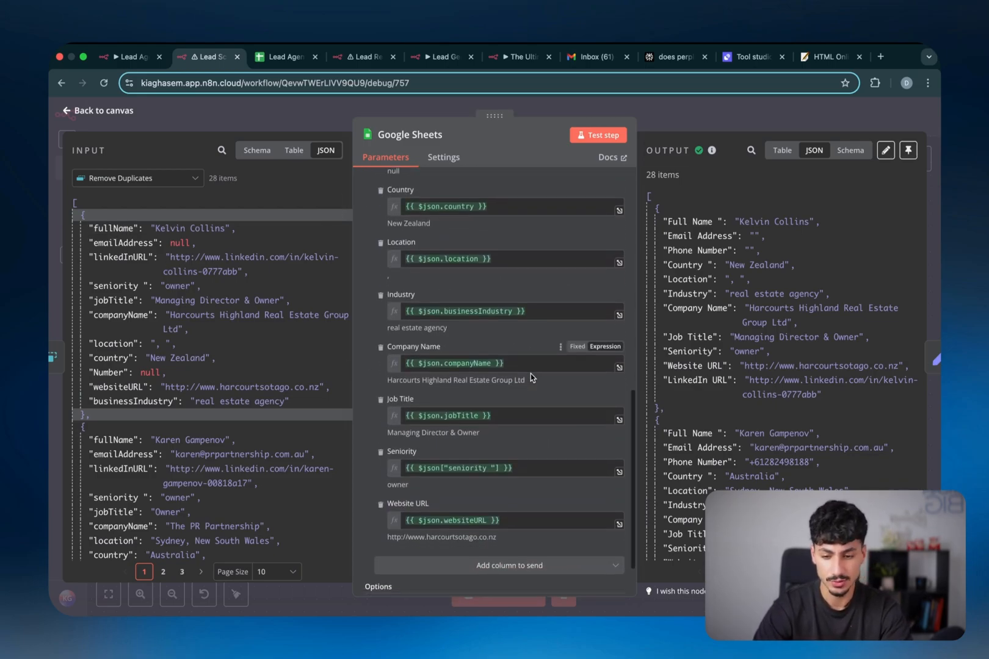
pyautogui.scroll(10, 530, 374)
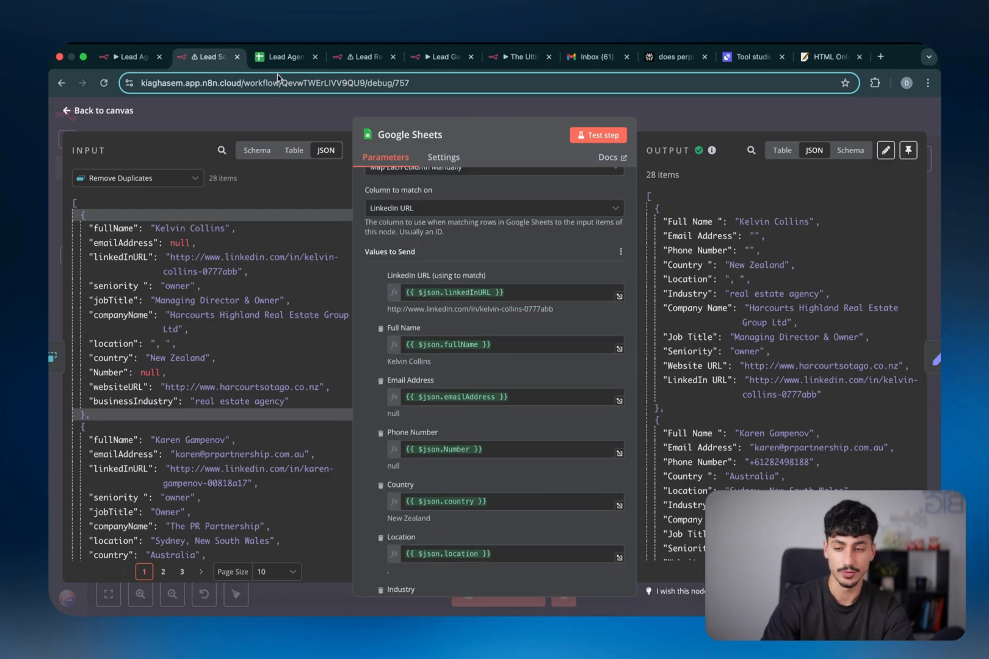
pyautogui.click(284, 57)
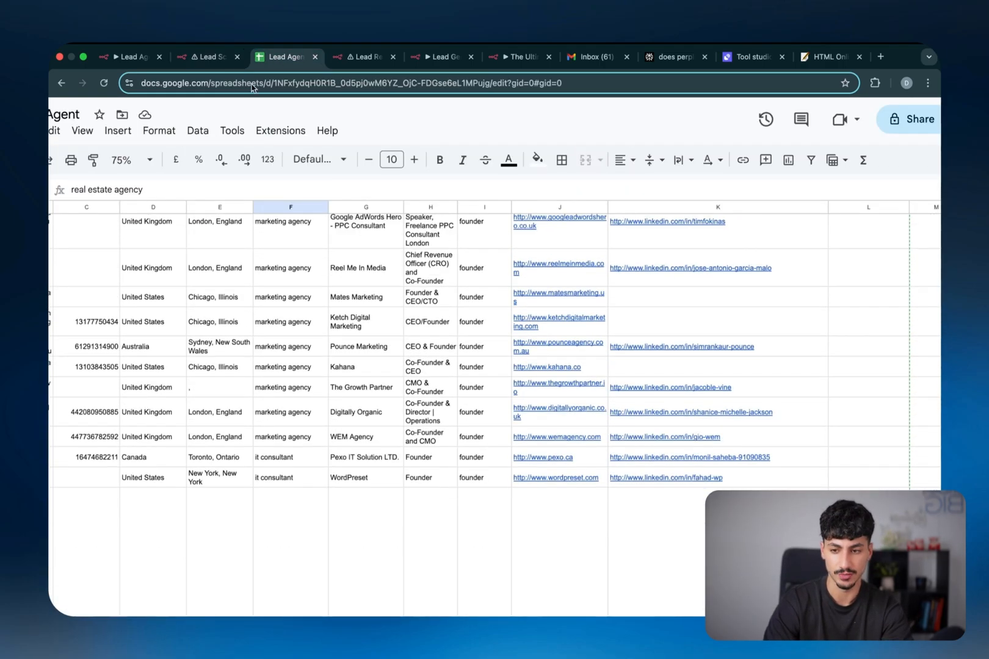
pyautogui.click(211, 57)
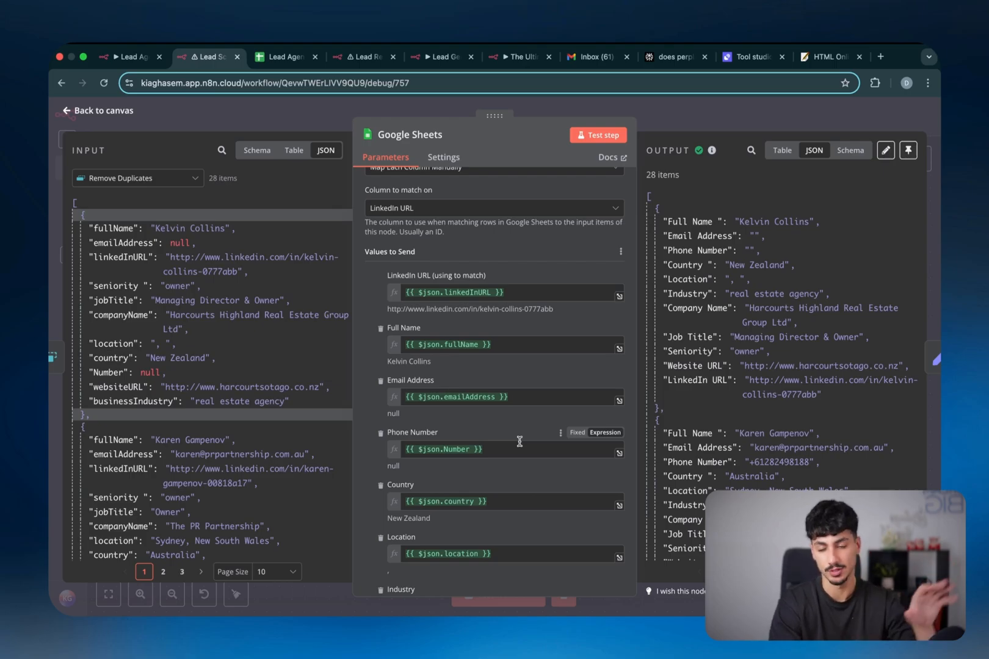
# Close Google Sheets and review the Edit Fields and Limit node settings
pyautogui.press('Escape')
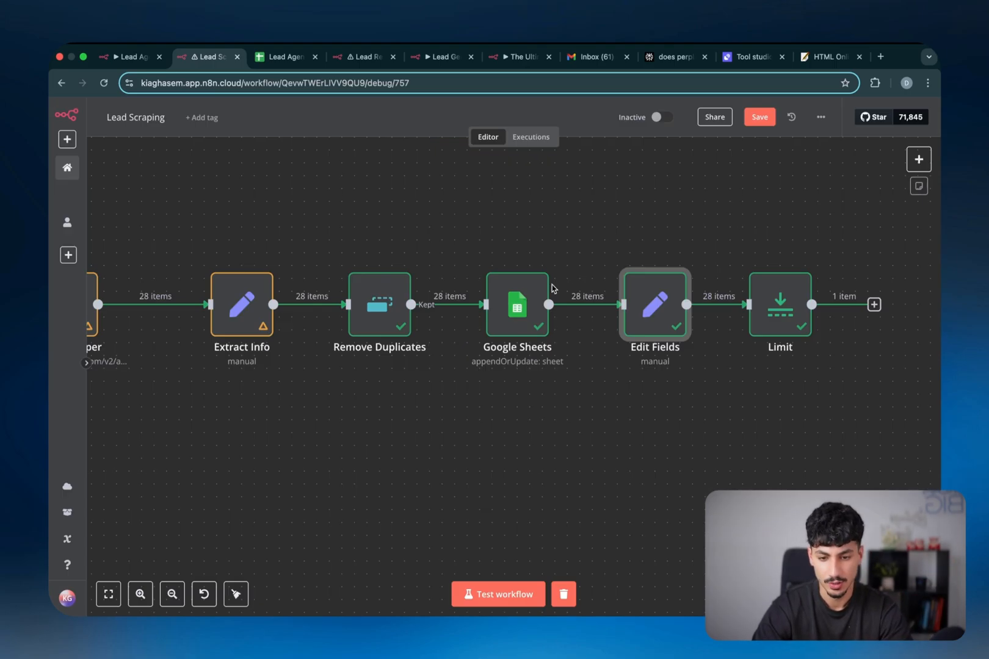
pyautogui.doubleClick(638, 301)
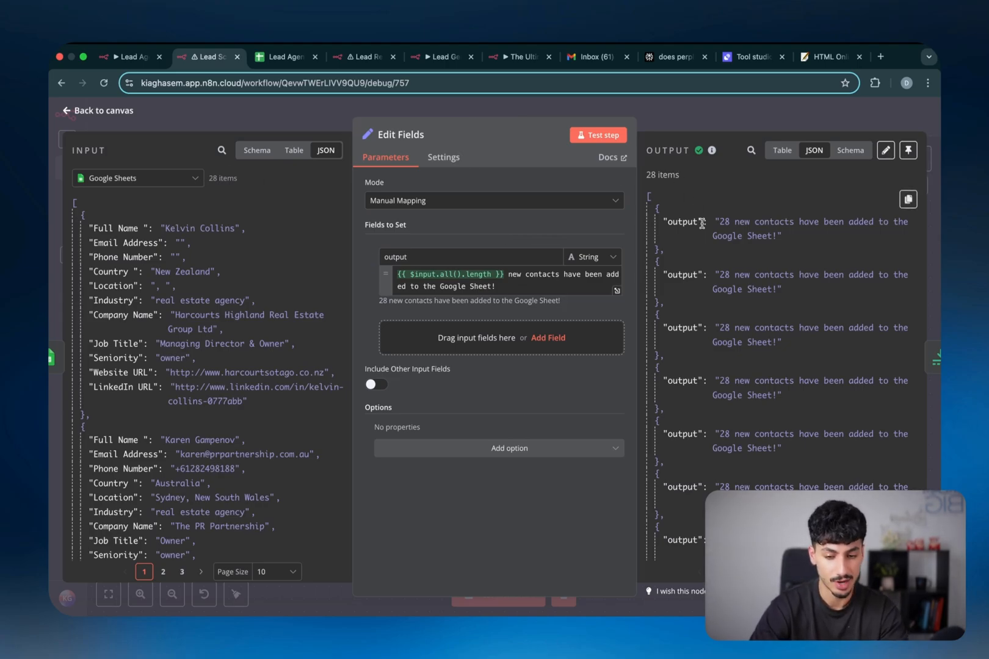
pyautogui.press('Escape')
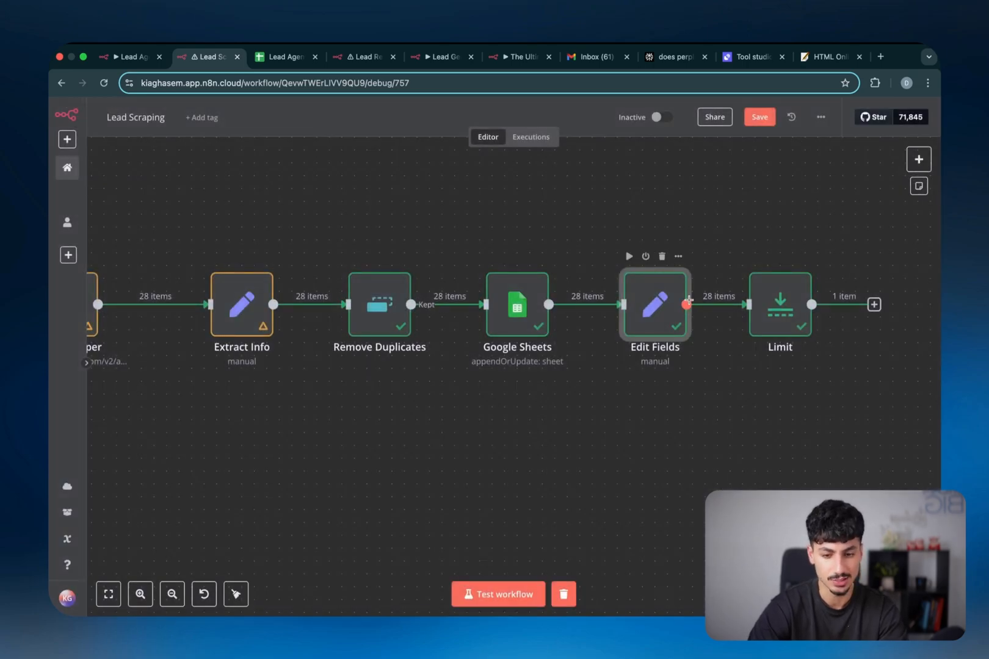
pyautogui.hscroll(3, 684, 303)
pyautogui.doubleClick(719, 328)
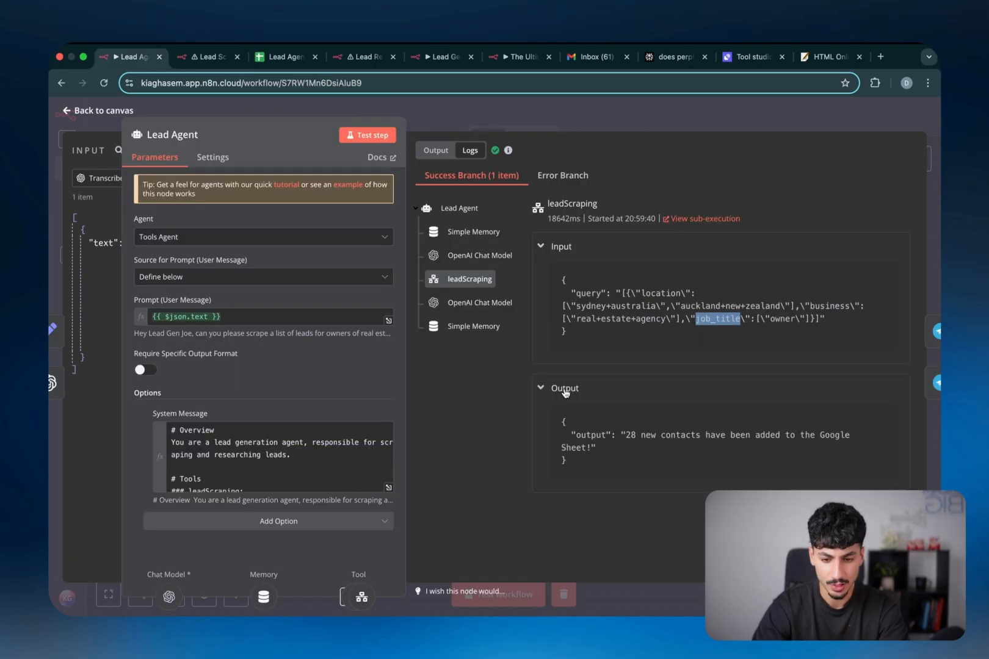
# Inspect the leadScraping output and the second OpenAI Chat Model call in the Logs
pyautogui.moveTo(645, 461); pyautogui.dragTo(565, 403)
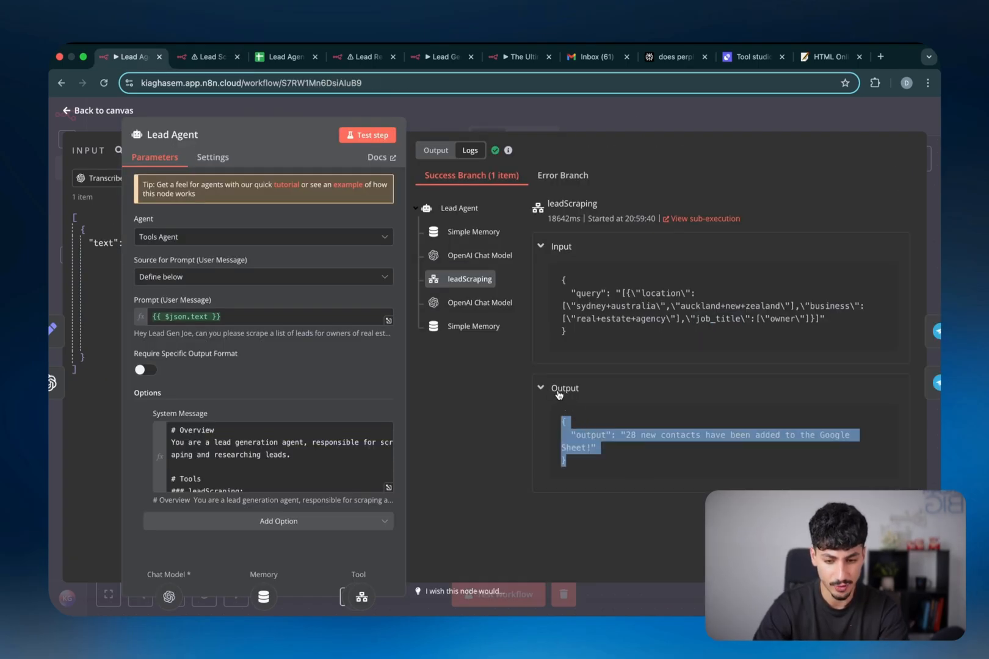
pyautogui.click(597, 463)
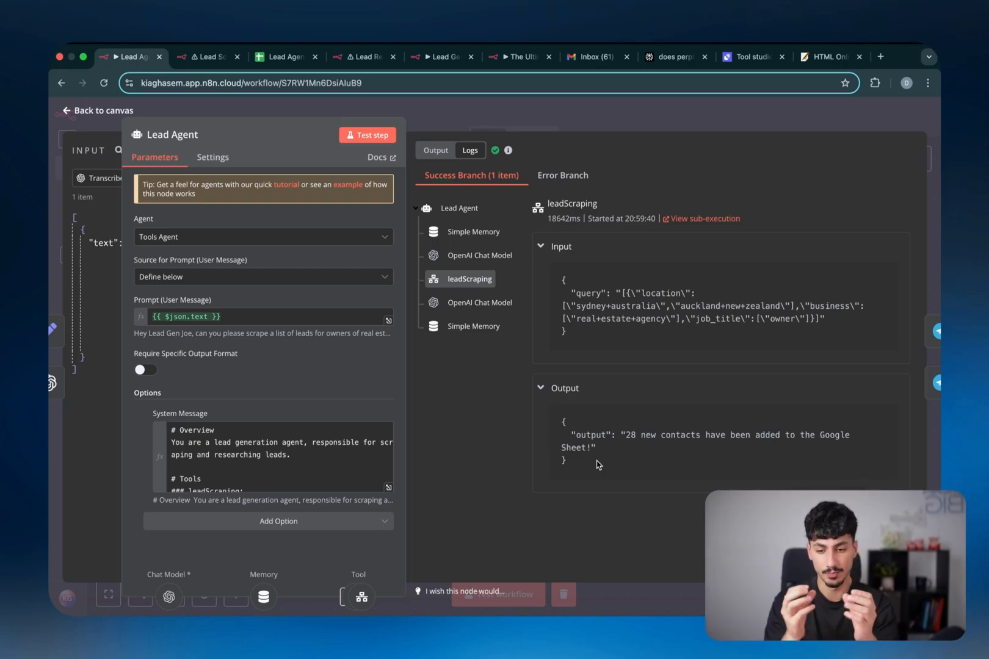
pyautogui.click(496, 303)
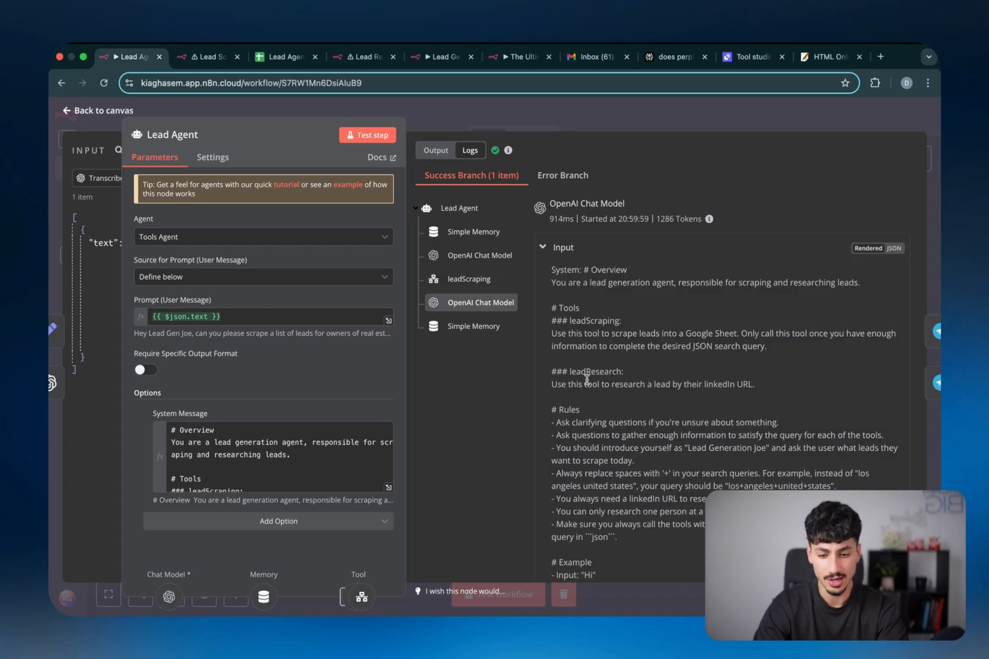
pyautogui.scroll(-10, 587, 380)
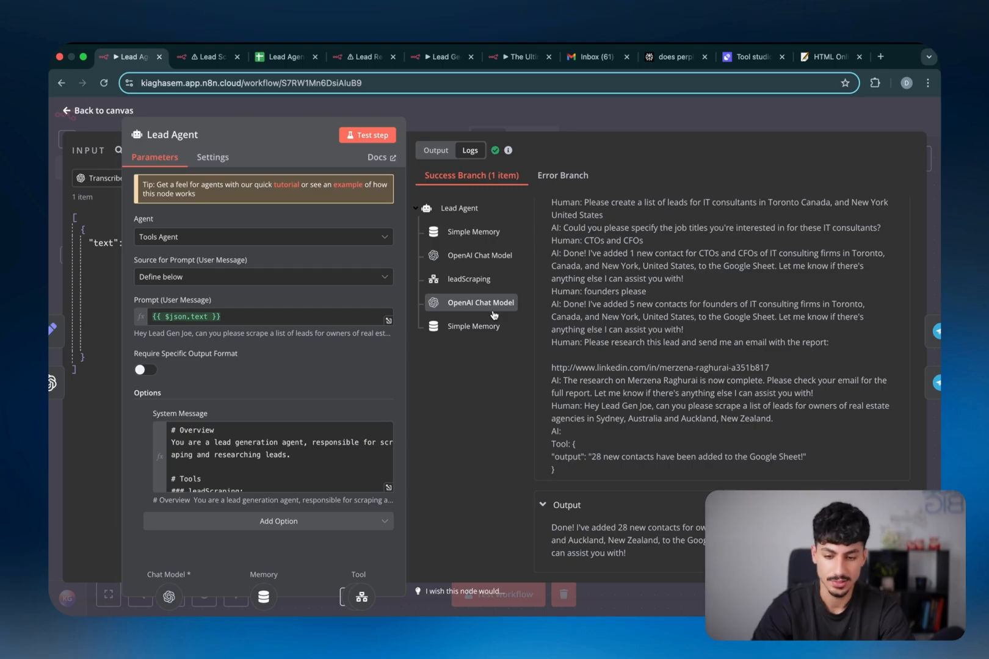
# Review the chat history stored in the second Simple Memory entry
pyautogui.click(480, 328)
pyautogui.scroll(-1, 608, 378)
pyautogui.scroll(-15, 608, 378)
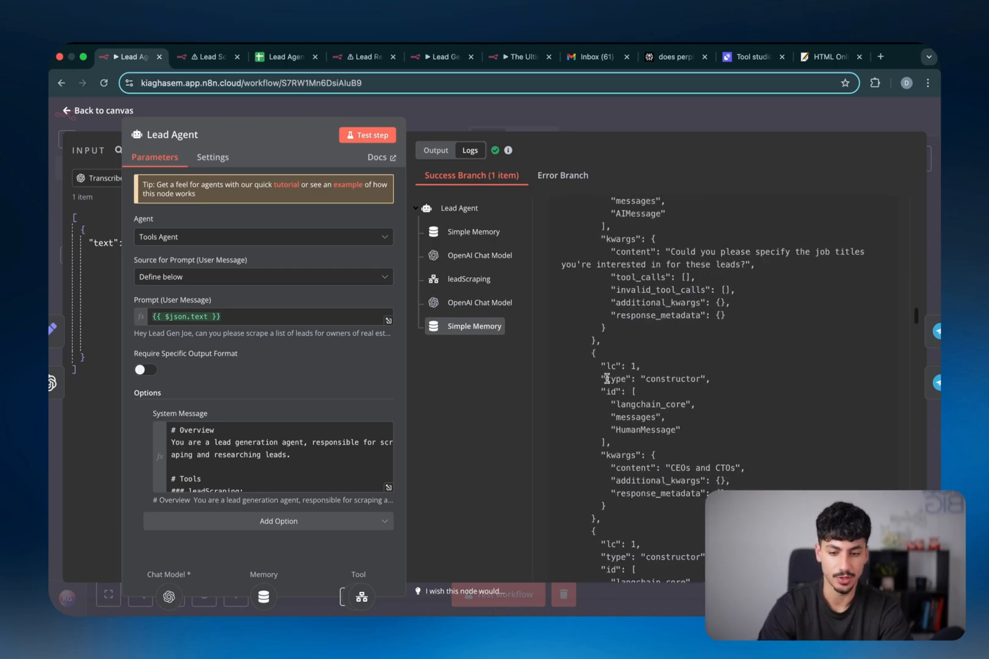
pyautogui.scroll(-1, 608, 383)
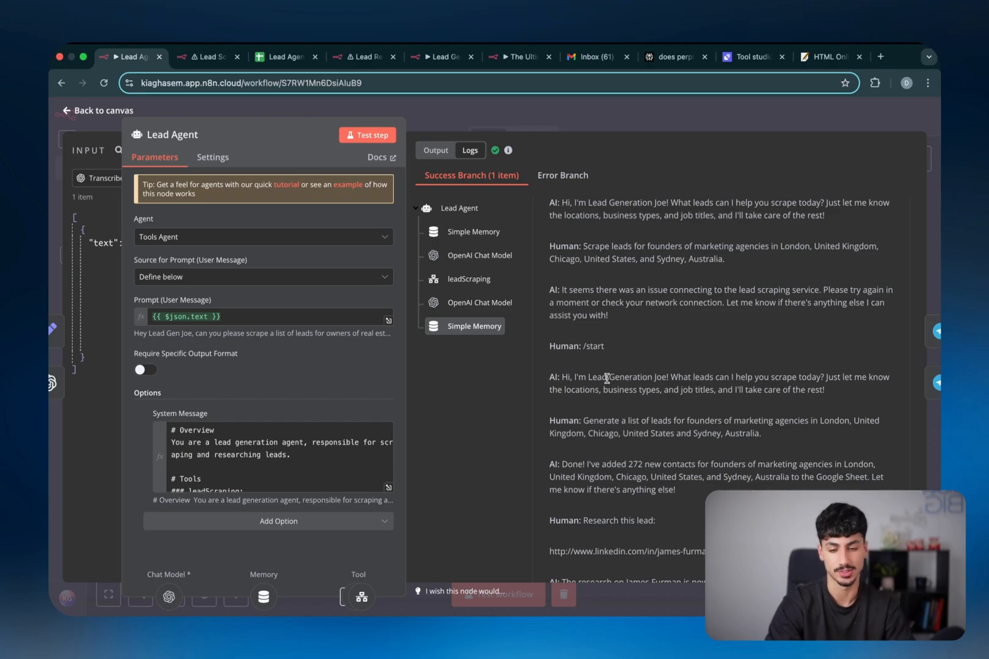
# Return to the canvas, select the leadResearch tool, and bring up the Lead Agent spreadsheet
pyautogui.click(687, 127)
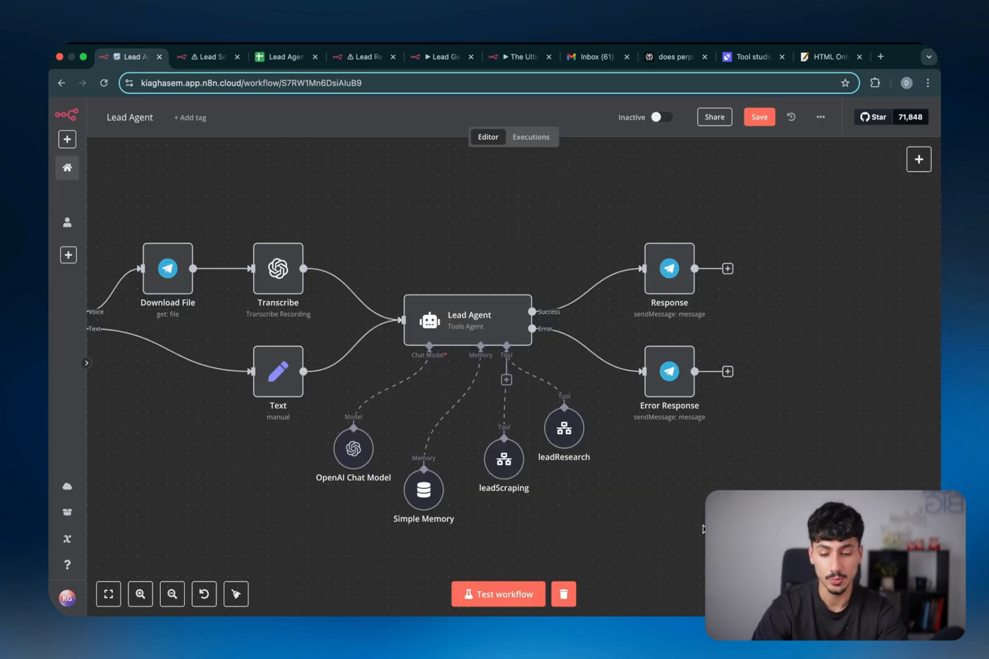
pyautogui.moveTo(702, 529); pyautogui.dragTo(528, 401)
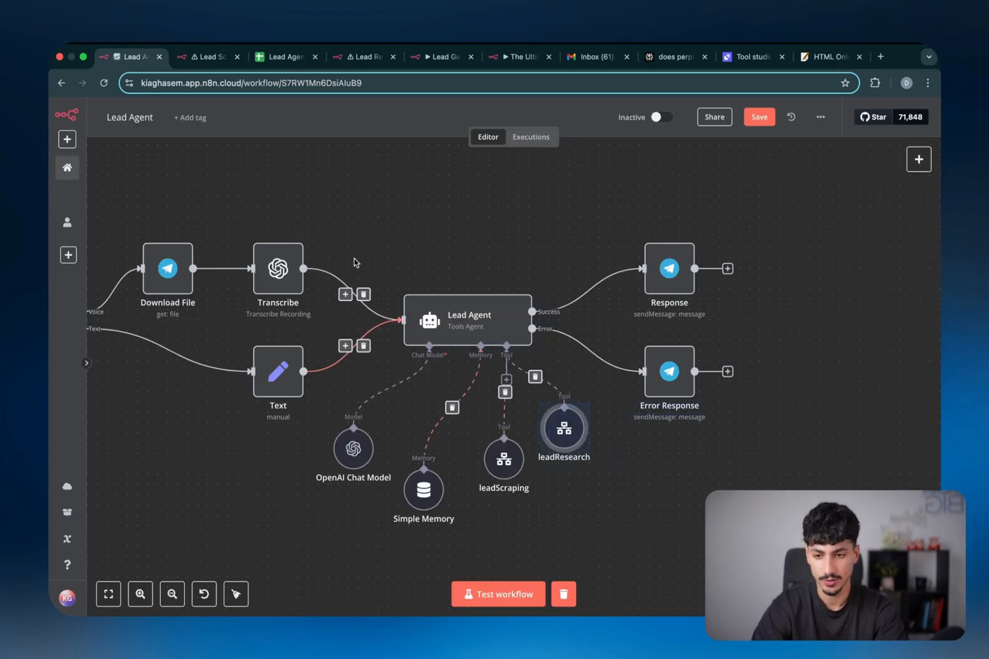
pyautogui.click(284, 57)
pyautogui.scroll(10, 583, 351)
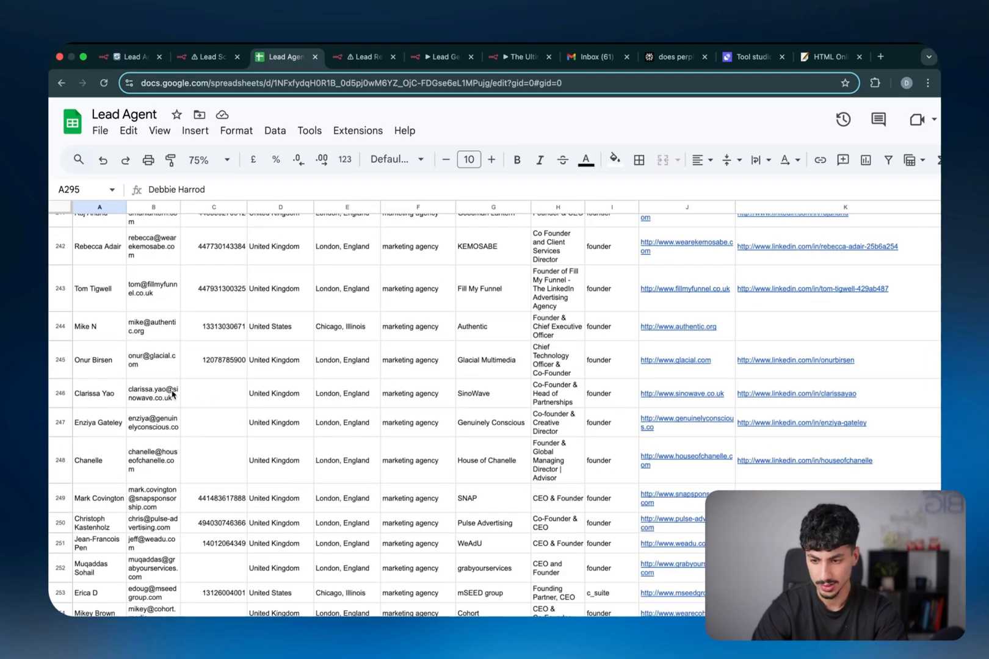
# Copy row 246's LinkedIn URL from column K and switch to the Telegram bot chat
pyautogui.click(101, 394)
pyautogui.press('Right')
pyautogui.press('Right')
pyautogui.press('Right')
pyautogui.press('Right')
pyautogui.press('Right')
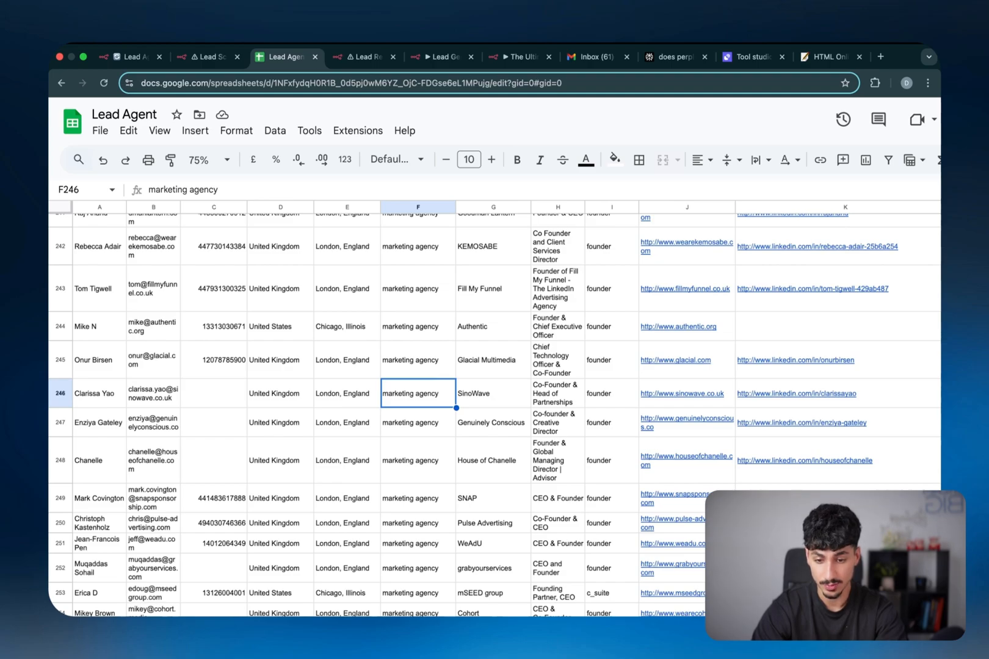
pyautogui.press('Right')
pyautogui.press('Right')
pyautogui.press('Right')
pyautogui.press('Right')
pyautogui.press('Right')
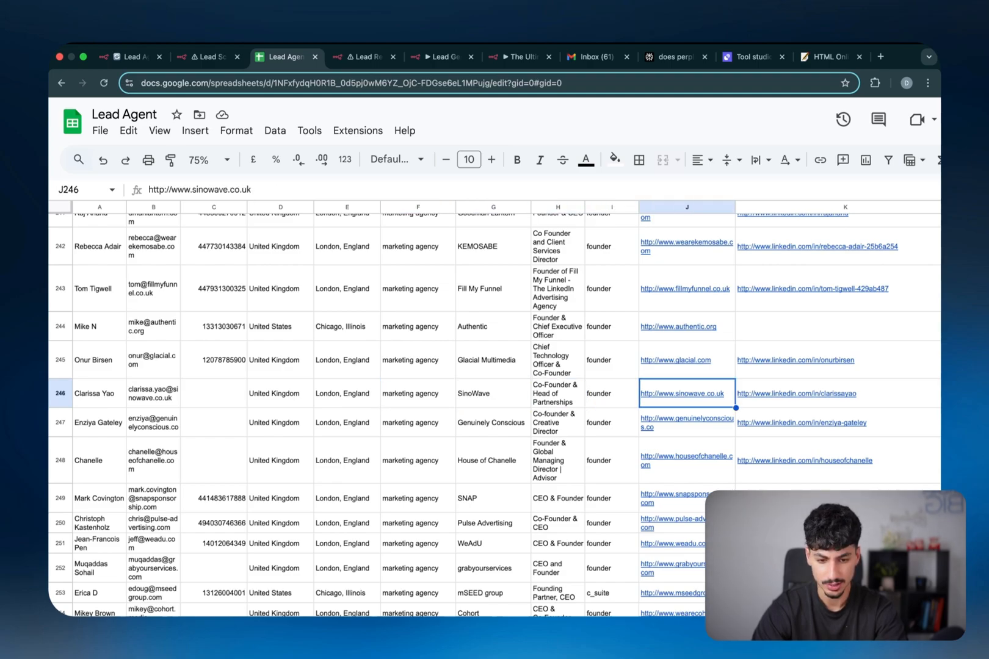
pyautogui.hotkey('ctrl', 'c')
pyautogui.hotkey('ctrl', 'Left')
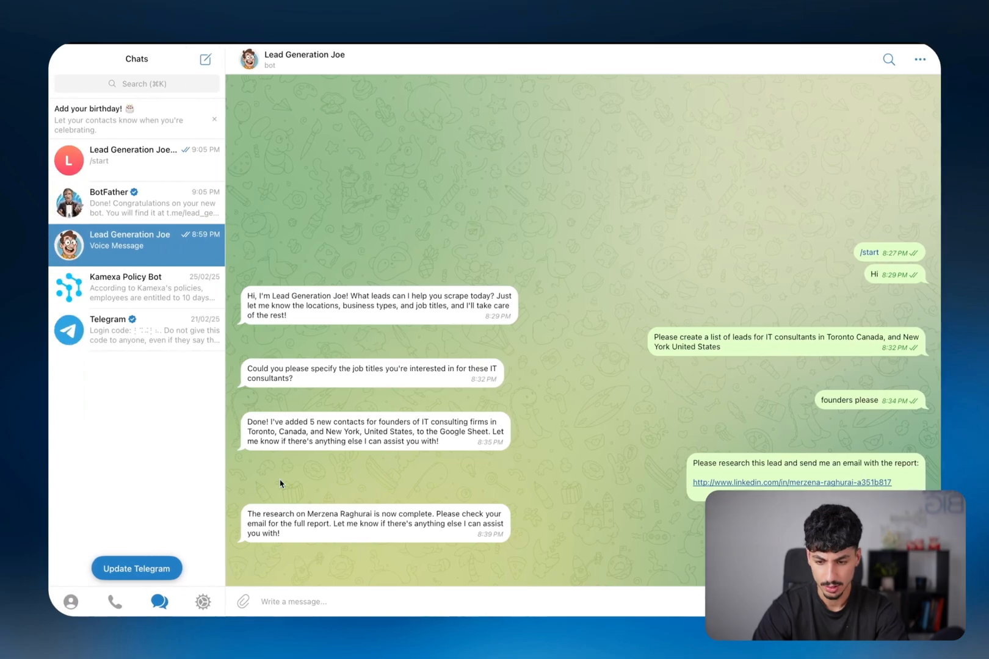
pyautogui.hotkey('ctrl', 'Right')
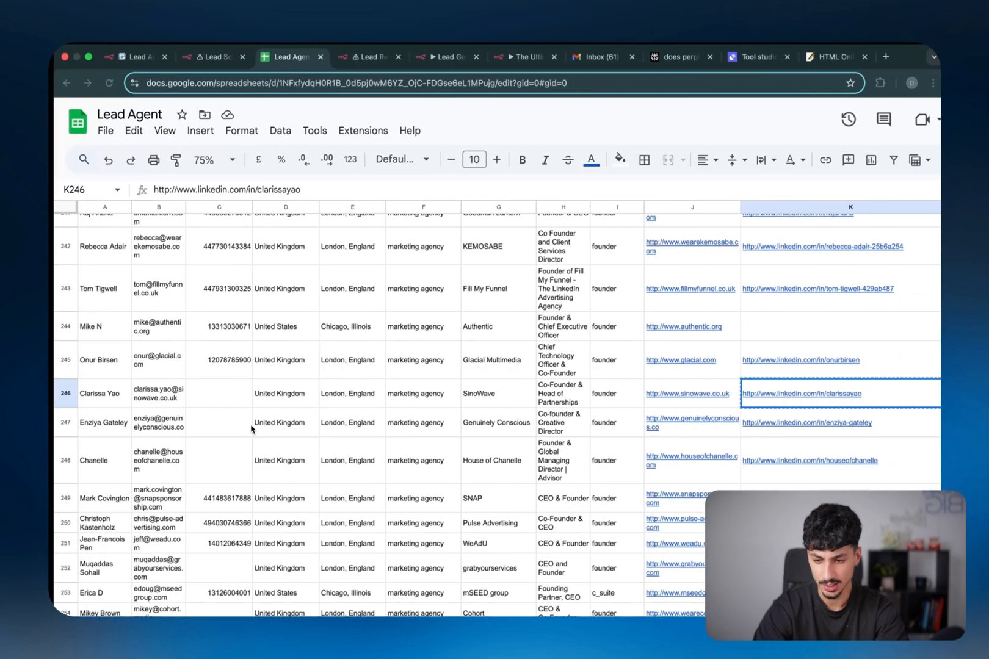
pyautogui.press('Left')
pyautogui.press('Left')
pyautogui.press('Left')
pyautogui.press('Left')
pyautogui.press('Left')
pyautogui.press('Left')
pyautogui.press('Left')
pyautogui.press('Left')
pyautogui.press('Left')
pyautogui.press('Left')
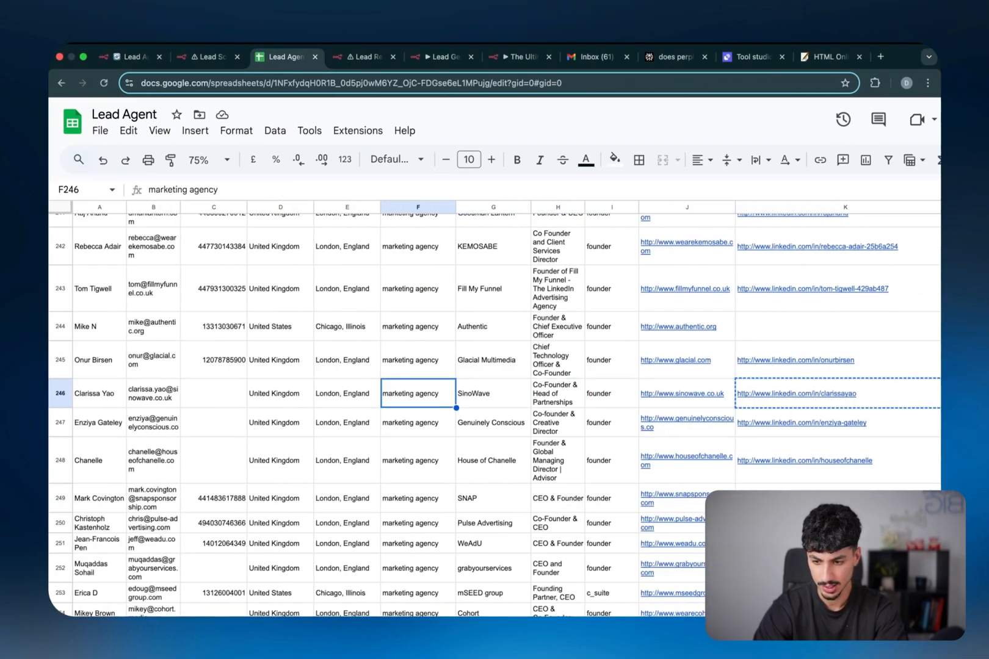
pyautogui.hotkey('ctrl', 'Left')
# Ask Lead Generation Joe to research the named lead, then send its LinkedIn URL when asked
pyautogui.click(404, 597)
pyautogui.write('Please')
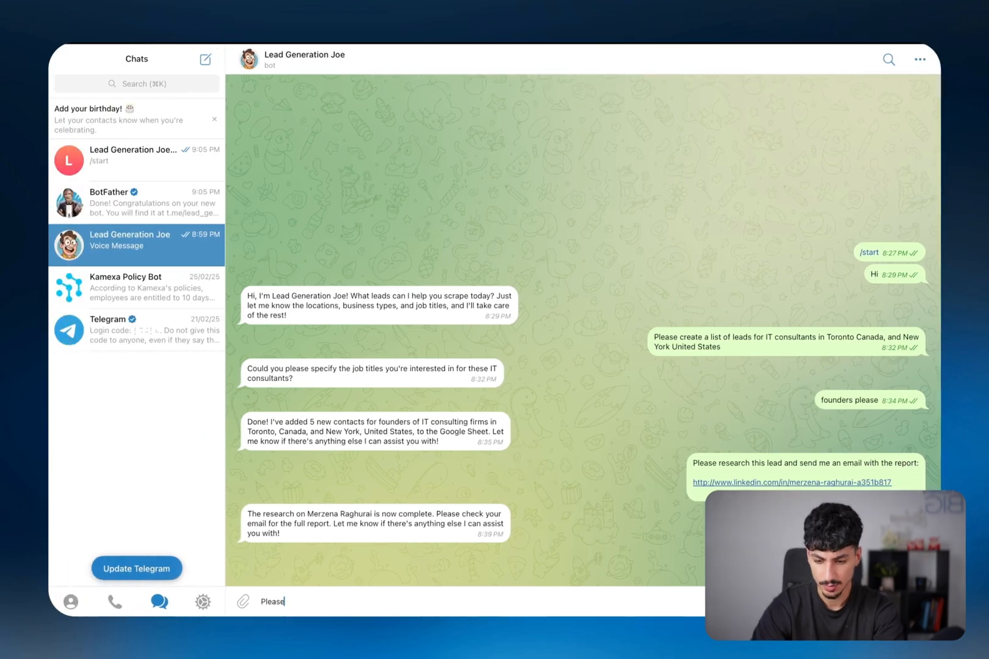
pyautogui.write(' research')
pyautogui.press('super+v')
pyautogui.press('Return')
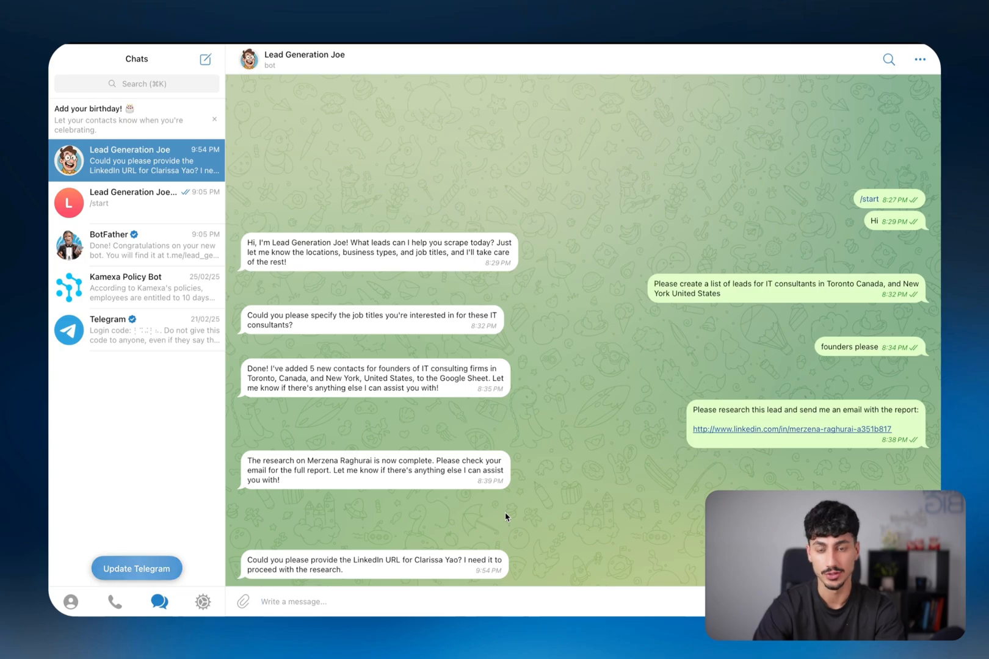
pyautogui.press('super+v')
pyautogui.press('Return')
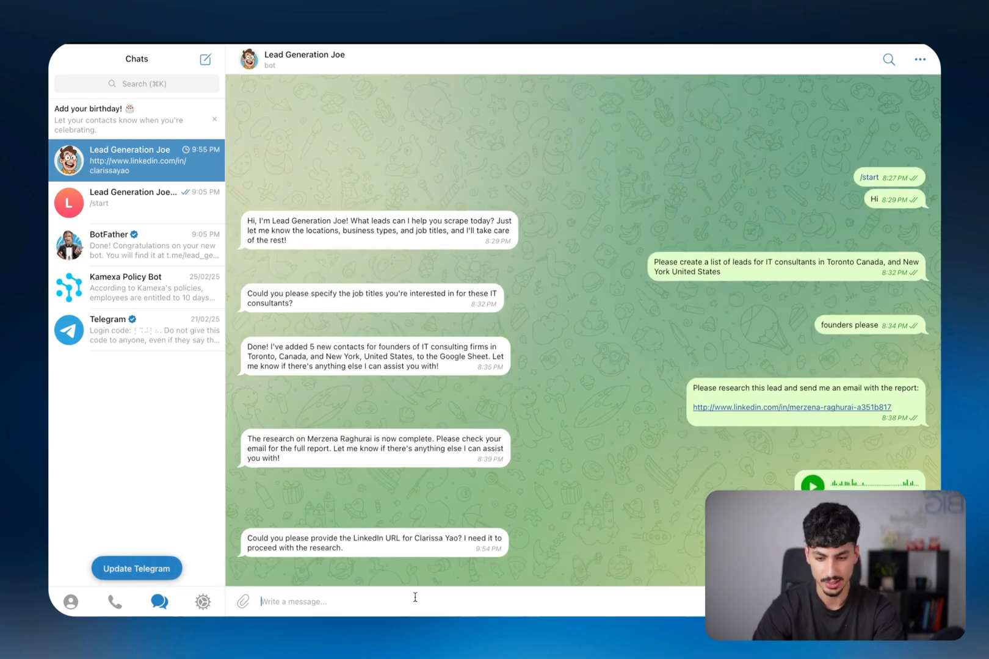
pyautogui.press('super+Tab')
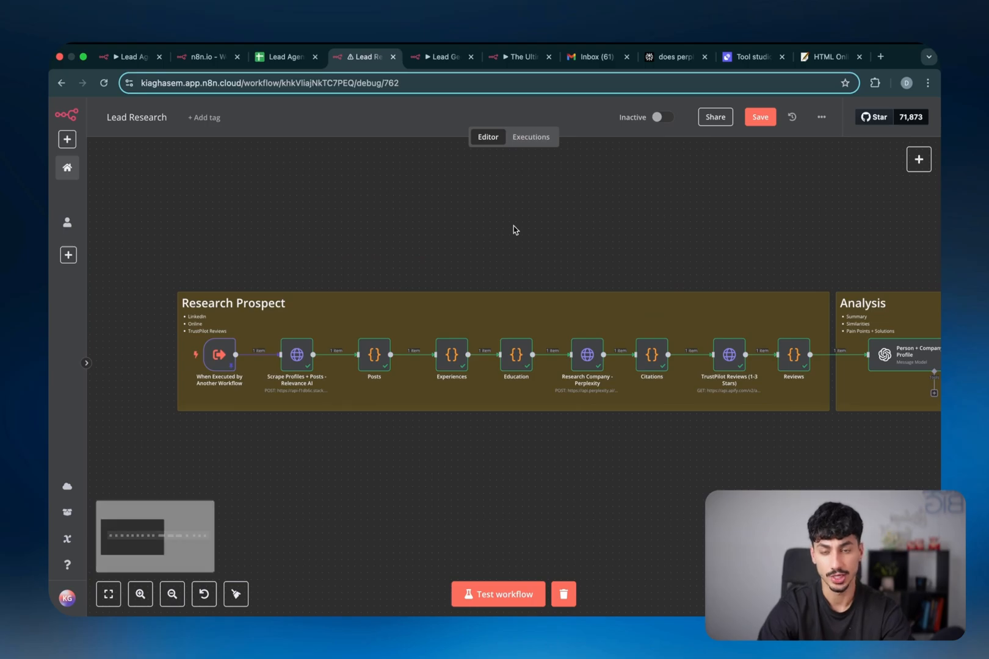
# Check the trigger node's LinkedIn query input, then return to the canvas
pyautogui.hscroll(10, 293, 311)
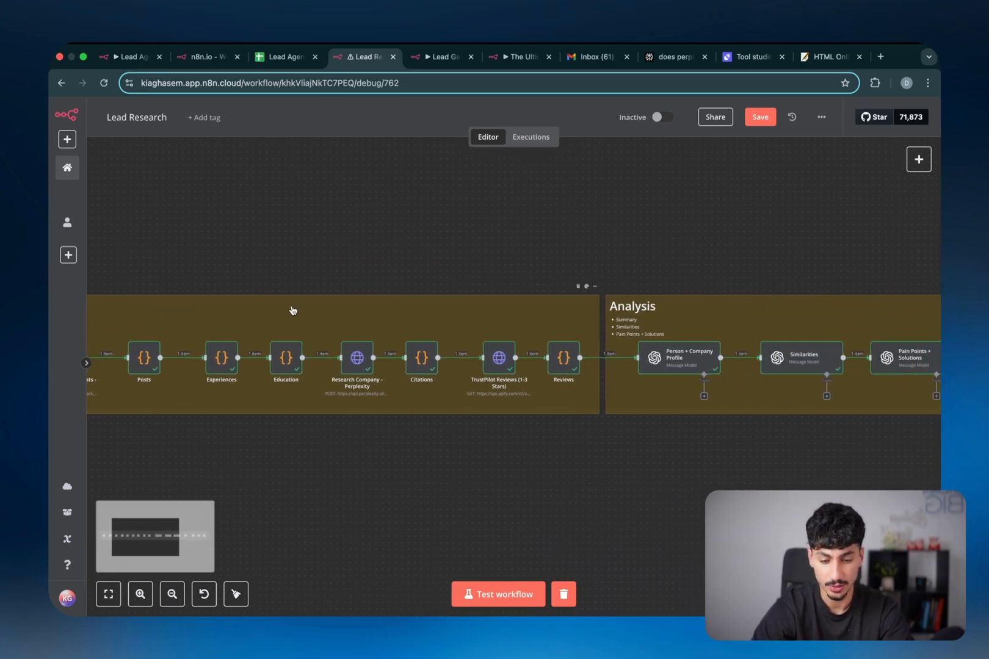
pyautogui.hscroll(10, 293, 311)
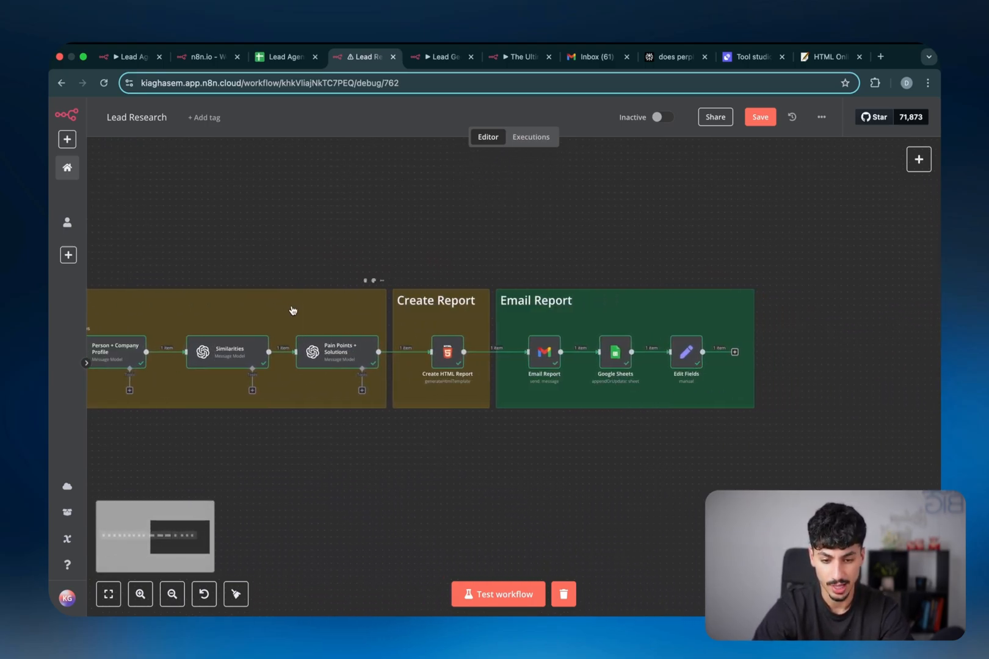
pyautogui.hscroll(-20, 293, 311)
pyautogui.scroll(5, 330, 353)
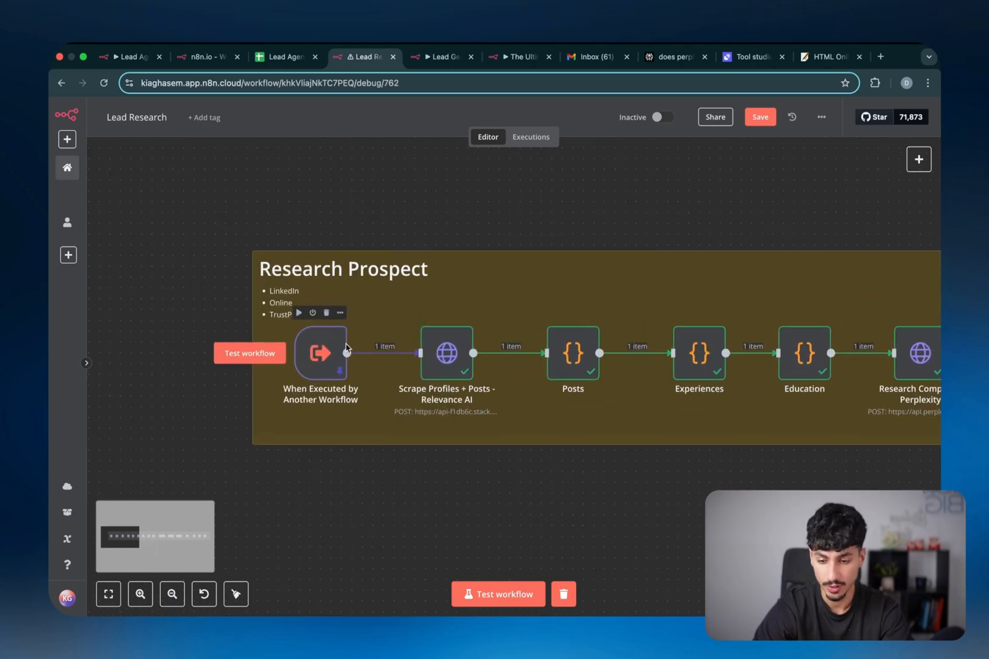
pyautogui.doubleClick(317, 363)
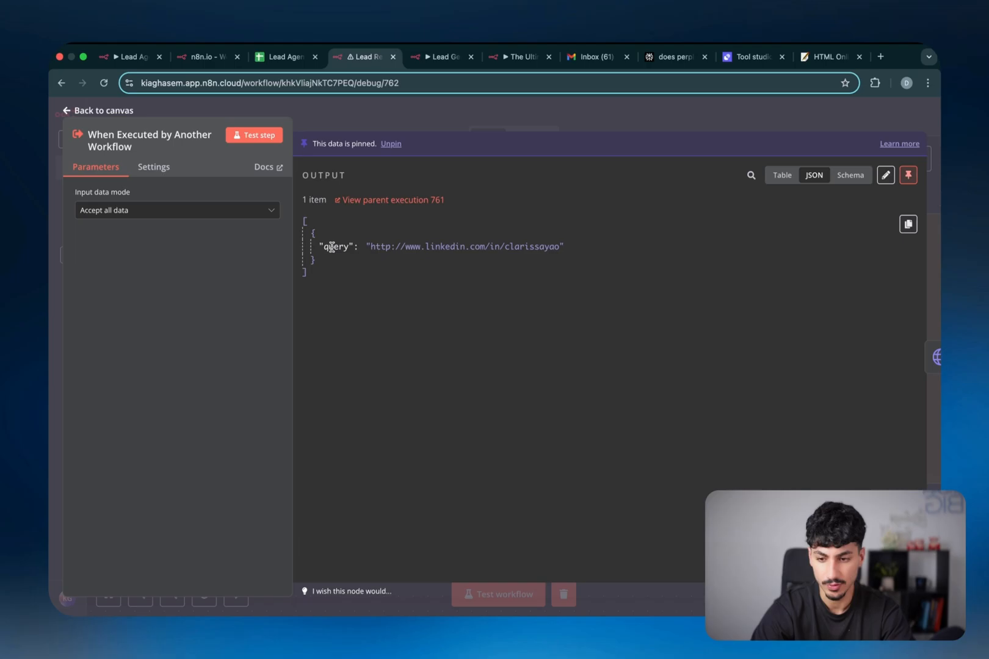
pyautogui.click(480, 122)
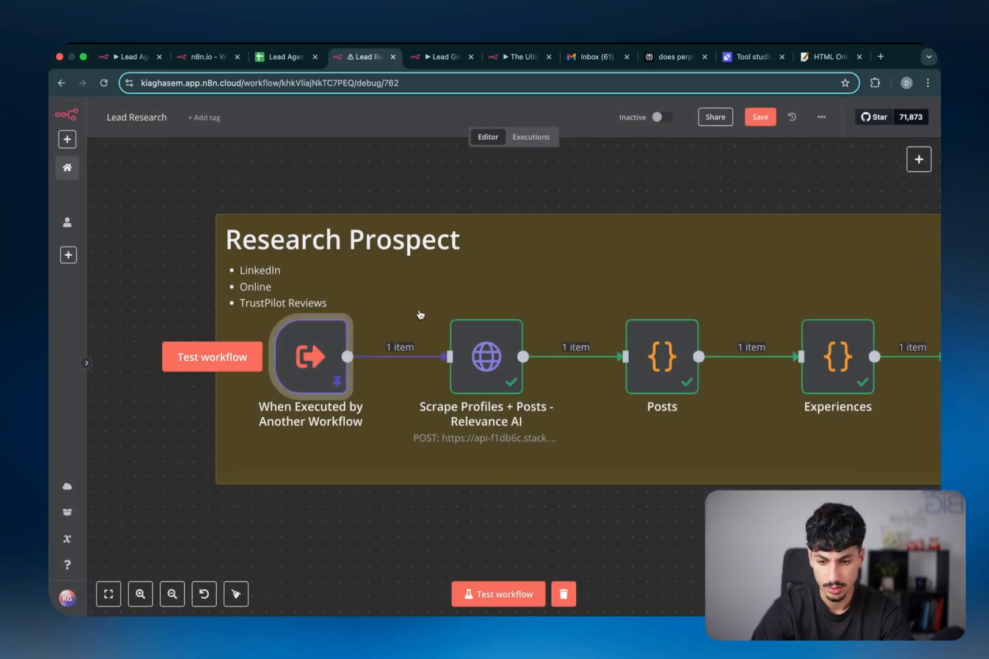
# Scroll through the Scrape Profiles + Posts JSON output, then bring up the Relevance AI Tools list
pyautogui.doubleClick(477, 365)
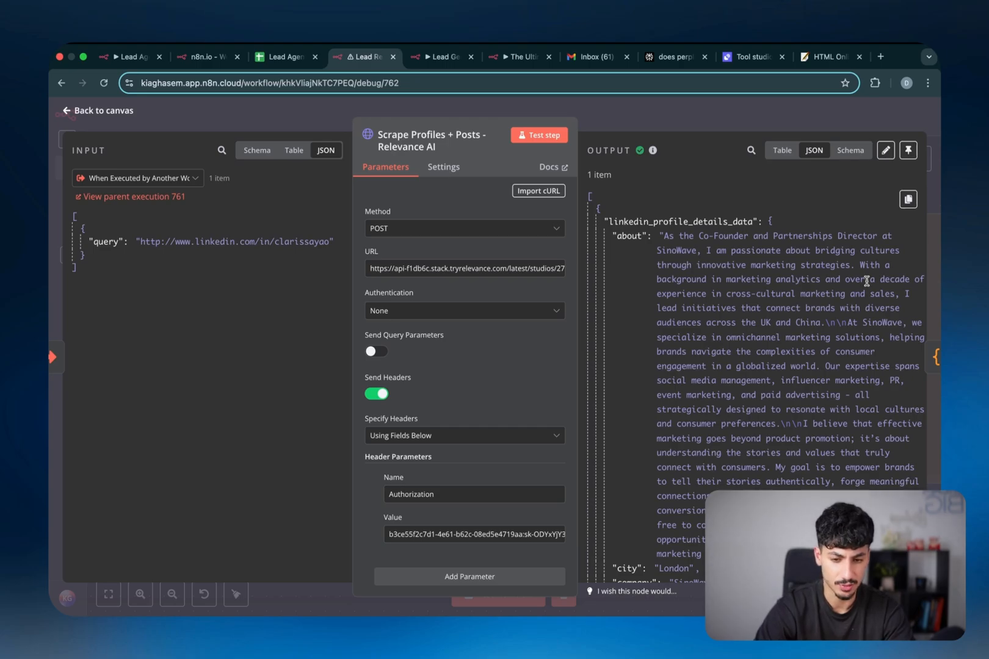
pyautogui.scroll(-2, 910, 219)
pyautogui.scroll(-6, 913, 213)
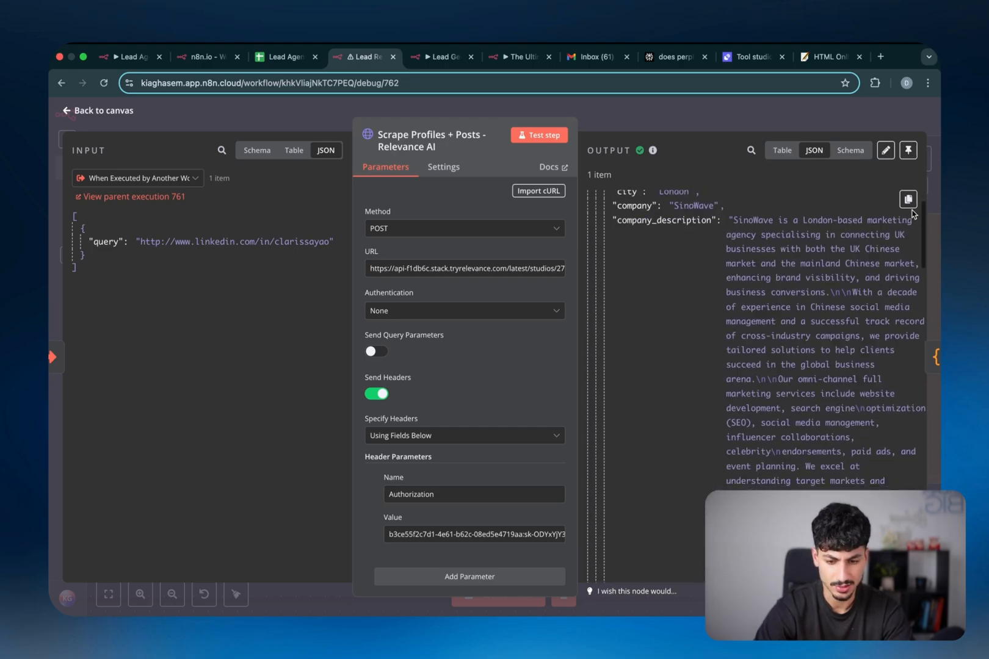
pyautogui.scroll(-5, 899, 235)
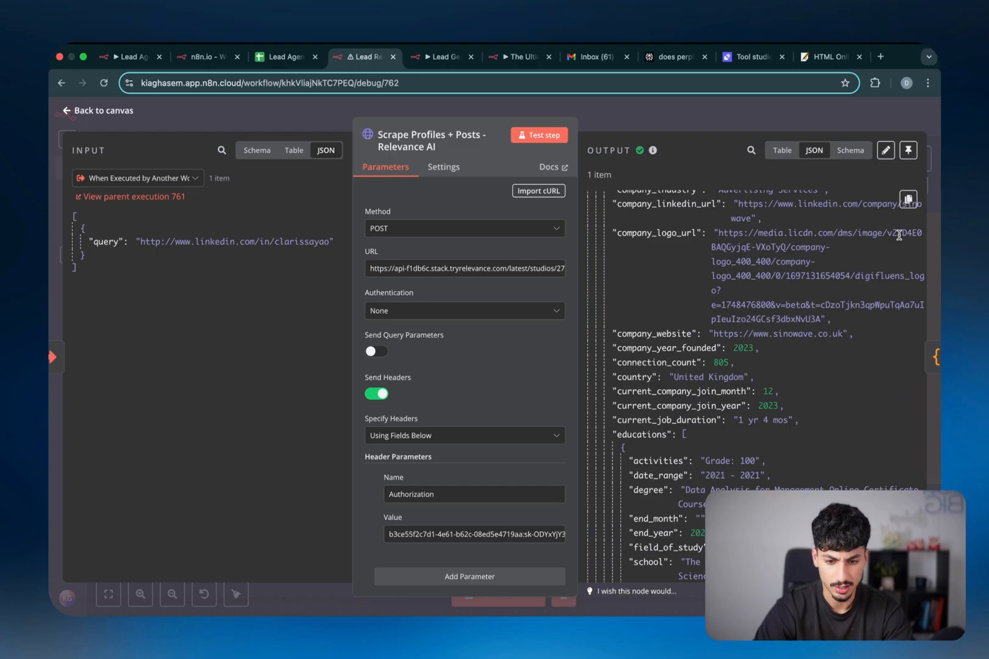
pyautogui.scroll(-6, 900, 236)
pyautogui.scroll(-15, 900, 239)
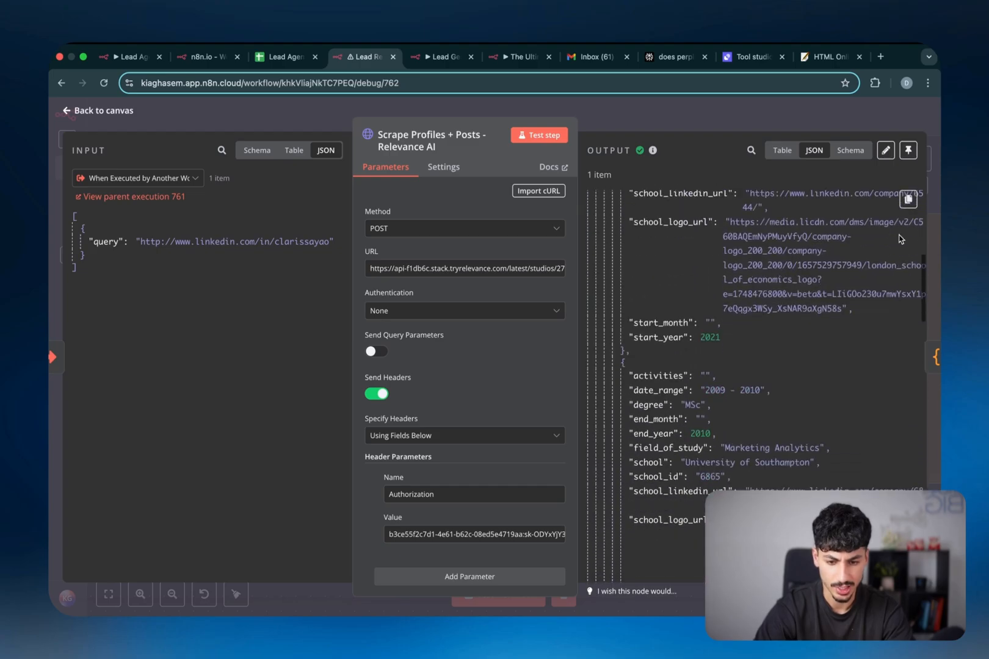
pyautogui.scroll(-20, 900, 239)
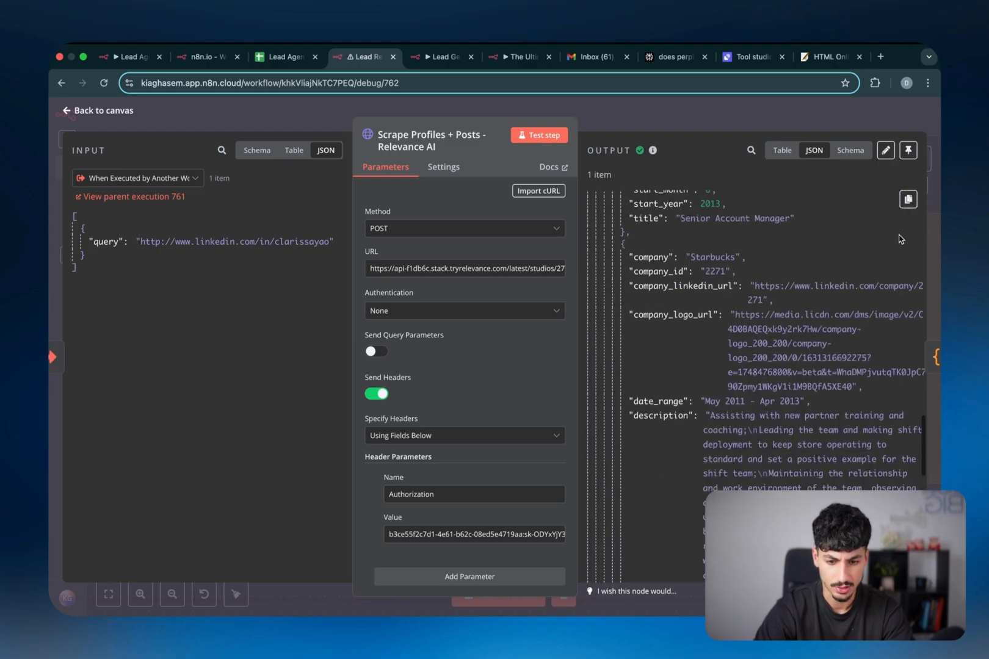
pyautogui.scroll(10, 900, 239)
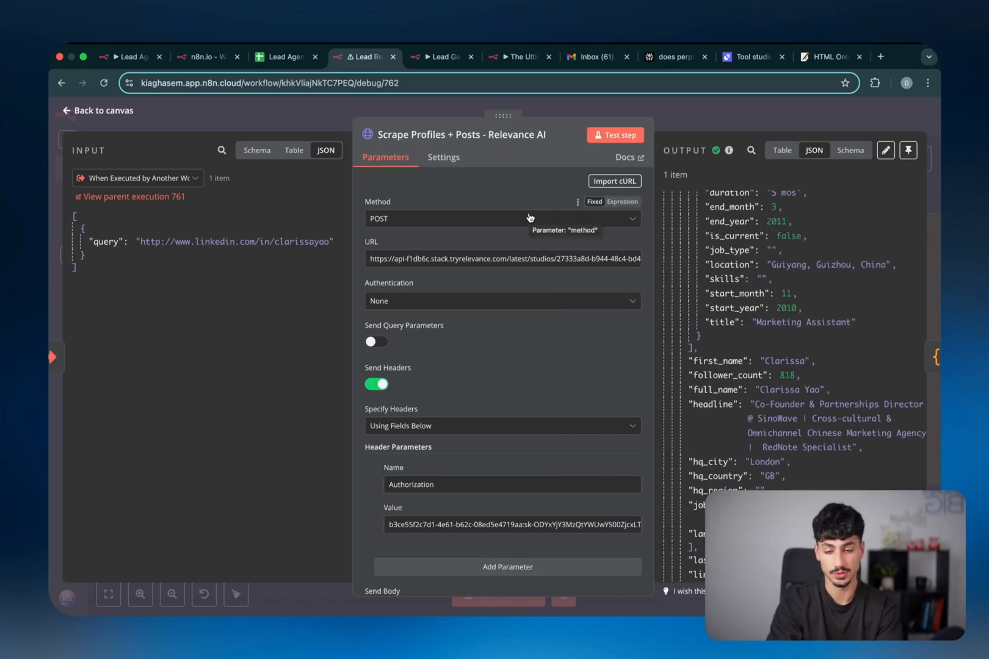
pyautogui.click(756, 60)
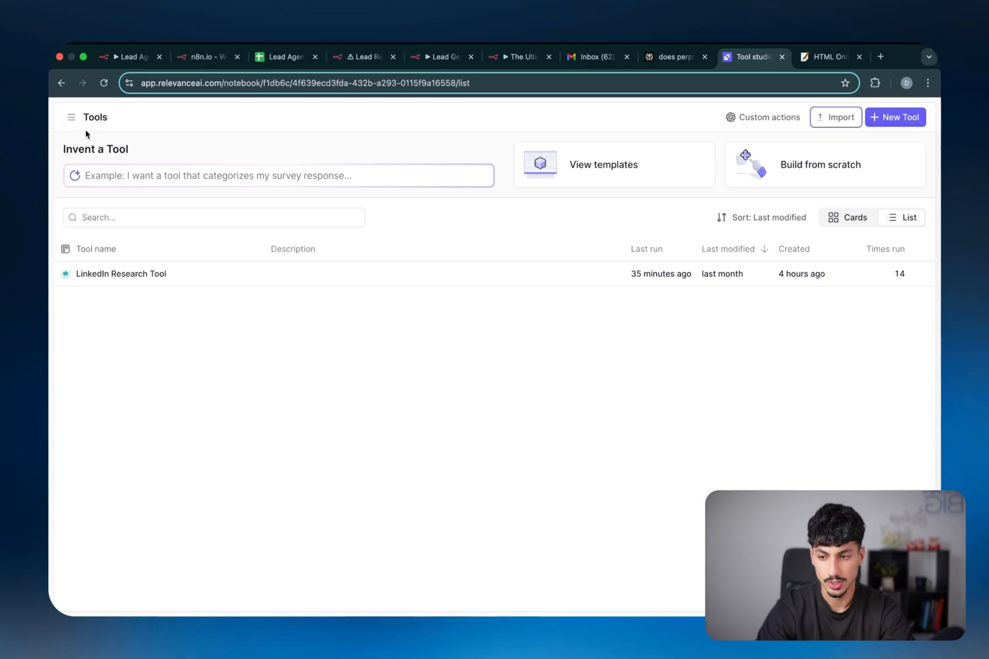
# Open the LinkedIn Research Tool, skim its Build steps, and show its Use app form
pyautogui.click(72, 118)
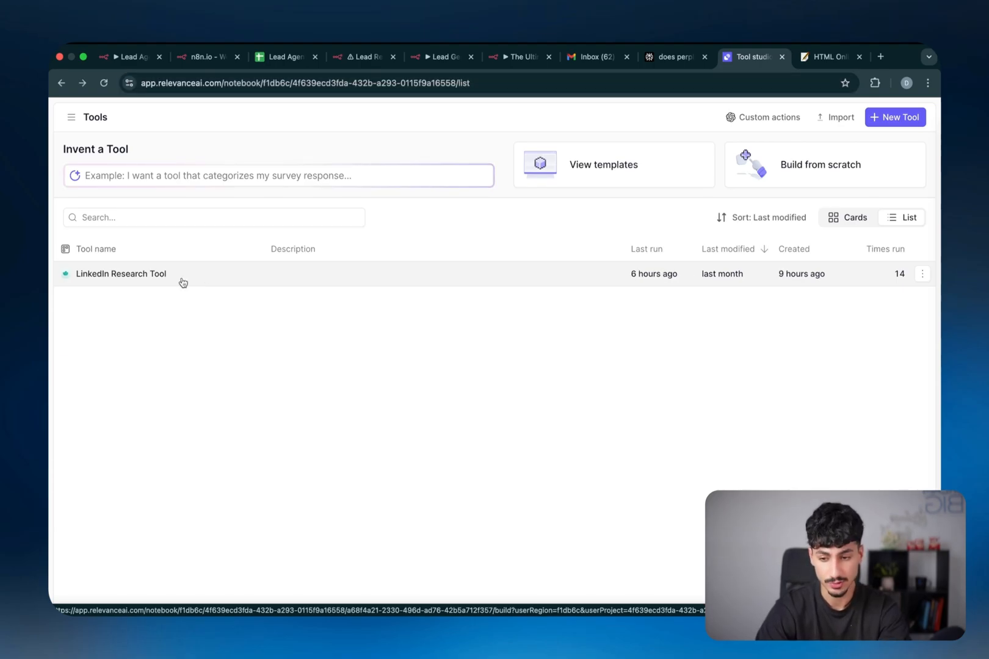
pyautogui.click(183, 282)
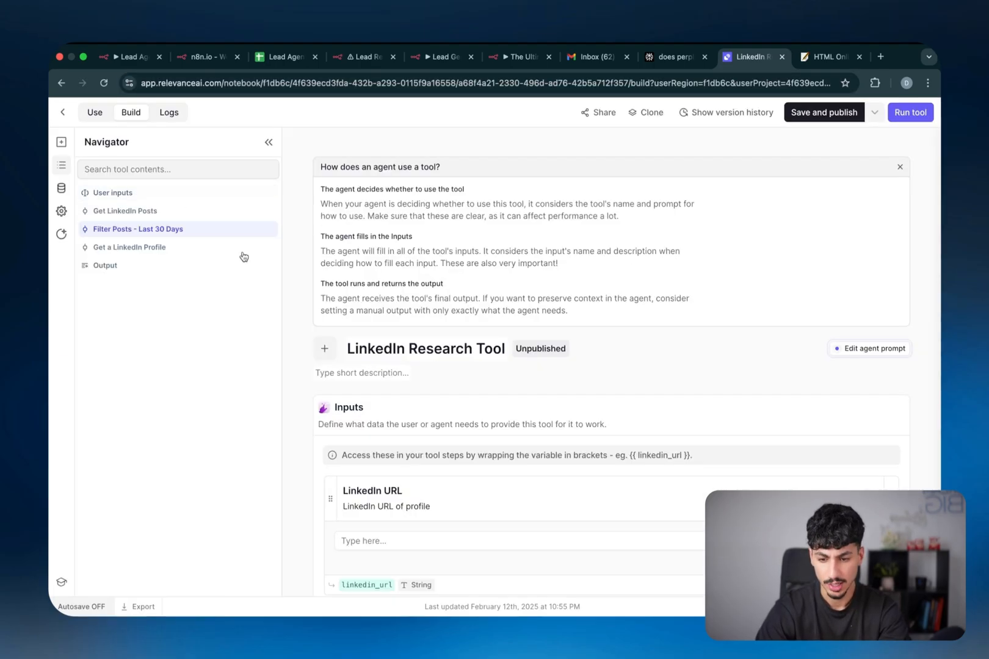
pyautogui.scroll(-10, 566, 322)
pyautogui.scroll(3, 564, 322)
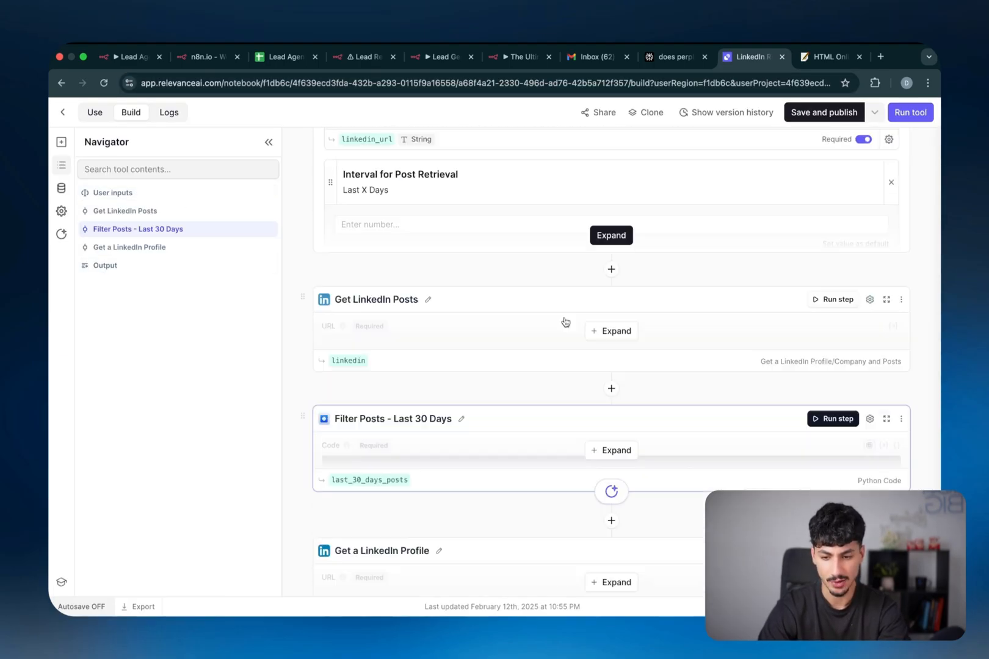
pyautogui.scroll(-3, 564, 322)
pyautogui.scroll(10, 564, 322)
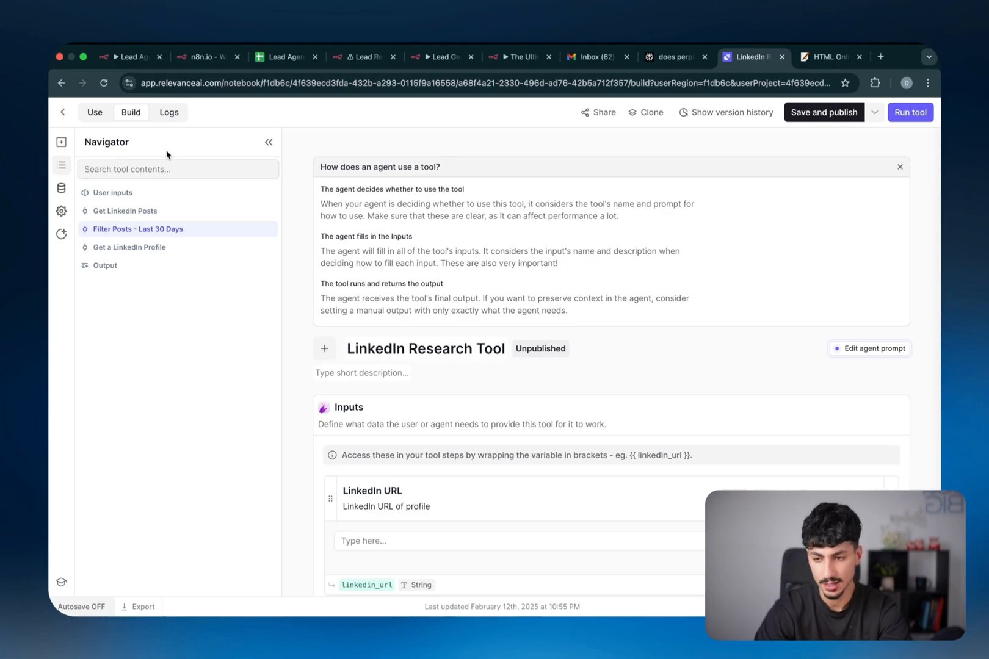
pyautogui.click(96, 111)
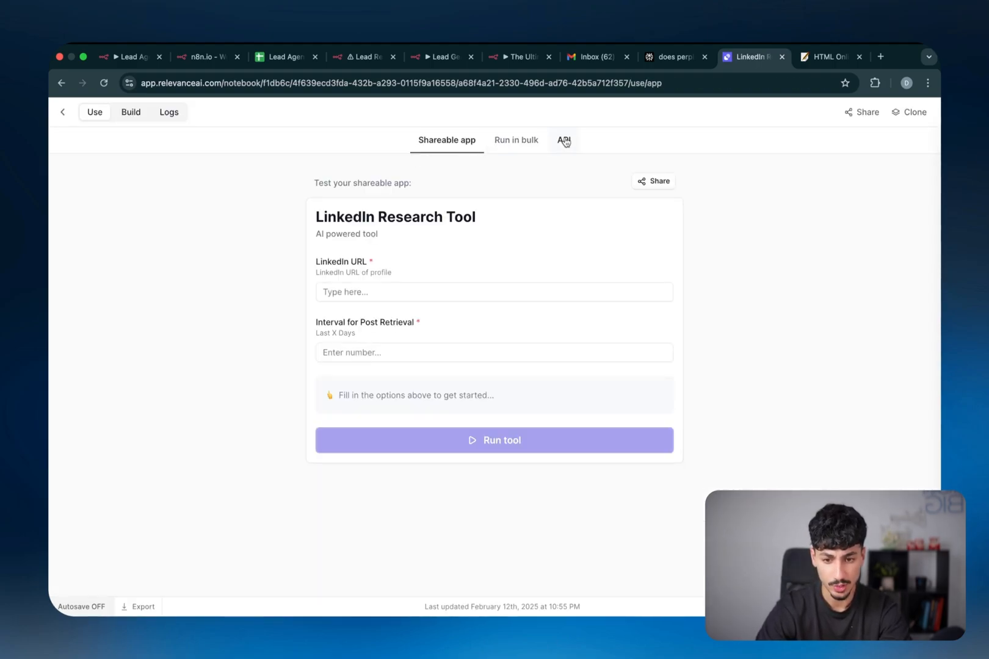
# Paste the tool's Endpoint v2 URL into n8n's request URL and generate an API token
pyautogui.click(564, 141)
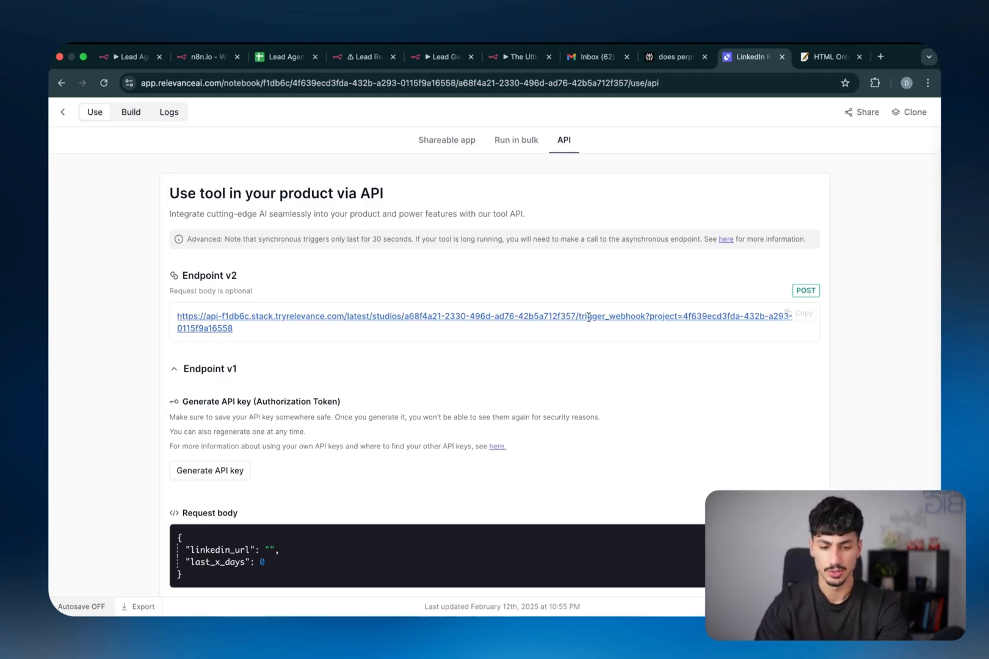
pyautogui.moveTo(319, 333)
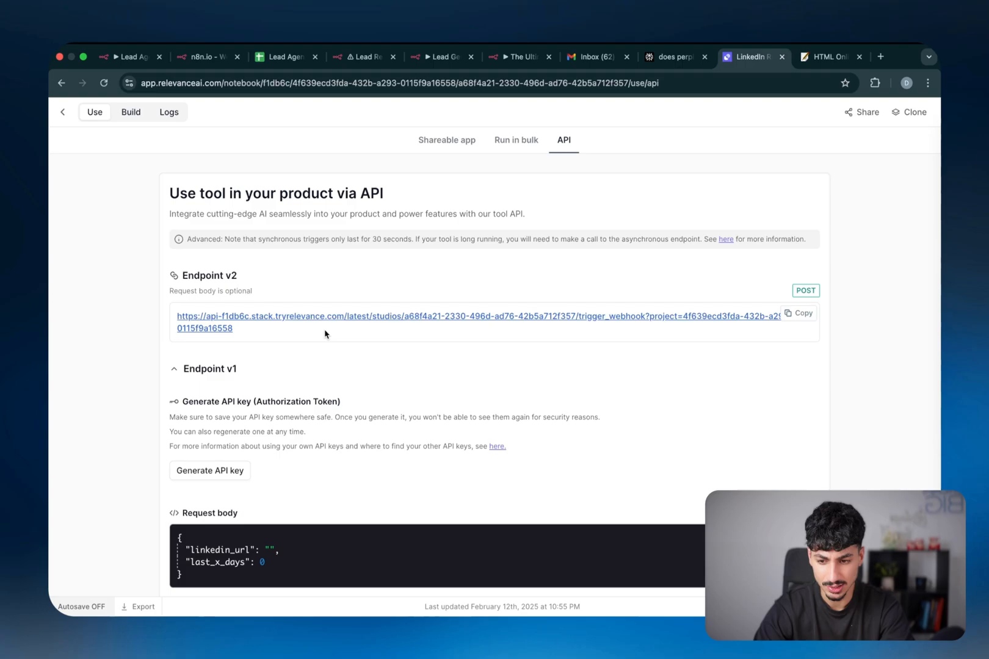
pyautogui.click(800, 314)
pyautogui.hotkey('ctrl', 'Left')
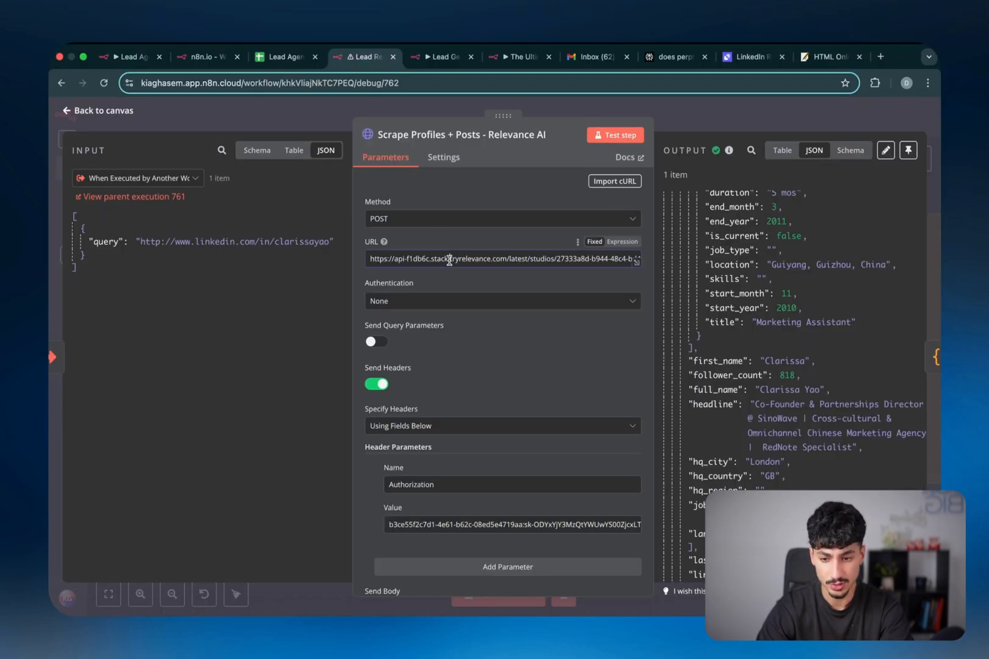
pyautogui.tripleClick(450, 261)
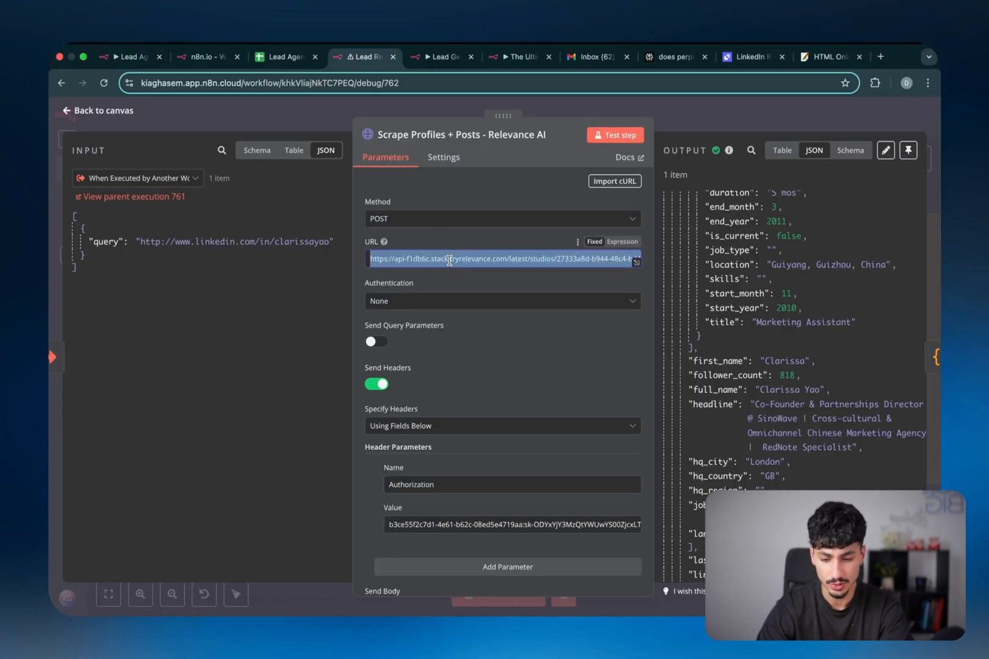
pyautogui.press('super+v')
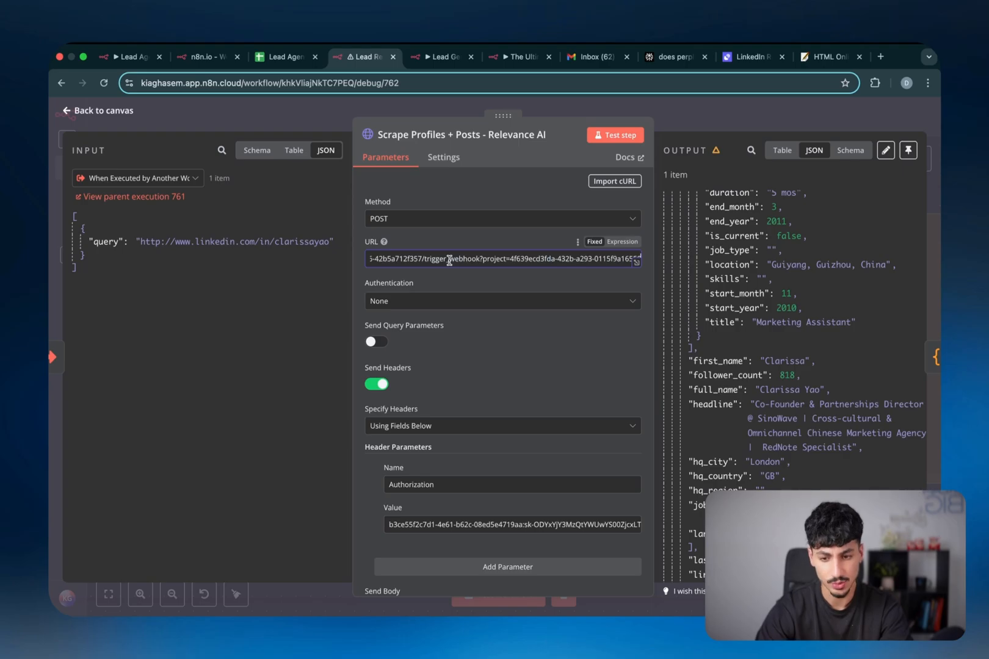
pyautogui.click(728, 58)
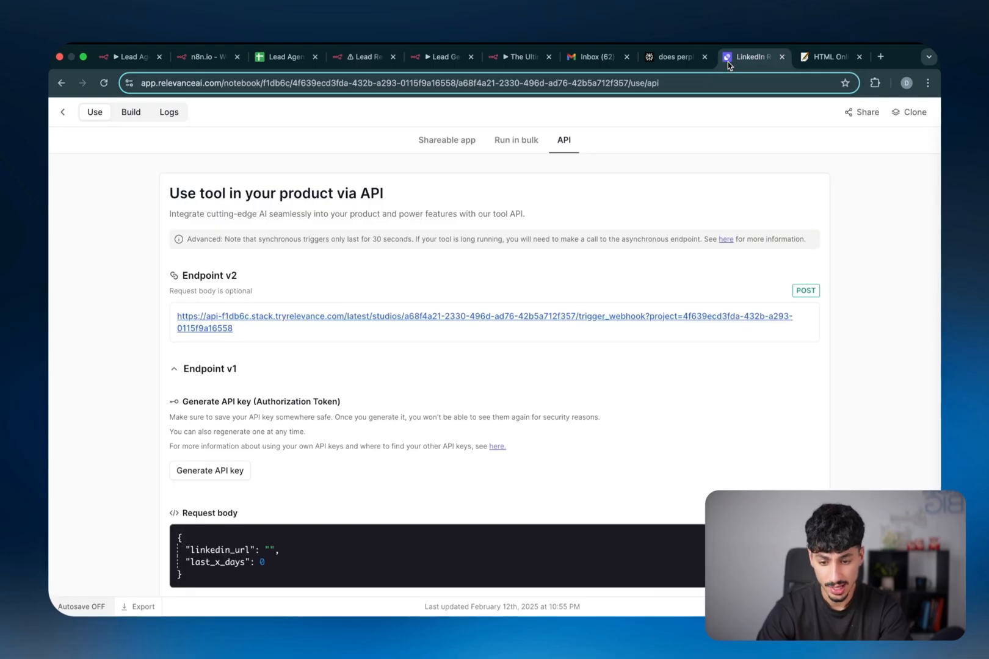
pyautogui.click(242, 470)
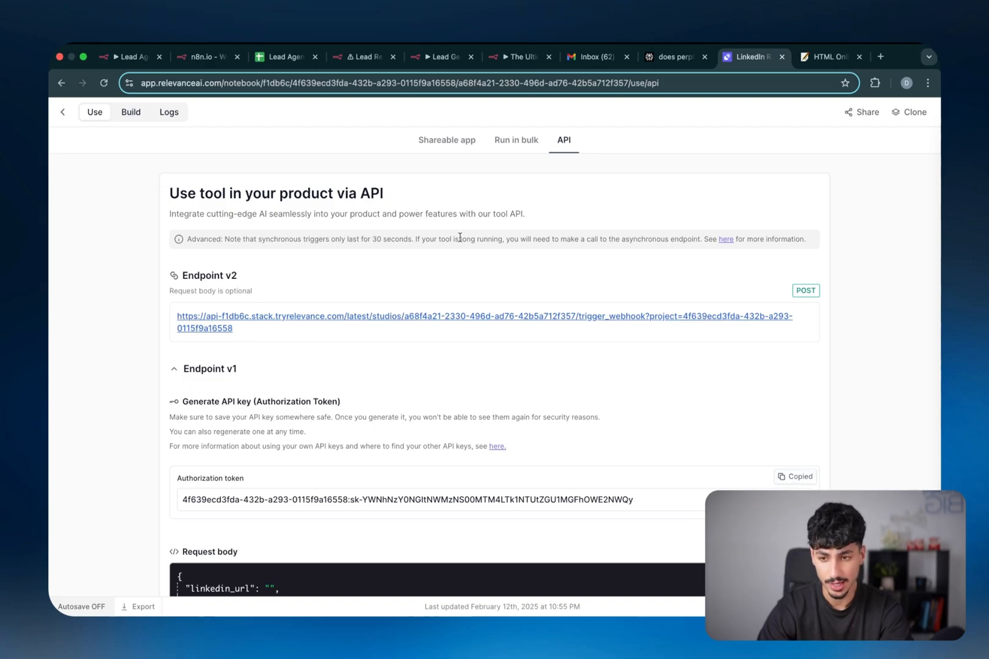
# Replace the scraping request's Authorization header value with the new Relevance AI token
pyautogui.press('super+4')
pyautogui.scroll(-3, 519, 367)
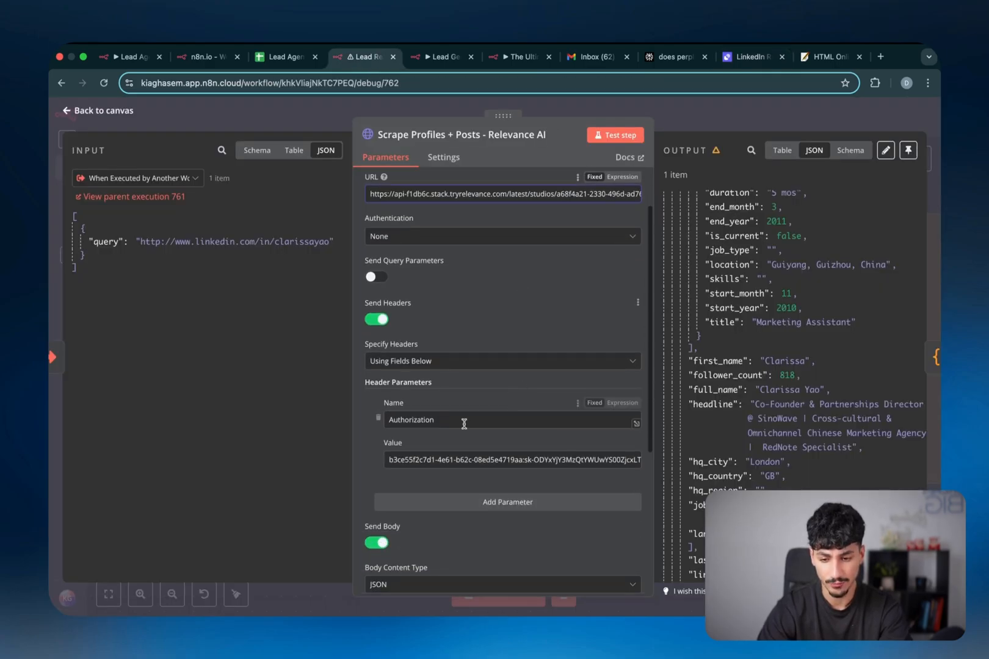
pyautogui.tripleClick(426, 459)
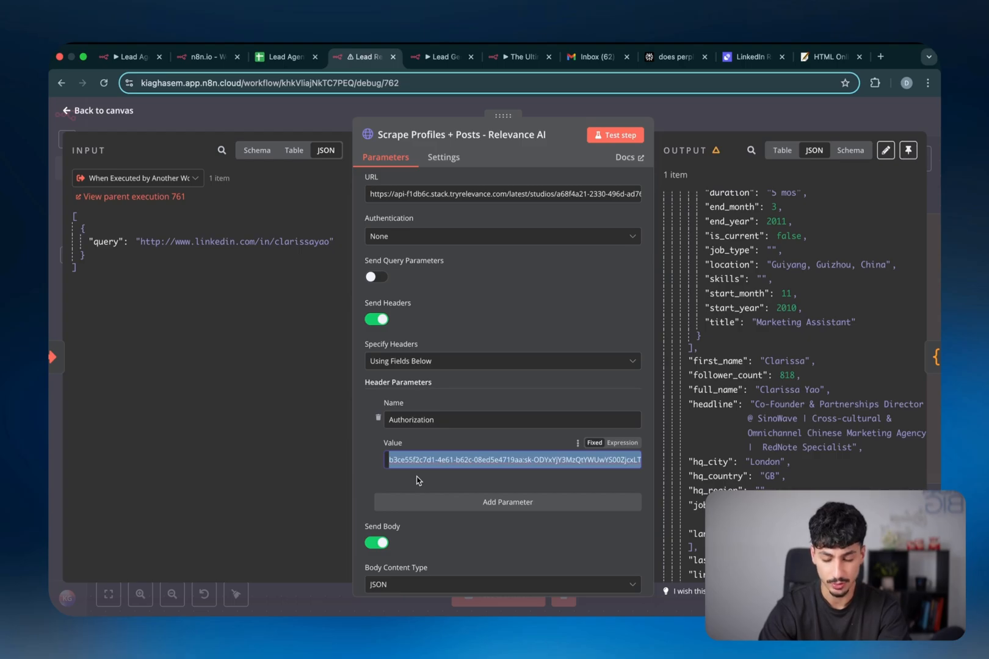
pyautogui.press('super+v')
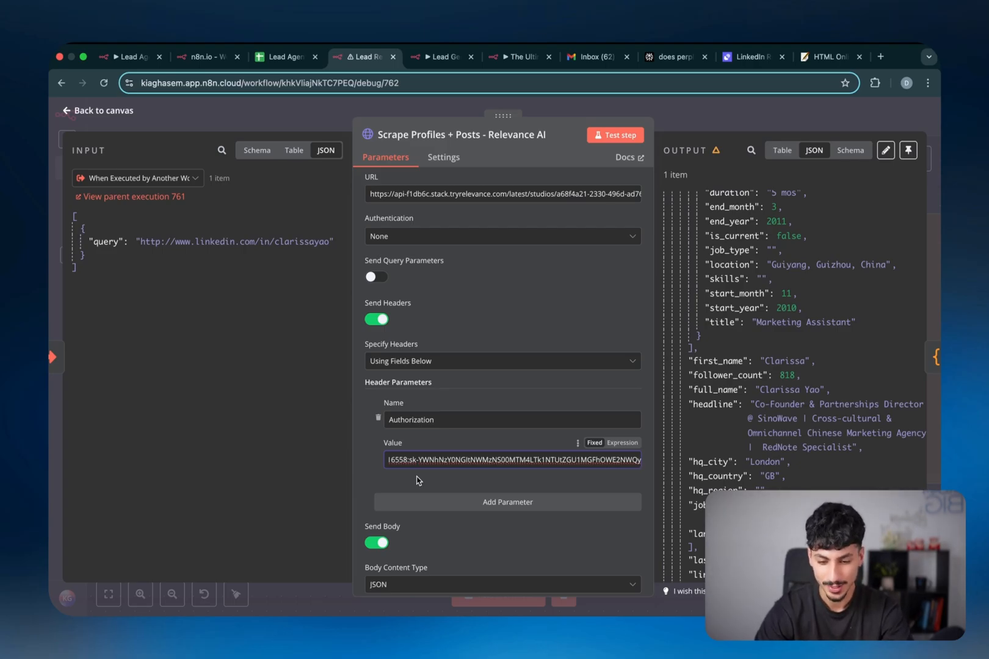
# Review the JSON body in the expression editor, noting last_x_days set to 30
pyautogui.scroll(-5, 416, 481)
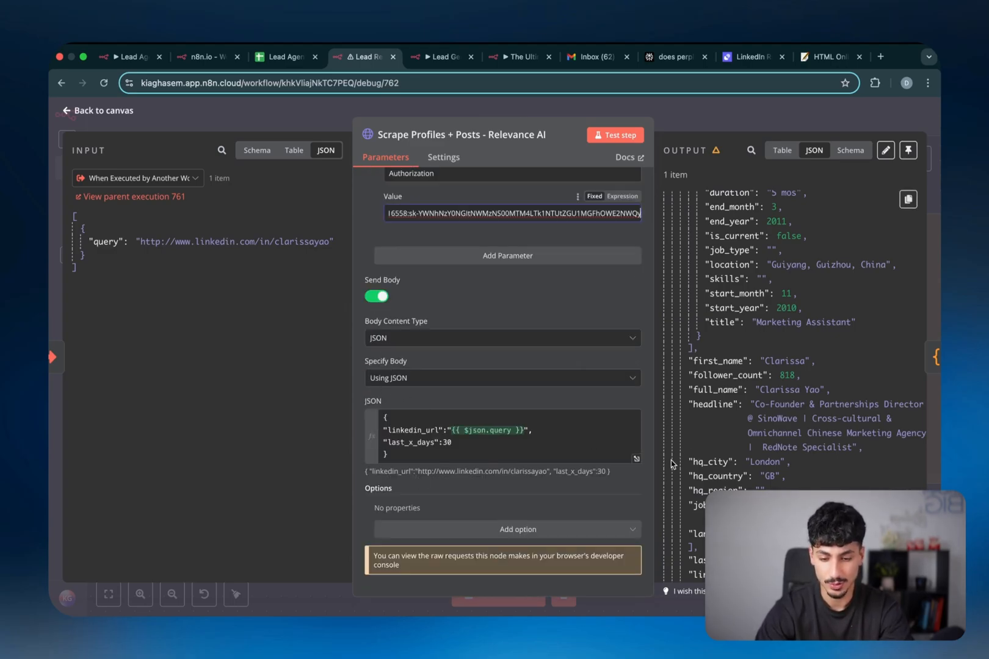
pyautogui.click(637, 459)
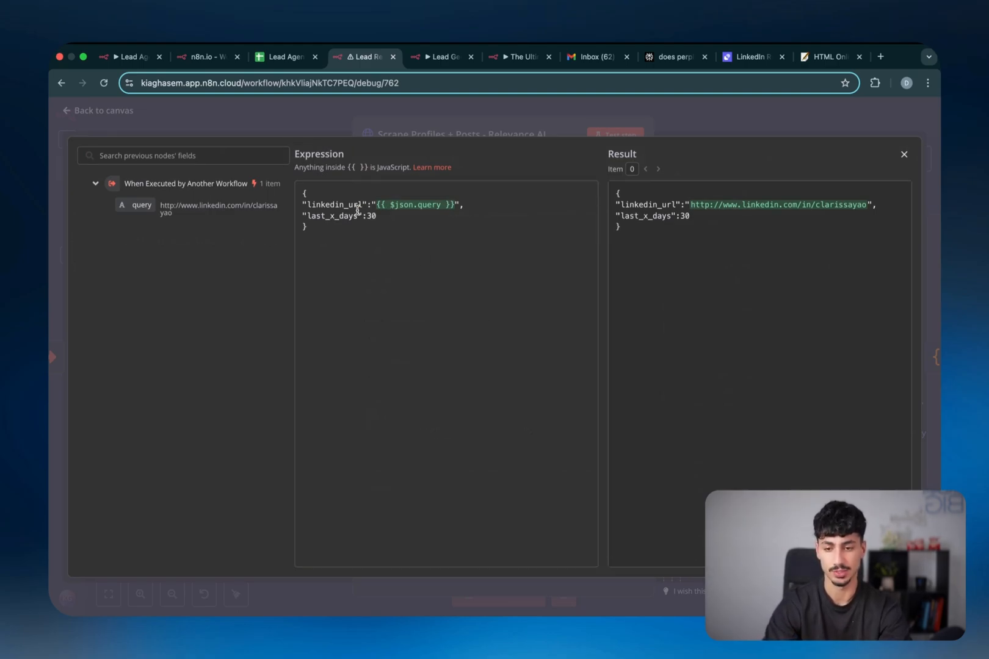
pyautogui.doubleClick(317, 216)
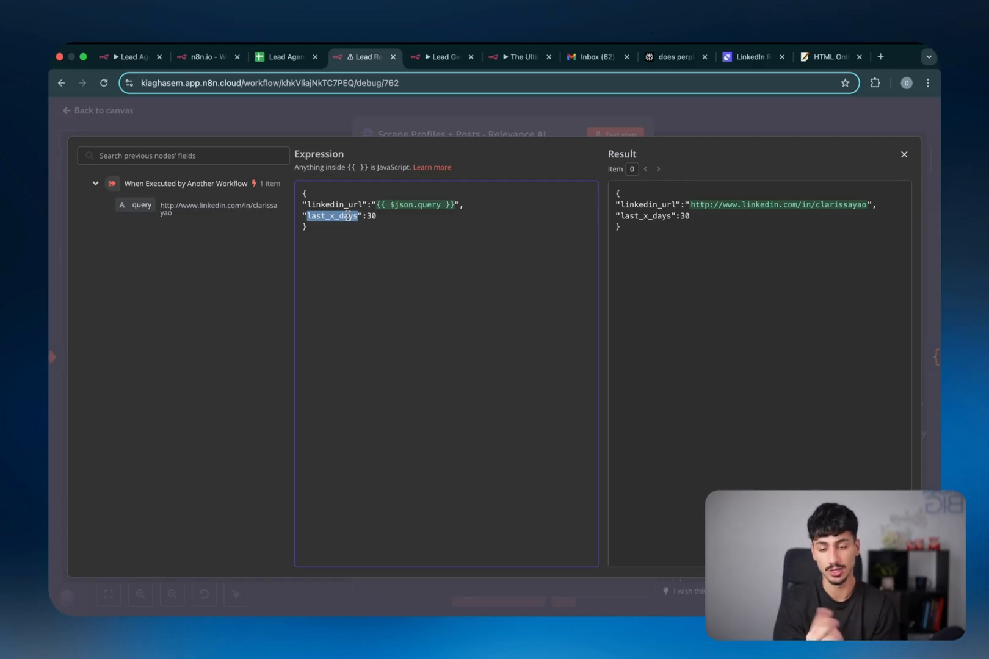
pyautogui.doubleClick(370, 215)
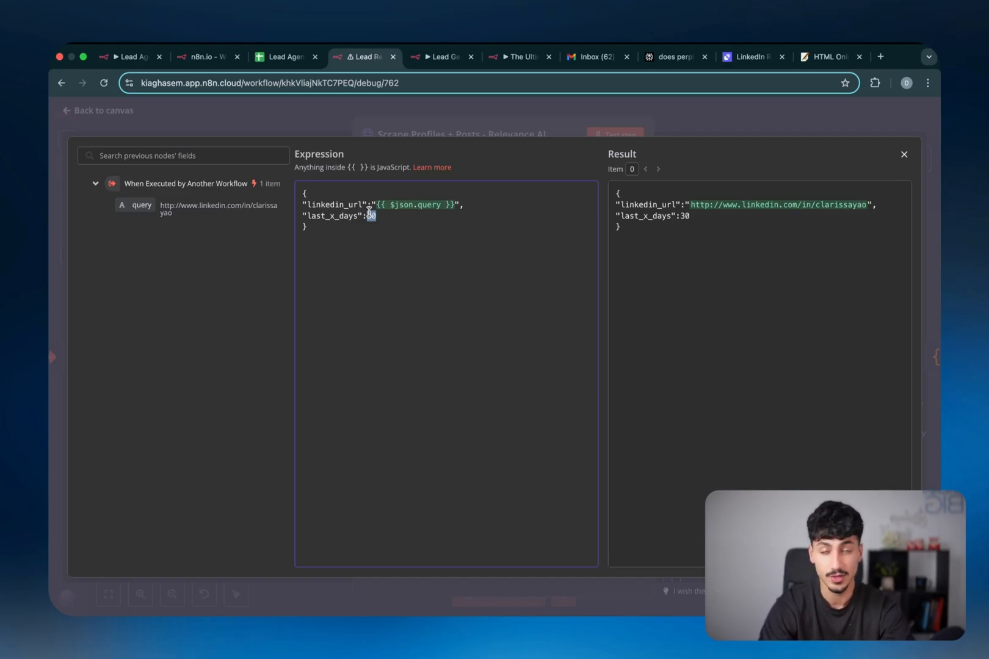
pyautogui.click(505, 127)
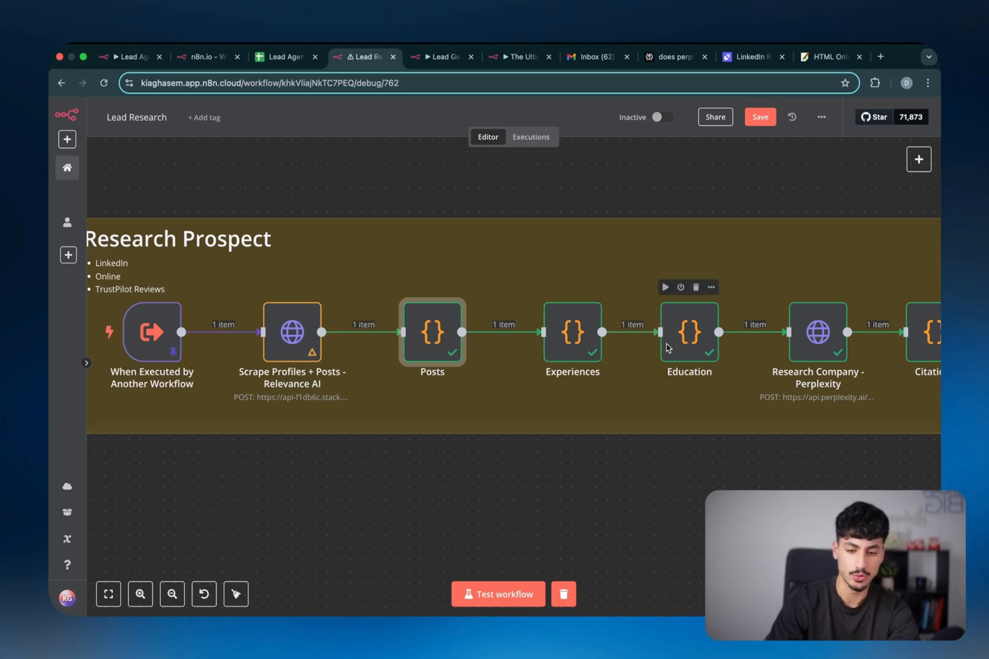
# Review the Posts, Experiences and Education code nodes one after another
pyautogui.doubleClick(422, 353)
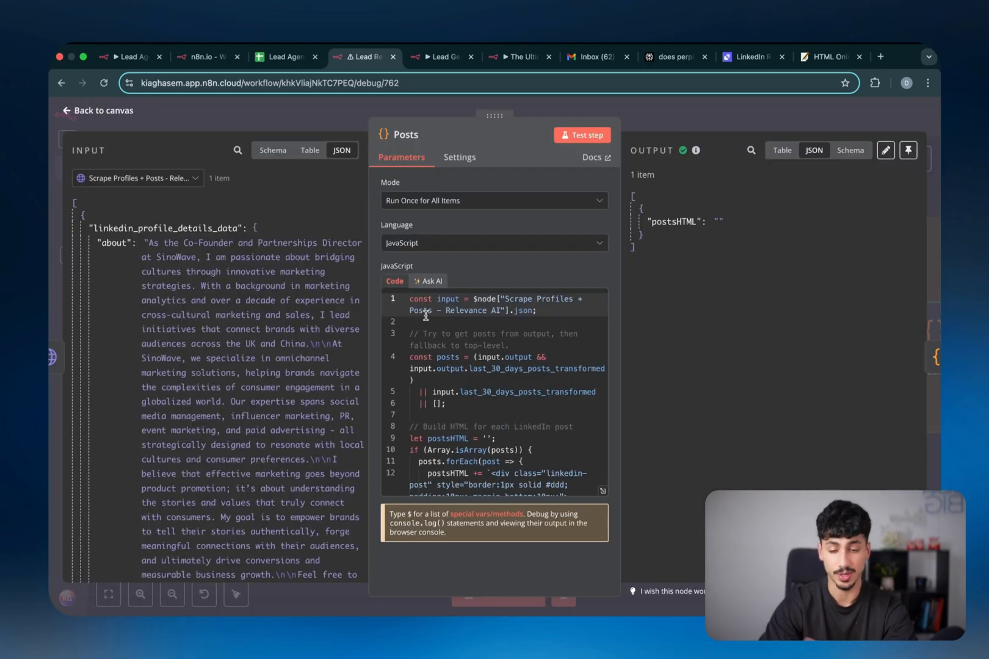
pyautogui.click(652, 122)
pyautogui.hscroll(1, 586, 322)
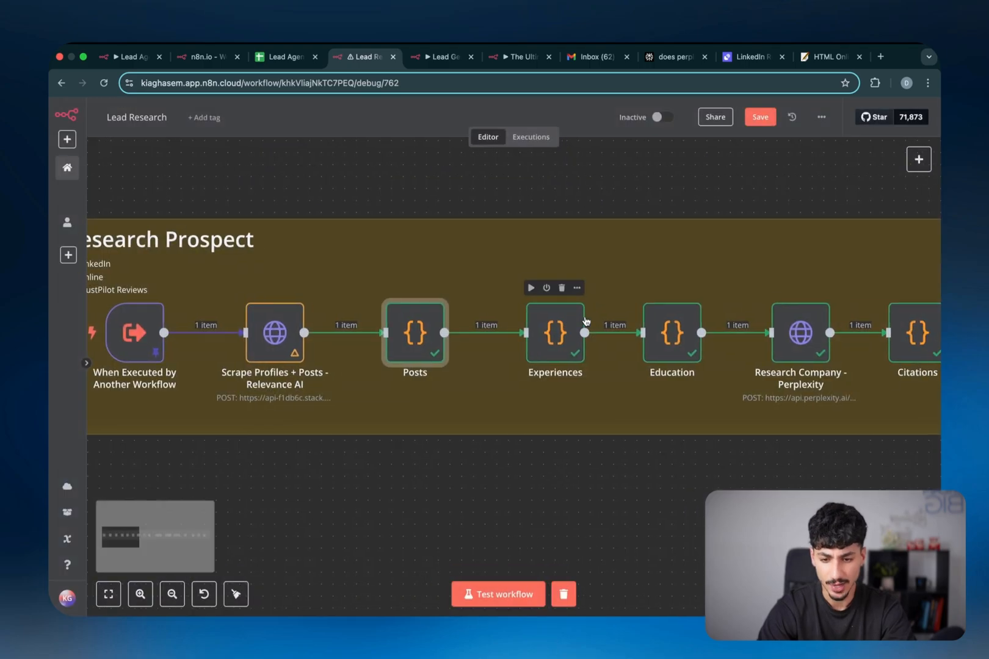
pyautogui.doubleClick(553, 333)
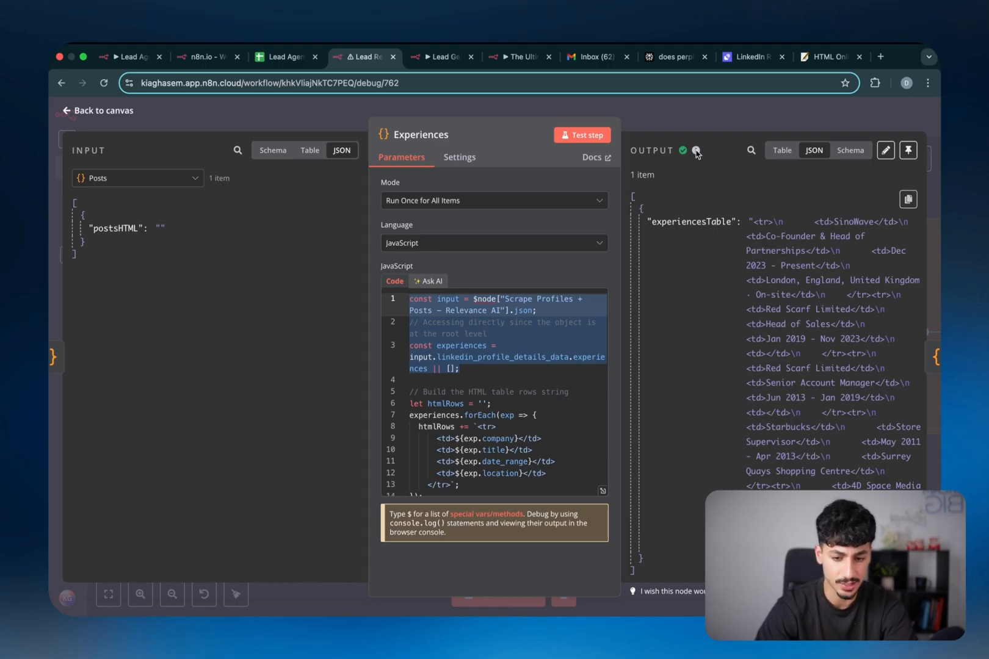
pyautogui.click(690, 120)
pyautogui.hscroll(3, 633, 293)
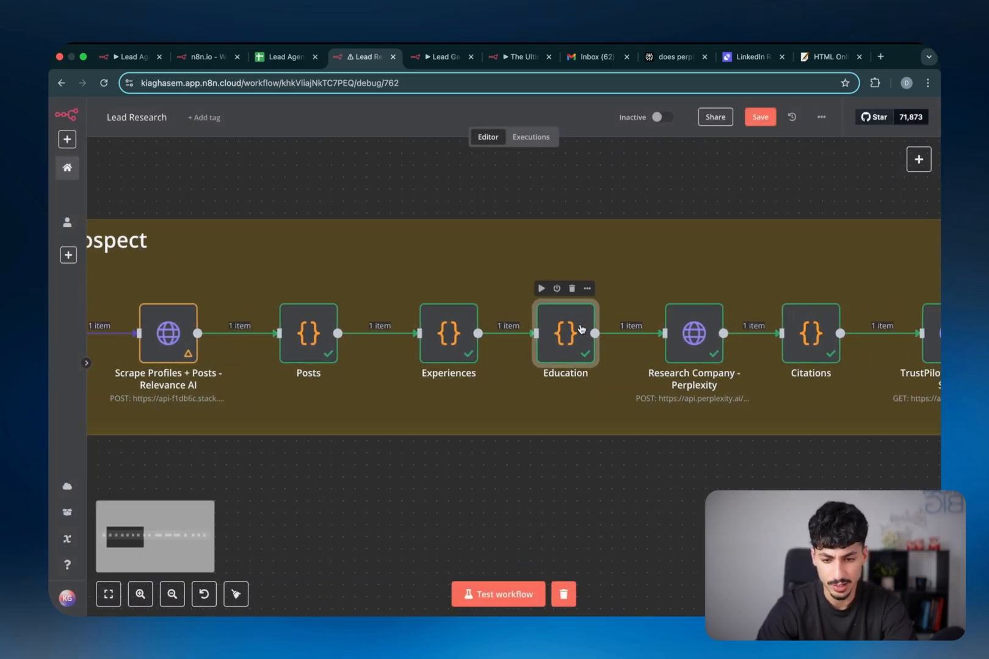
pyautogui.doubleClick(566, 333)
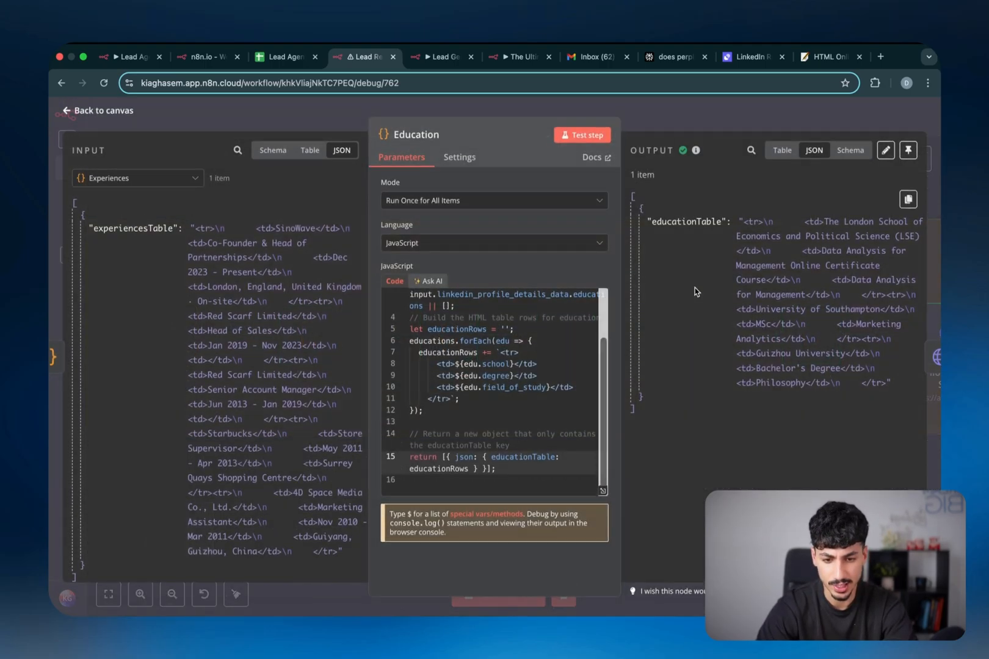
pyautogui.click(733, 123)
pyautogui.hscroll(1, 713, 323)
# Inspect the Research Company - Perplexity request, then switch to the Perplexity website
pyautogui.hscroll(3, 713, 333)
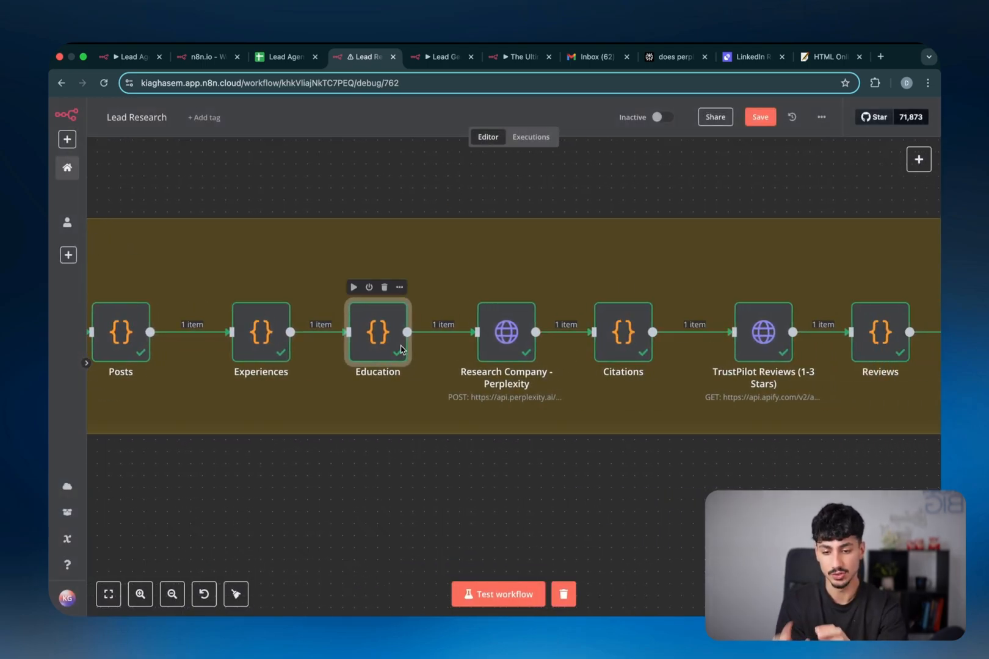
pyautogui.doubleClick(516, 345)
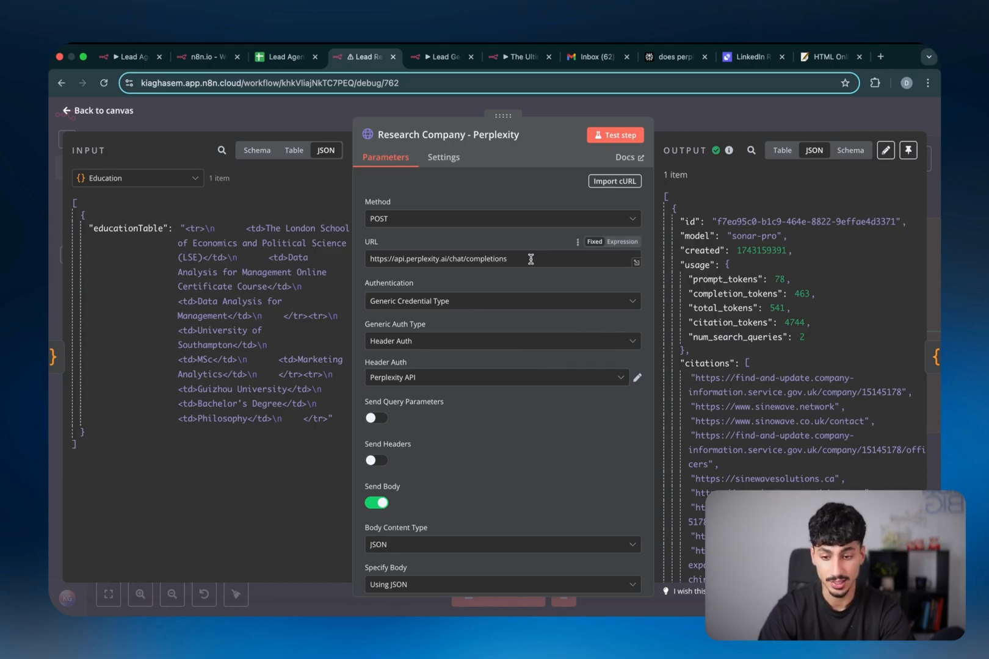
pyautogui.click(672, 57)
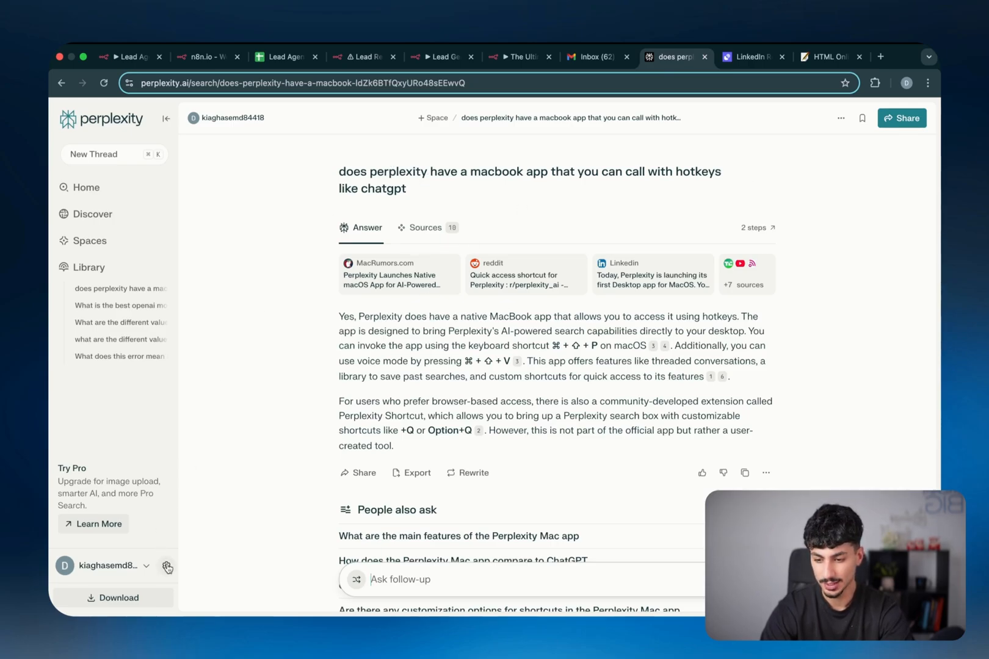
pyautogui.click(166, 565)
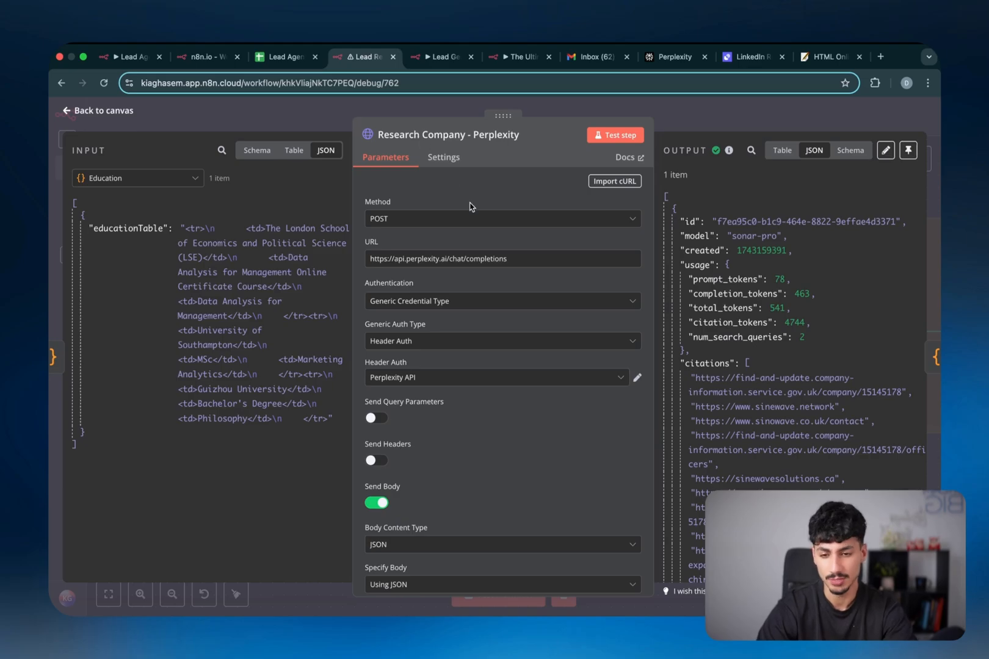
# Expand the Perplexity request's JSON body to read the sonar-pro system prompt
pyautogui.scroll(-5, 490, 284)
pyautogui.scroll(-3, 574, 424)
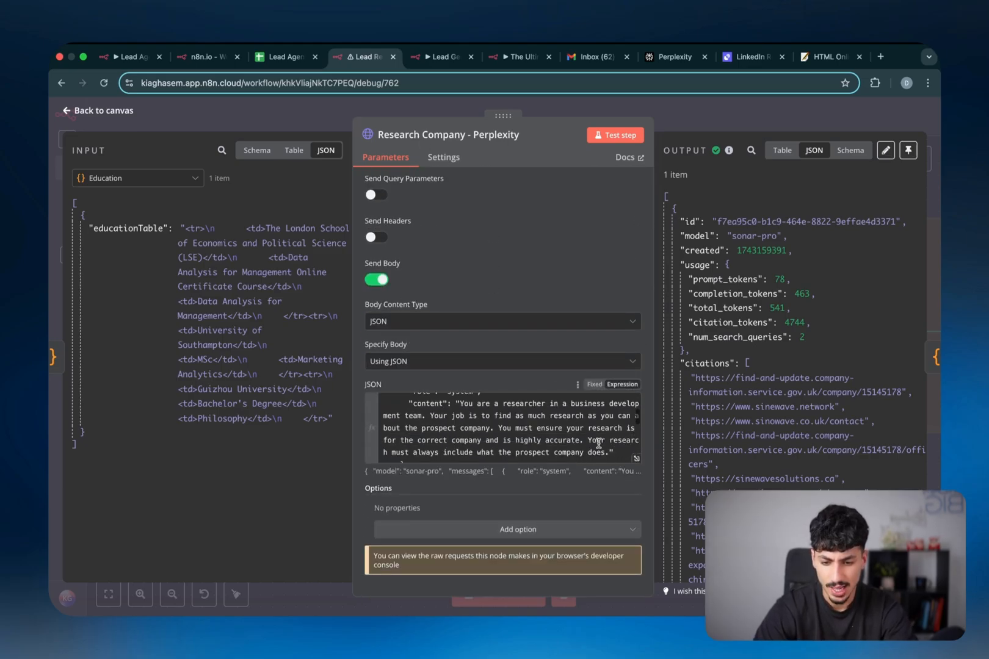
pyautogui.click(636, 459)
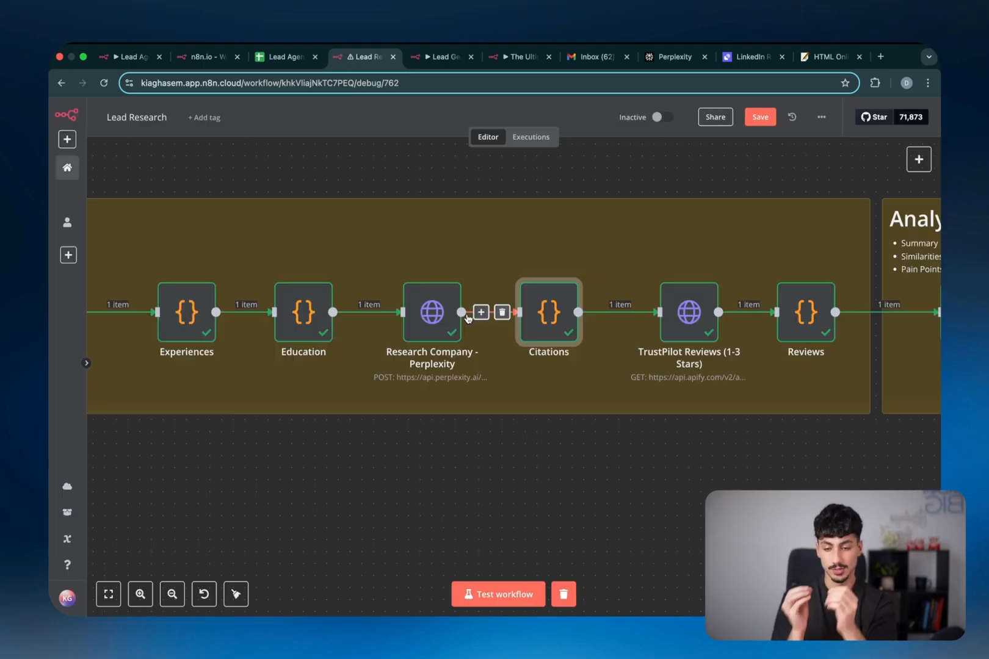
pyautogui.doubleClick(535, 324)
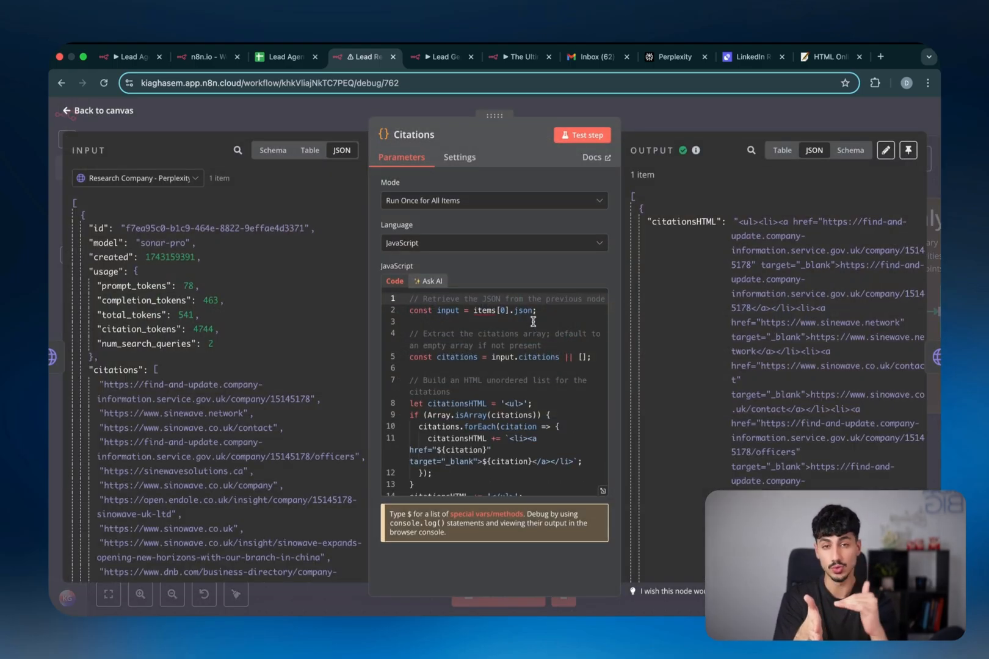
pyautogui.scroll(-2, 196, 403)
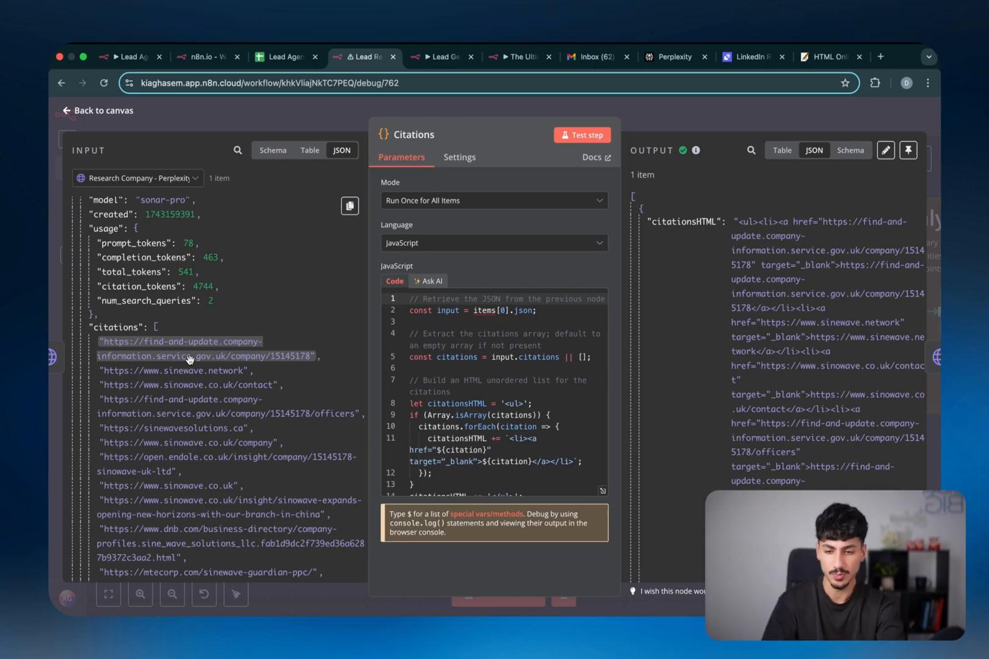
pyautogui.click(681, 126)
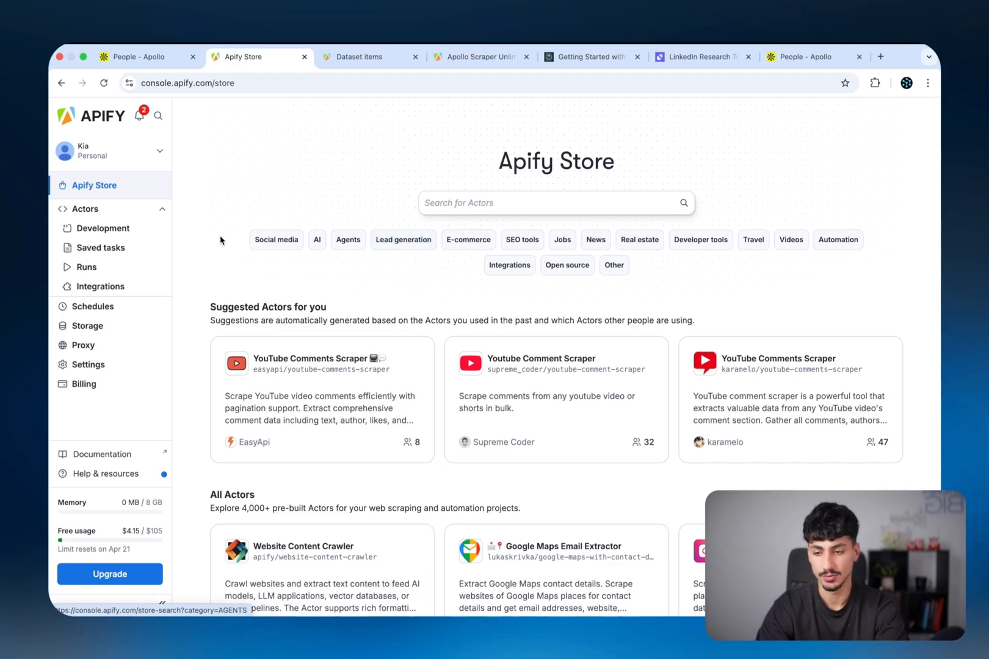
# Search the Apify Store for 'trust pilot reviews' and bookmark the Trustpilot reviews scraper
pyautogui.click(430, 200)
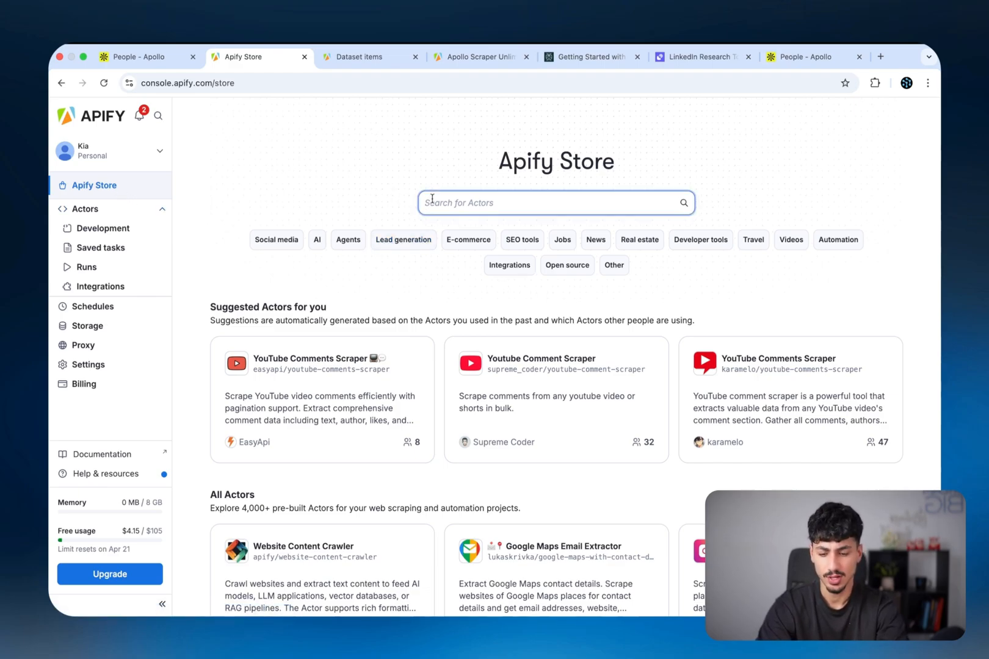
pyautogui.write('trust pilot re')
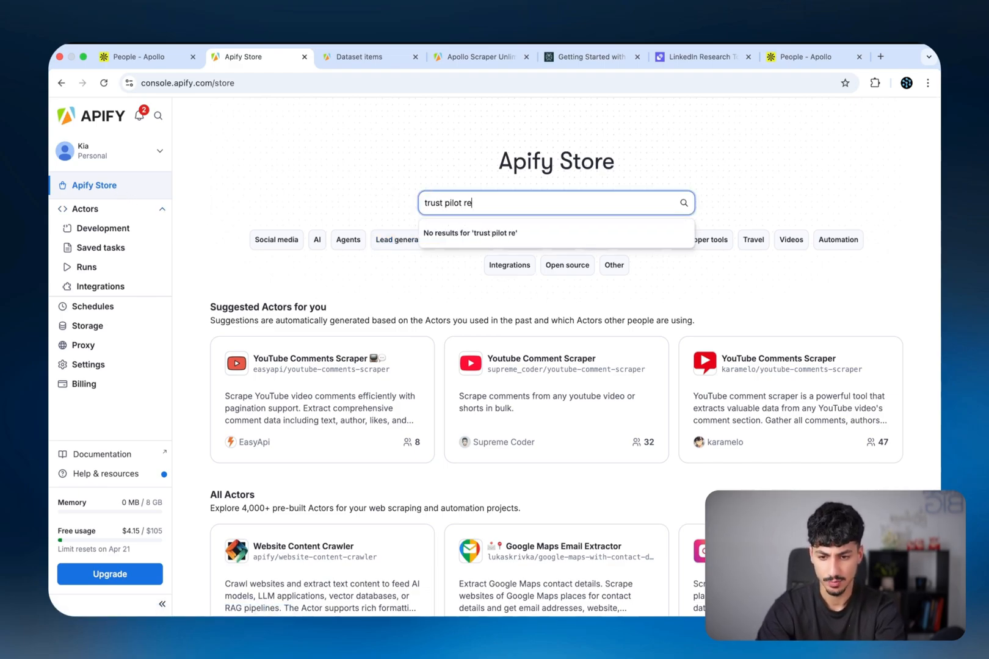
pyautogui.write('views')
pyautogui.press('Return')
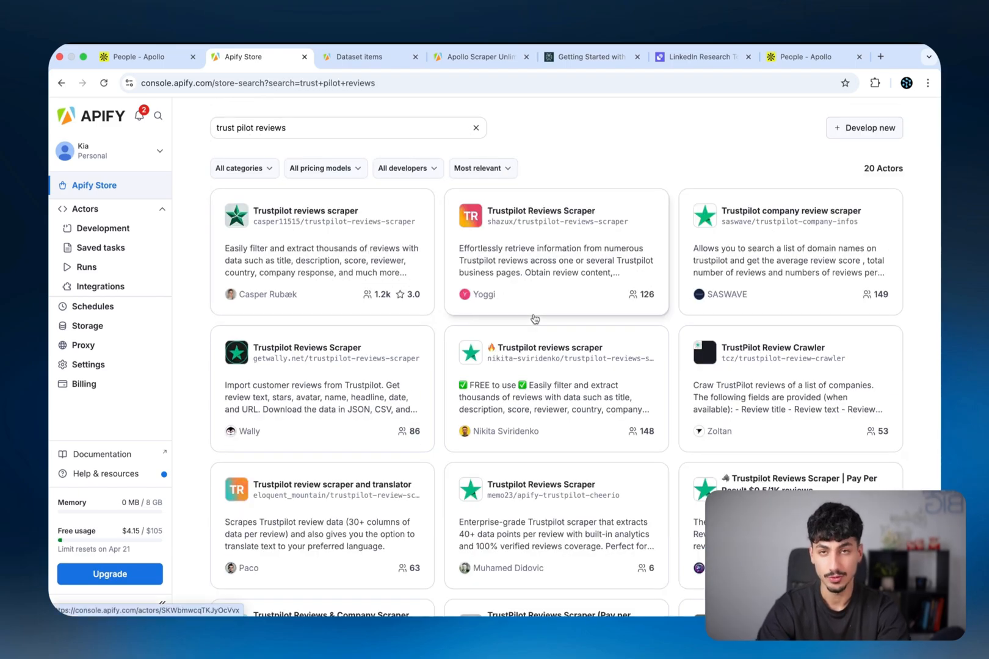
pyautogui.click(508, 394)
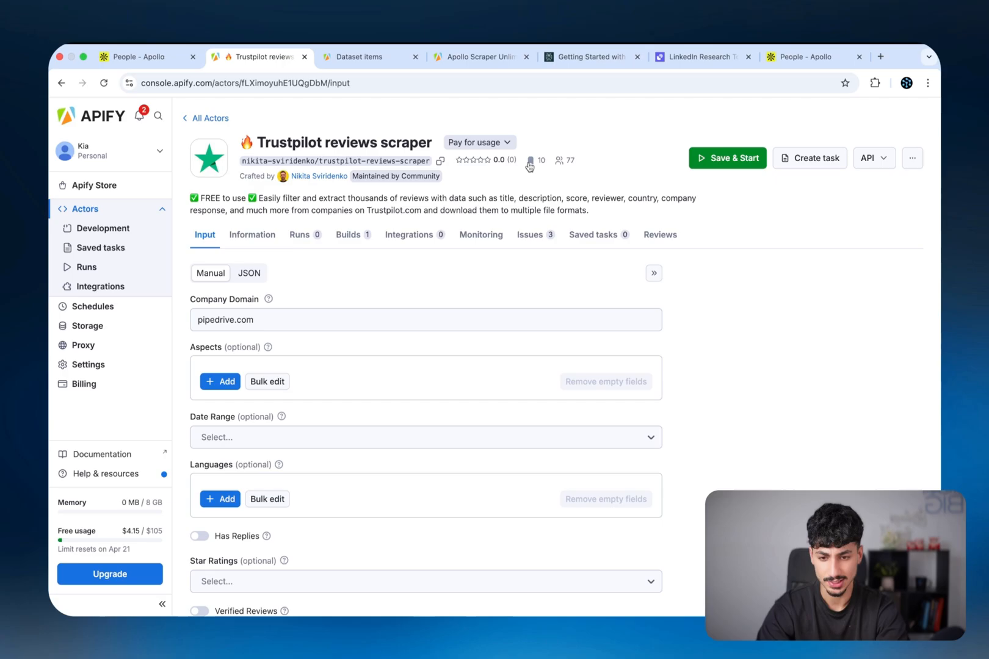
pyautogui.click(529, 162)
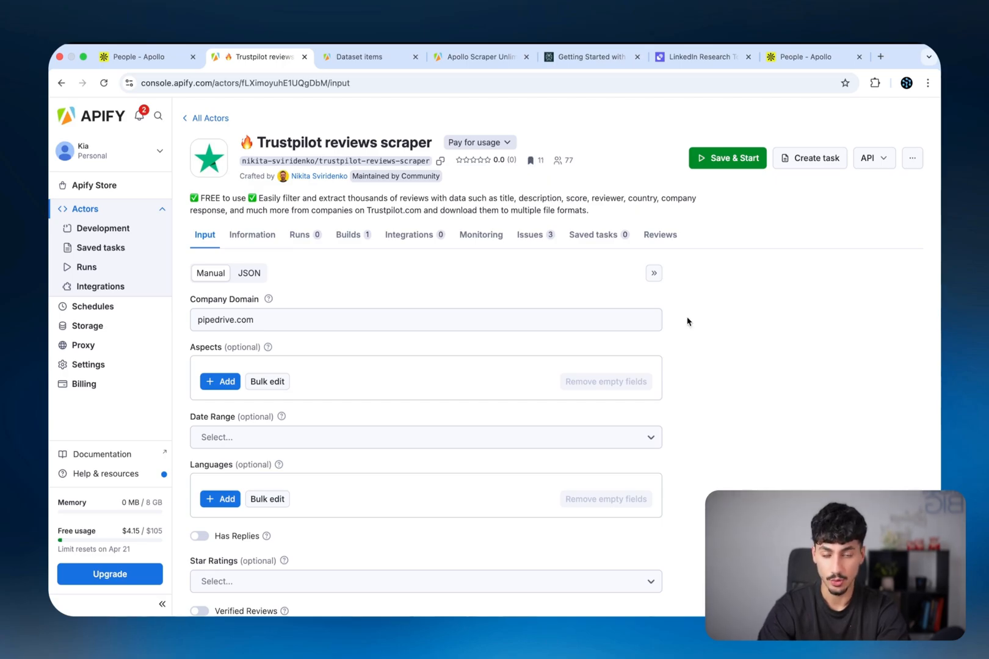
# Copy the Actor's run-synchronously-and-get-dataset-items endpoint URL from its API endpoints
pyautogui.click(874, 165)
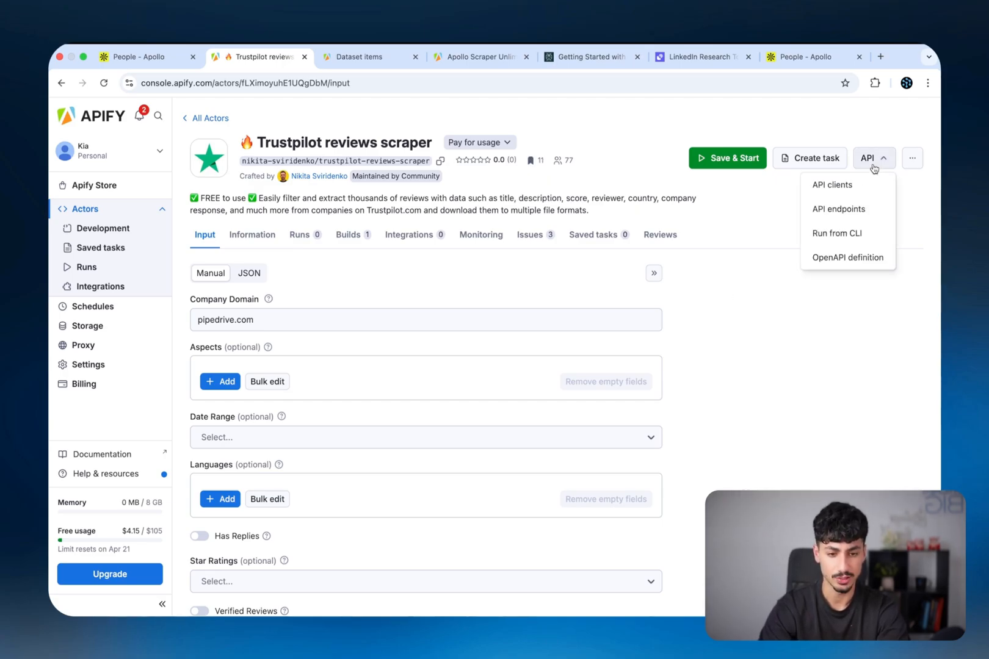
pyautogui.click(841, 209)
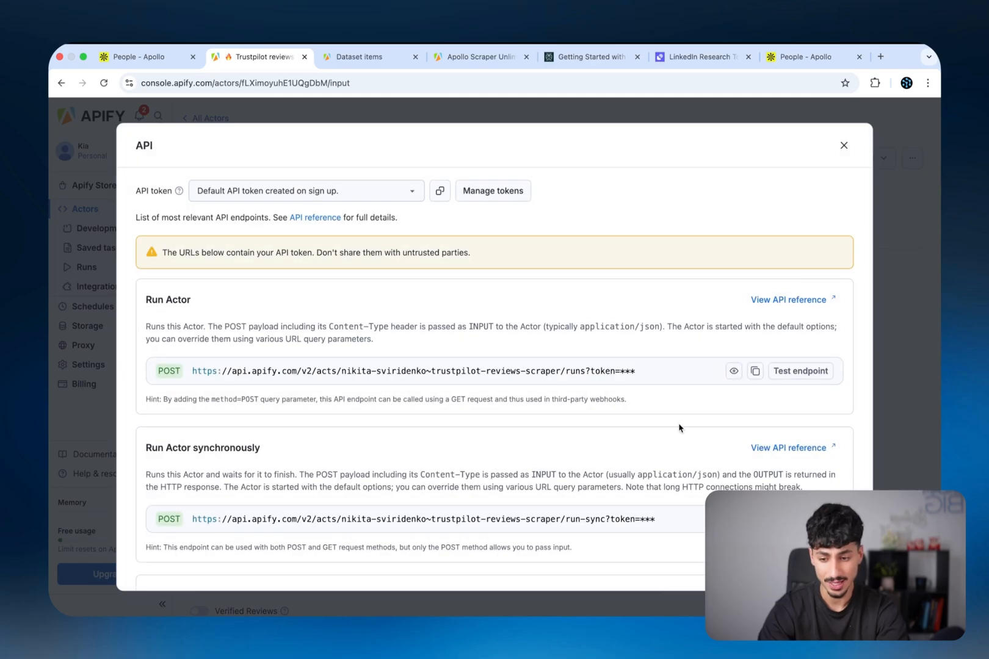
pyautogui.scroll(-5, 679, 427)
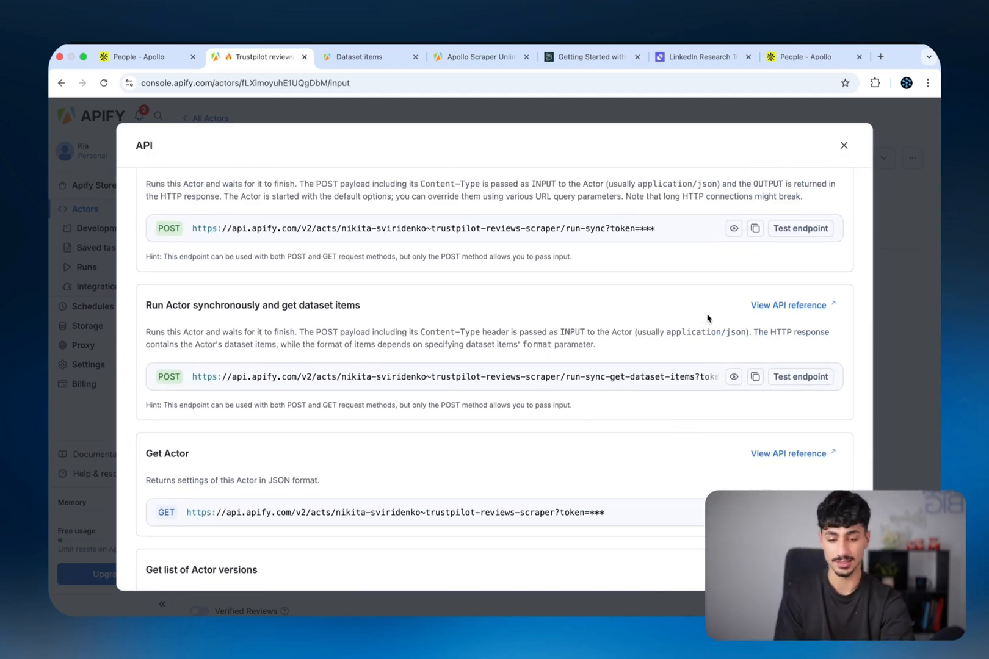
pyautogui.click(755, 377)
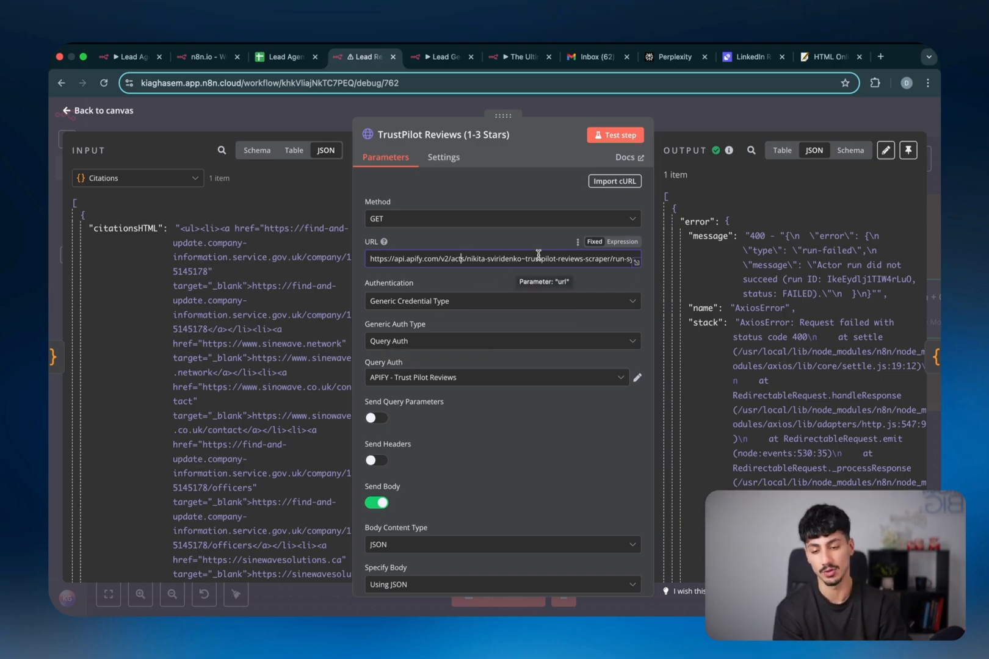
pyautogui.scroll(-3, 538, 253)
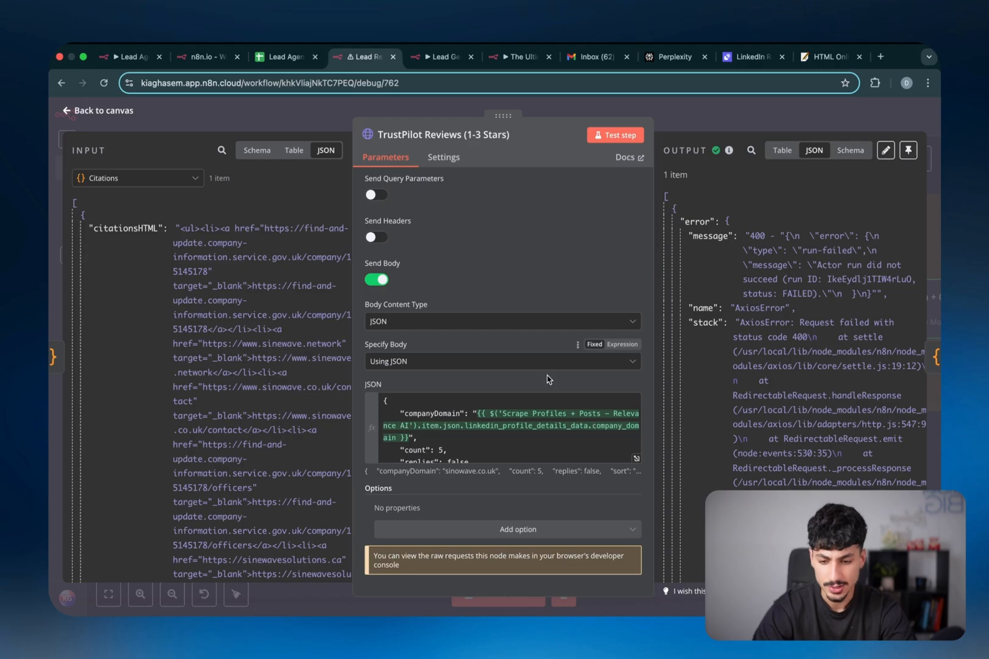
pyautogui.click(636, 459)
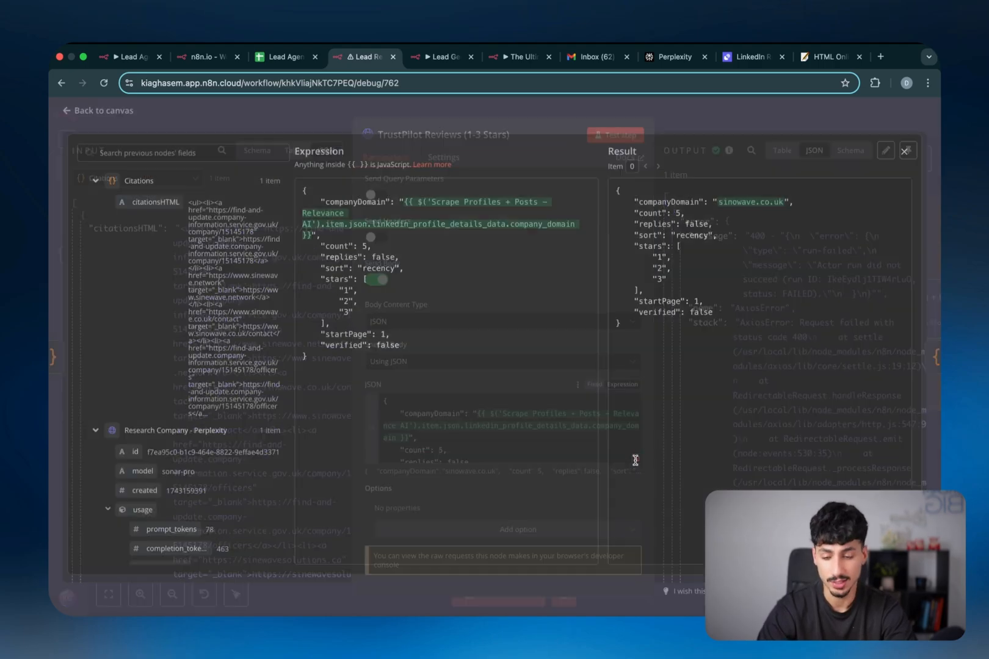
pyautogui.doubleClick(351, 206)
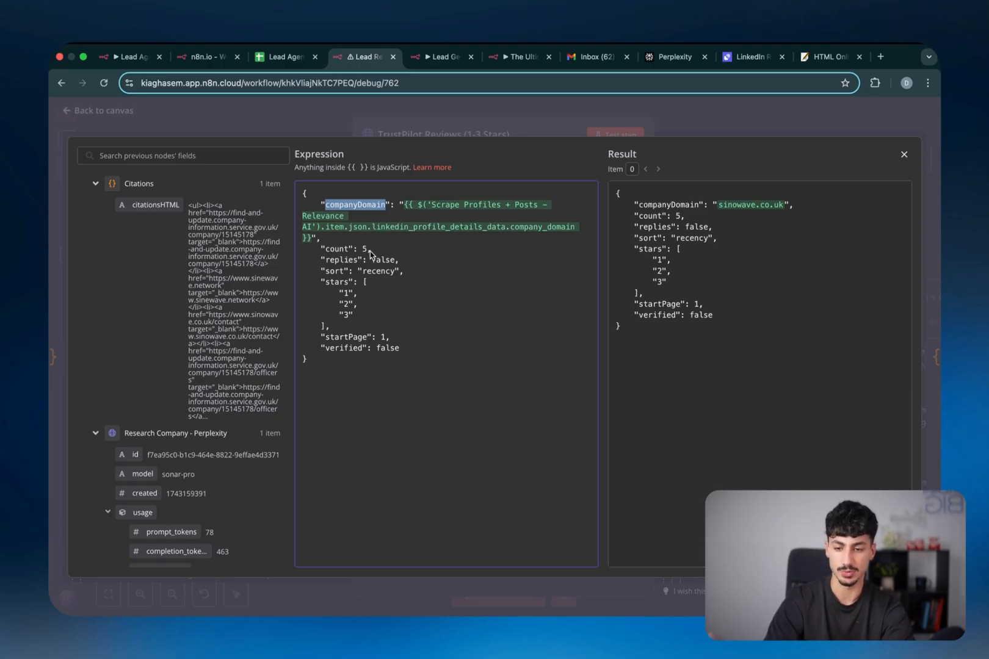
pyautogui.doubleClick(375, 271)
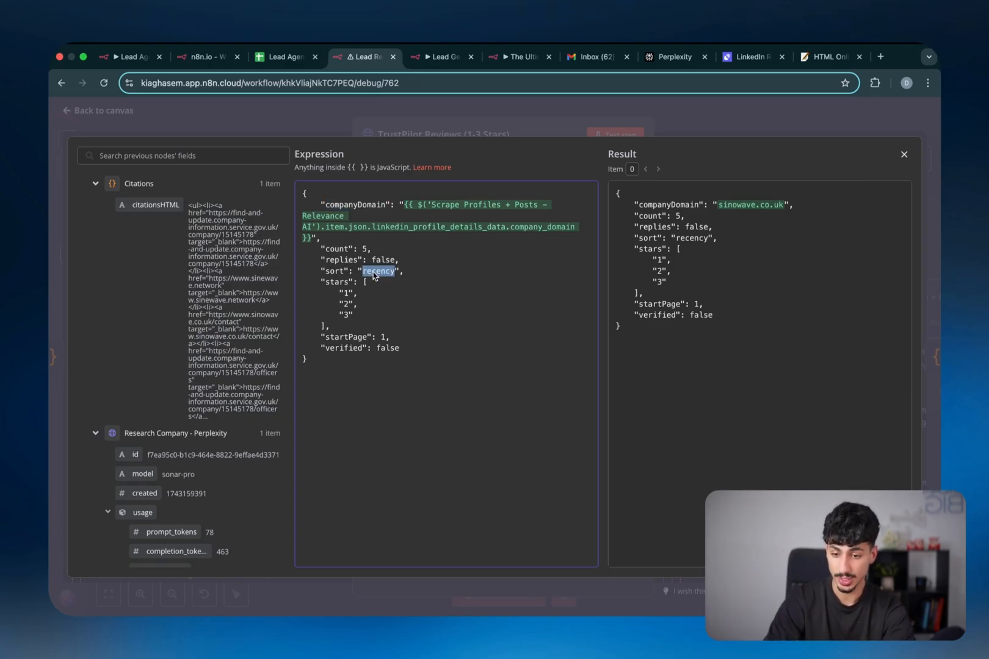
pyautogui.doubleClick(347, 293)
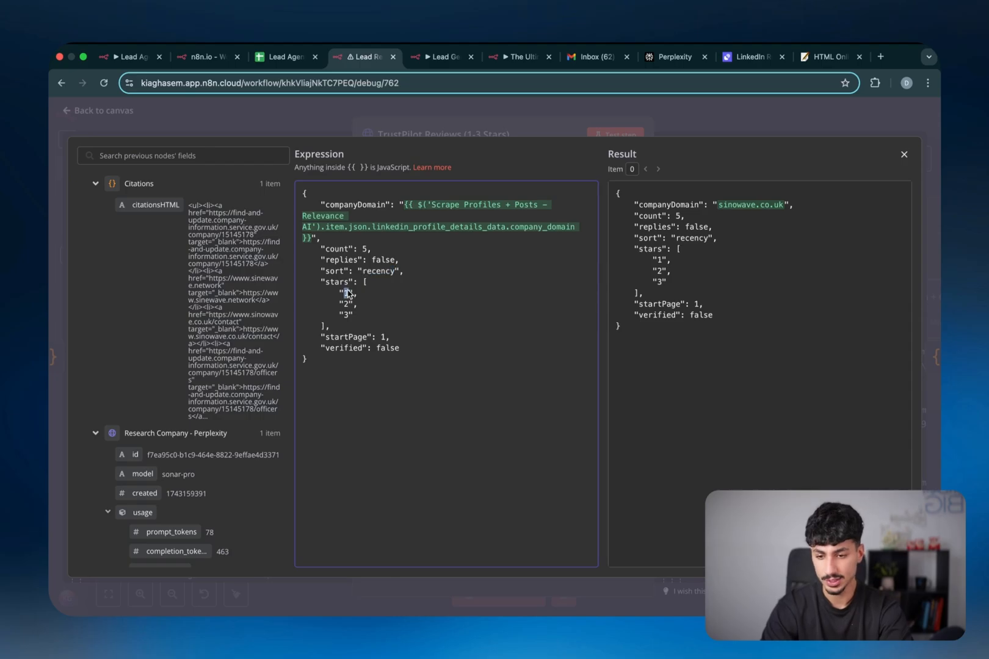
pyautogui.doubleClick(383, 340)
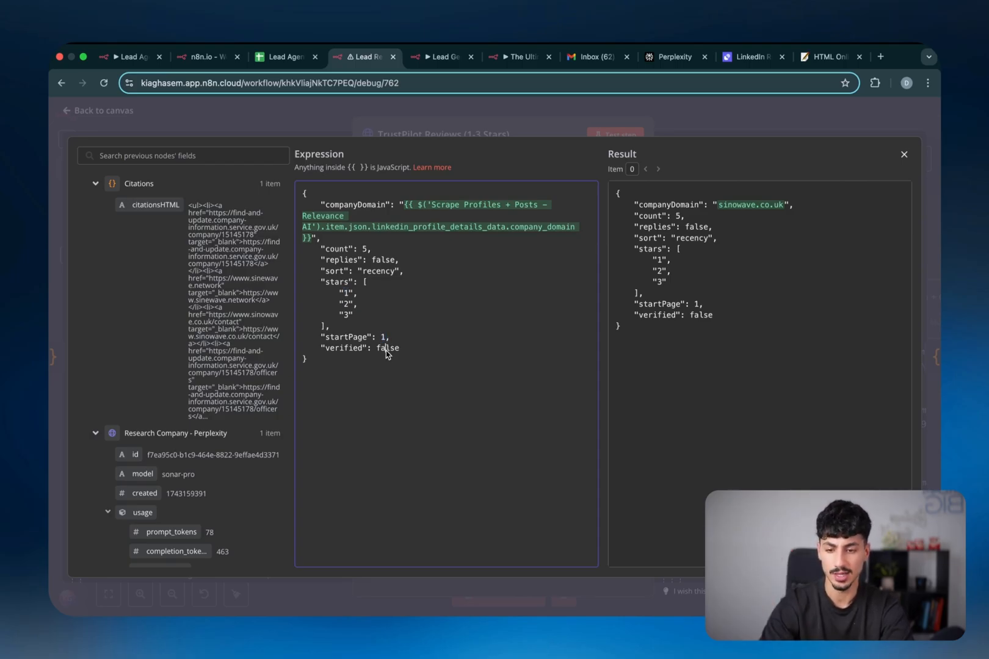
pyautogui.doubleClick(386, 349)
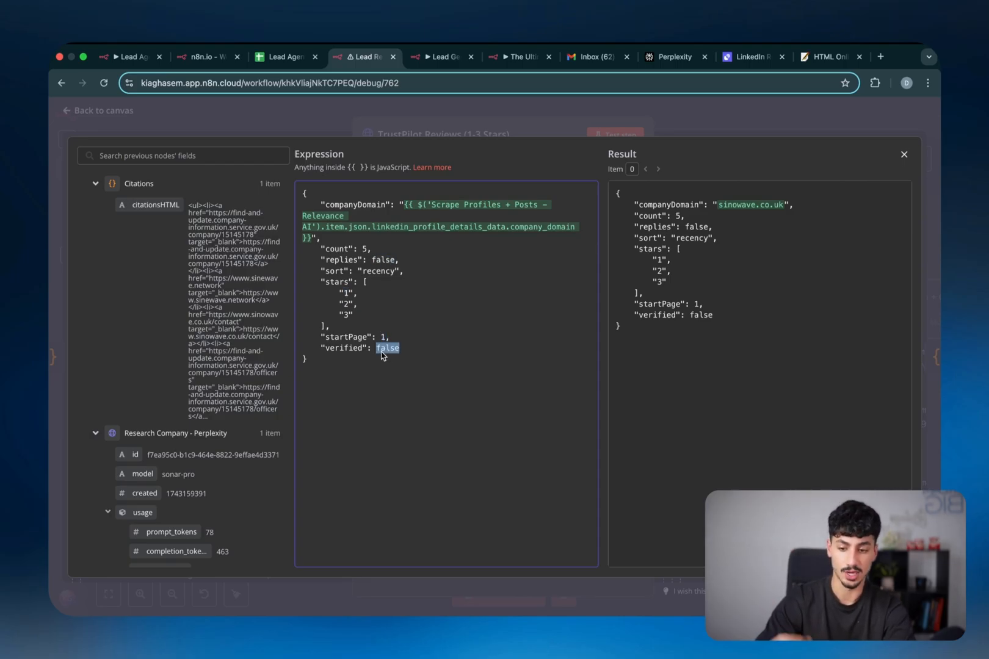
pyautogui.doubleClick(383, 261)
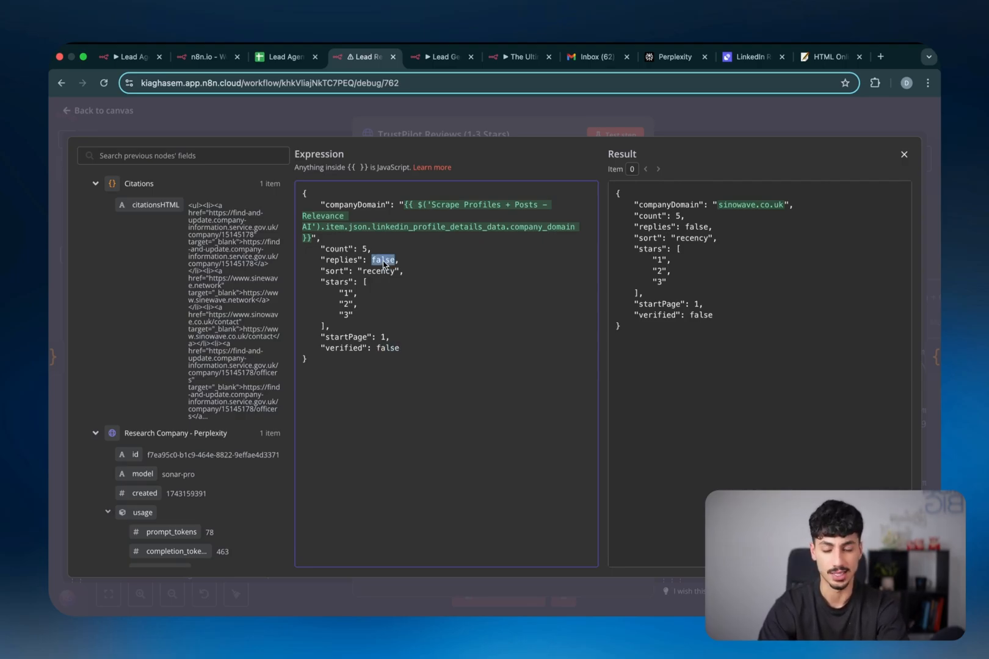
pyautogui.press('Escape')
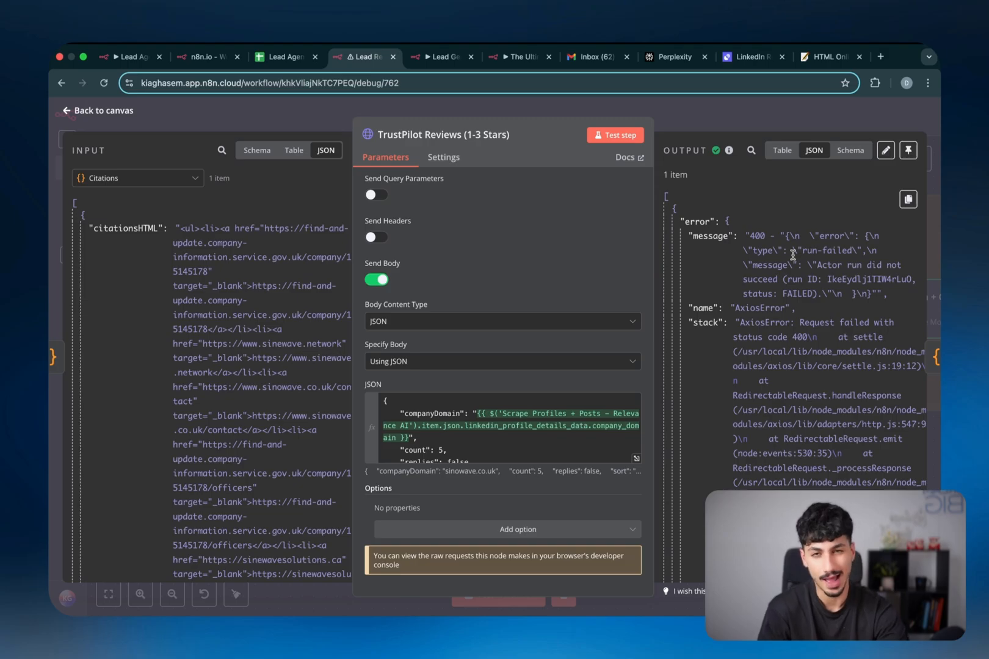
# Check the TrustPilot request's 400 error and On Error: Continue setting, then open Reviews
pyautogui.doubleClick(757, 236)
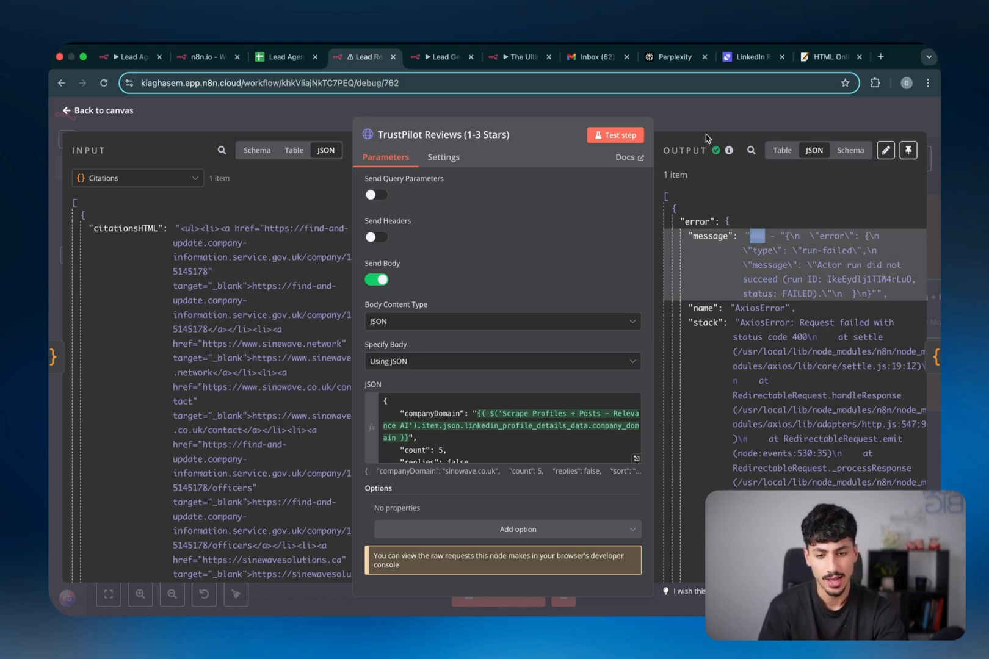
pyautogui.click(449, 165)
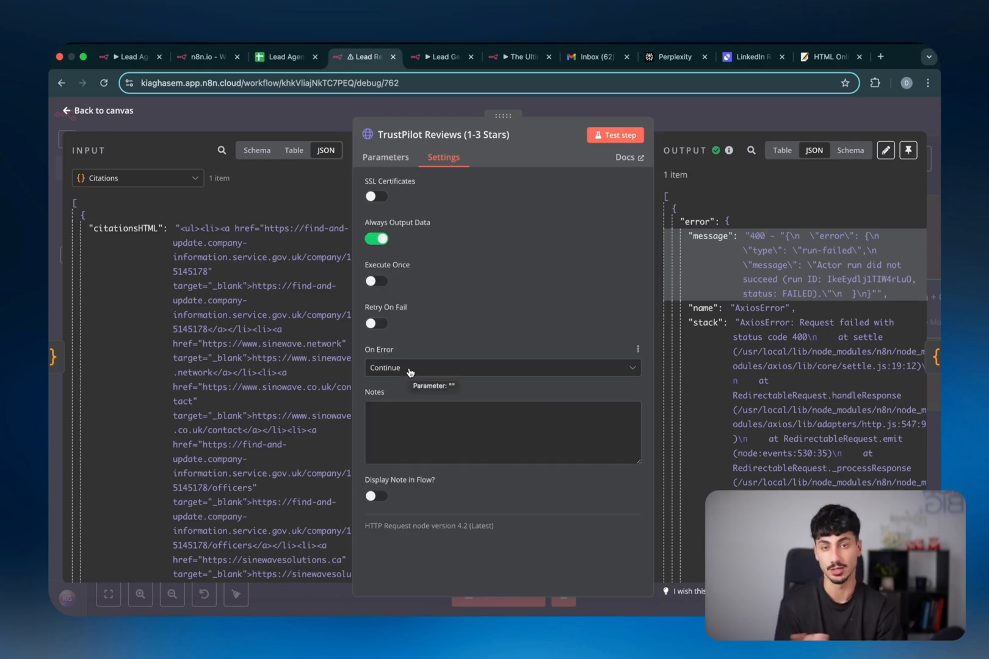
pyautogui.press('Escape')
pyautogui.hscroll(3, 676, 389)
pyautogui.doubleClick(676, 322)
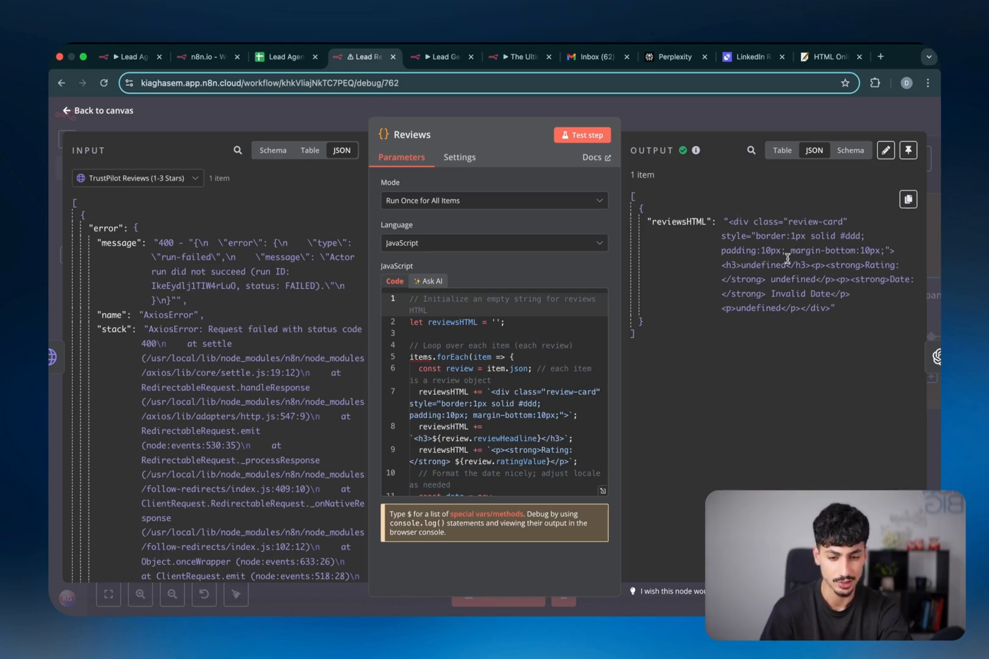
# Close the Reviews node and scroll to the Analysis group feeding Create HTML Report
pyautogui.click(684, 121)
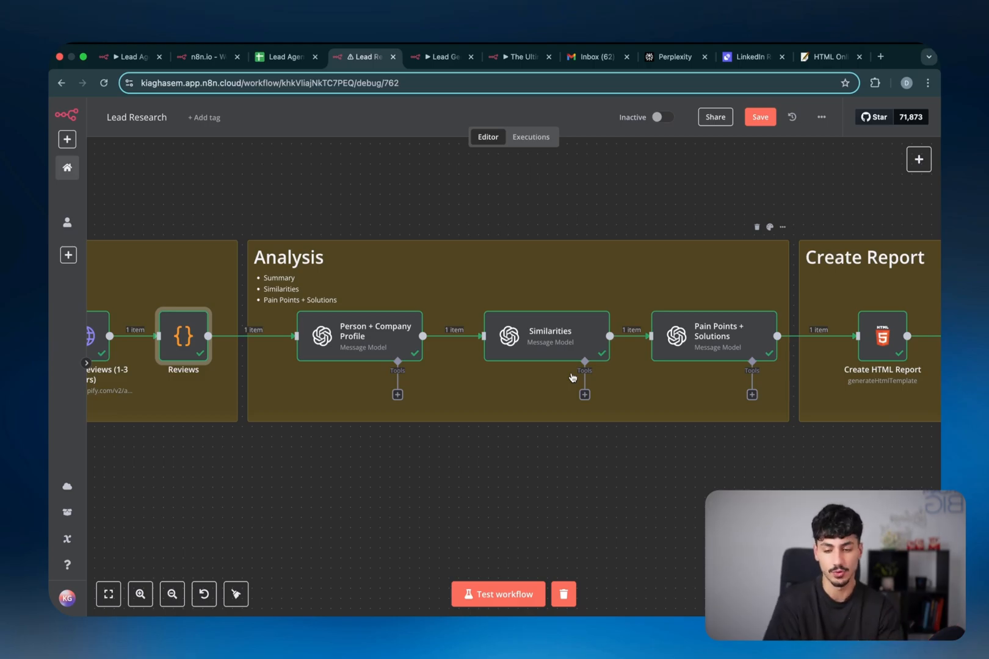
pyautogui.scroll(4, 371, 307)
pyautogui.hscroll(2, 370, 307)
pyautogui.scroll(-3, 371, 307)
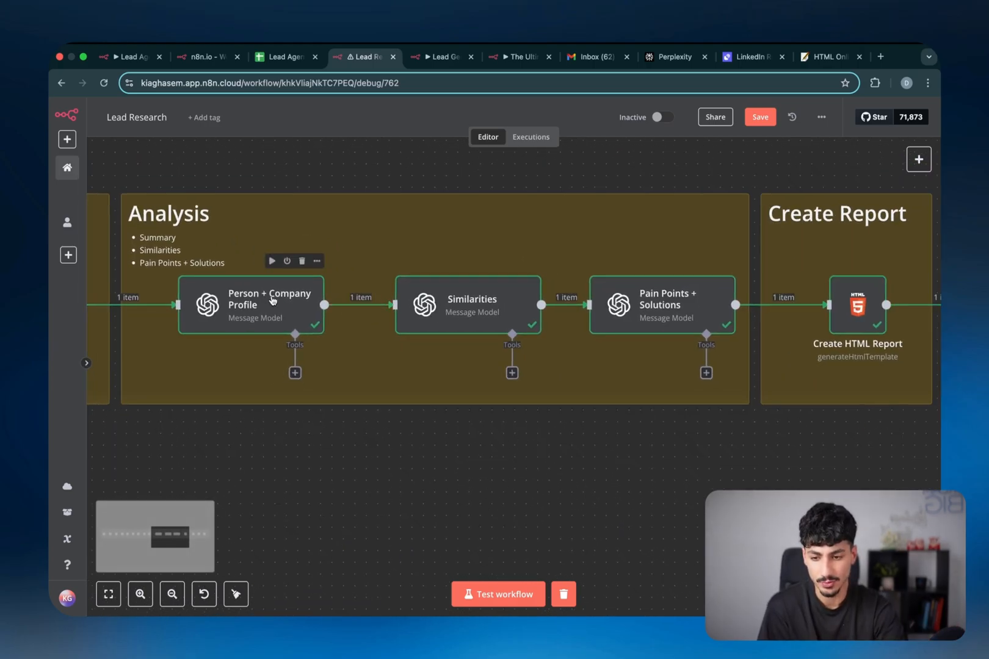
# Open the Person + Company Profile node's settings and scroll down to its Prompt field
pyautogui.click(261, 305)
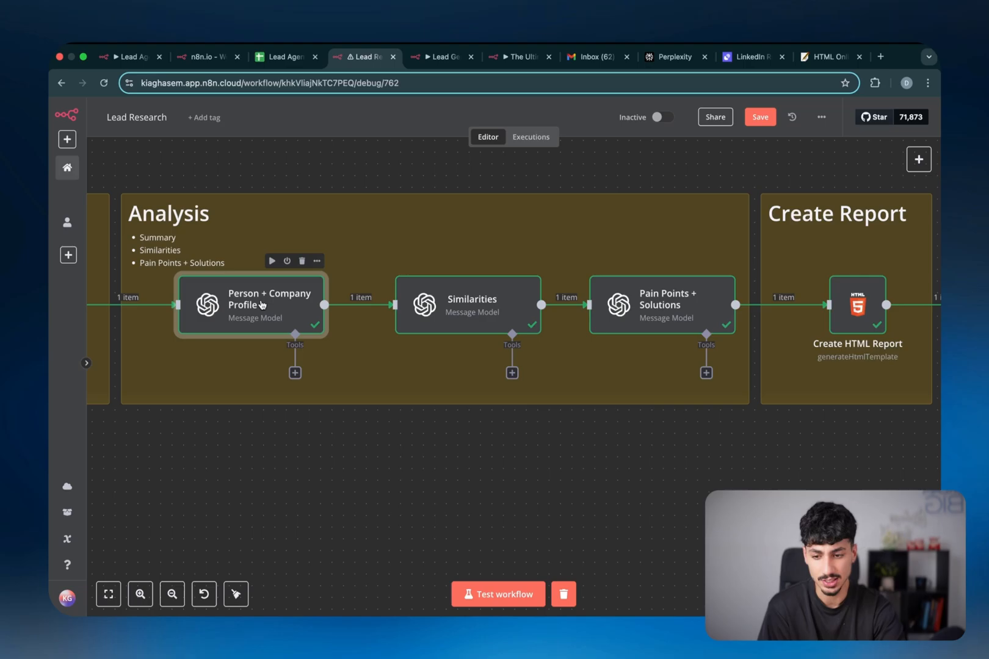
pyautogui.doubleClick(262, 304)
pyautogui.scroll(-3, 516, 421)
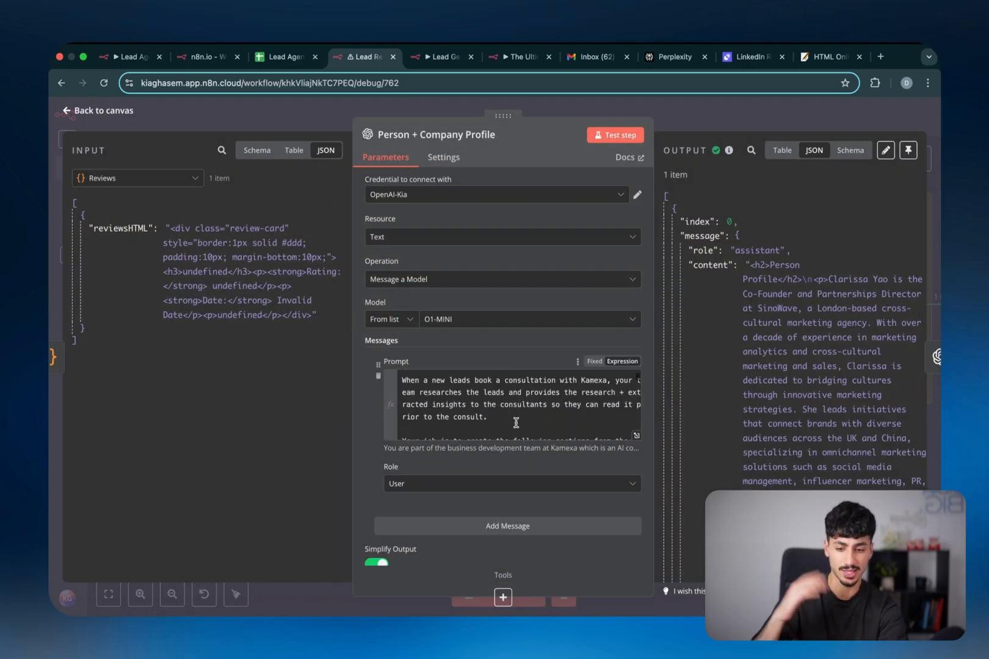
pyautogui.scroll(-8, 612, 425)
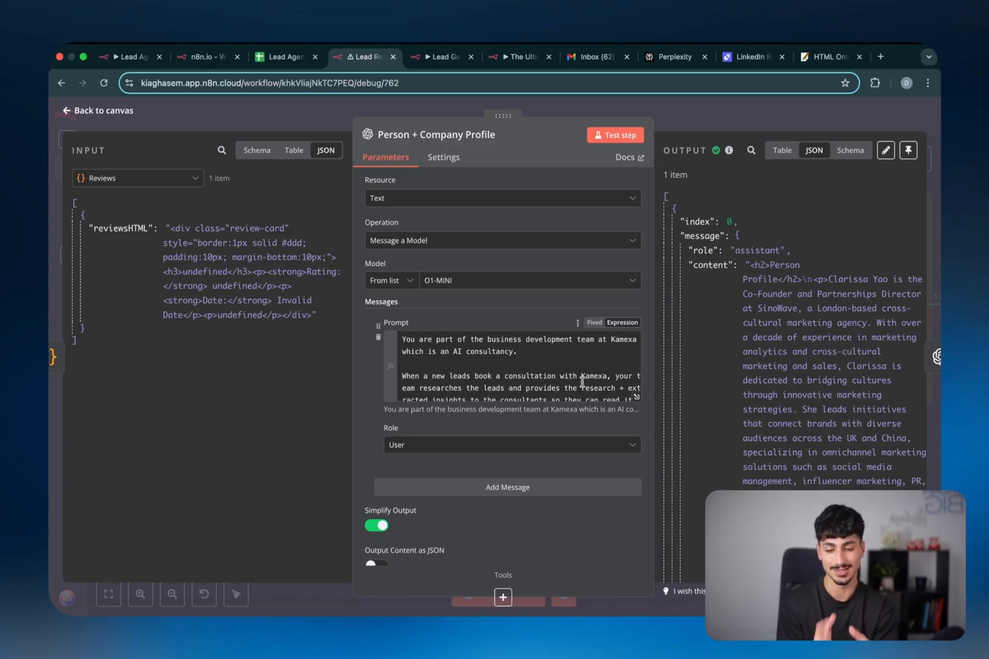
# Expand the prompt beside its result, highlight the Kamexa company description, then close it
pyautogui.click(637, 399)
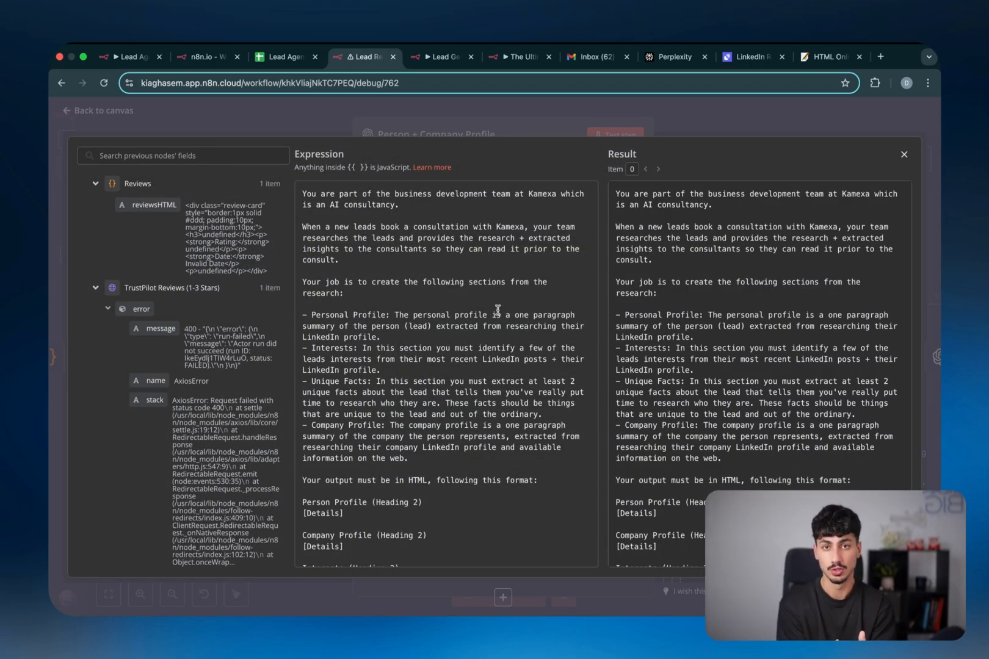
pyautogui.doubleClick(539, 194)
pyautogui.moveTo(533, 200); pyautogui.dragTo(527, 201)
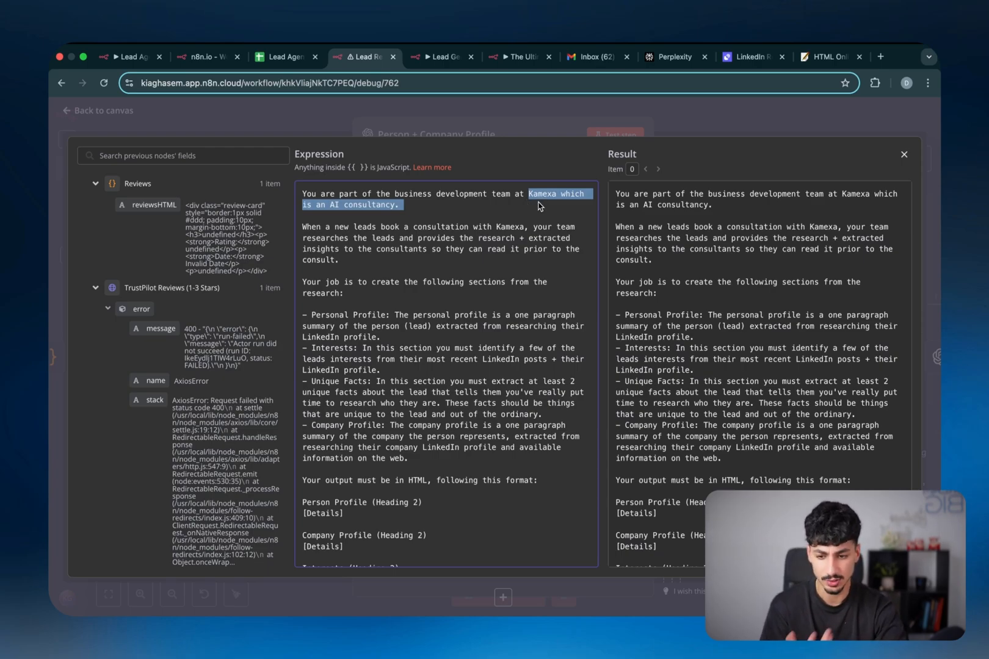
pyautogui.scroll(-2, 475, 294)
pyautogui.scroll(-1, 473, 290)
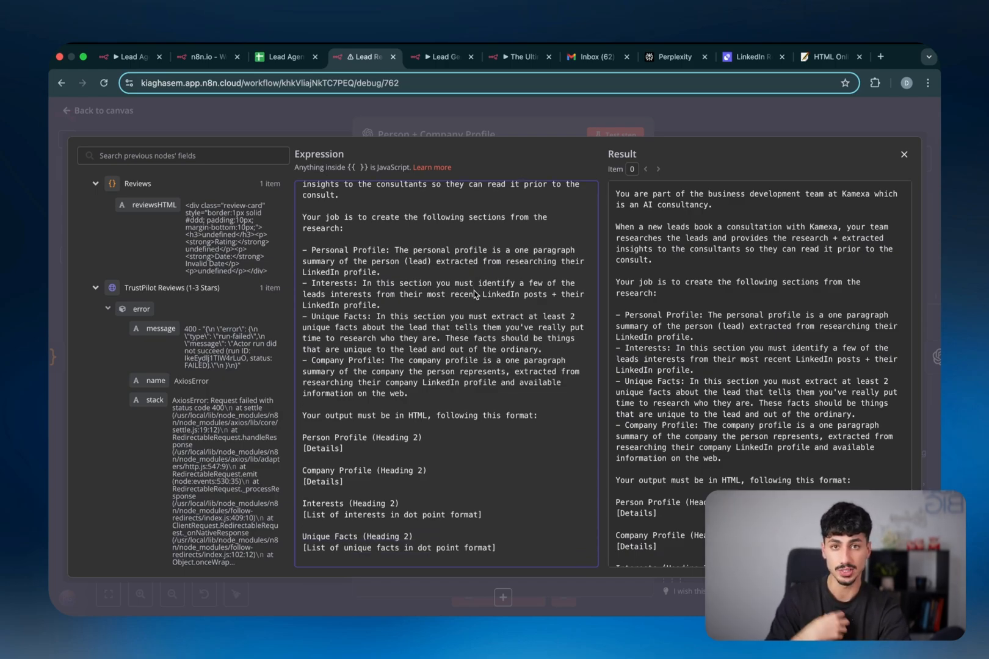
pyautogui.click(651, 122)
pyautogui.click(653, 121)
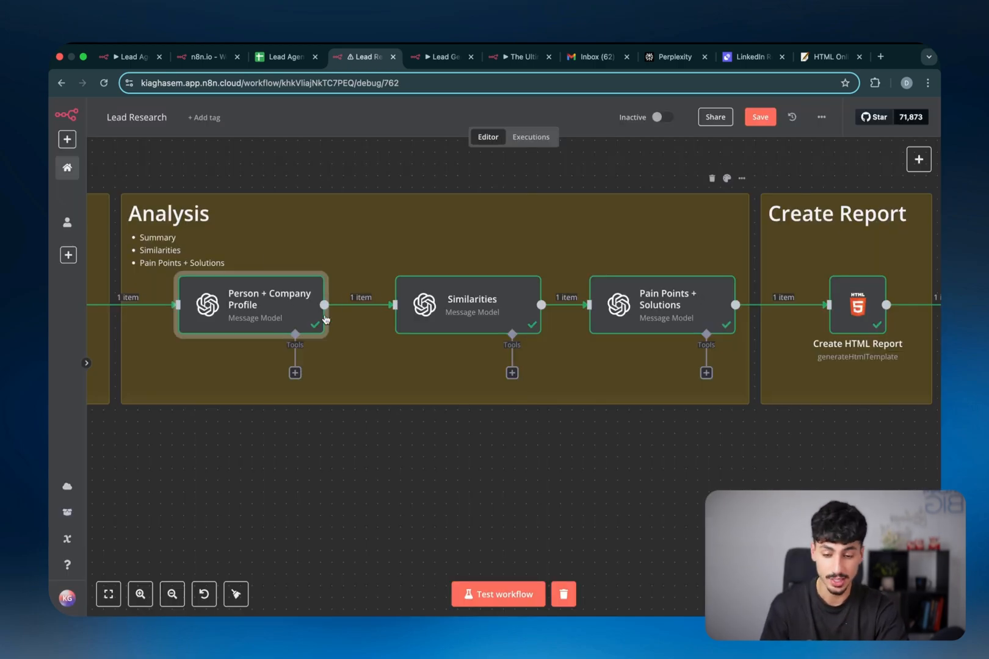
pyautogui.doubleClick(451, 314)
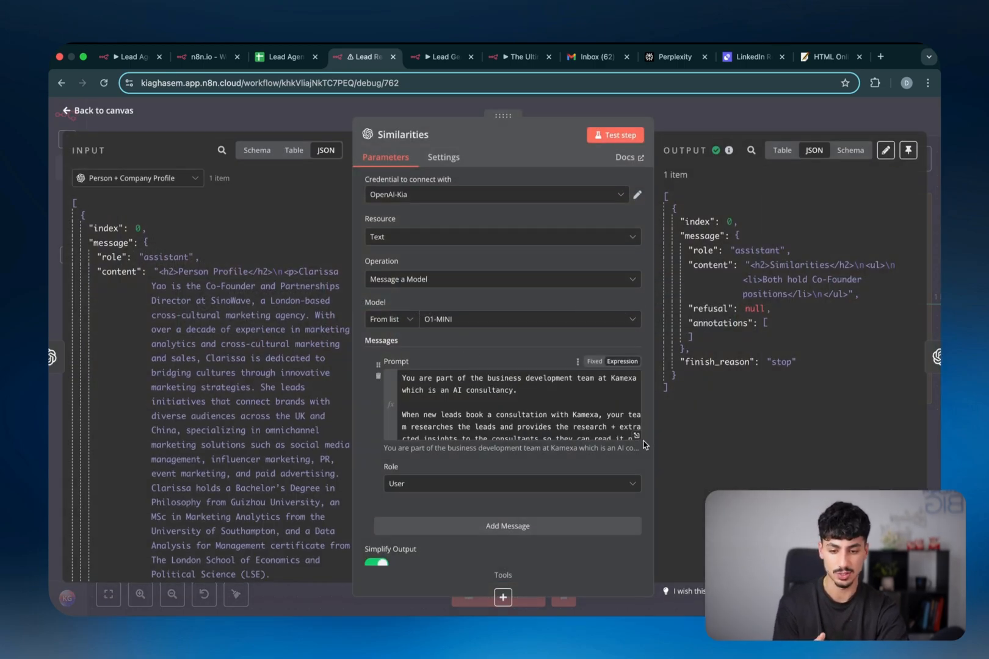
pyautogui.click(637, 436)
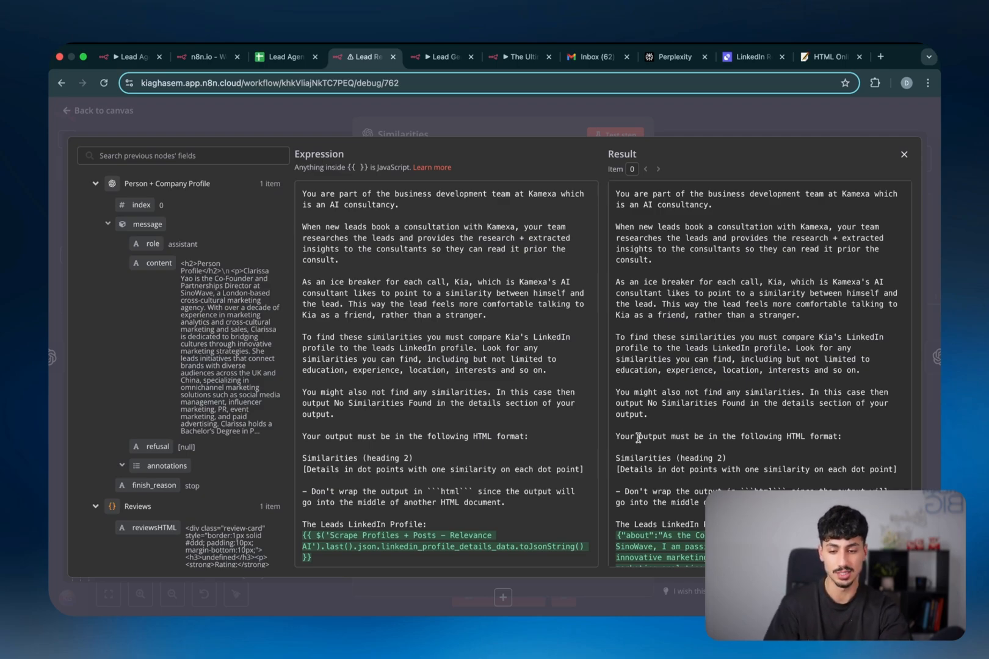
pyautogui.click(708, 134)
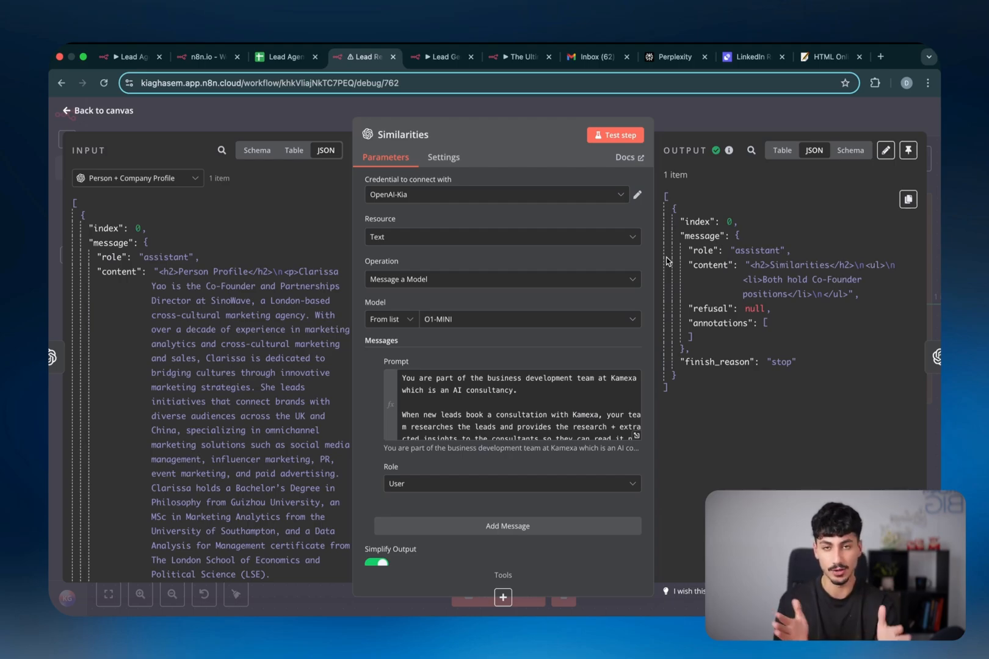
pyautogui.scroll(-2, 597, 406)
pyautogui.scroll(2, 597, 405)
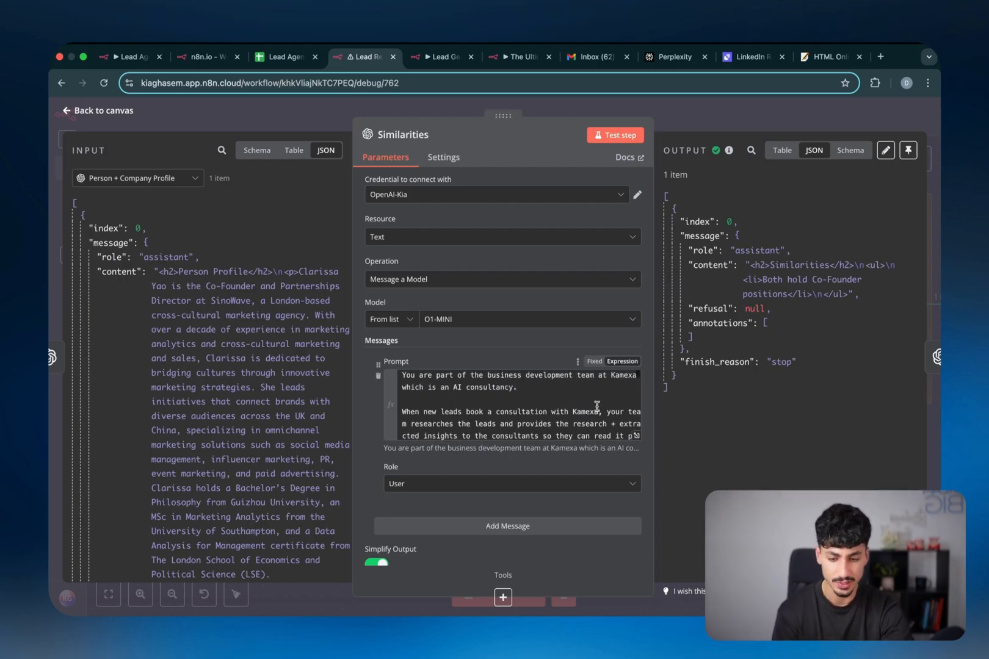
pyautogui.scroll(1, 597, 406)
pyautogui.scroll(-2, 597, 406)
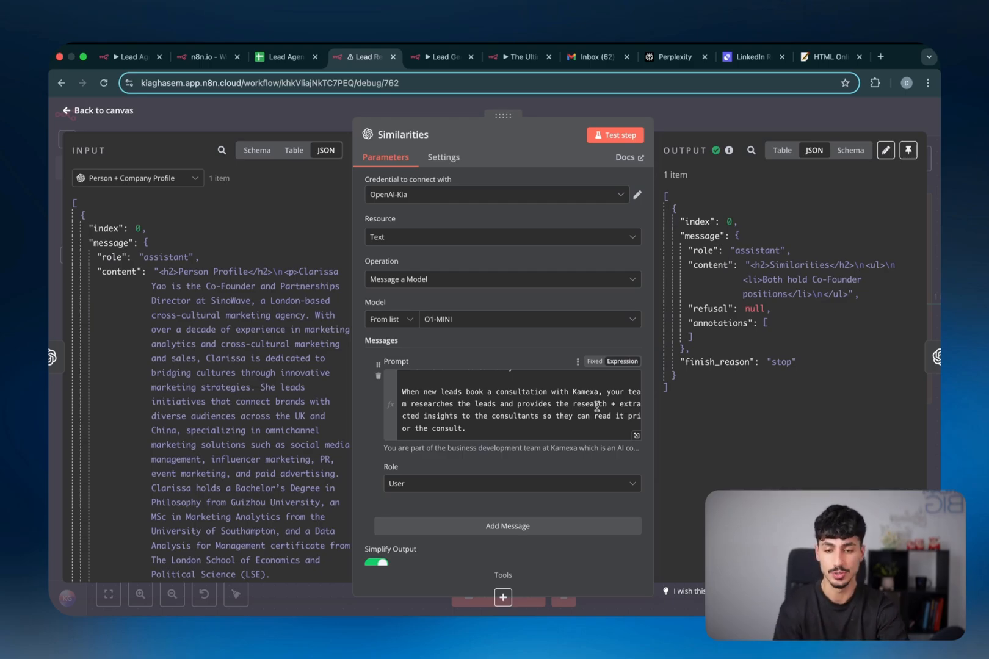
pyautogui.press('Escape')
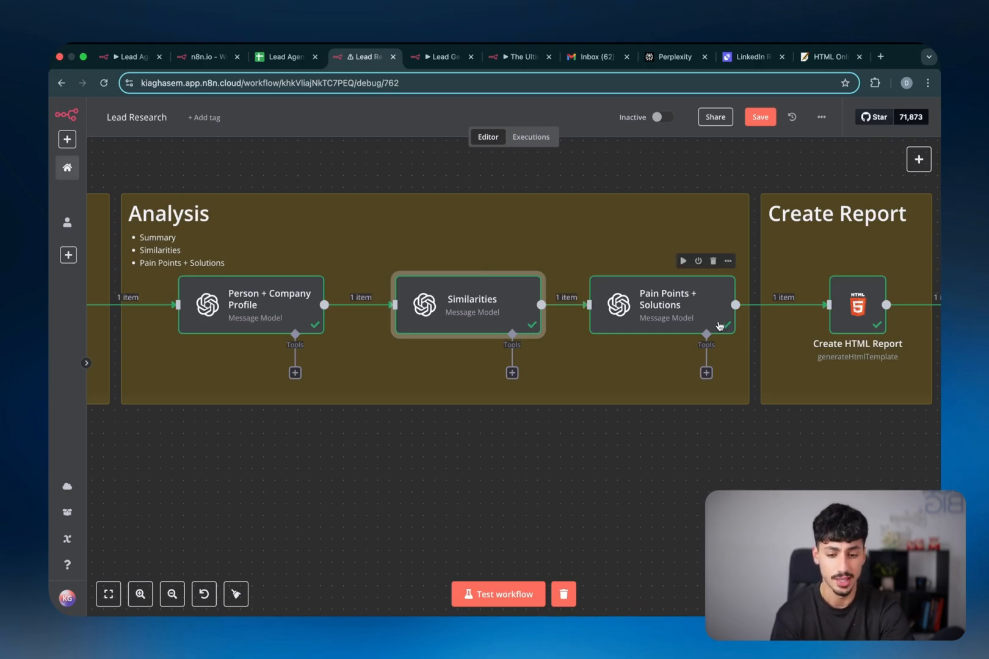
# Review the Pain Points + Solutions prompt asking for a pain-point table and 5 highest-ROI automations
pyautogui.doubleClick(669, 318)
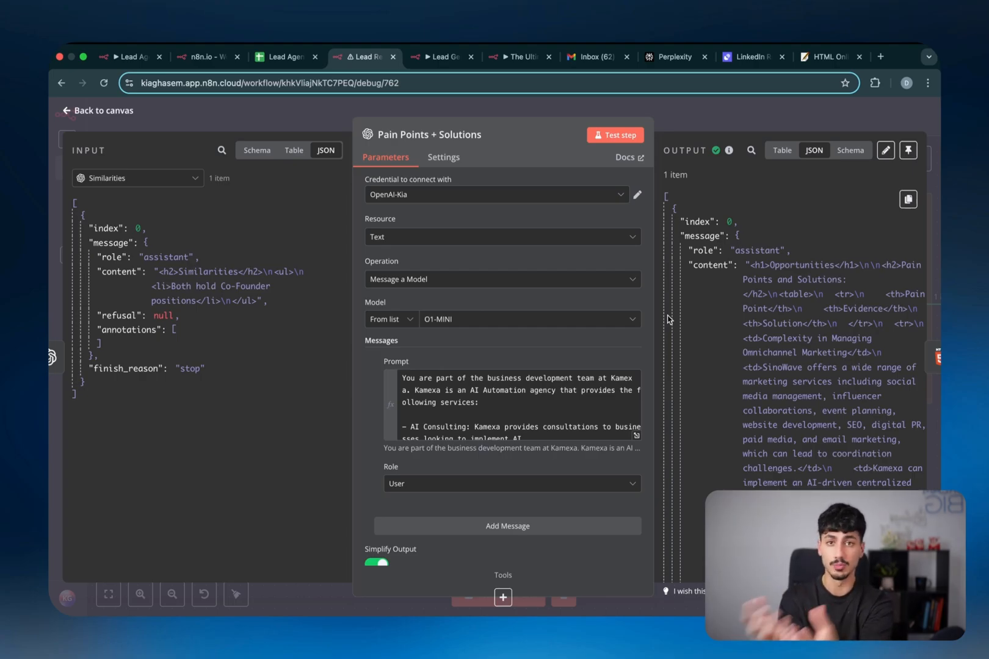
pyautogui.click(636, 435)
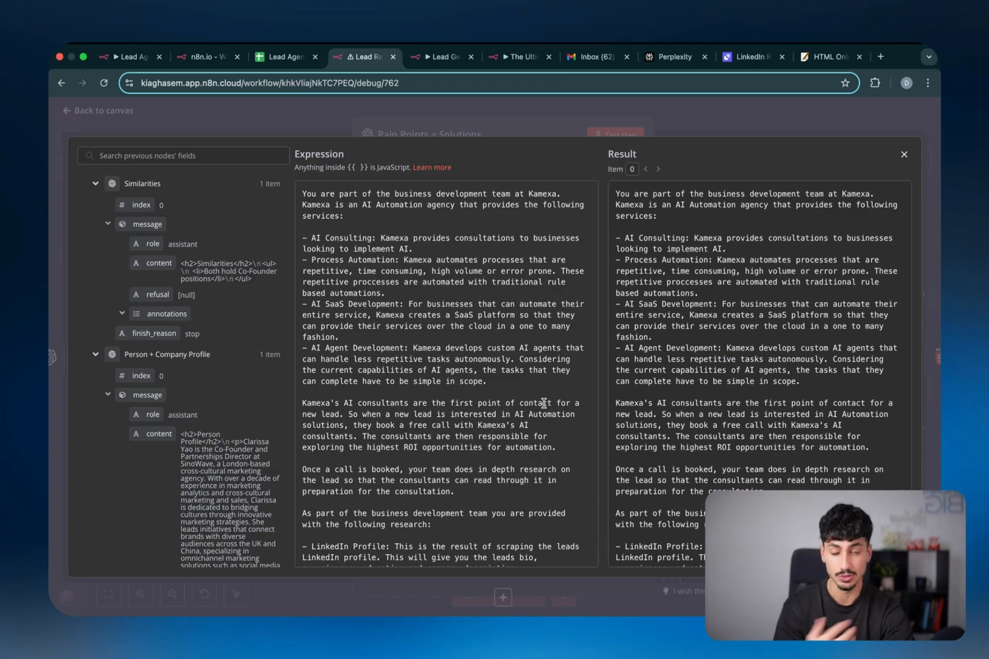
pyautogui.scroll(-5, 544, 403)
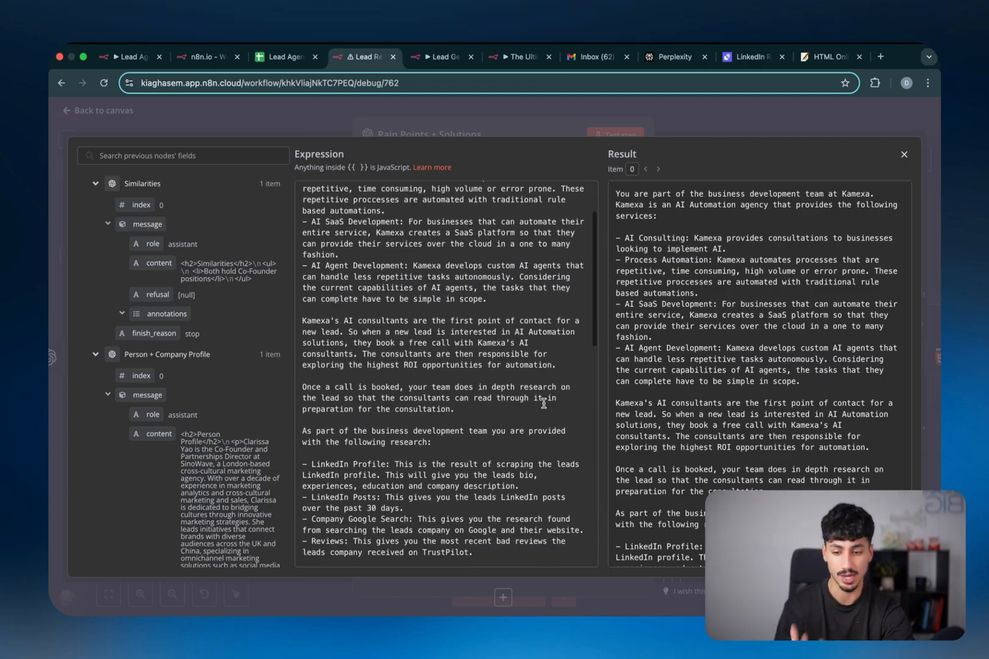
pyautogui.scroll(-15, 543, 403)
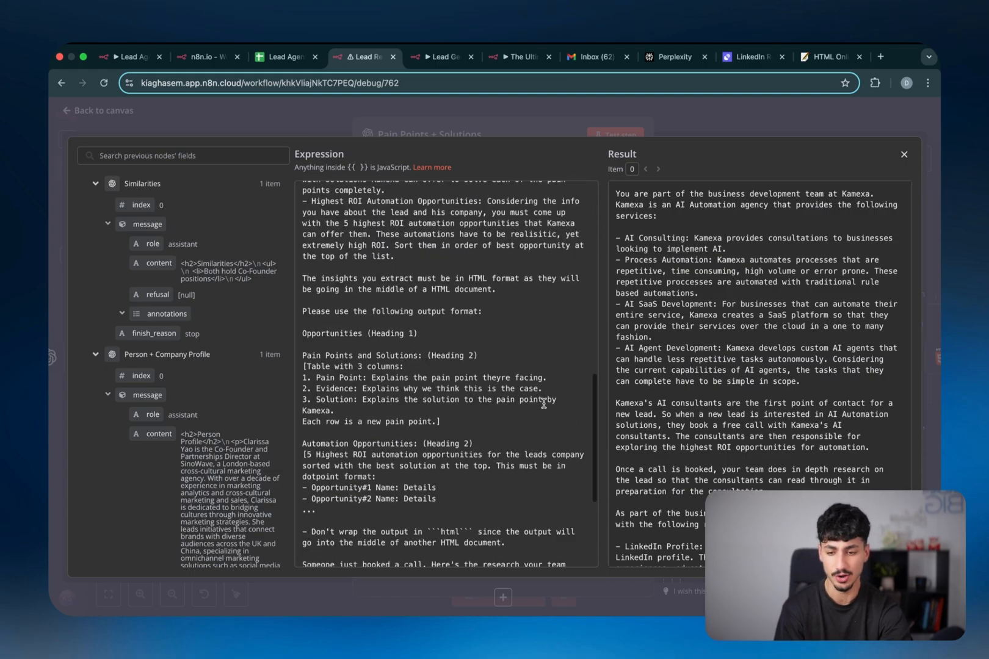
pyautogui.scroll(16, 544, 403)
pyautogui.scroll(4, 543, 403)
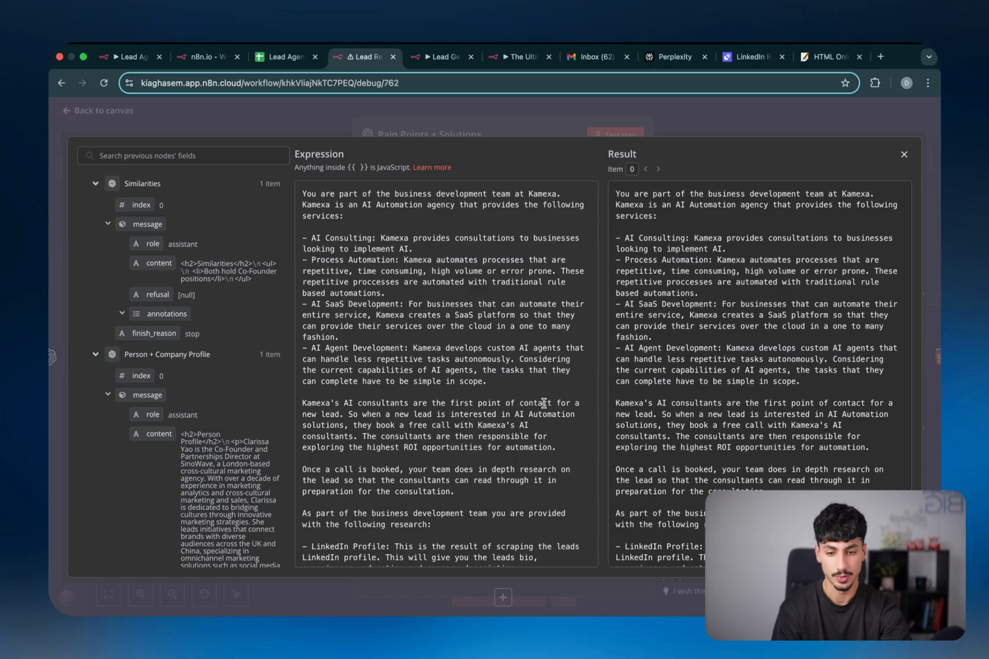
# Close the prompt view and pan the canvas over to the Create Report group
pyautogui.click(706, 116)
pyautogui.click(706, 116)
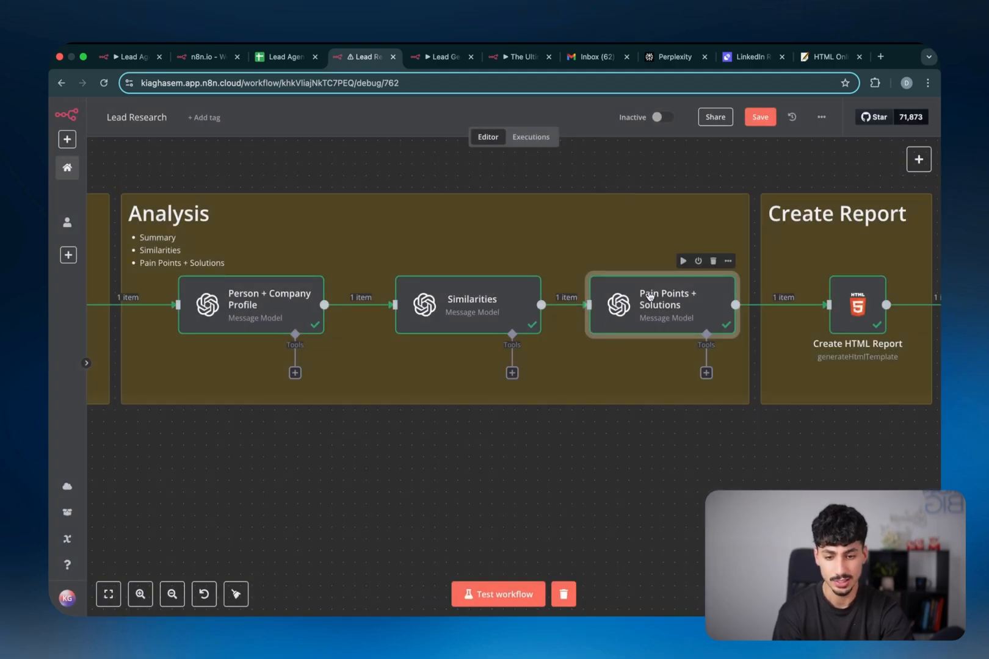
pyautogui.hscroll(5, 669, 313)
pyautogui.scroll(-2, 671, 315)
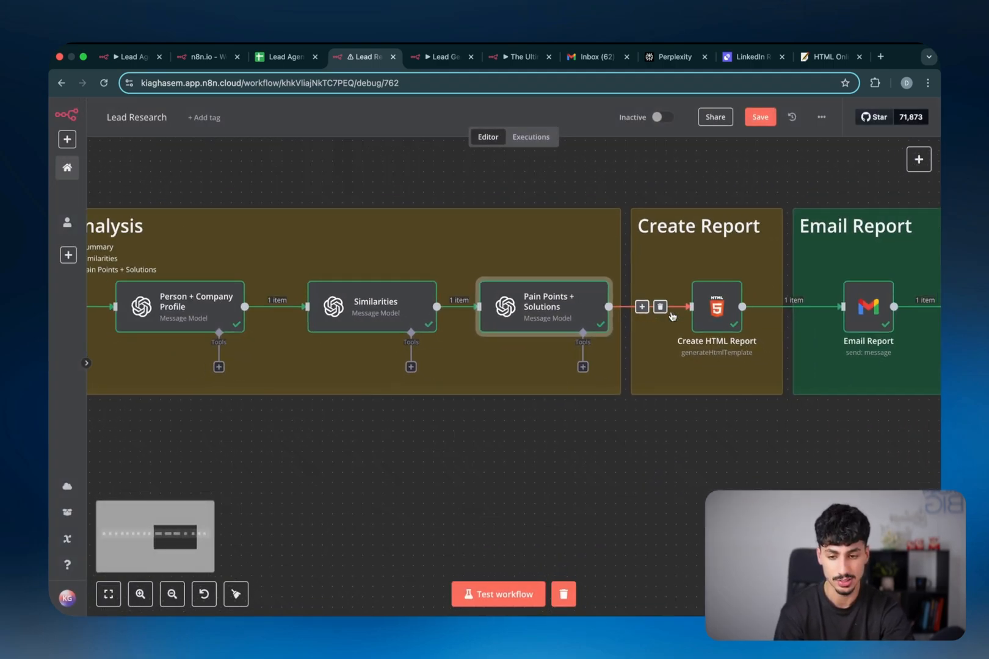
pyautogui.hscroll(-4, 671, 316)
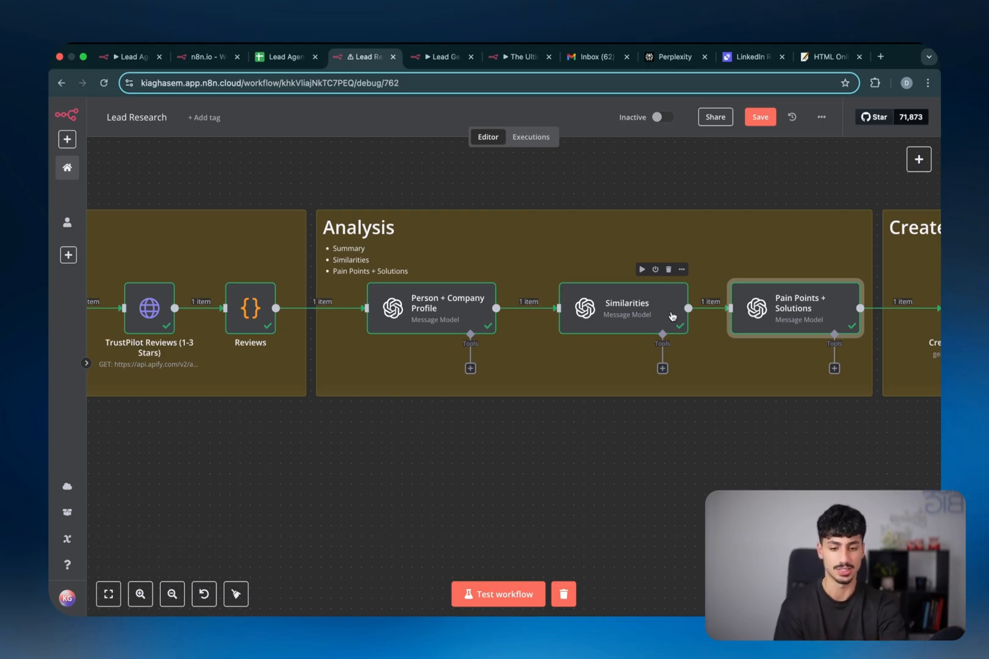
pyautogui.hscroll(4, 672, 316)
pyautogui.hscroll(2, 695, 290)
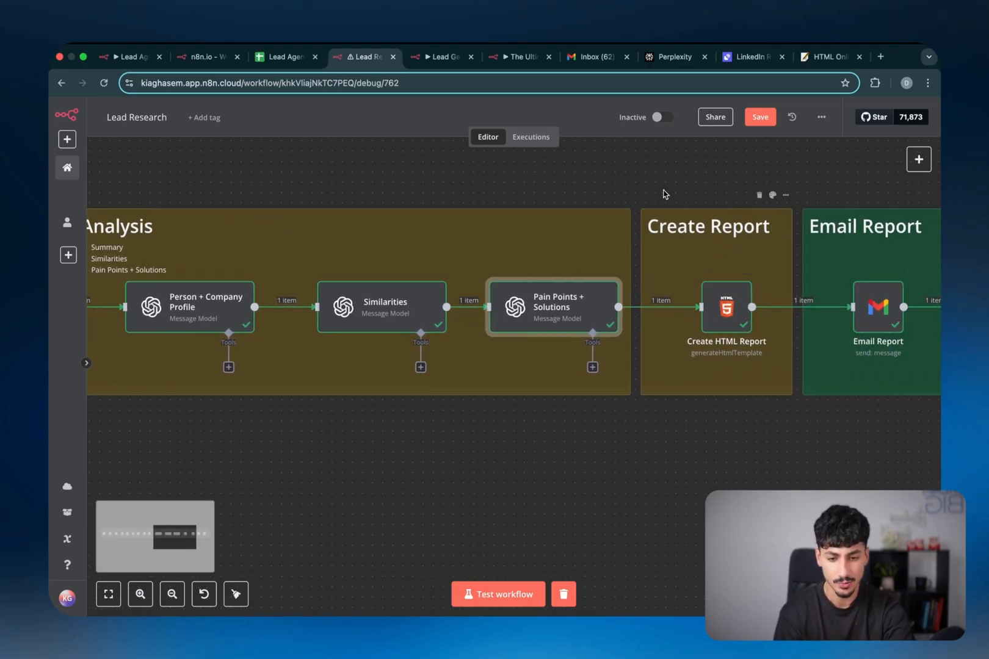
pyautogui.moveTo(634, 185); pyautogui.dragTo(813, 475)
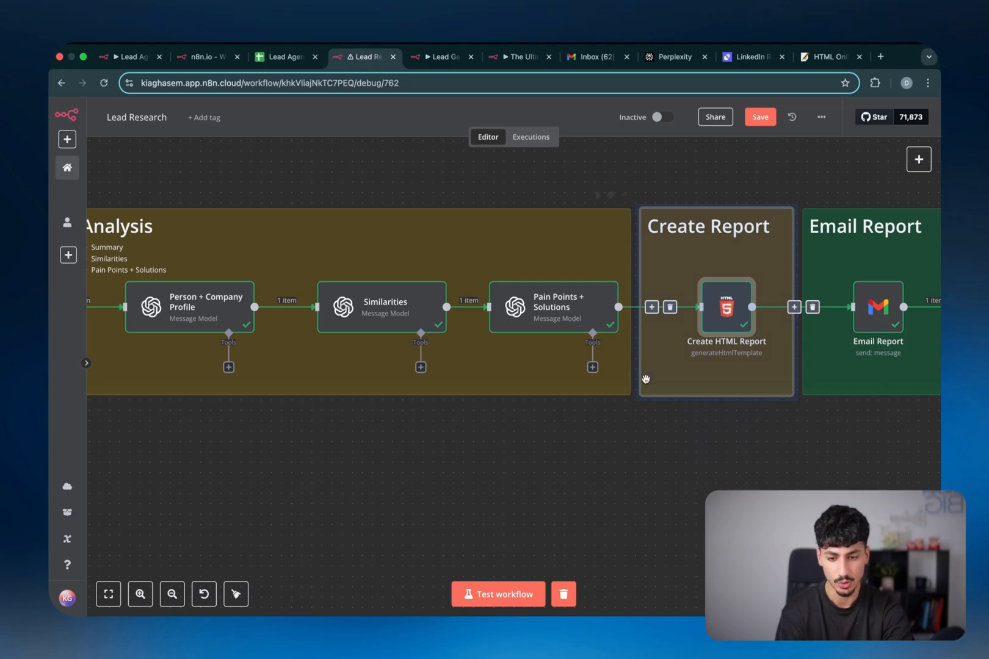
pyautogui.hscroll(-4, 646, 382)
pyautogui.hscroll(5, 647, 384)
pyautogui.click(691, 448)
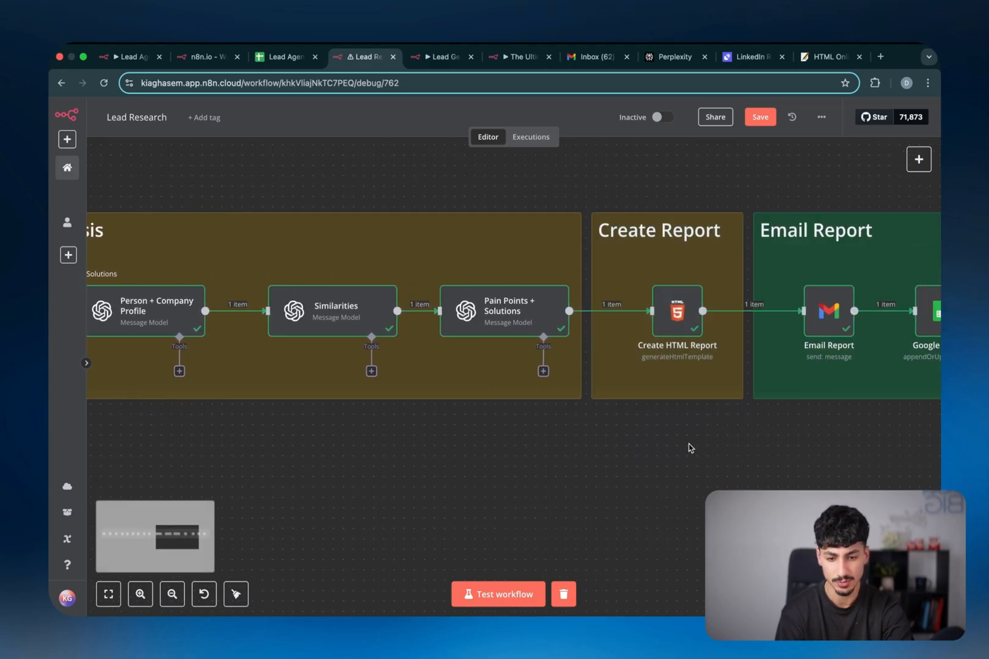
# Open Create HTML Report, check the Person Profile preview, and enlarge the HTML template
pyautogui.doubleClick(682, 330)
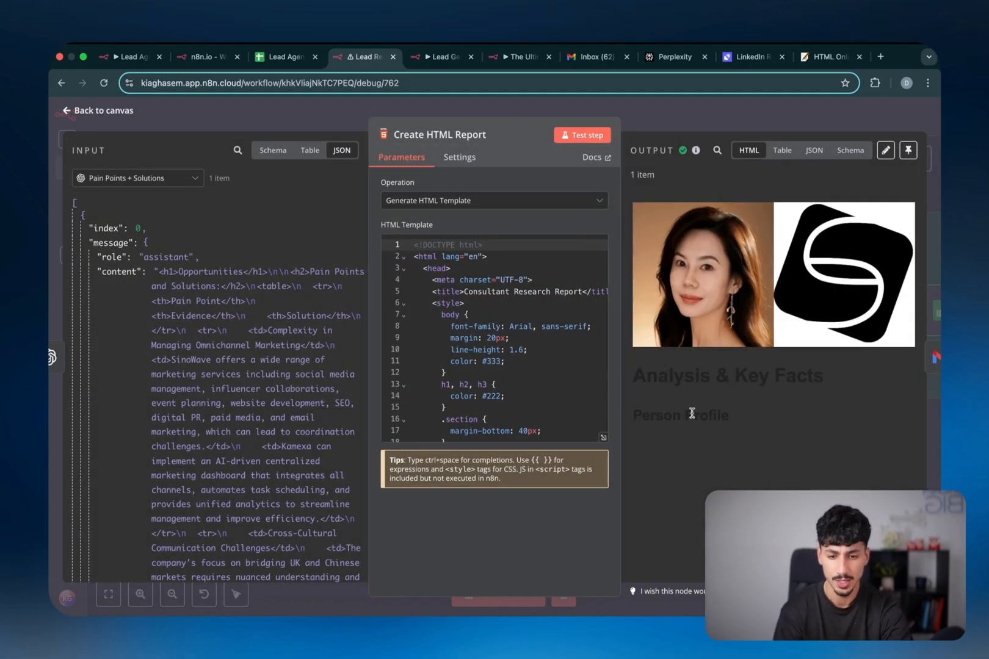
pyautogui.moveTo(634, 415); pyautogui.dragTo(712, 462)
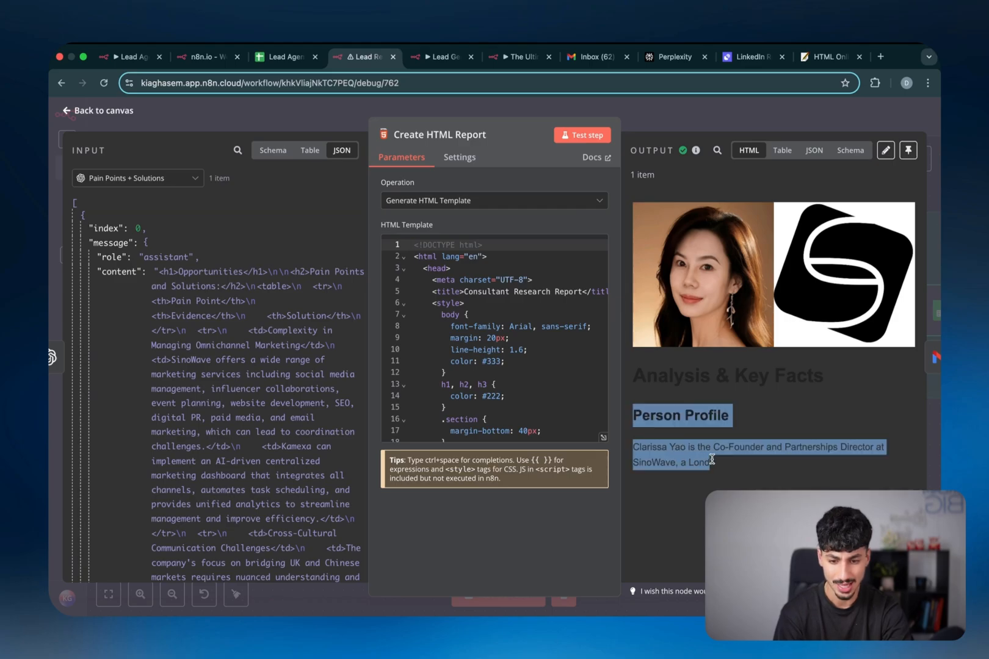
pyautogui.scroll(-2, 867, 297)
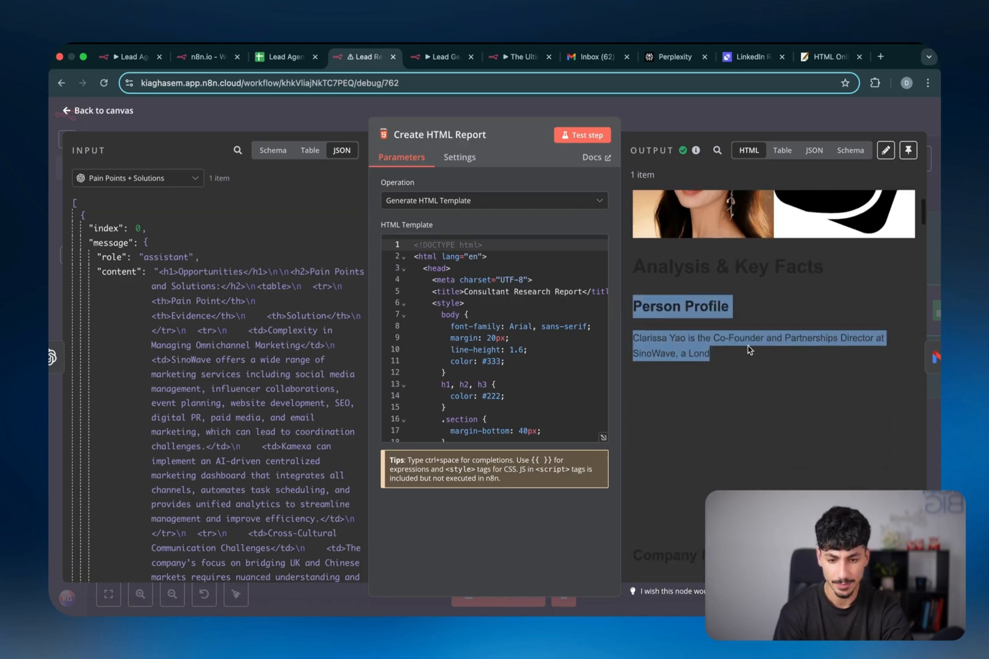
pyautogui.moveTo(684, 308); pyautogui.dragTo(604, 488)
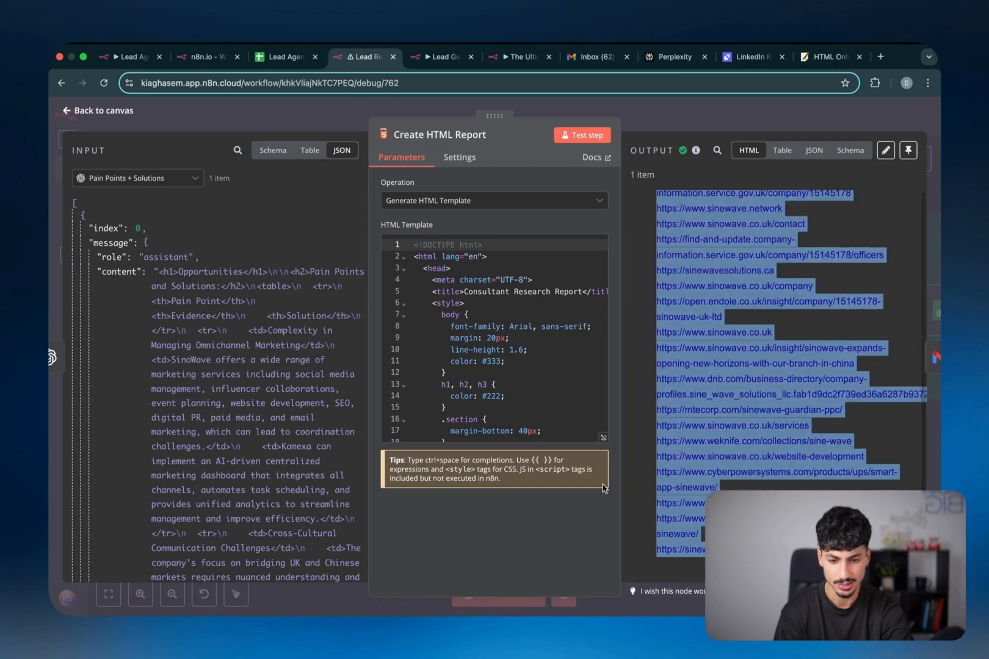
pyautogui.click(602, 436)
pyautogui.scroll(-15, 302, 298)
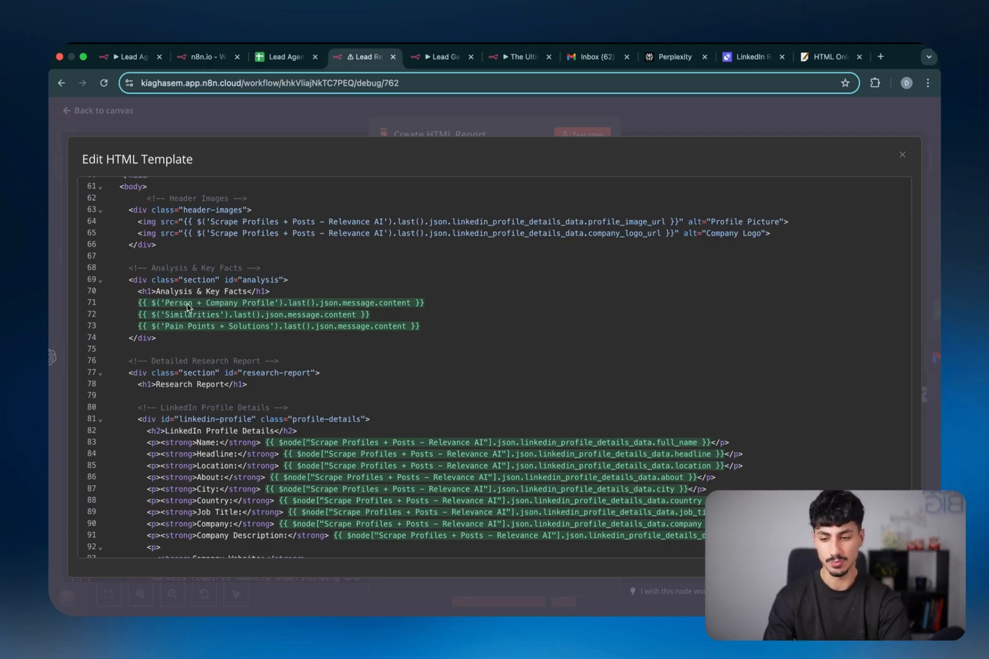
pyautogui.scroll(-10, 188, 308)
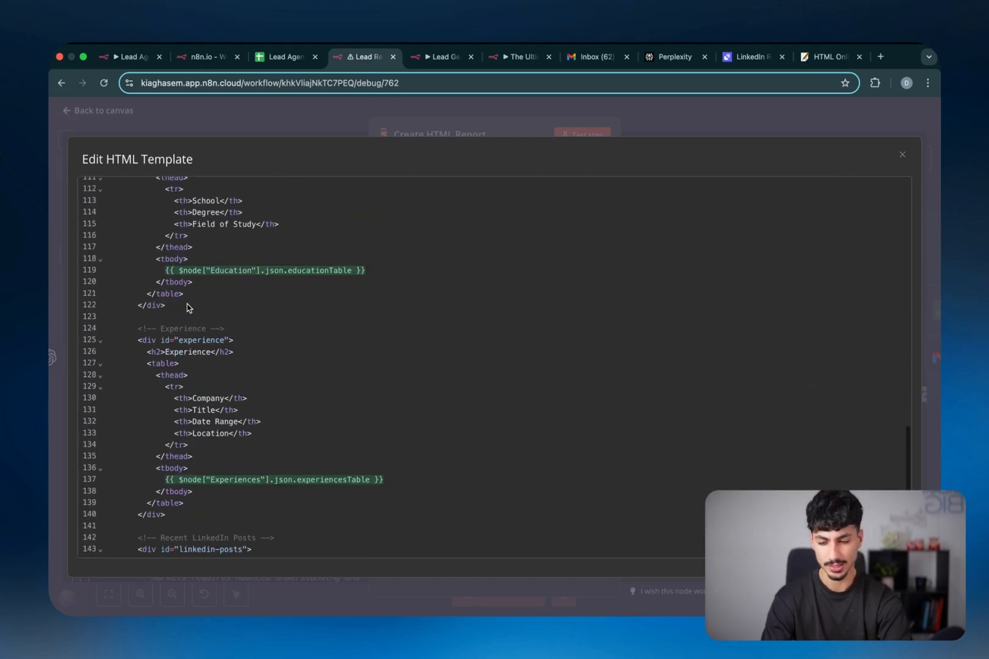
pyautogui.scroll(20, 292, 231)
pyautogui.scroll(-15, 302, 272)
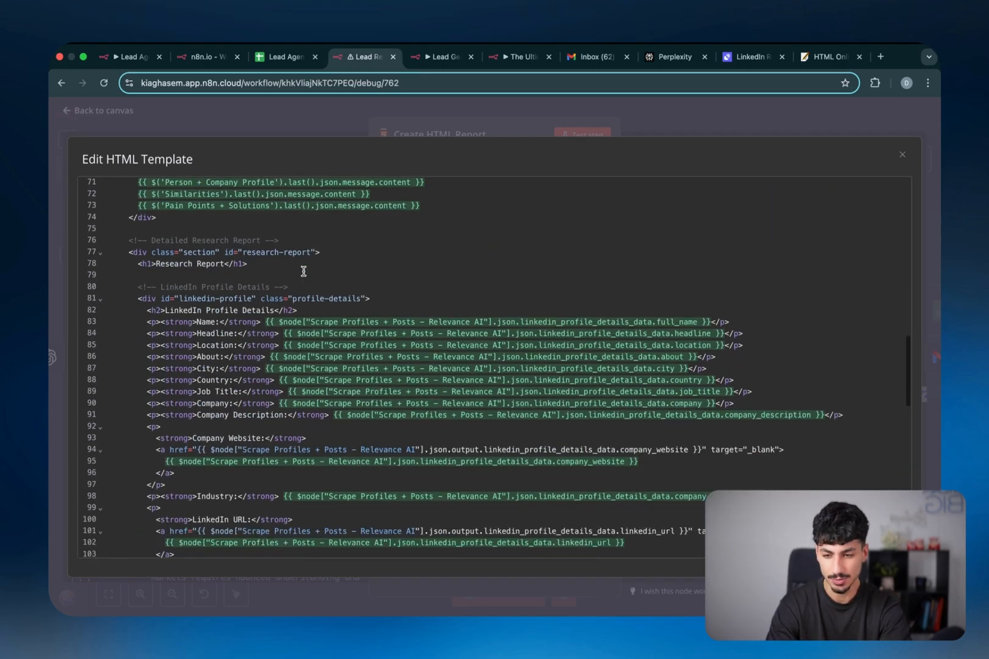
pyautogui.scroll(15, 303, 272)
pyautogui.scroll(-20, 304, 271)
pyautogui.scroll(20, 303, 272)
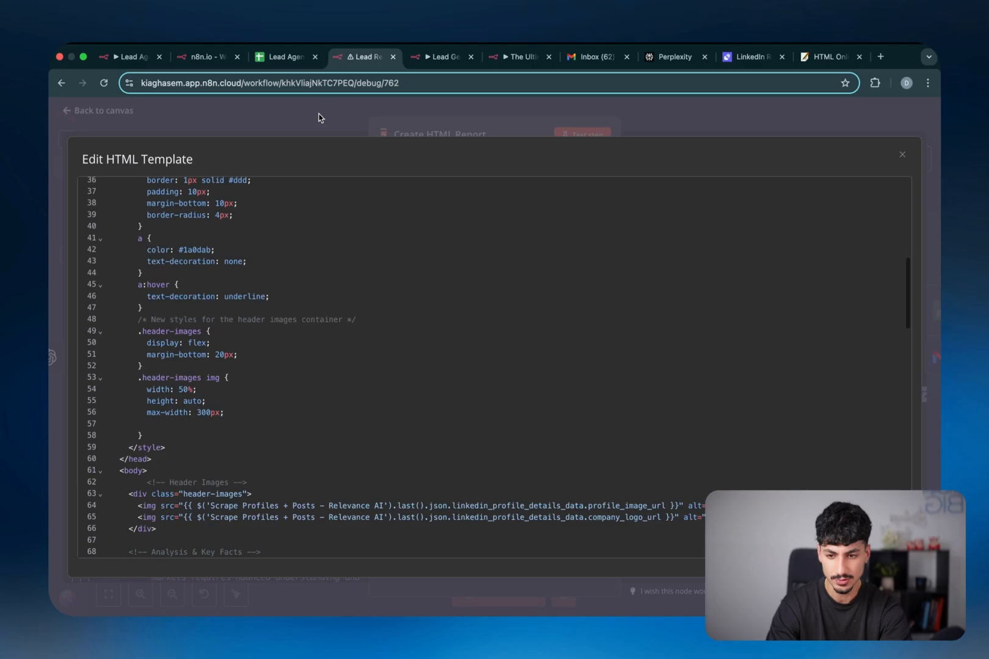
pyautogui.moveTo(183, 234); pyautogui.dragTo(231, 237)
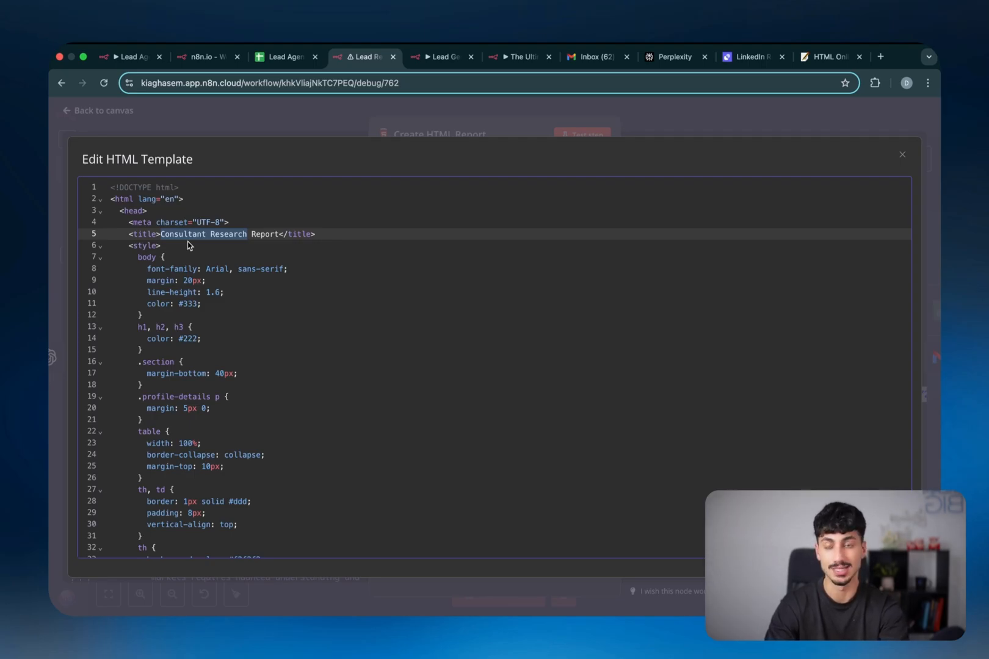
pyautogui.click(312, 134)
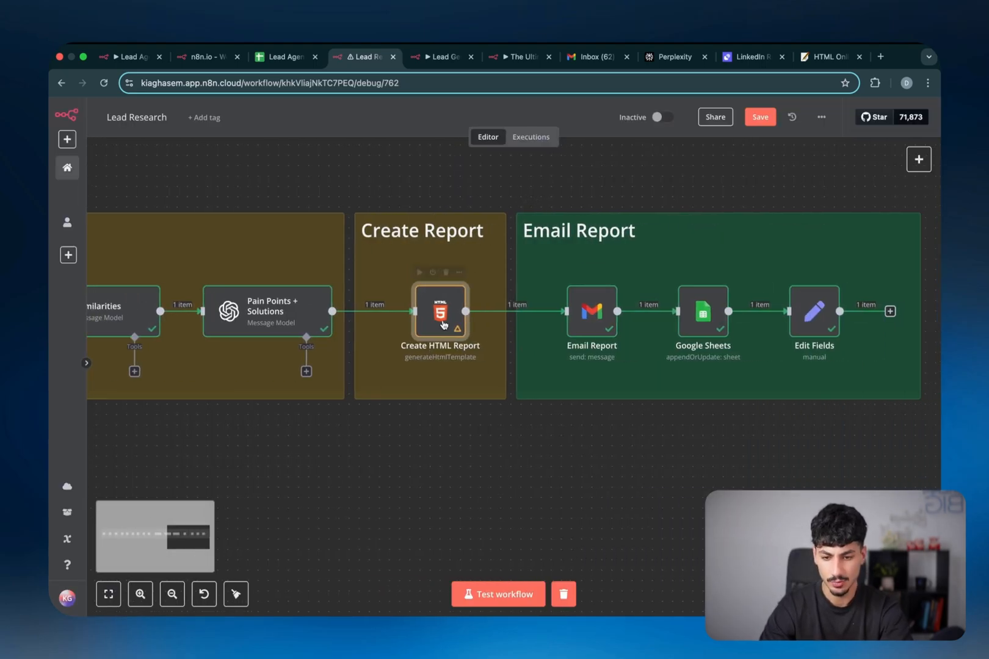
# Check the Email Report recipient and its subject of lead's name plus 'Research Report', then close it
pyautogui.doubleClick(589, 329)
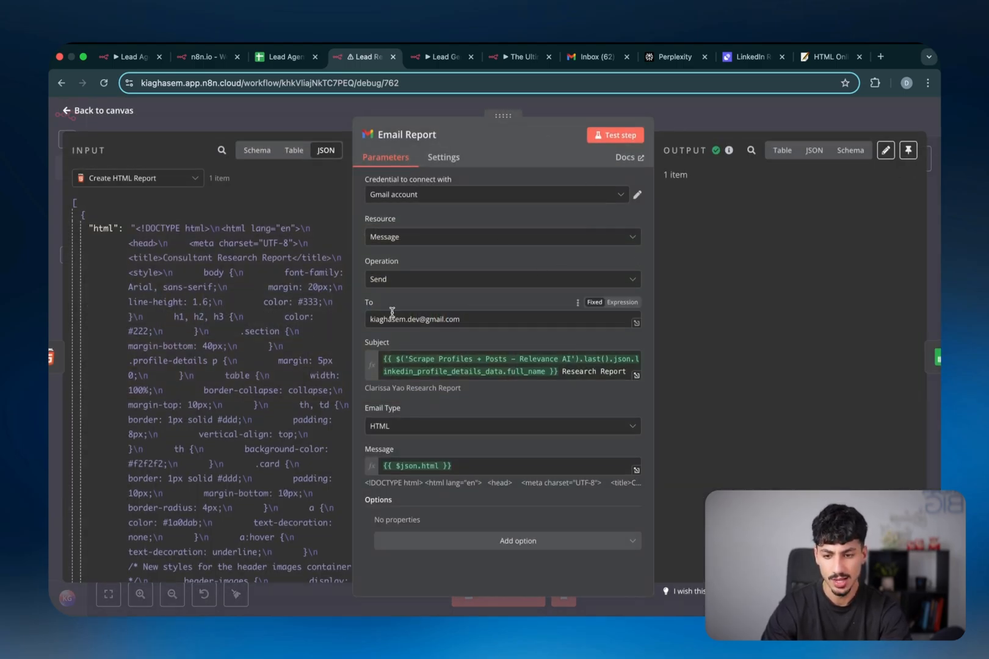
pyautogui.tripleClick(382, 318)
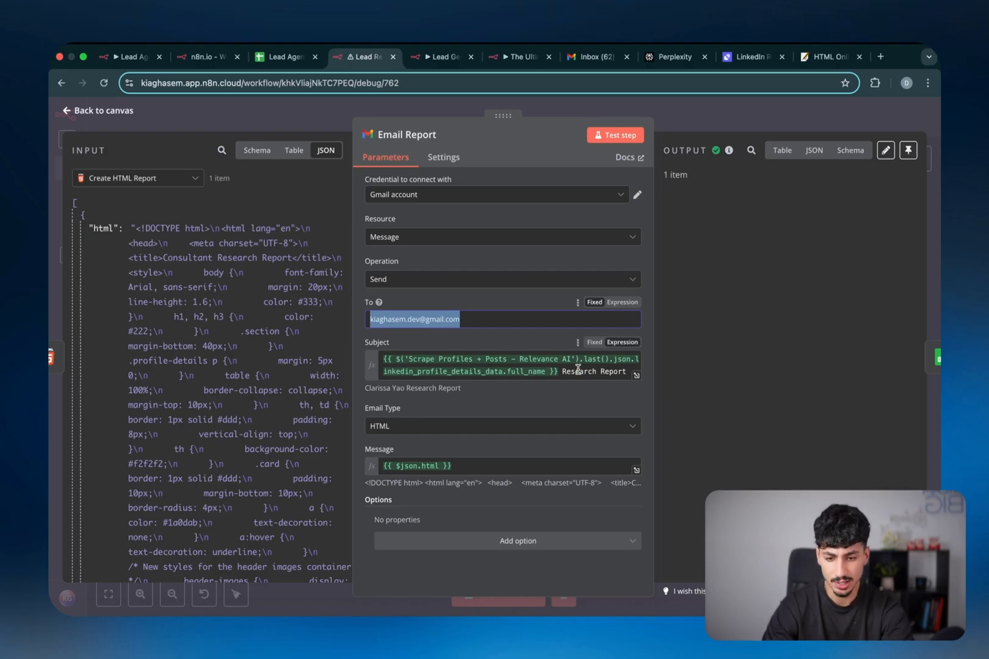
pyautogui.doubleClick(375, 389)
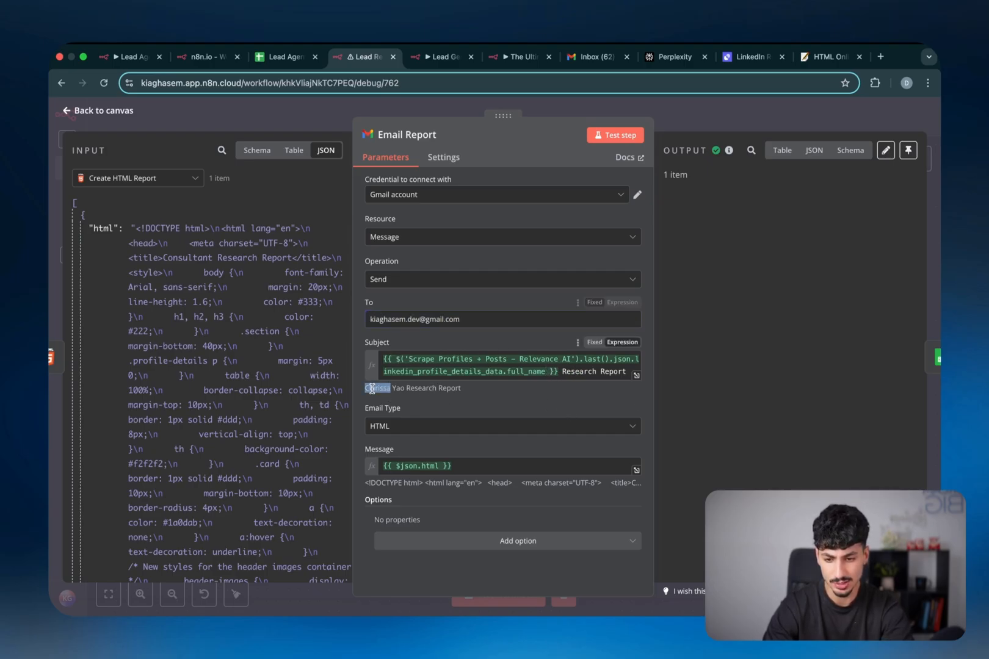
pyautogui.moveTo(375, 389); pyautogui.dragTo(443, 388)
pyautogui.doubleClick(416, 388)
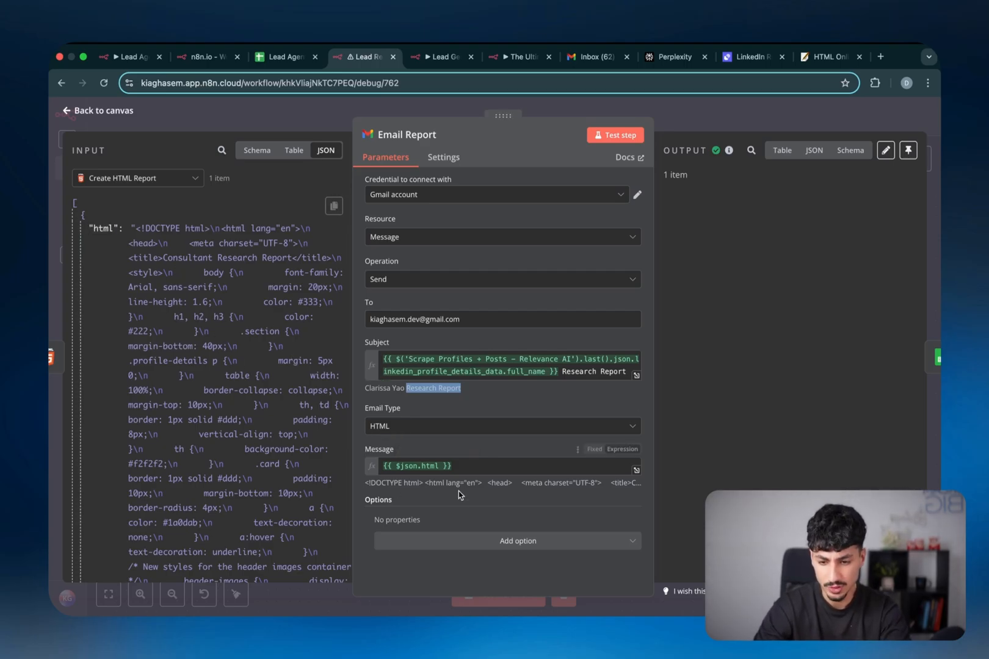
pyautogui.press('Escape')
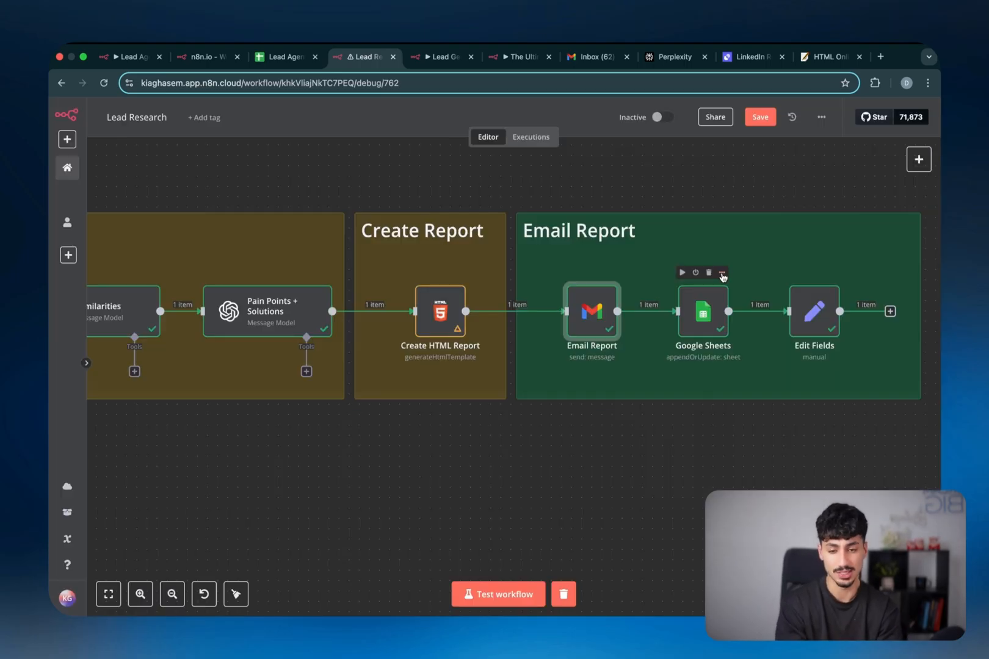
# Read the Research Report email's Person Profile, Unique Facts and pain-points table in Gmail
pyautogui.click(593, 56)
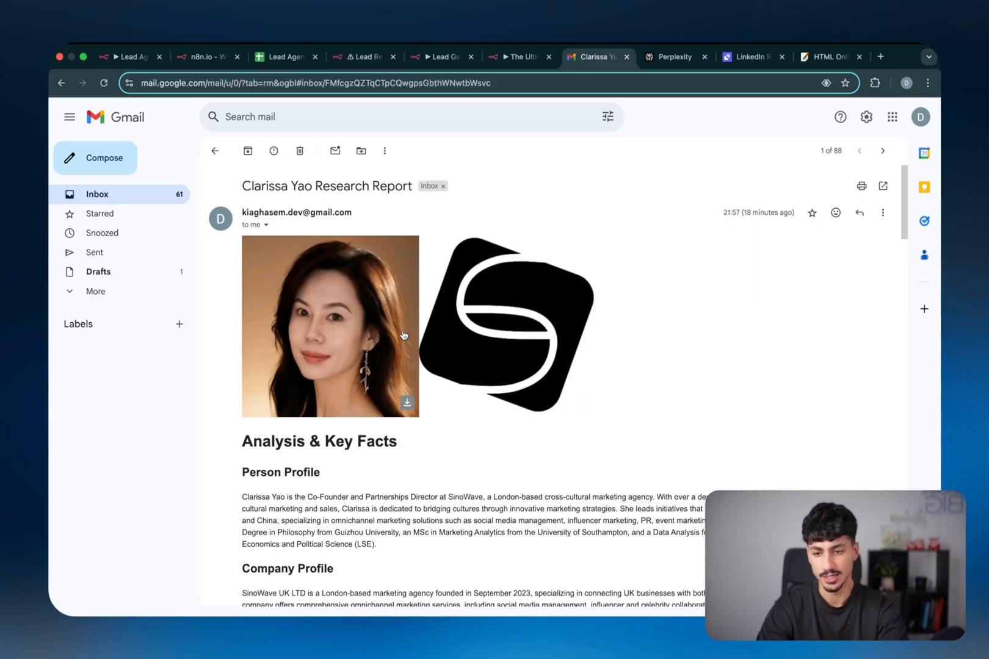
pyautogui.scroll(-5, 382, 336)
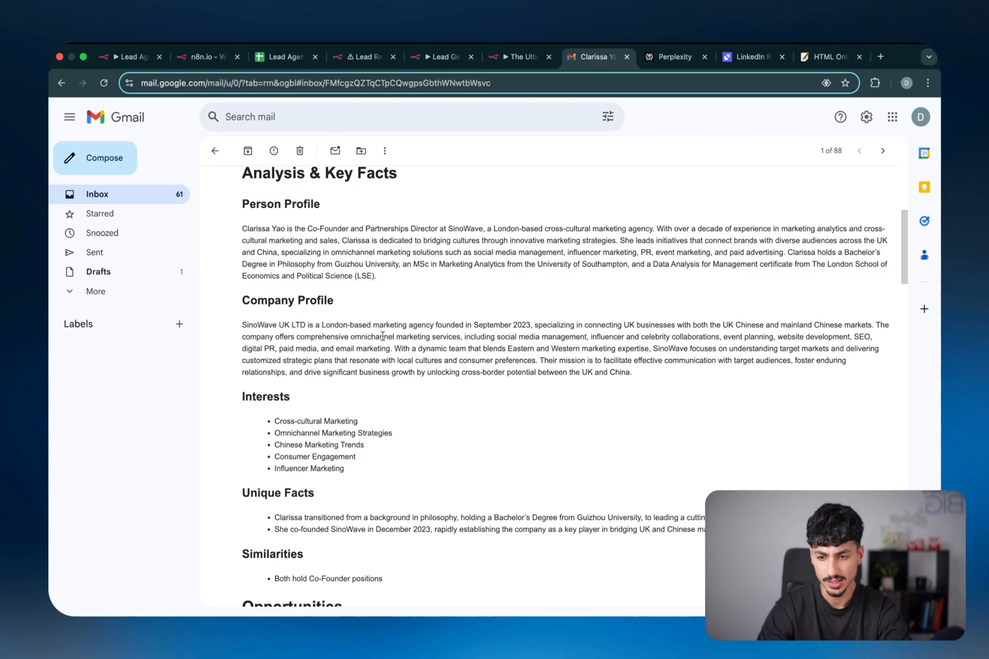
pyautogui.scroll(-1, 383, 336)
pyautogui.moveTo(282, 216); pyautogui.dragTo(364, 264)
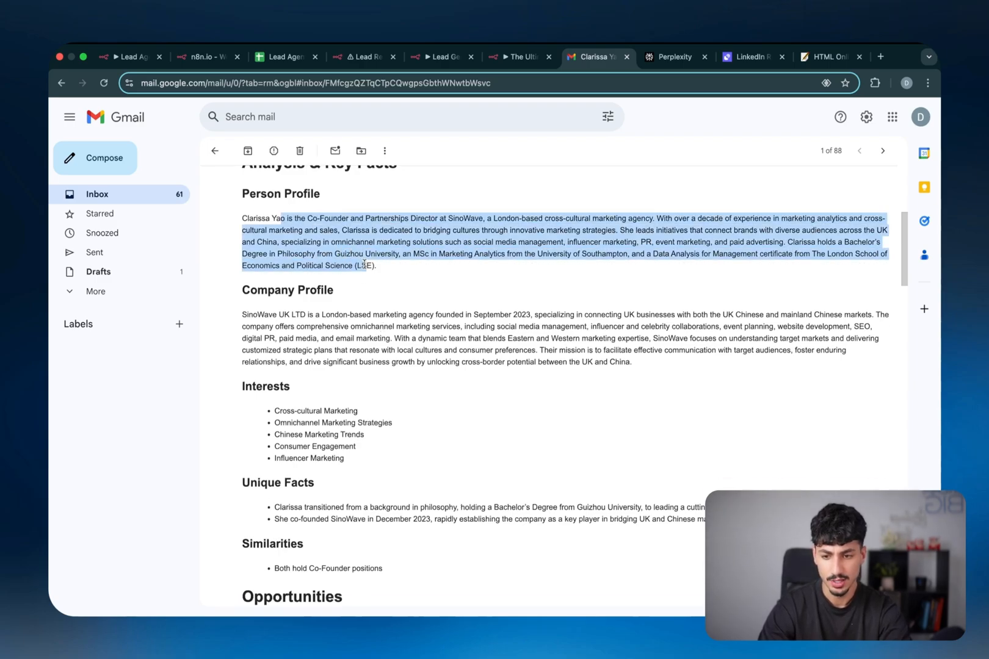
pyautogui.moveTo(259, 314); pyautogui.dragTo(319, 363)
pyautogui.scroll(-2, 319, 360)
pyautogui.scroll(-1, 310, 344)
pyautogui.moveTo(281, 309); pyautogui.dragTo(300, 379)
pyautogui.click(288, 360)
pyautogui.click(288, 419)
pyautogui.scroll(-10, 308, 428)
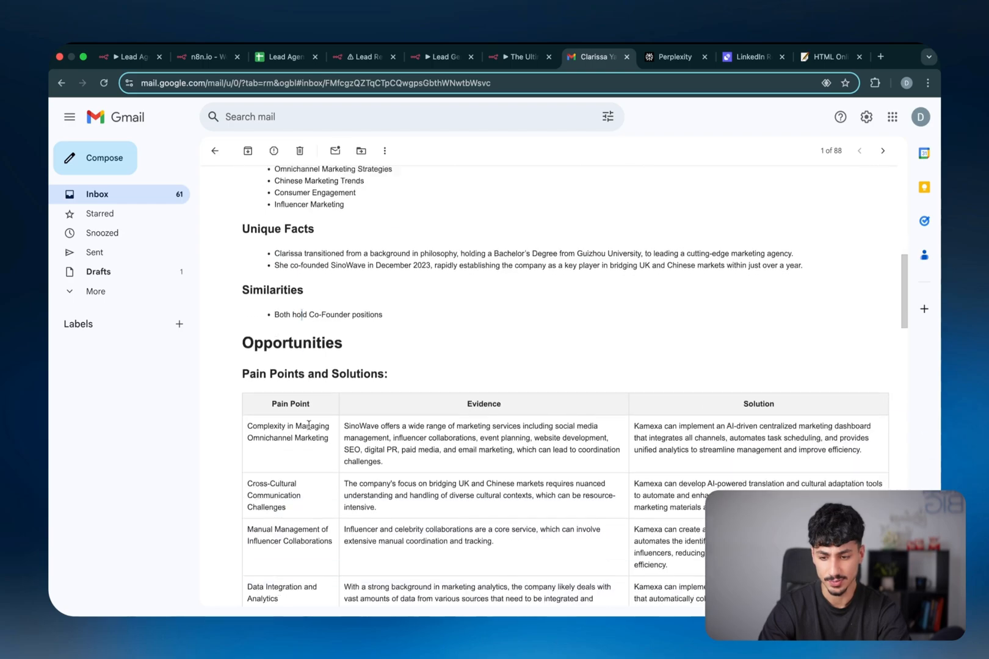
pyautogui.scroll(18, 310, 429)
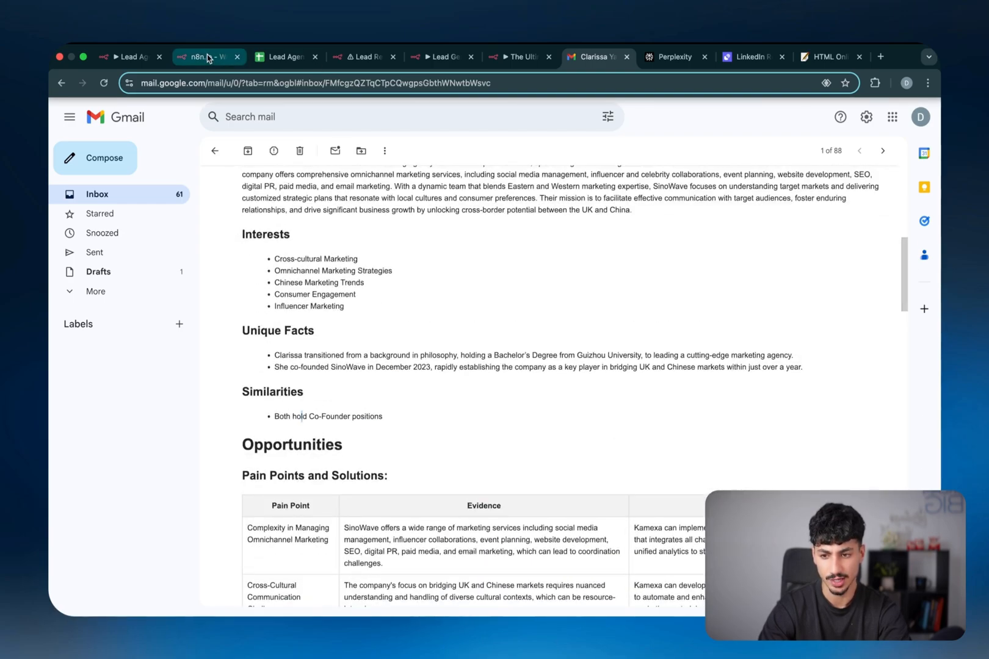
# Open the Google Sheets node and scroll to the Research Report column fed by the HTML report
pyautogui.click(365, 57)
pyautogui.hscroll(3, 538, 318)
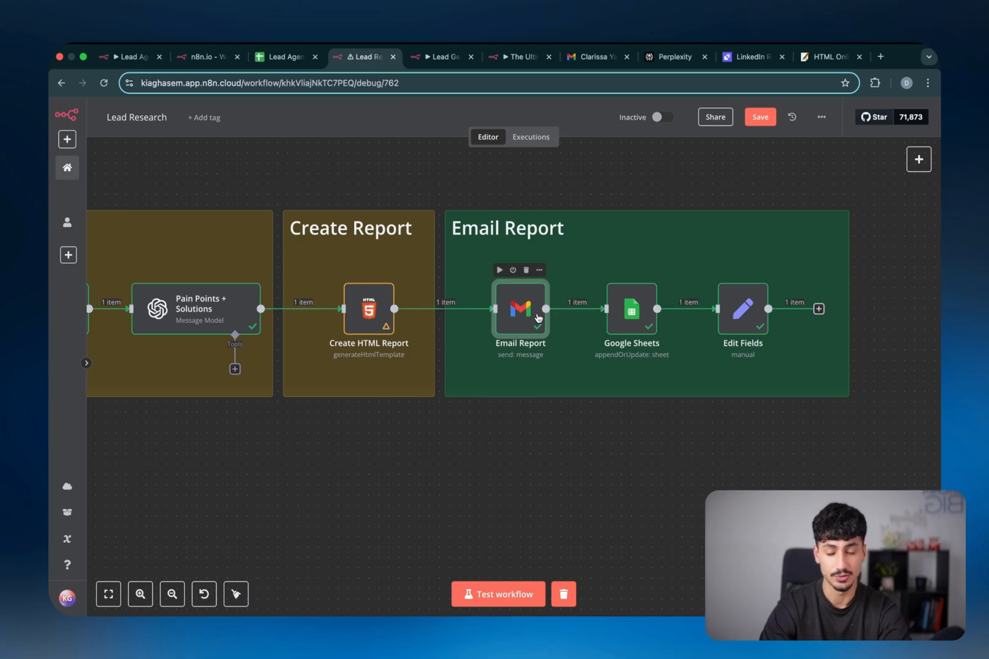
pyautogui.doubleClick(628, 318)
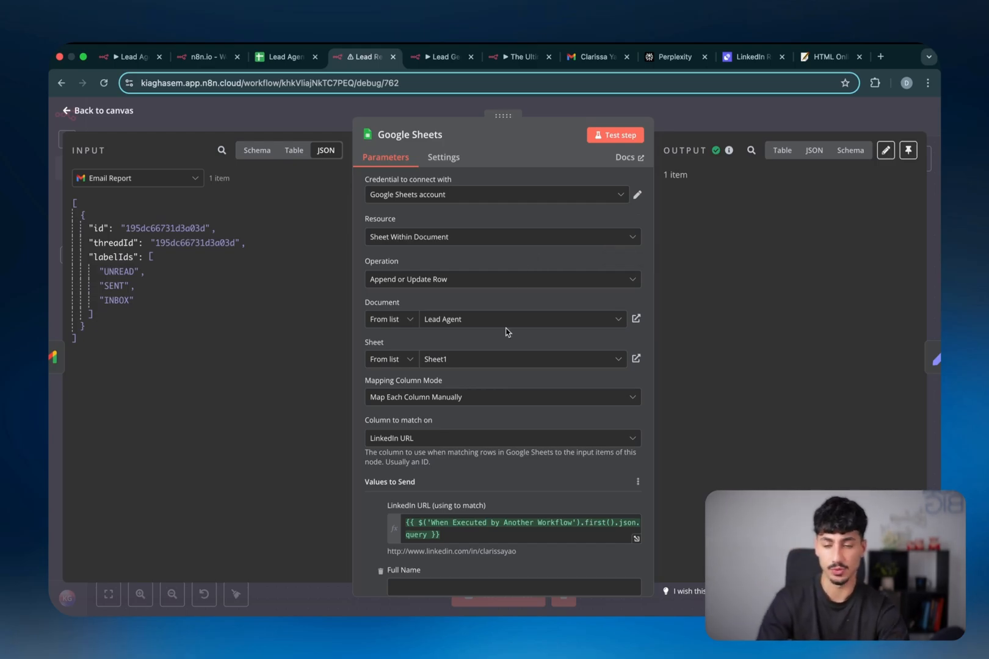
pyautogui.scroll(-1, 505, 331)
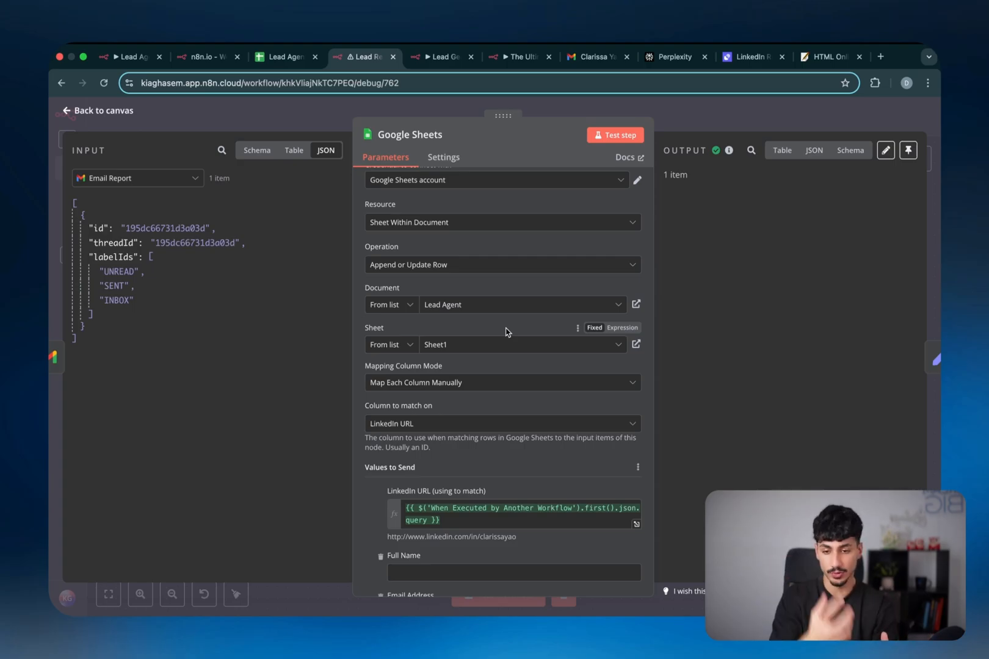
pyautogui.scroll(-5, 506, 331)
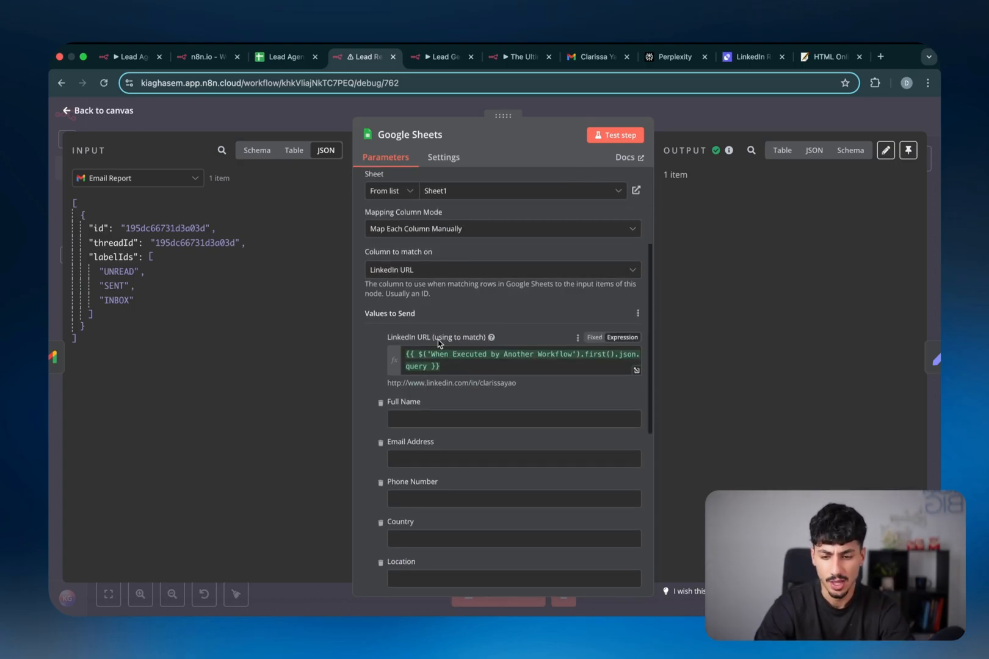
pyautogui.scroll(-6, 462, 371)
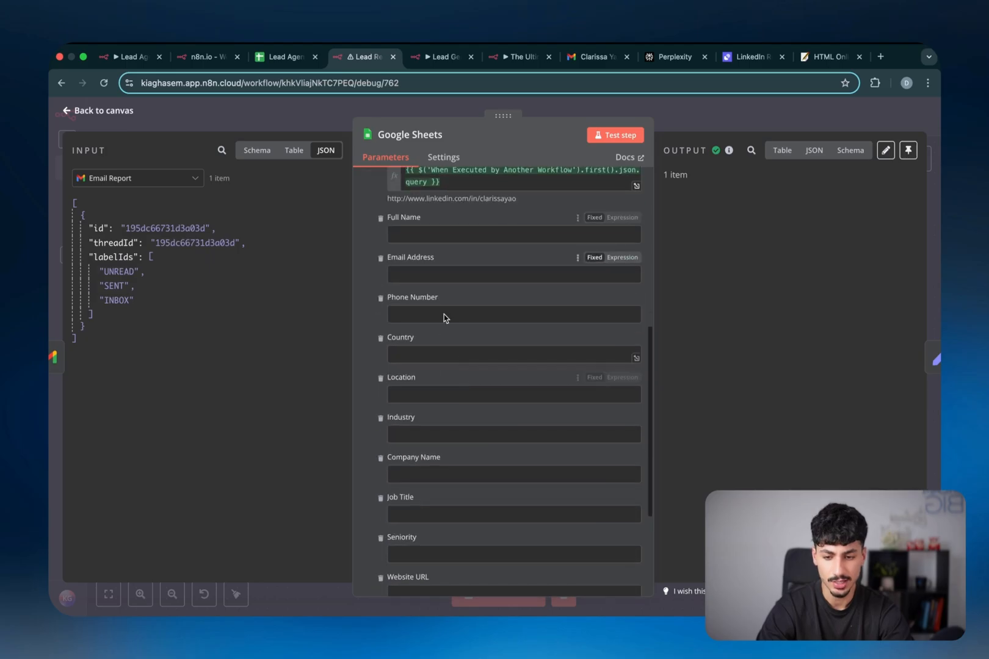
pyautogui.scroll(-5, 437, 480)
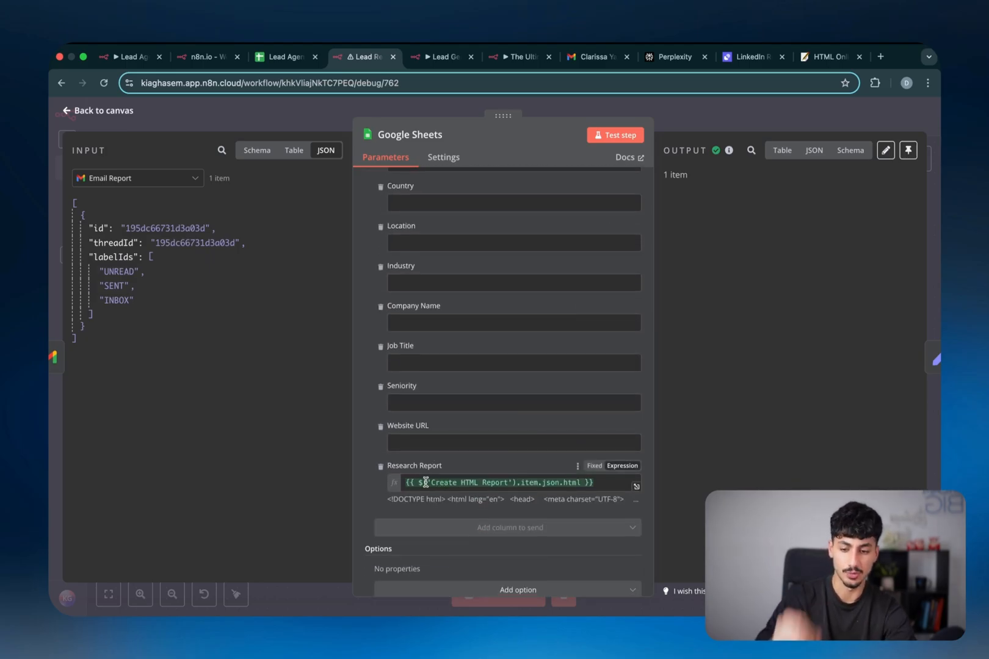
# In the Lead Agent sheet, step along row 246 and open cell L246's stored HTML report
pyautogui.hotkey('ctrl', 'shift', 'Tab')
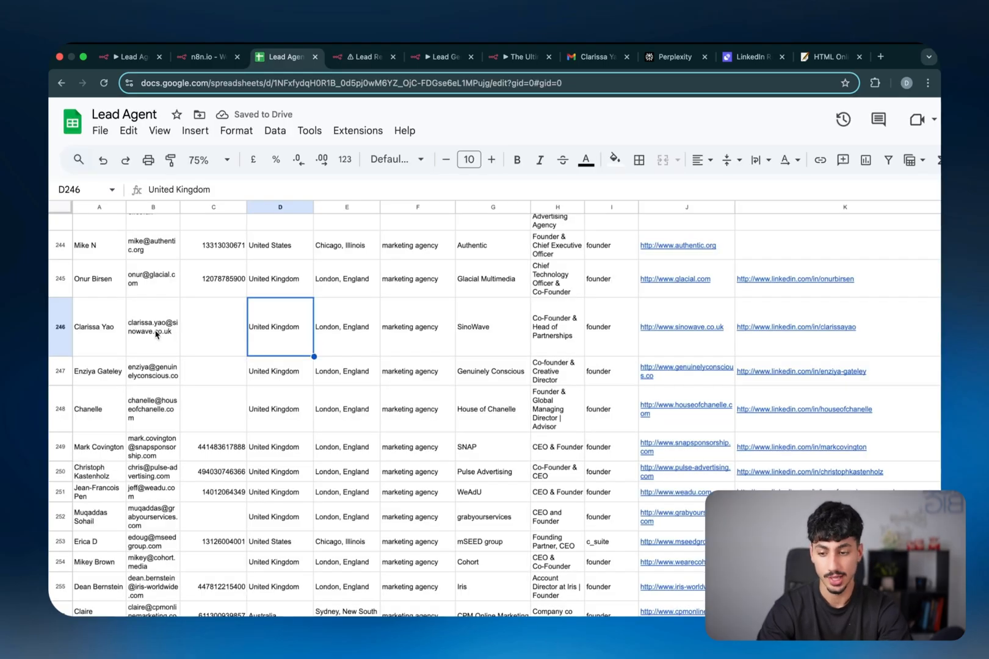
pyautogui.click(111, 328)
pyautogui.press('Right')
pyautogui.press('Right')
pyautogui.press('Right')
pyautogui.press('Right')
pyautogui.press('Right')
pyautogui.press('Right')
pyautogui.press('Right')
pyautogui.press('Right')
pyautogui.press('Right')
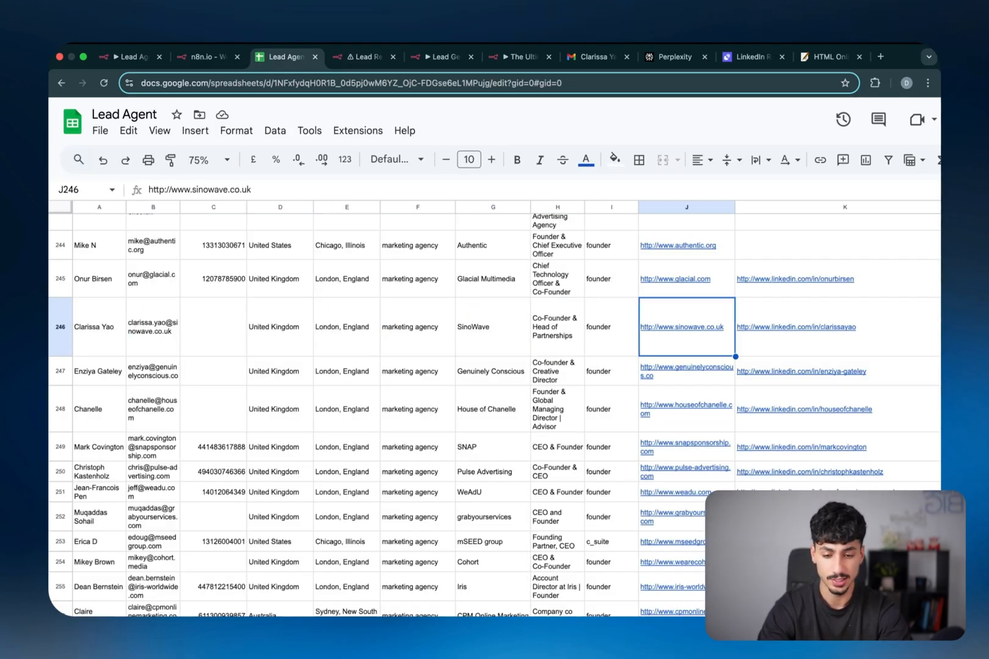
pyautogui.press('Right')
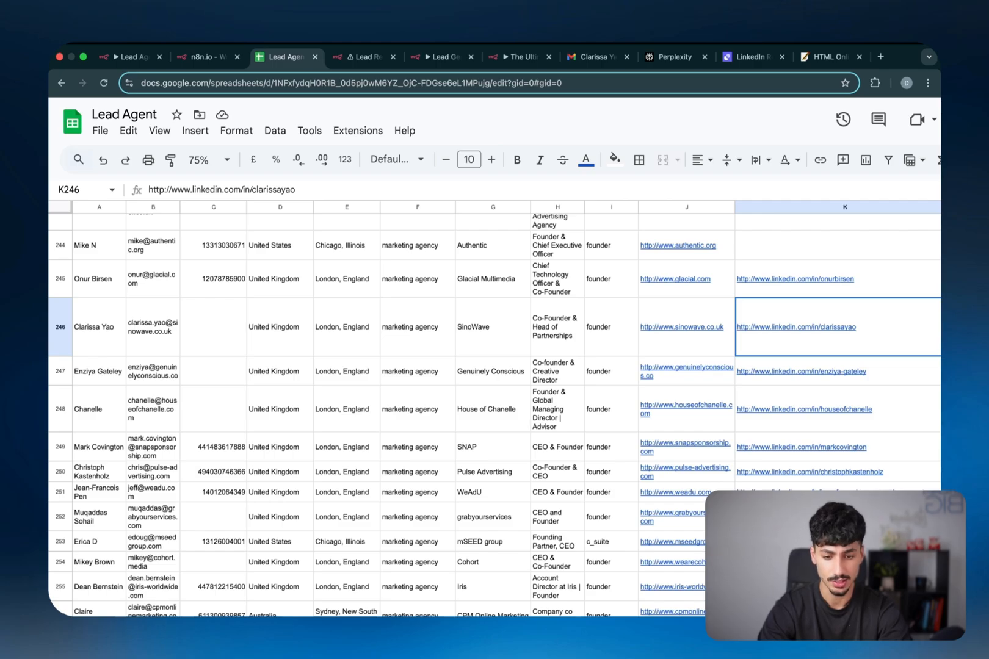
pyautogui.press('Right')
pyautogui.press('Right')
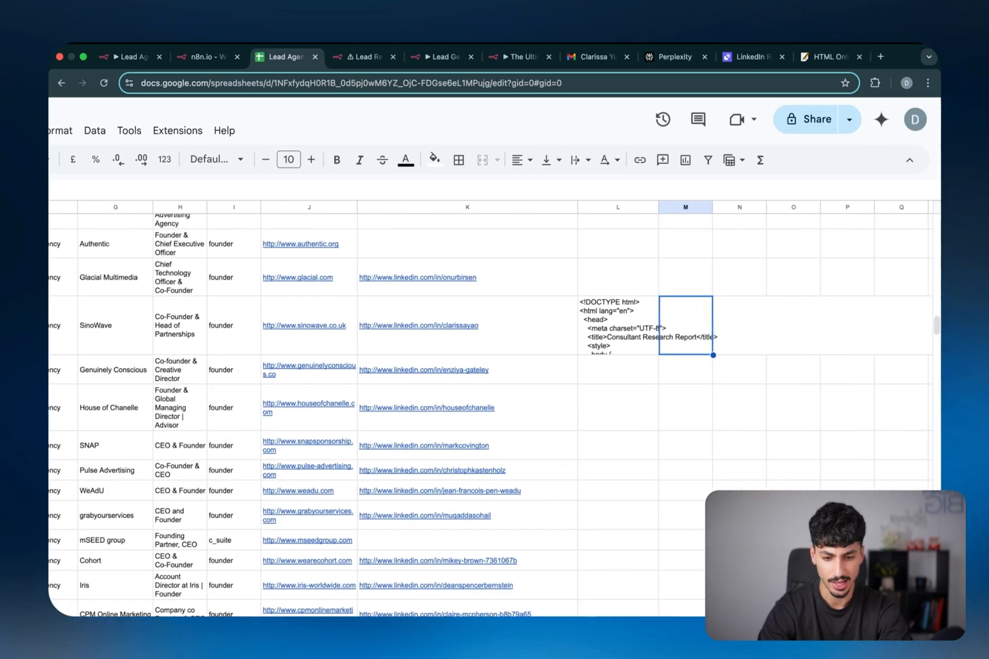
pyautogui.doubleClick(602, 352)
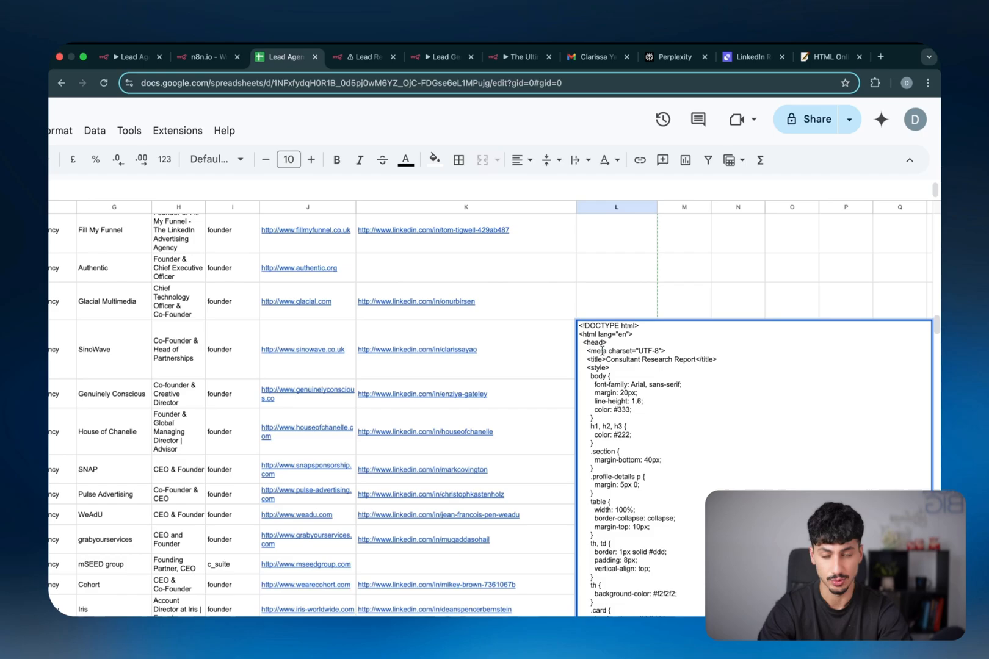